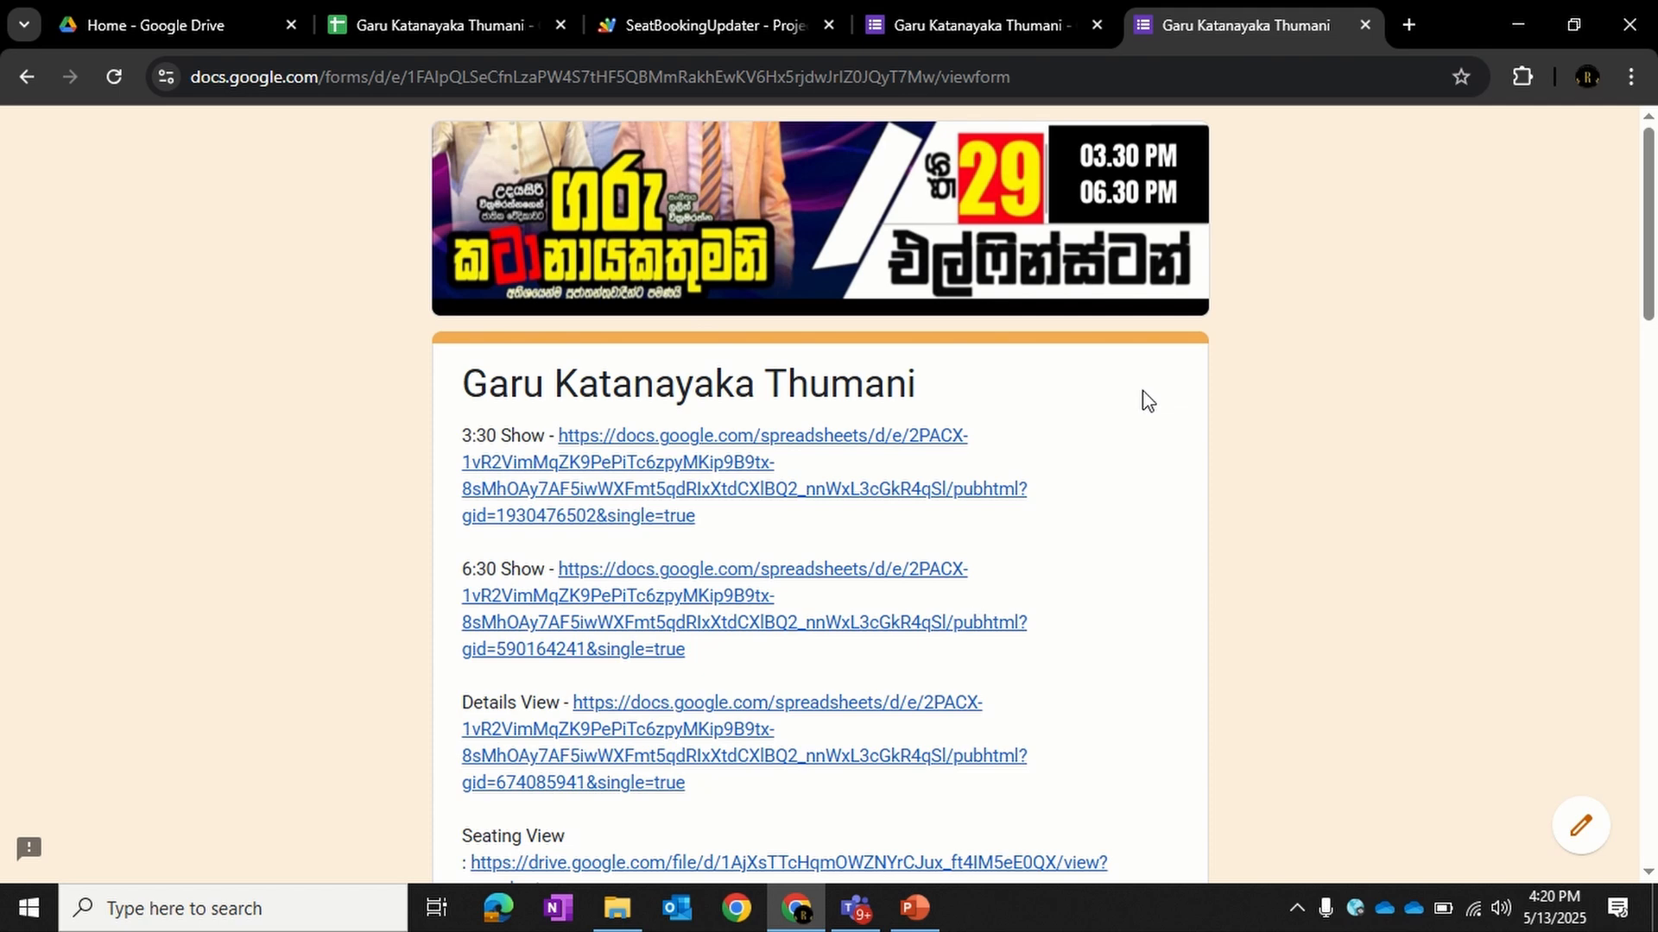
- Examine the Garu Katanayaka Thumani booking form, from the show and seating links in its description to the Ticket Serial No question
scroll(1146, 400, "down", 1)
scroll(1147, 400, "up", 1)
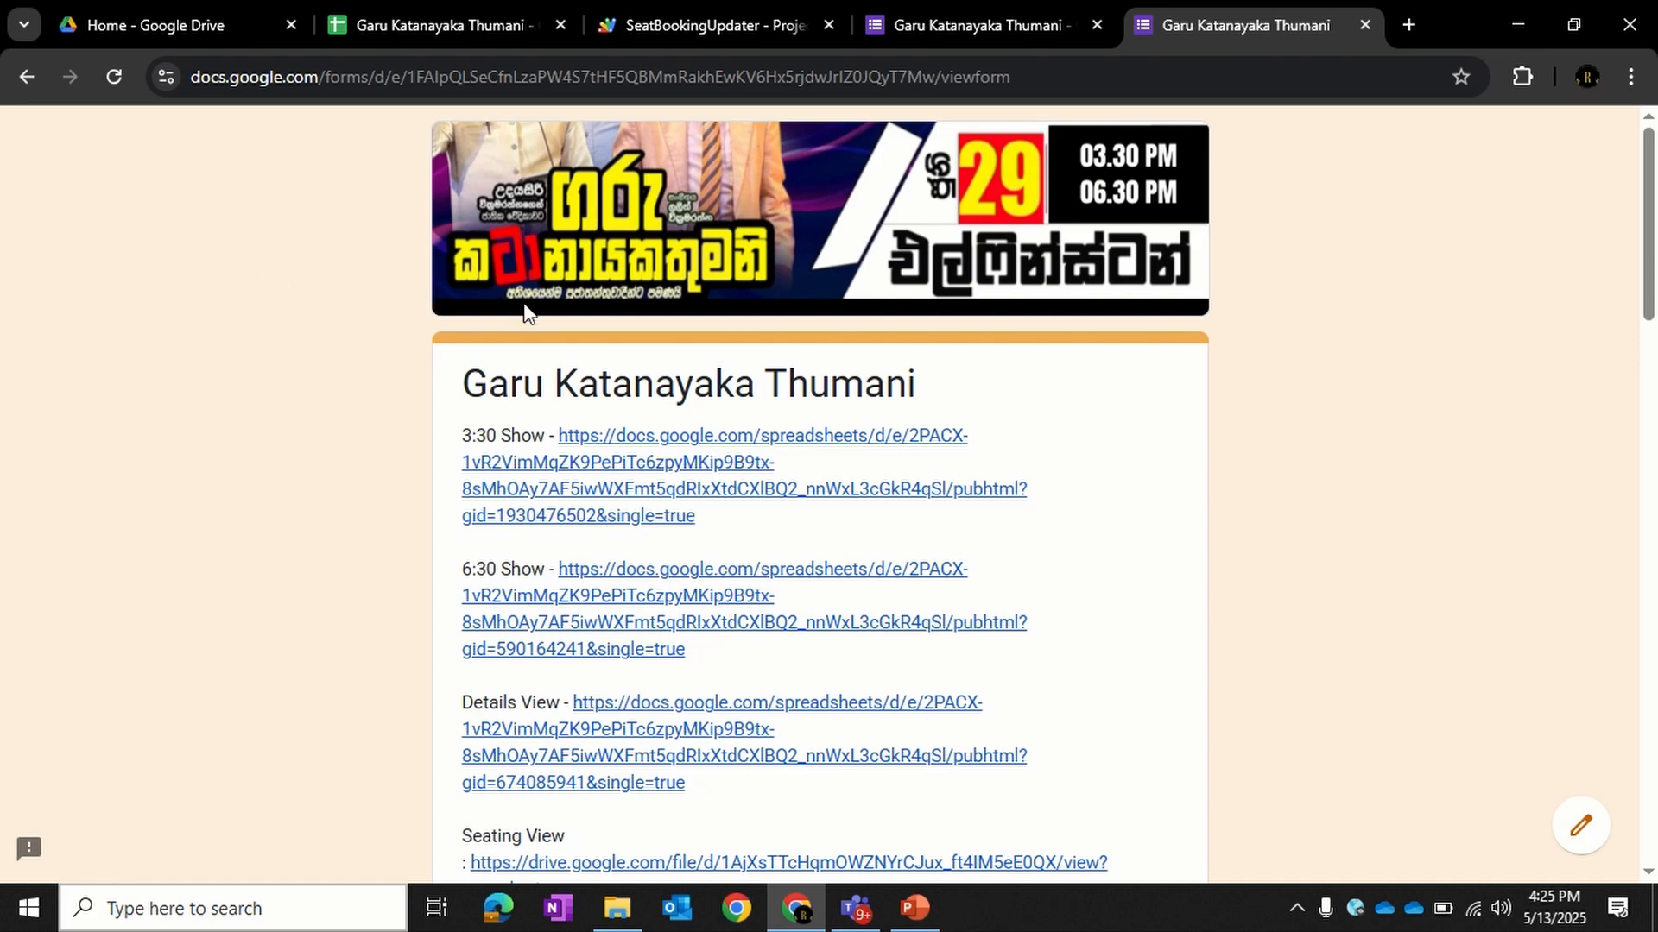
scroll(1120, 515, "down", 4)
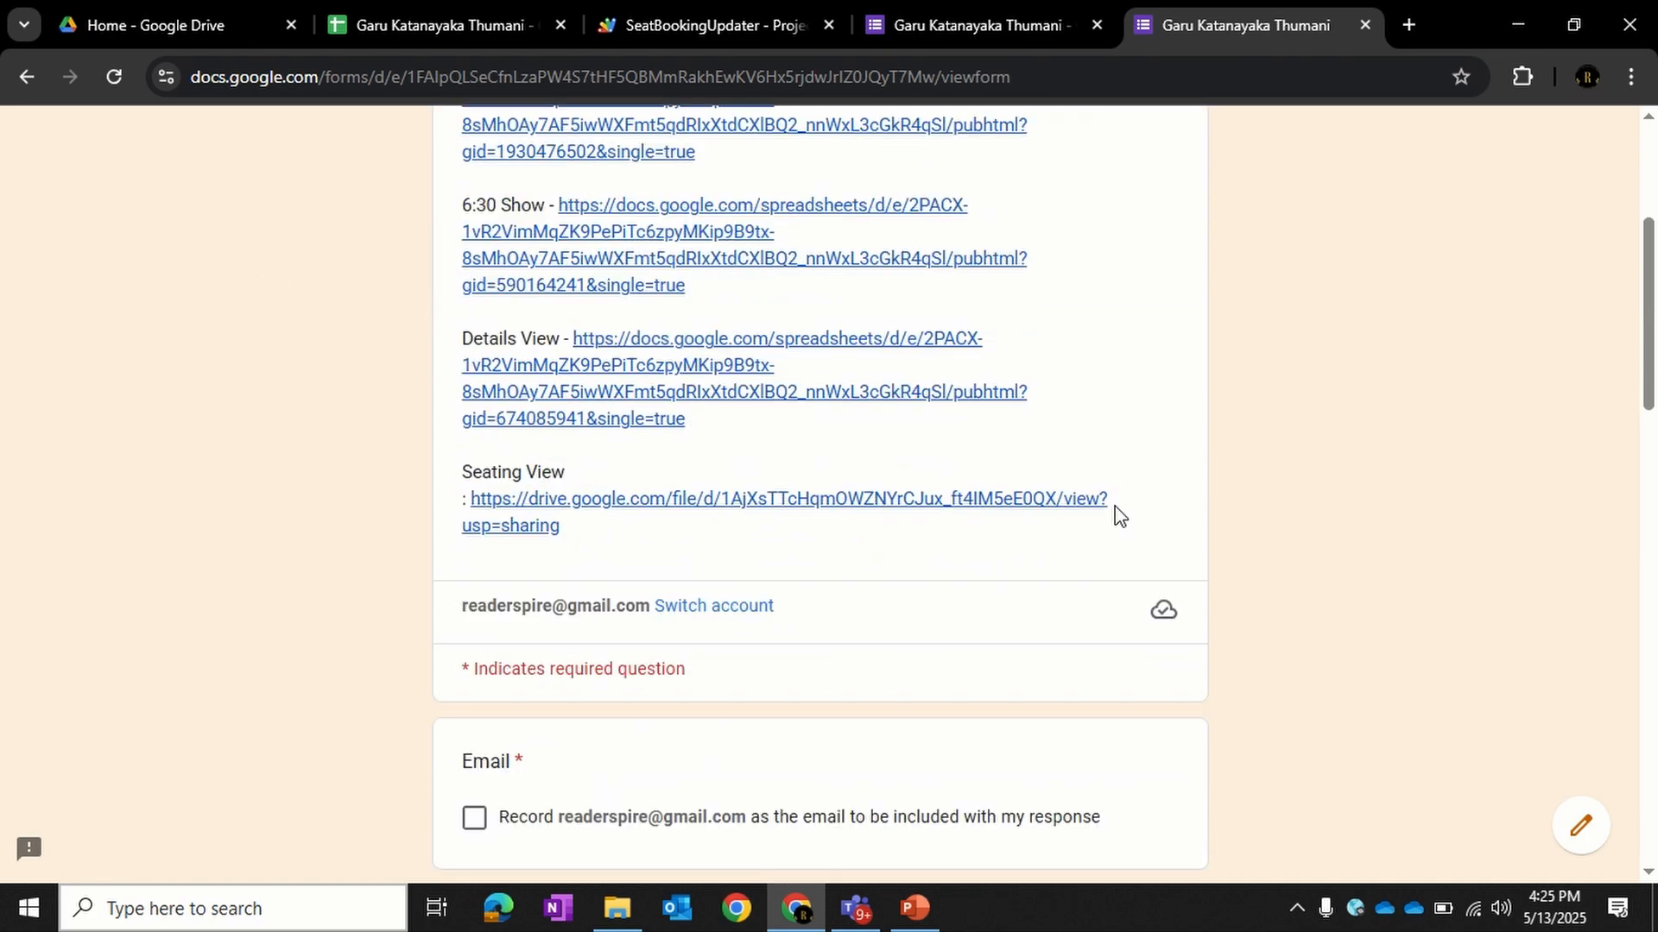
scroll(1120, 516, "up", 4)
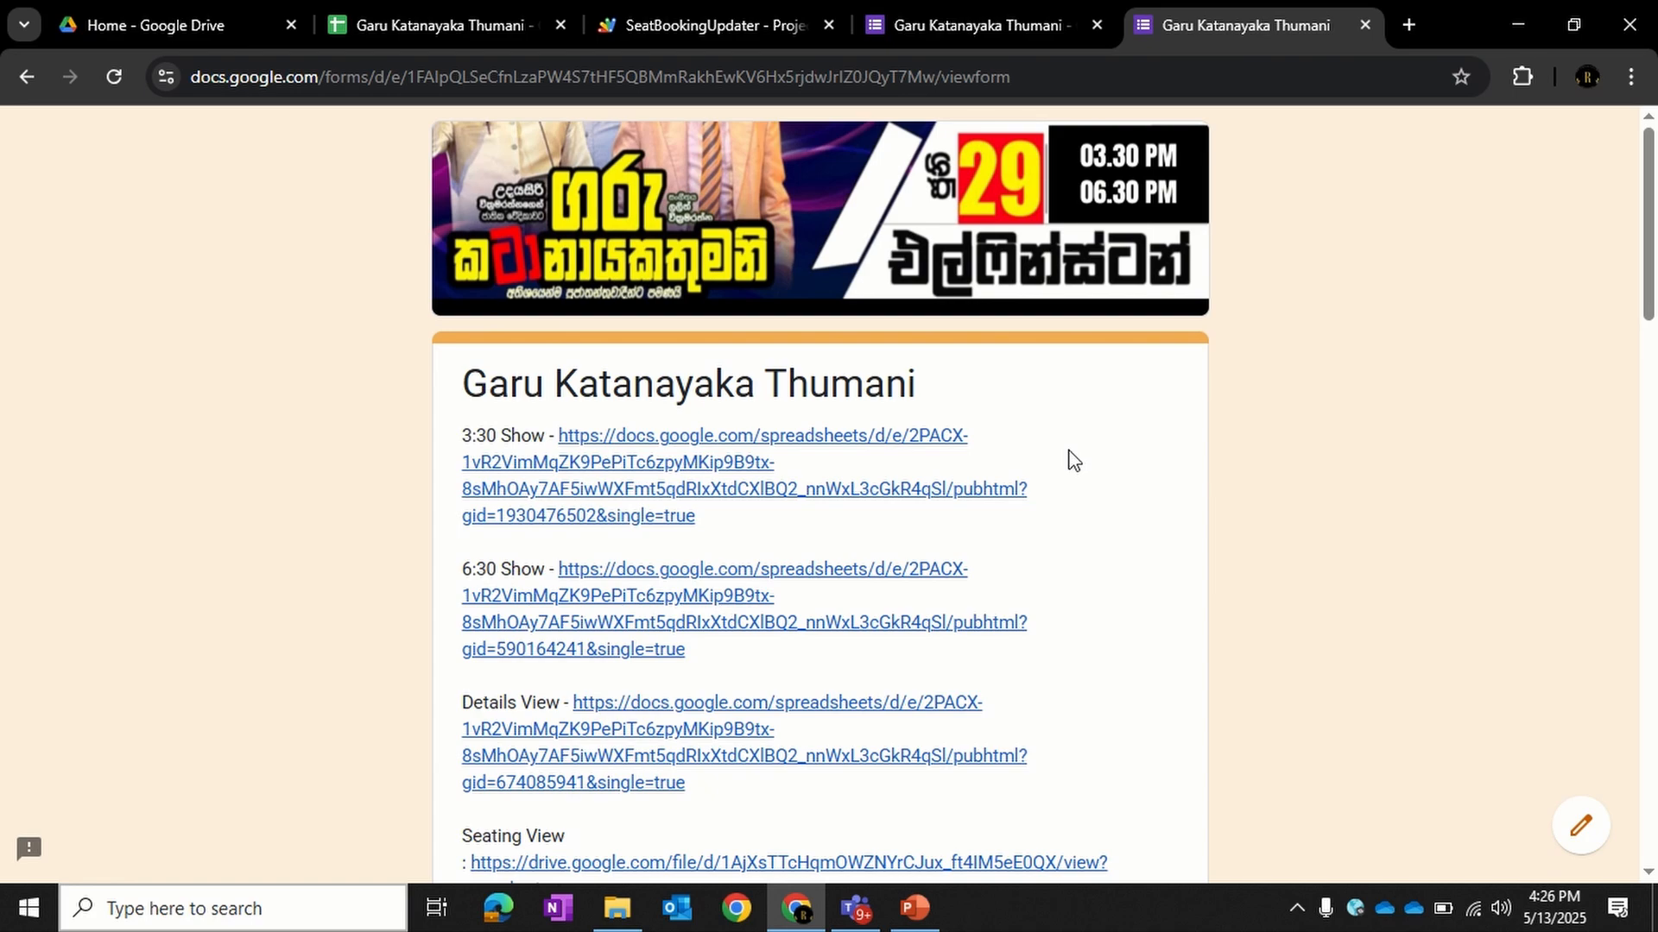
scroll(1068, 459, "down", 3)
scroll(1068, 459, "down", 10)
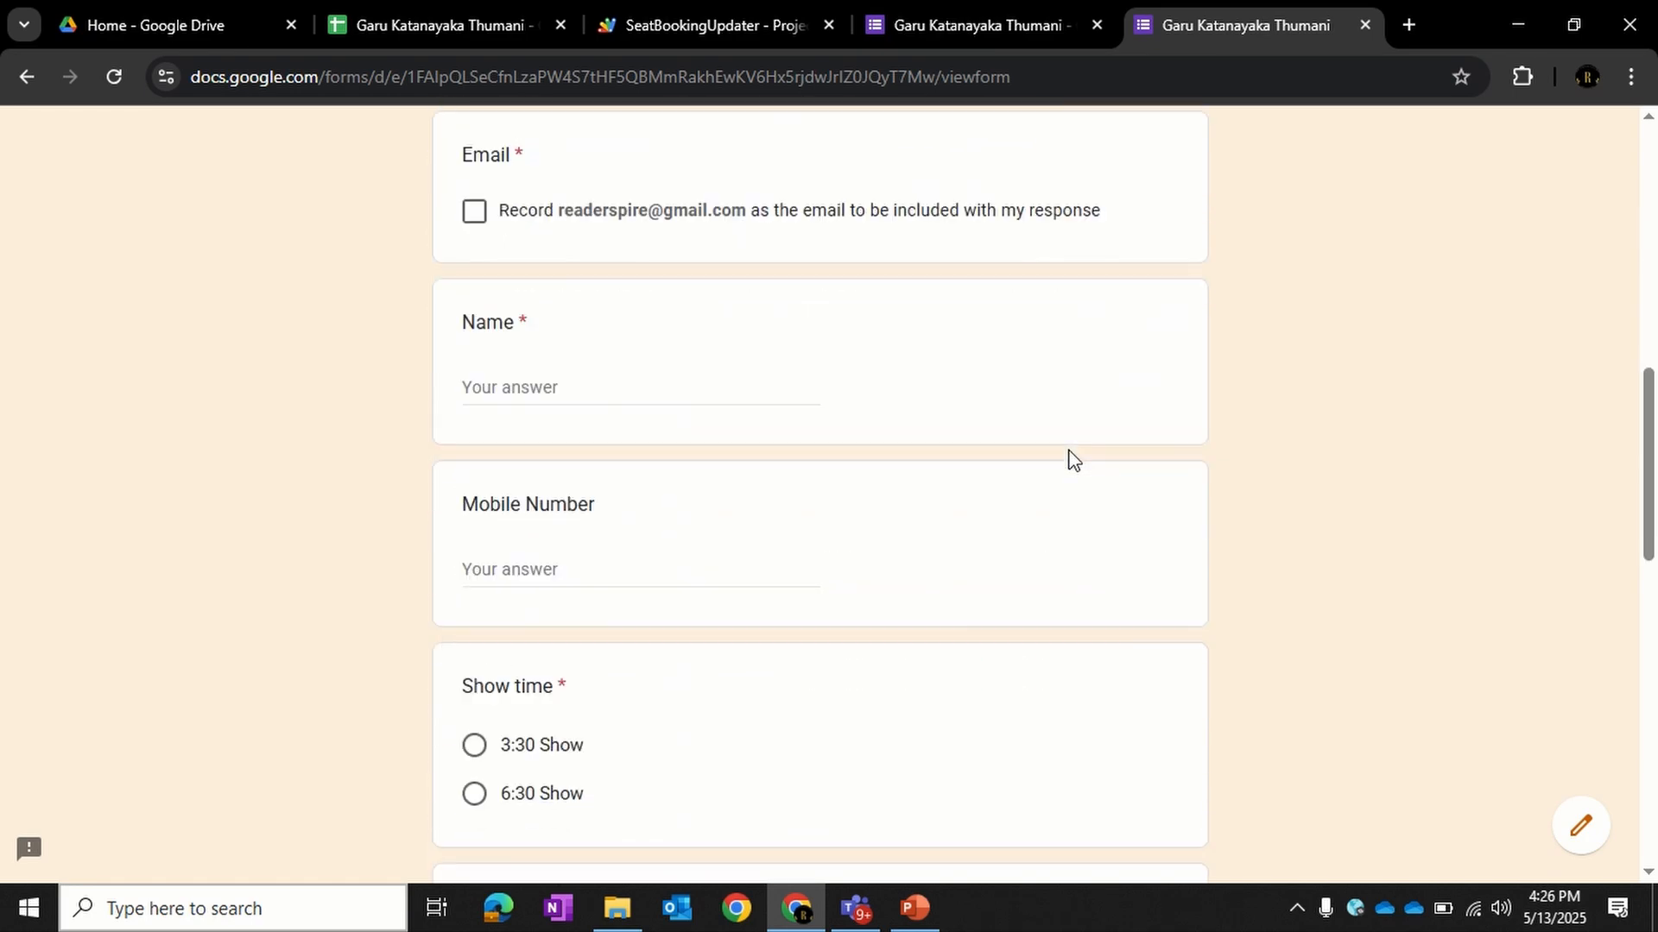
scroll(1068, 459, "down", 10)
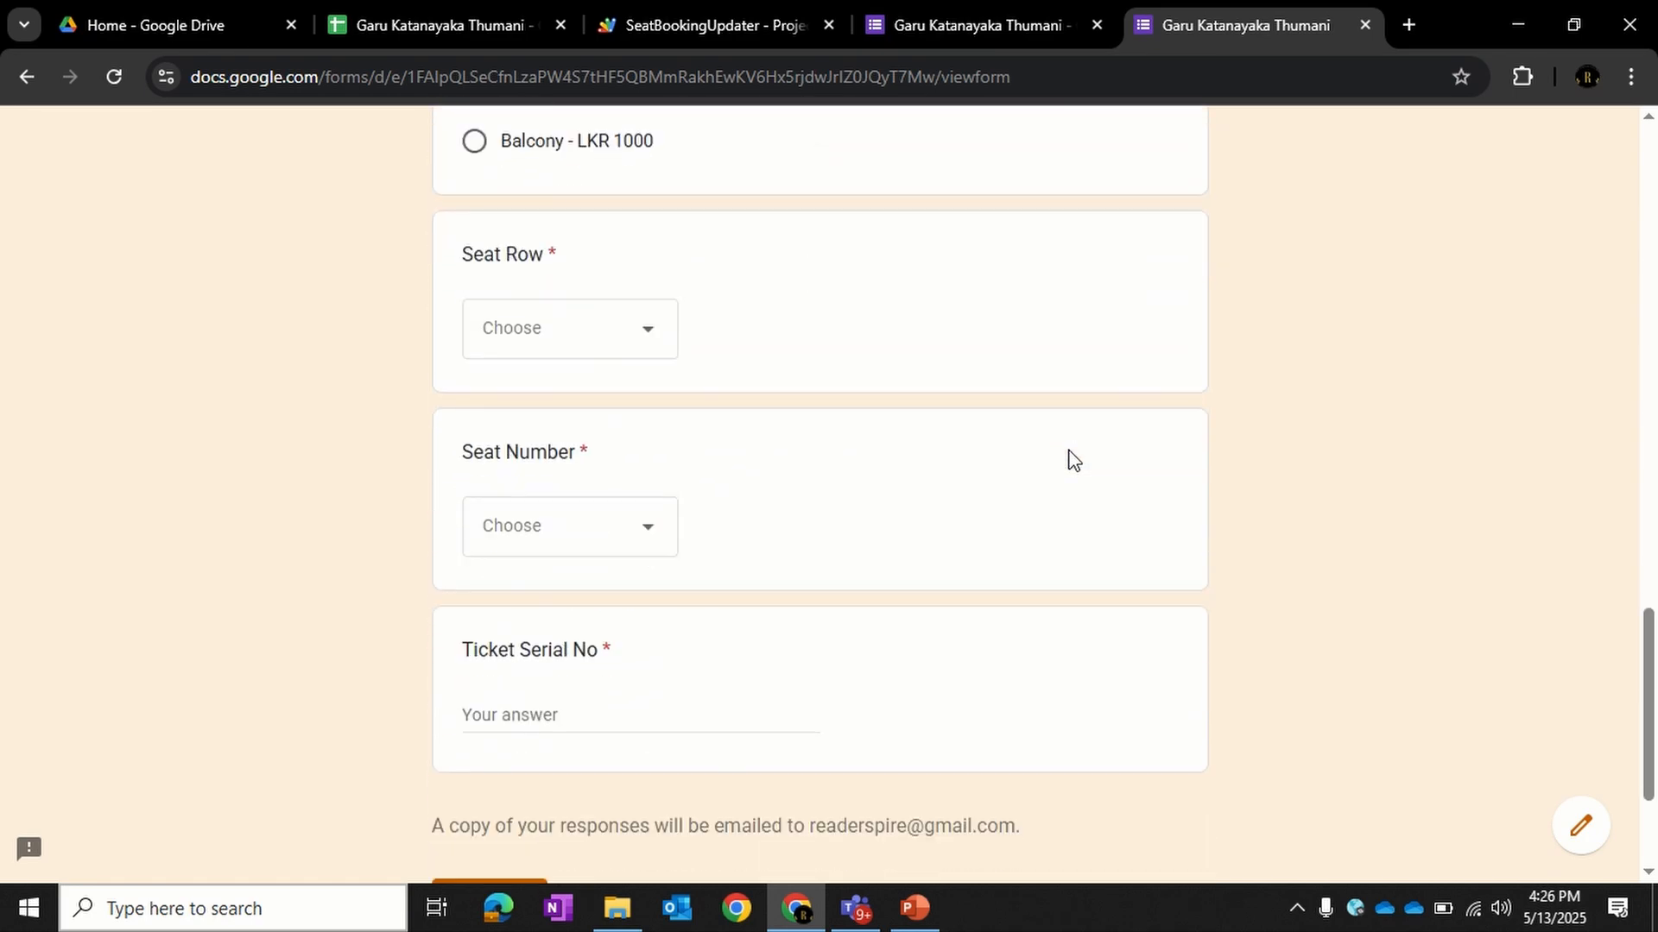
scroll(1068, 458, "up", 20)
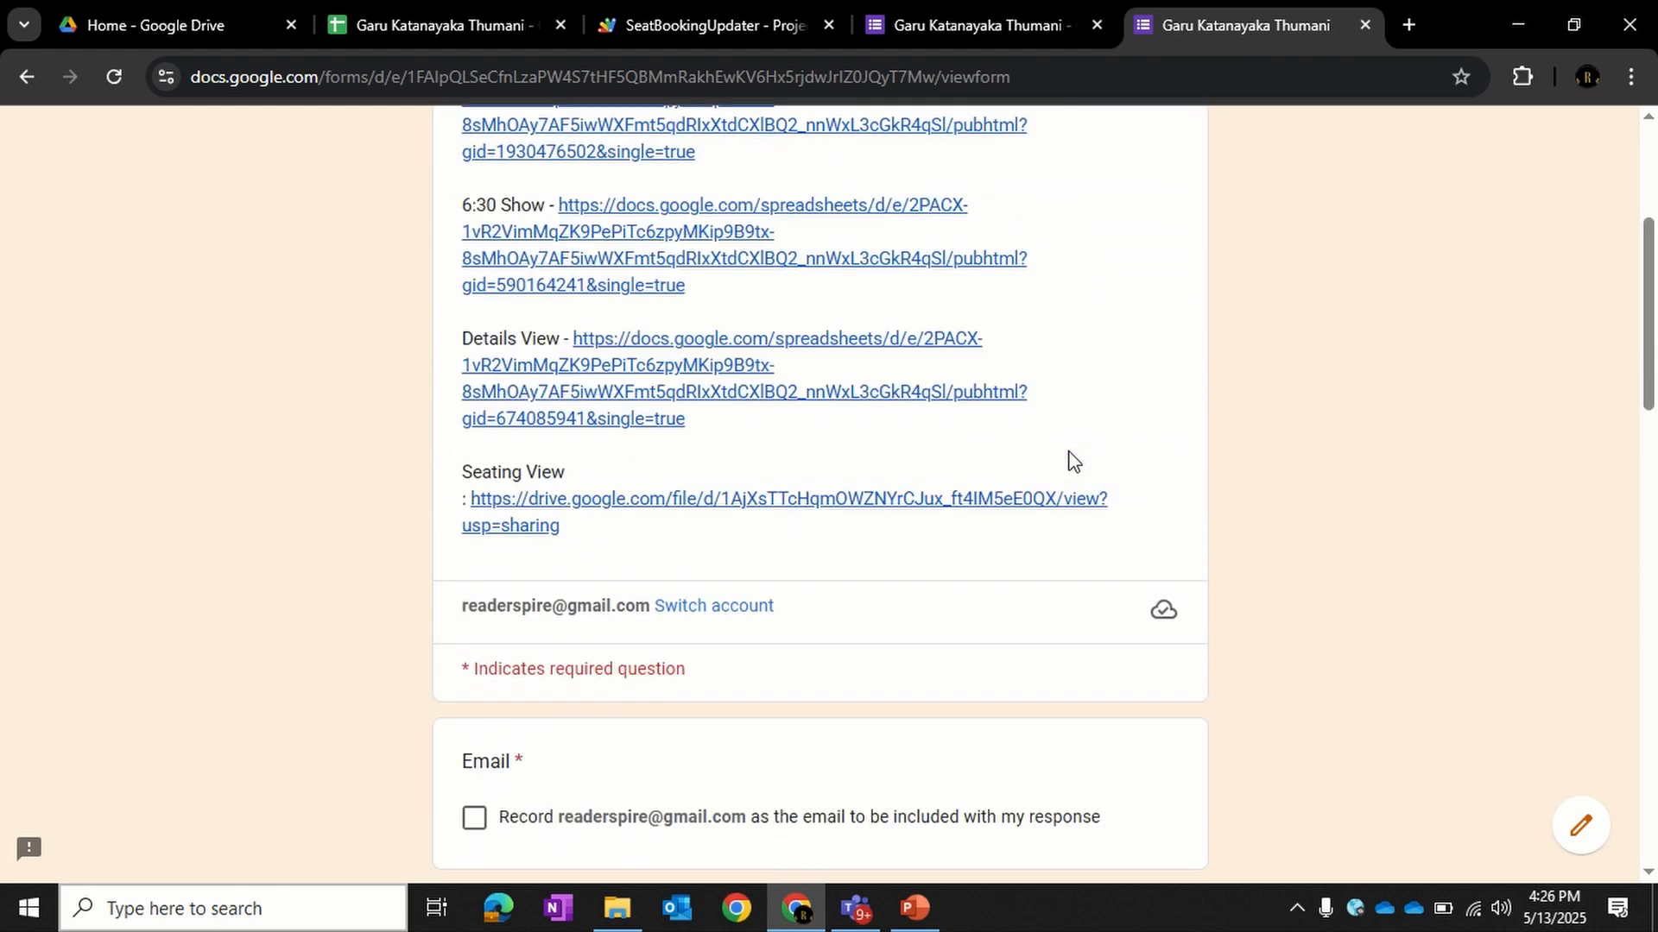
scroll(1068, 458, "up", 1)
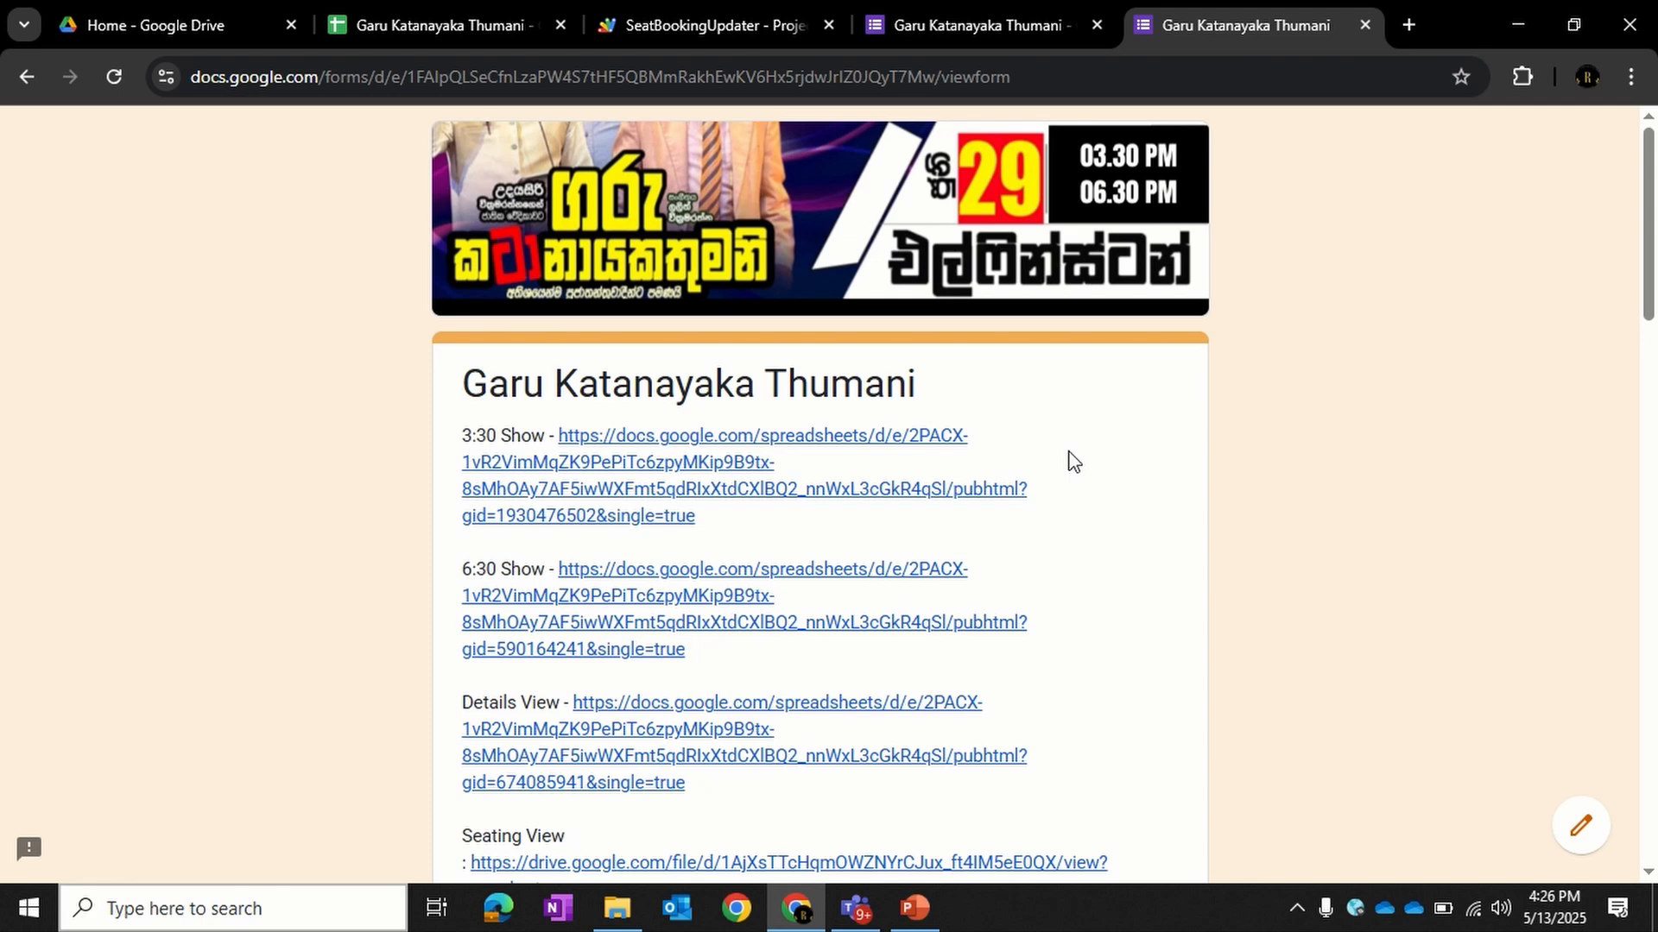
scroll(1070, 458, "down", 4)
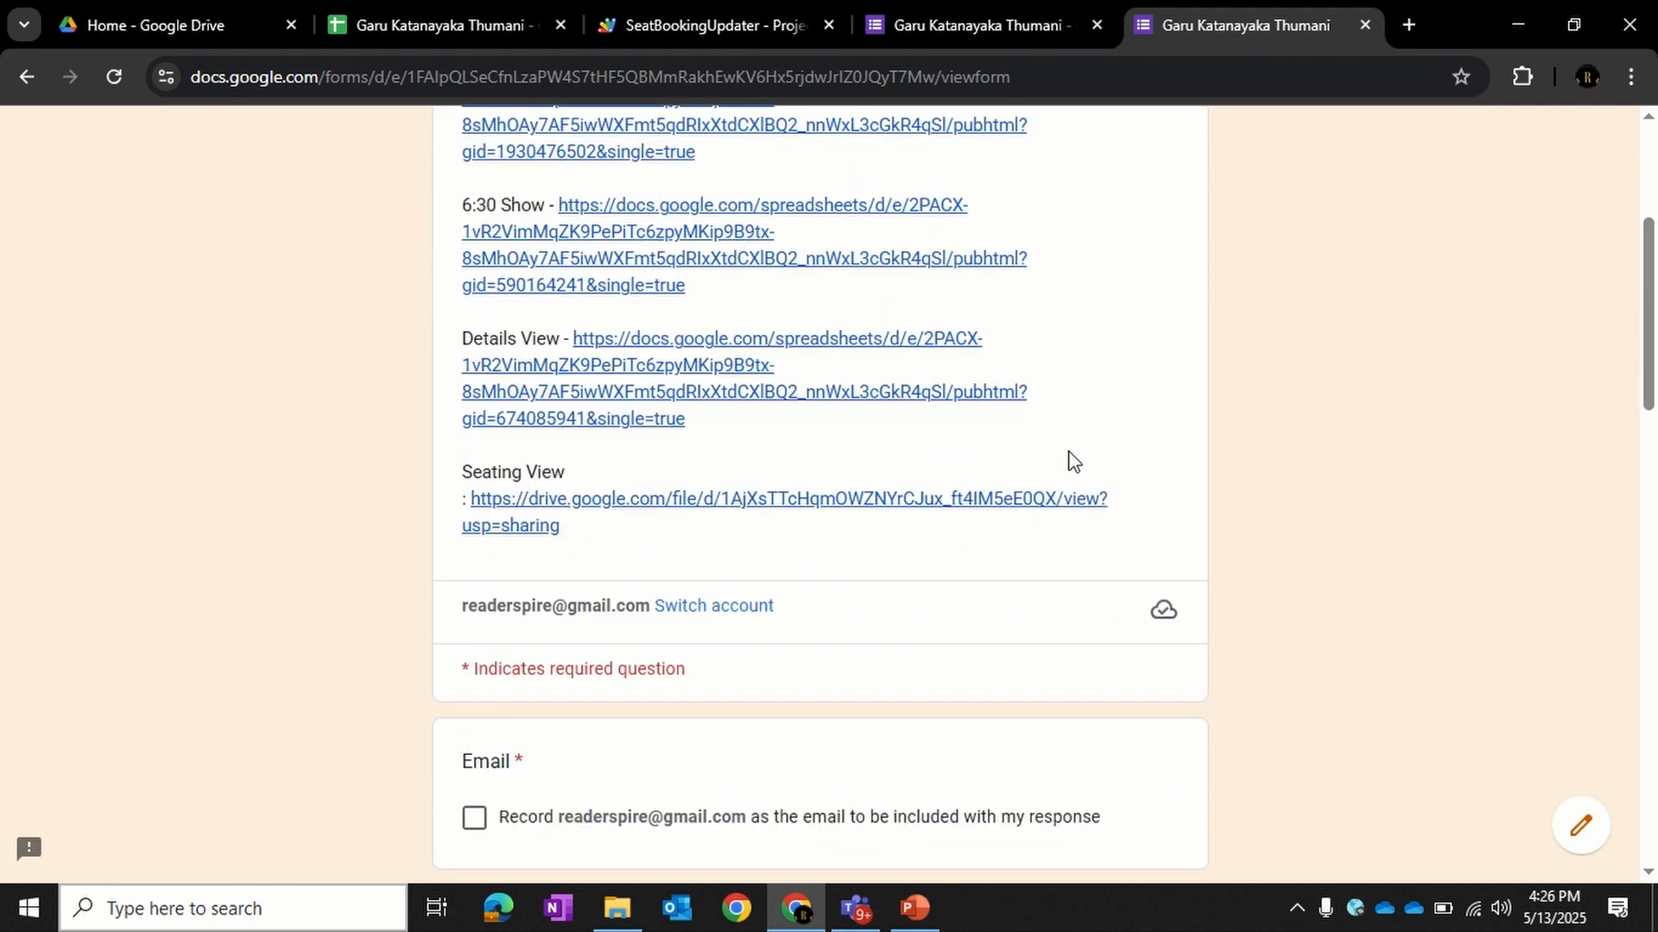
scroll(1071, 458, "down", 5)
scroll(1071, 458, "up", 5)
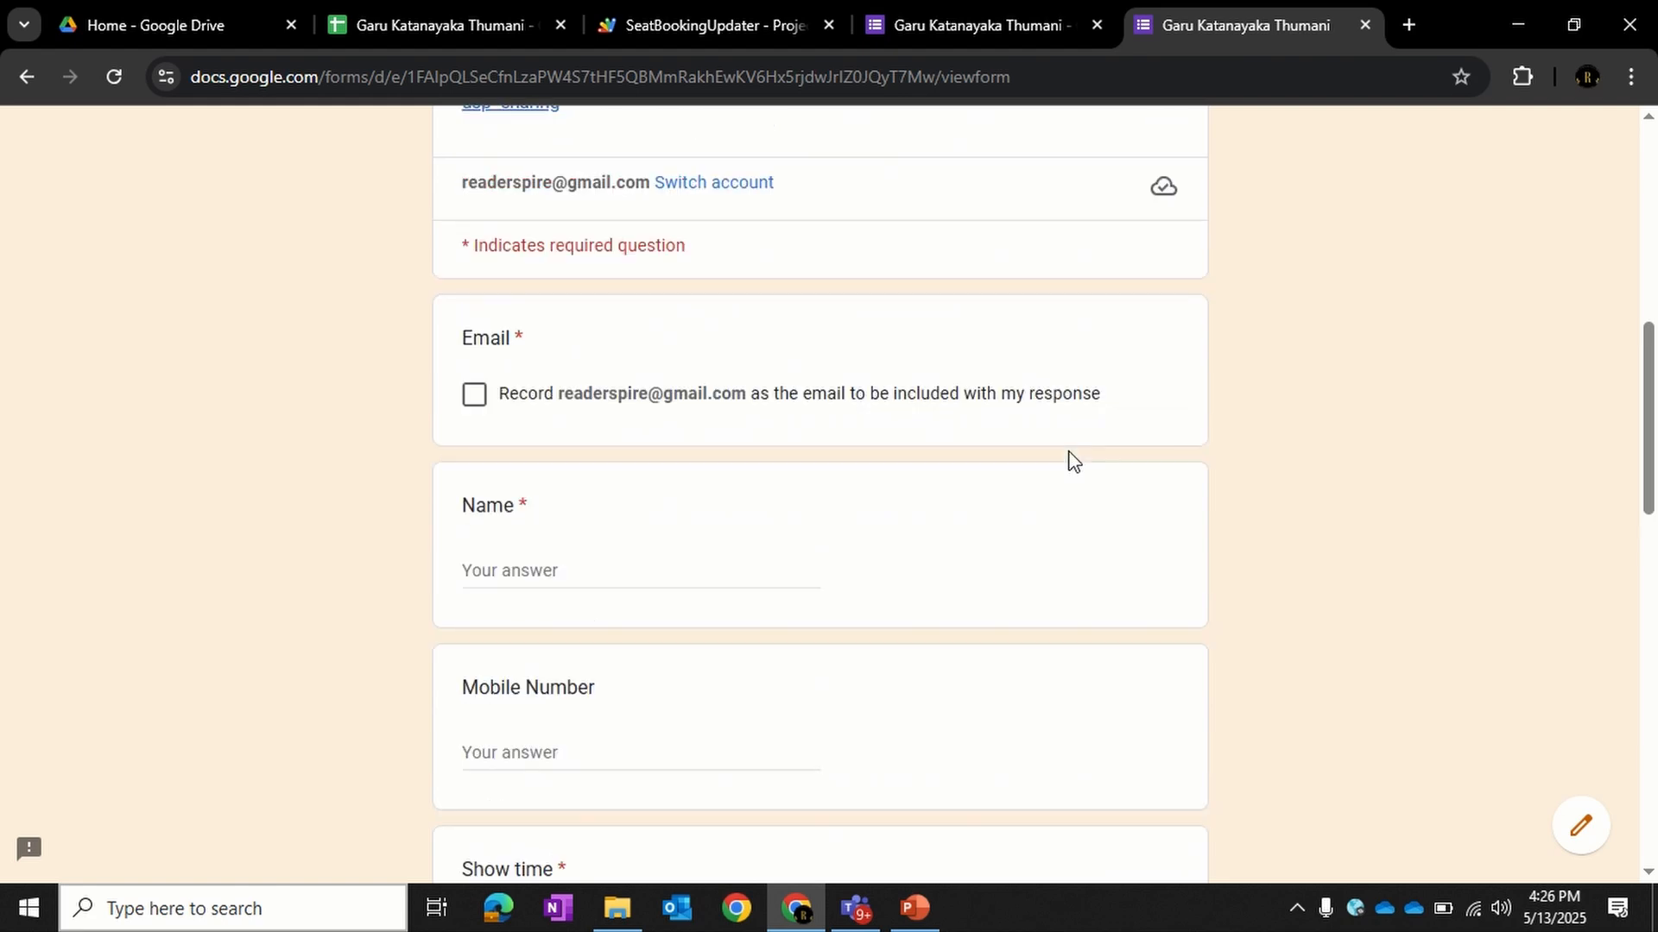
scroll(1070, 458, "up", 4)
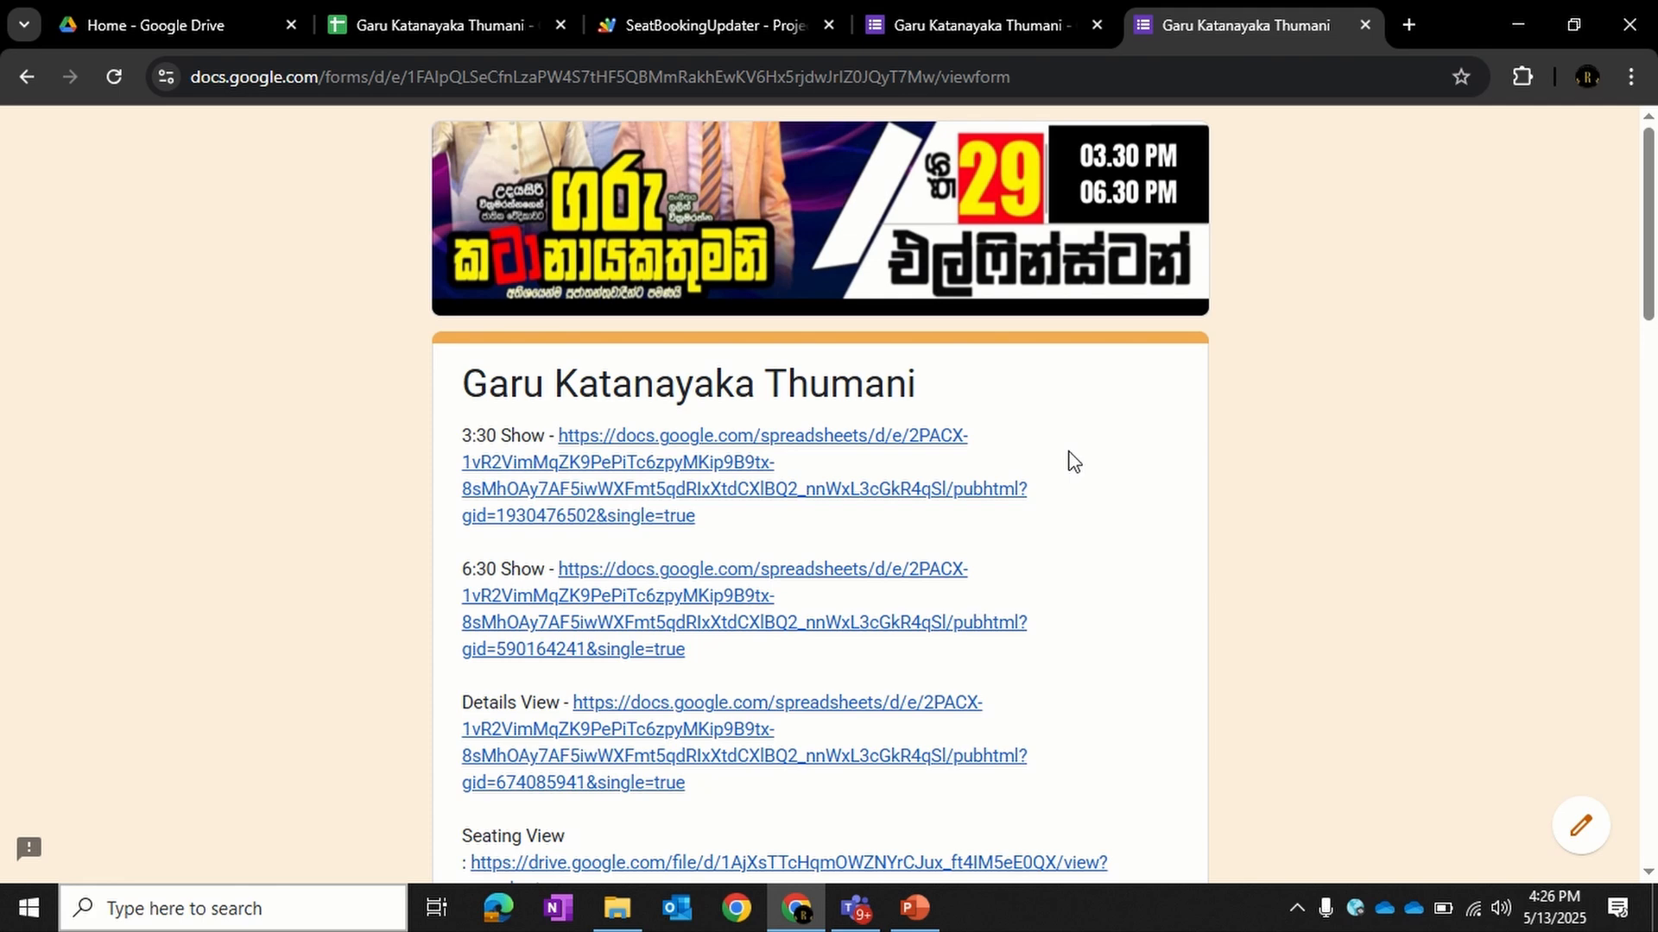
scroll(1070, 460, "down", 3)
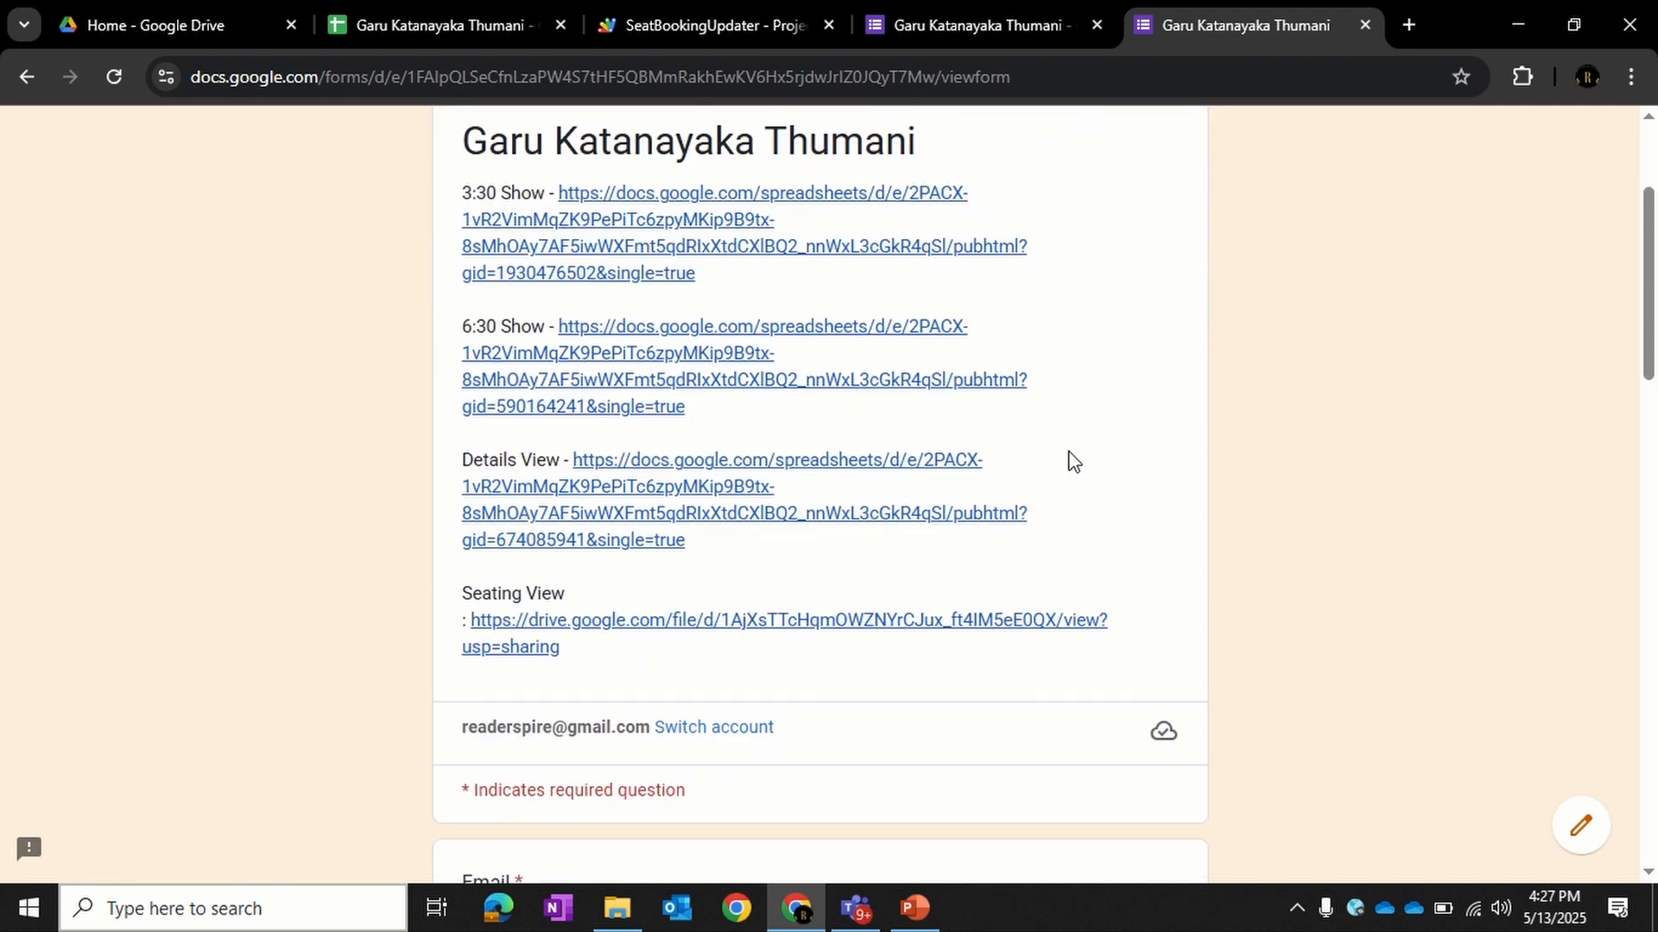
scroll(1071, 460, "up", 3)
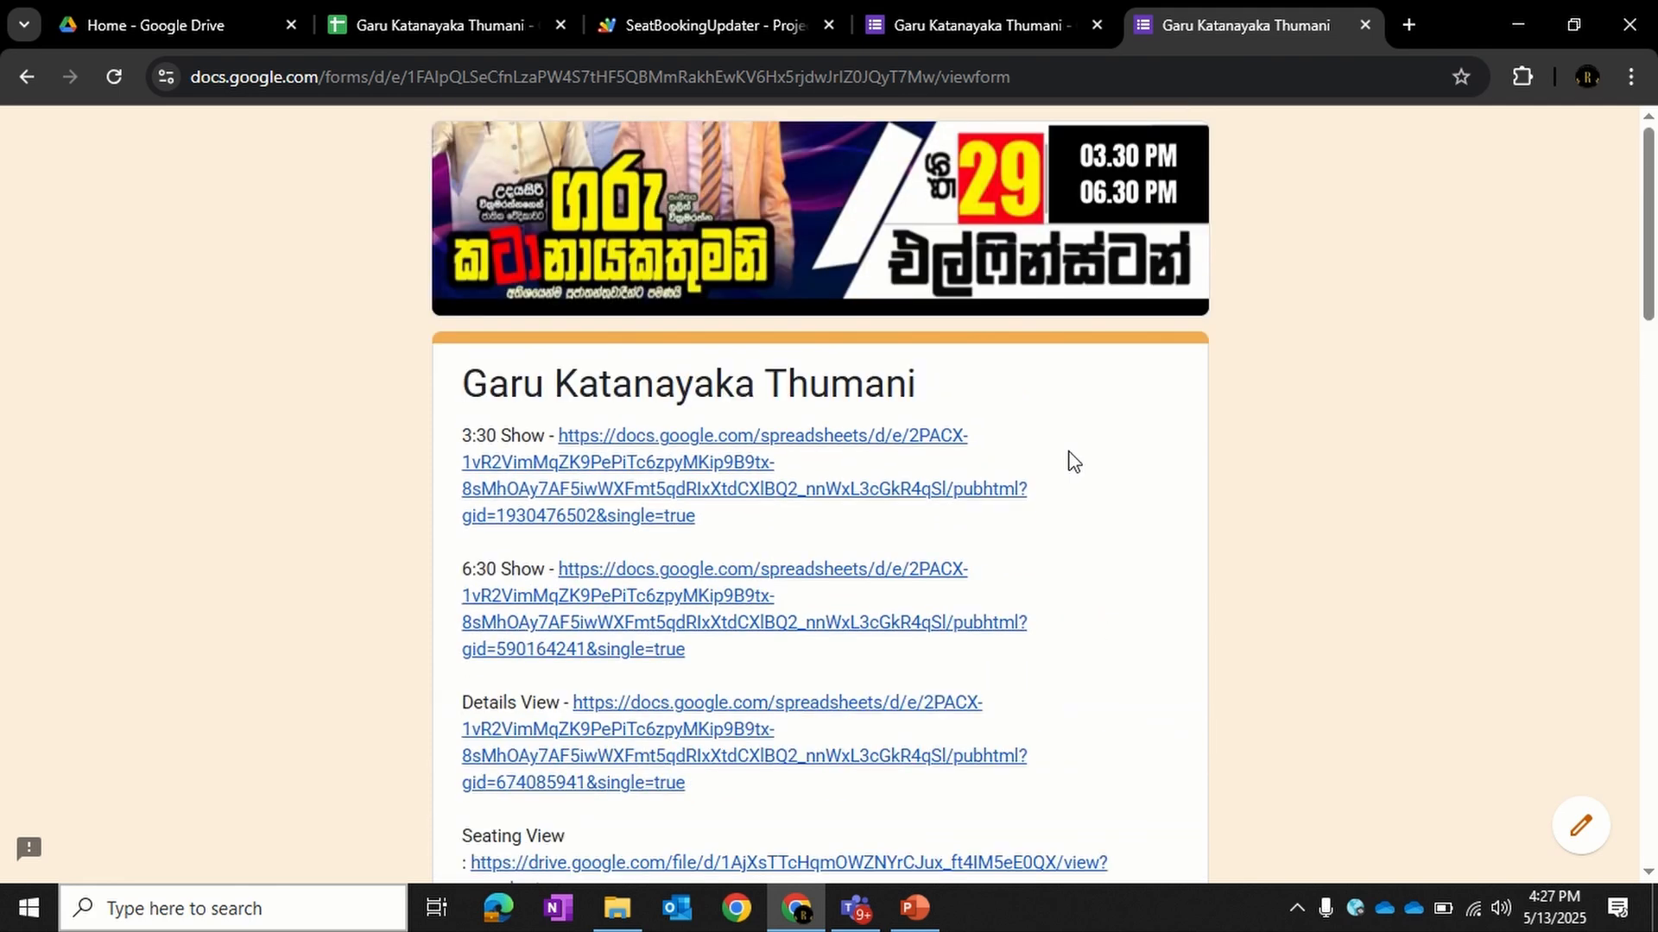
- View the published seat map linked for the 3:30 Show, then return to the booking form
left_click(610, 464)
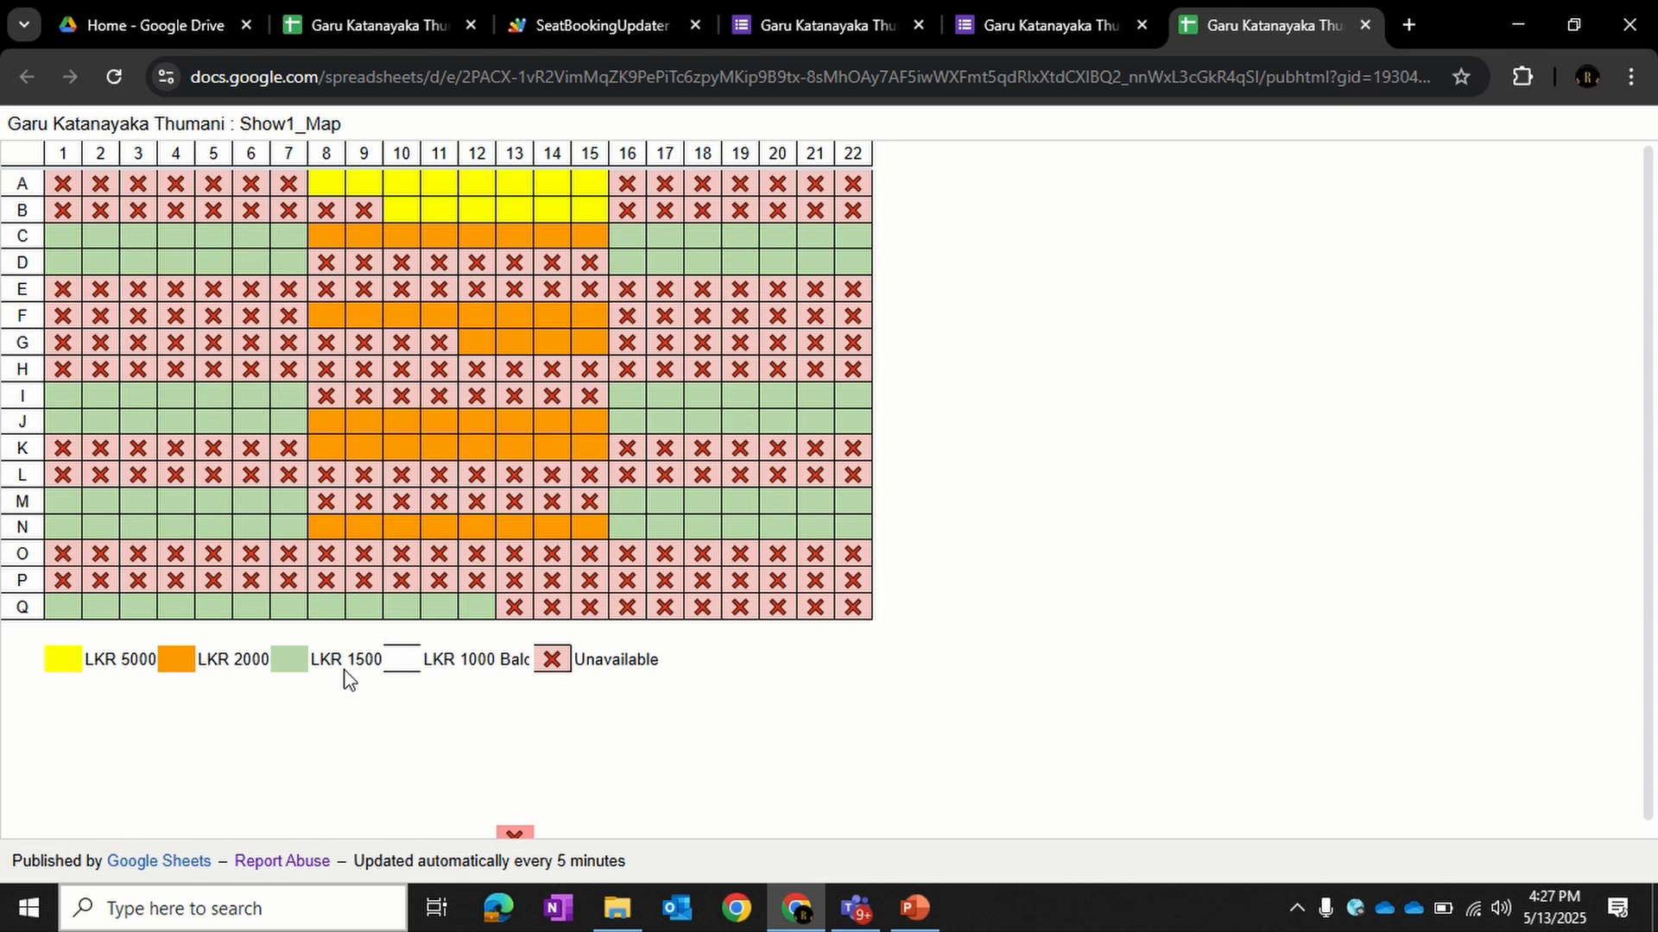
left_click(1017, 29)
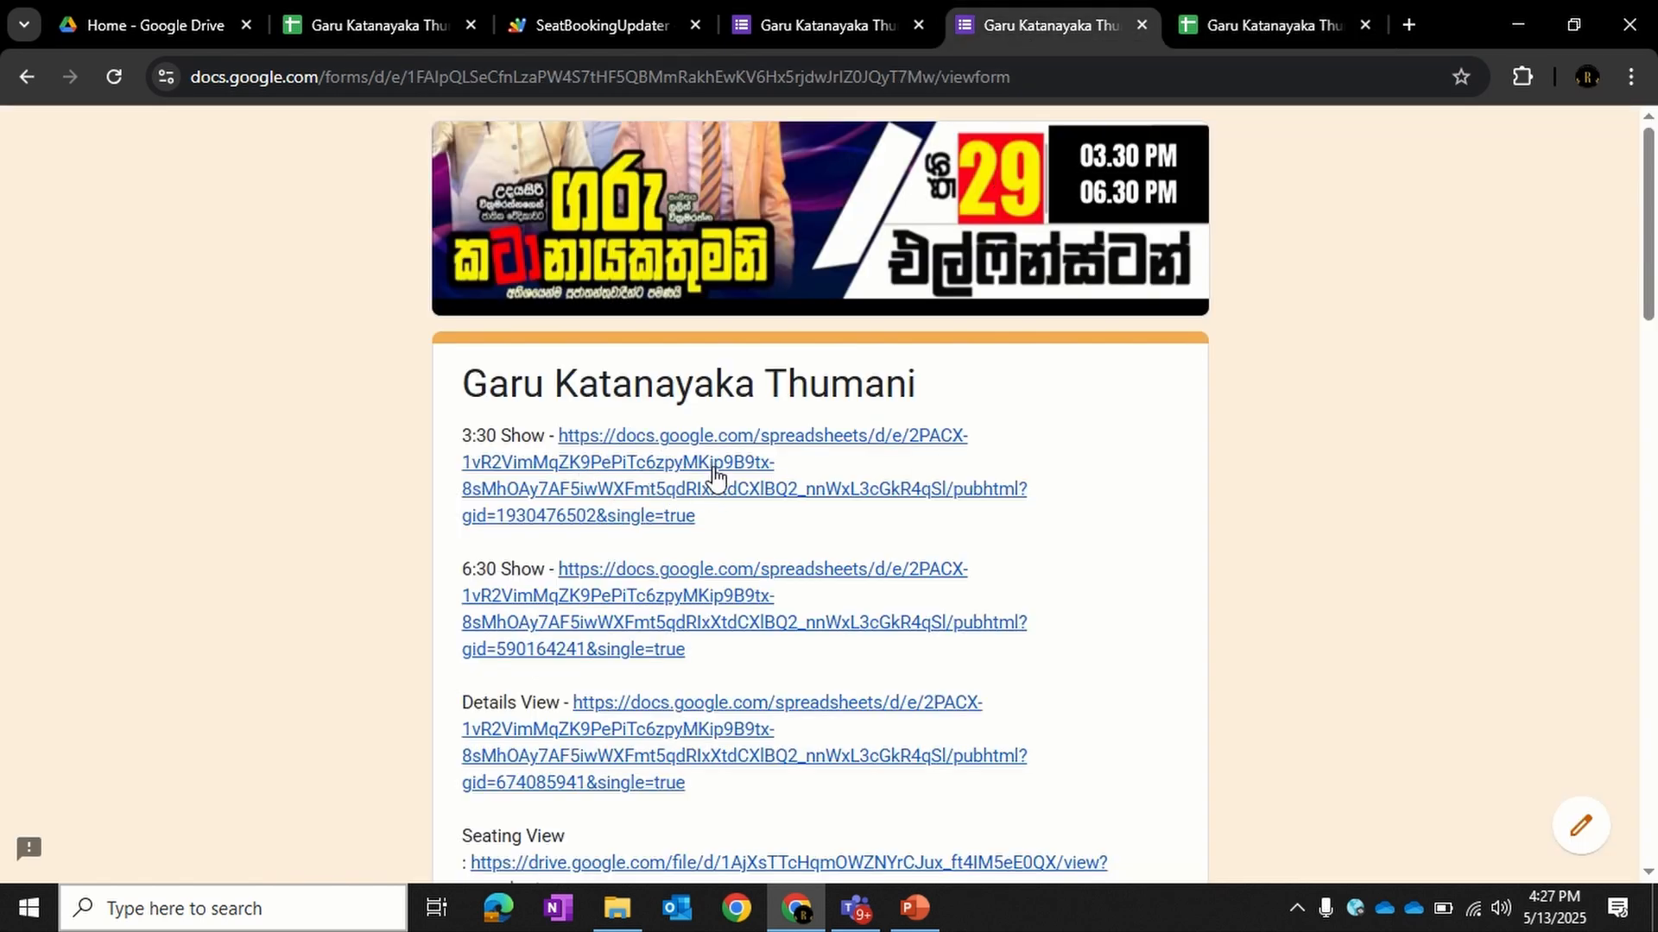
- Agree to record the account's email with the response and enter the customer's full name
scroll(719, 480, "down", 6)
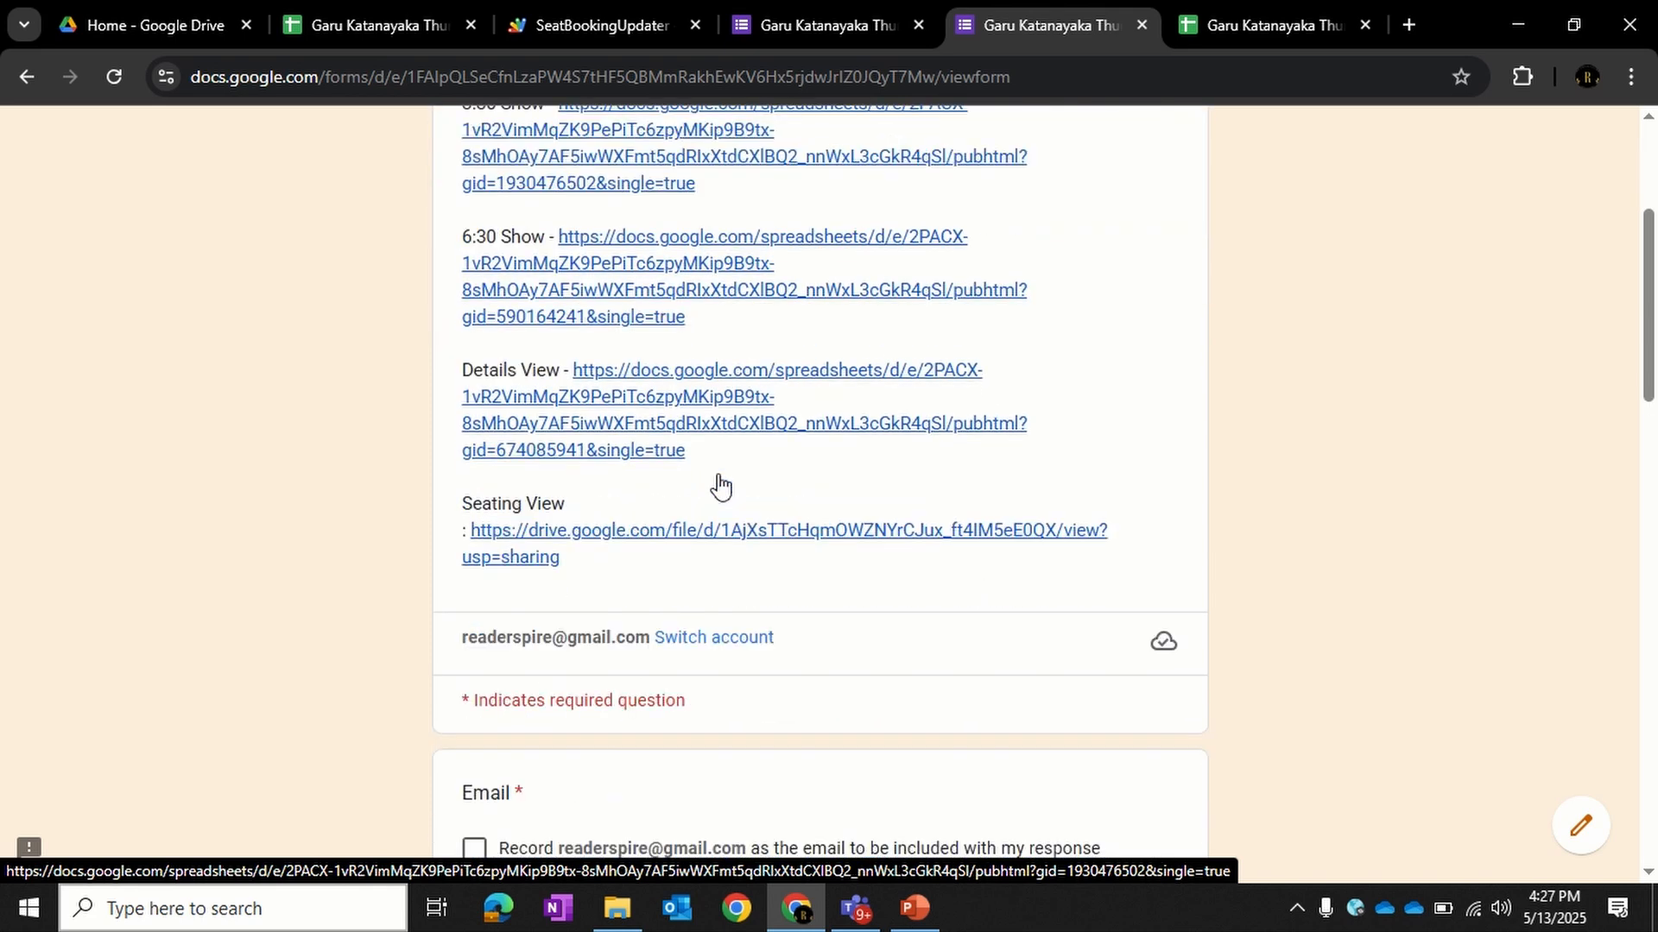
scroll(710, 492, "down", 2)
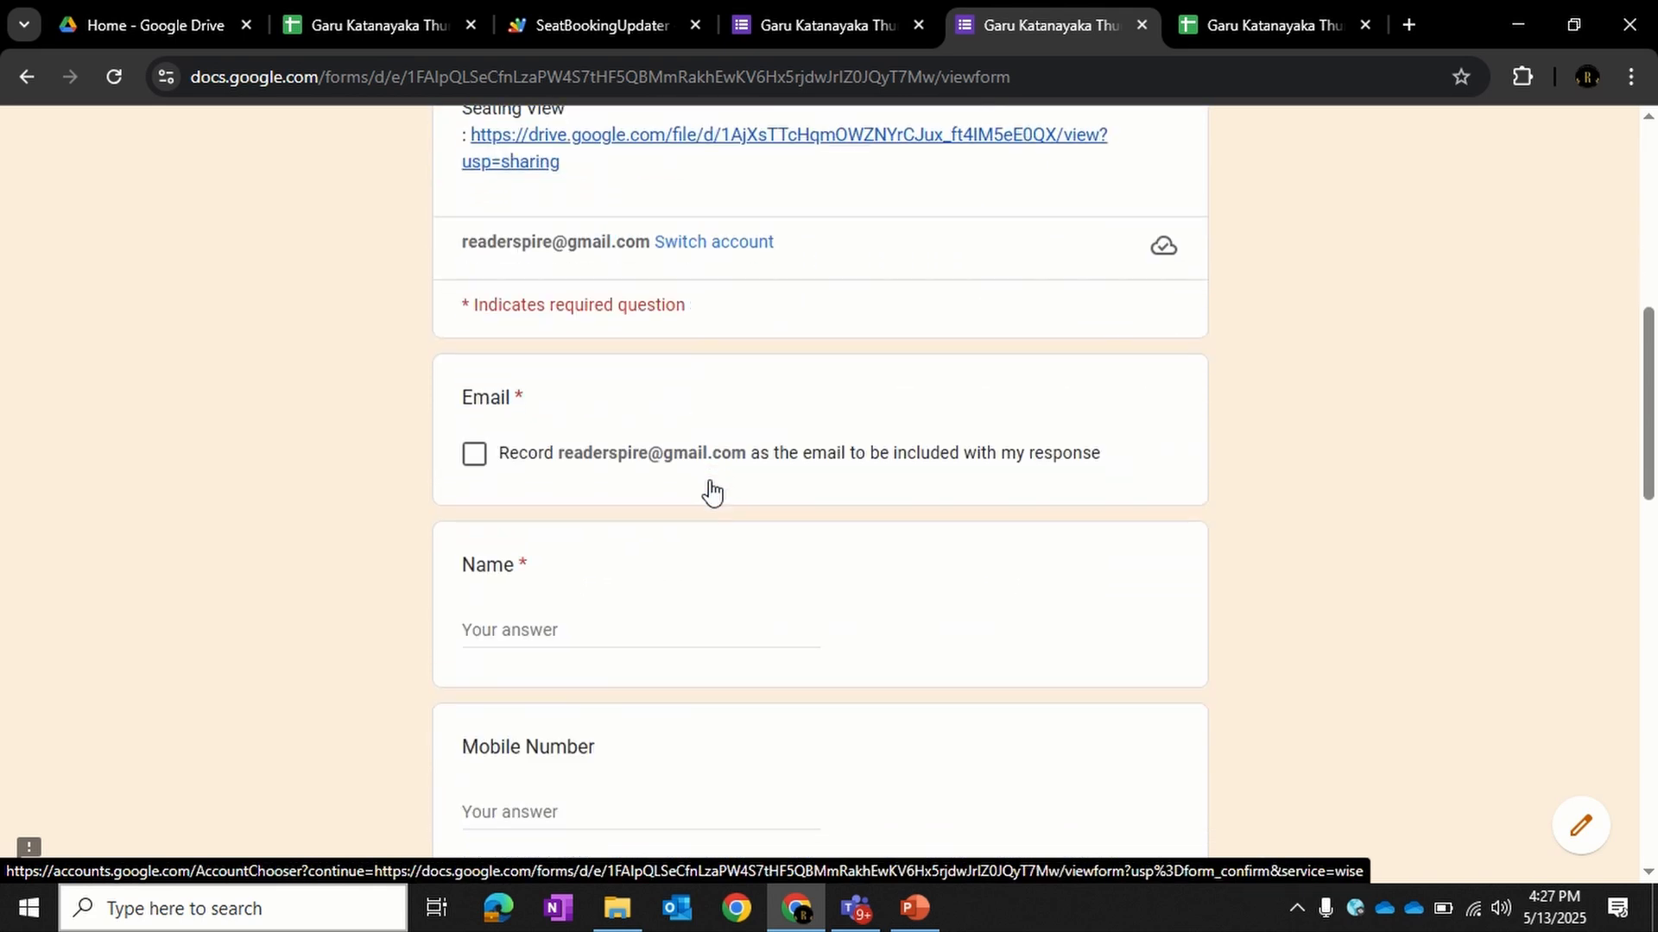
left_click(474, 455)
scroll(777, 440, "down", 3)
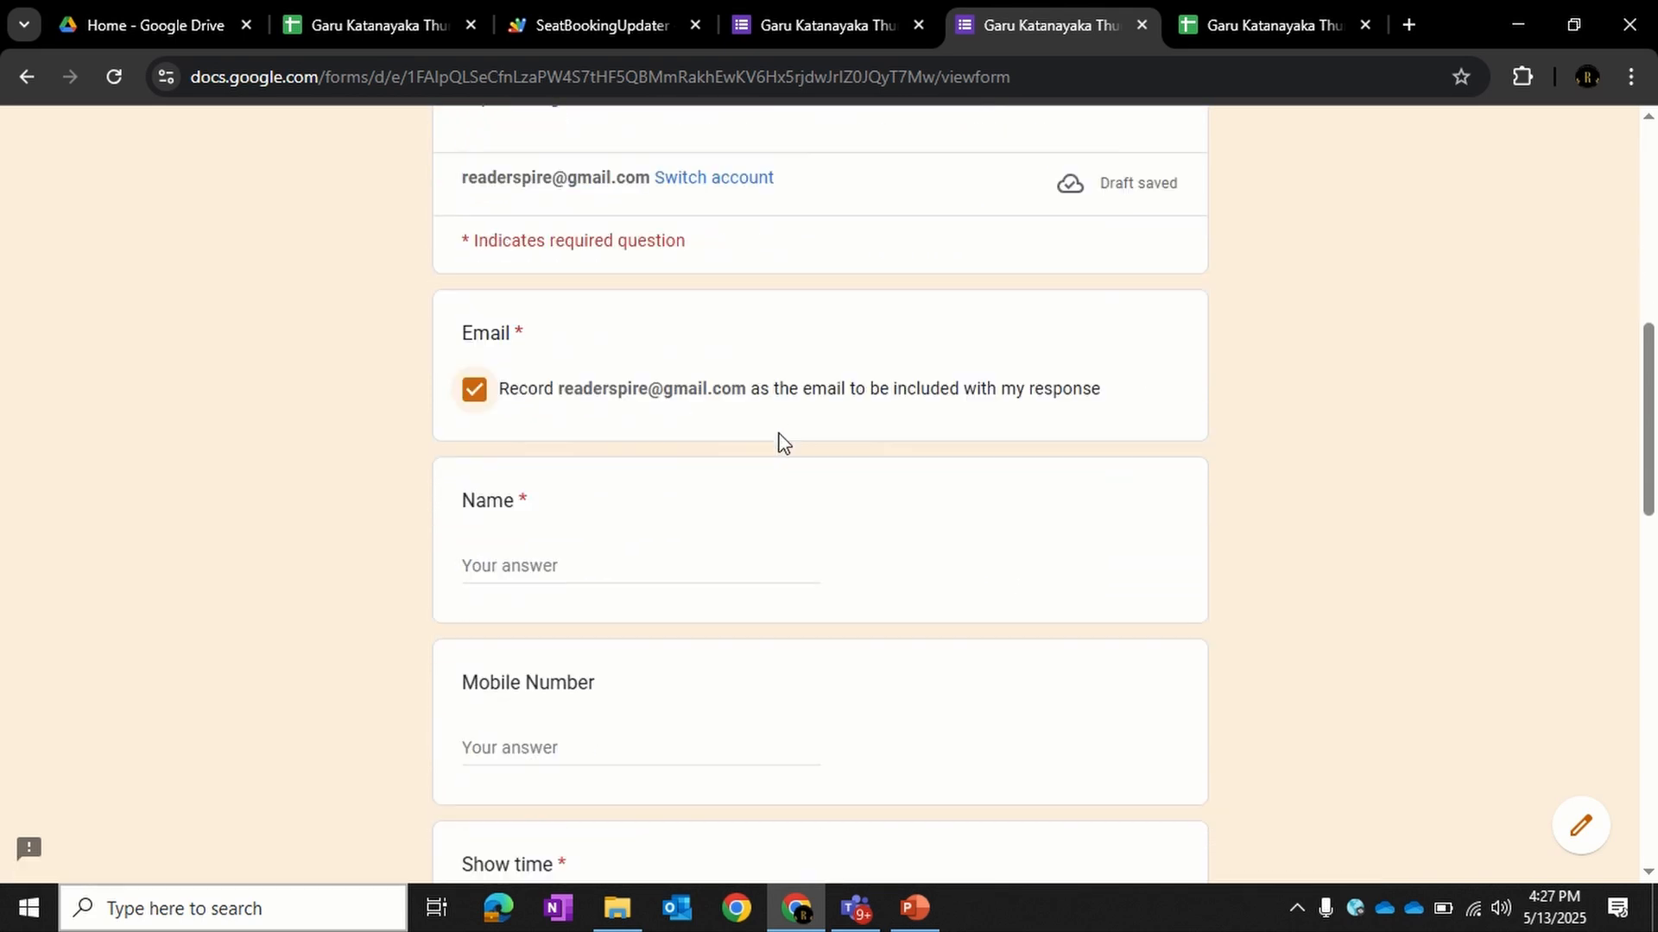
left_click(608, 393)
type("S")
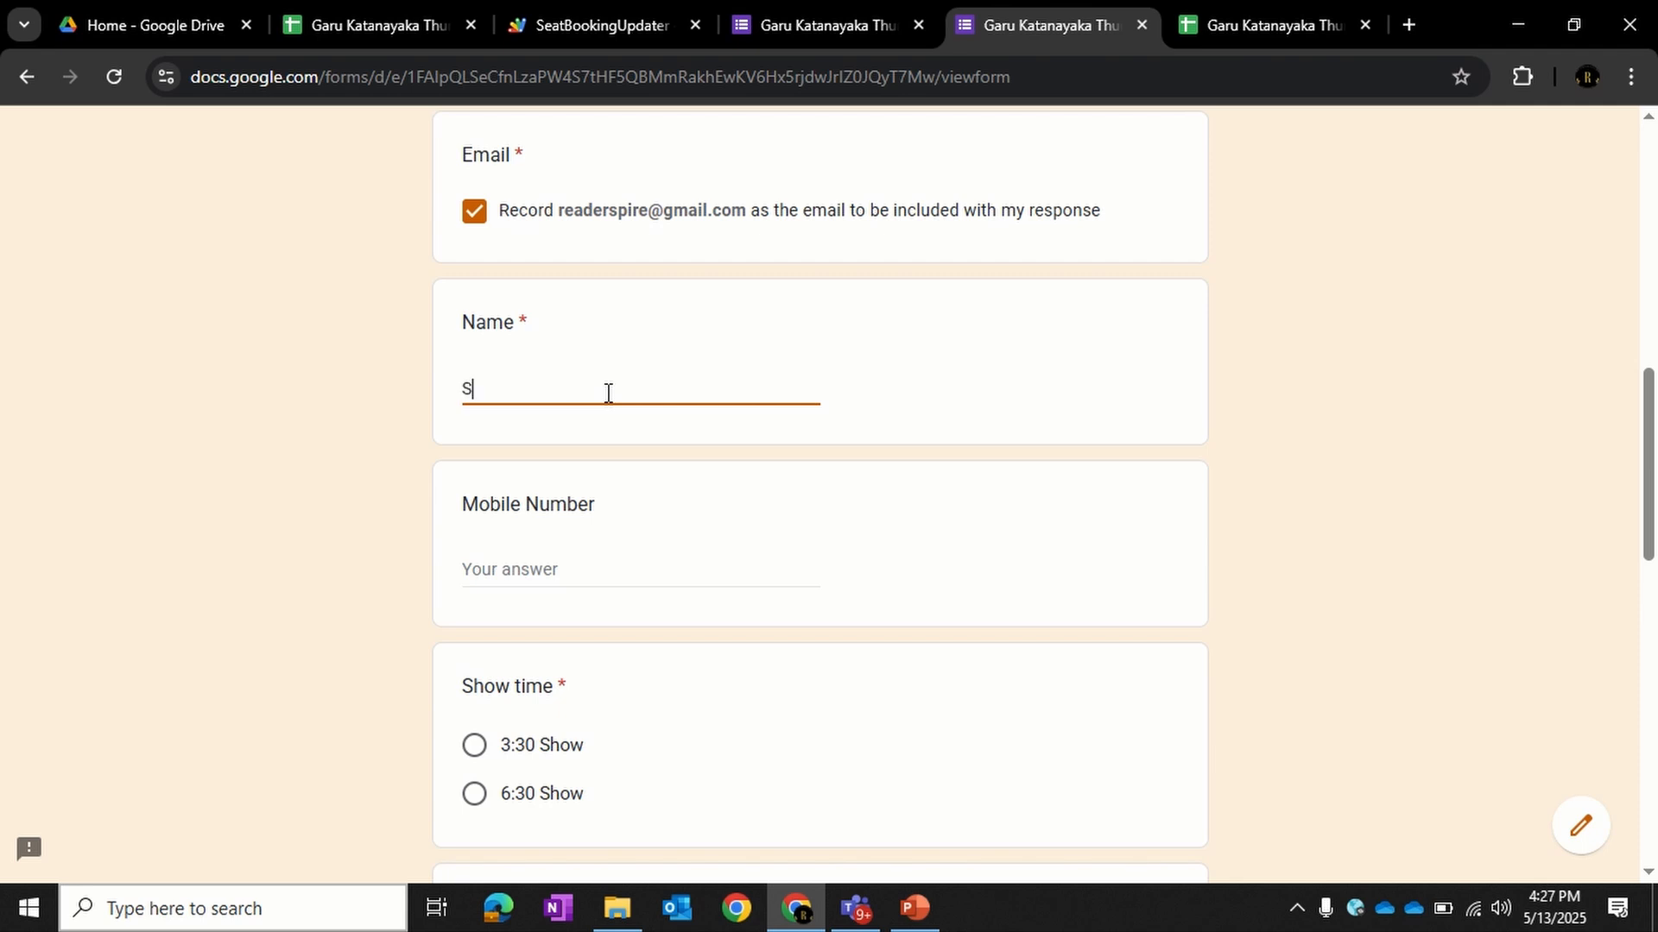
type("ean Paul")
- Fill in the Mobile Number question with the customer's phone number
left_click(590, 574)
type("2345rt6y7u")
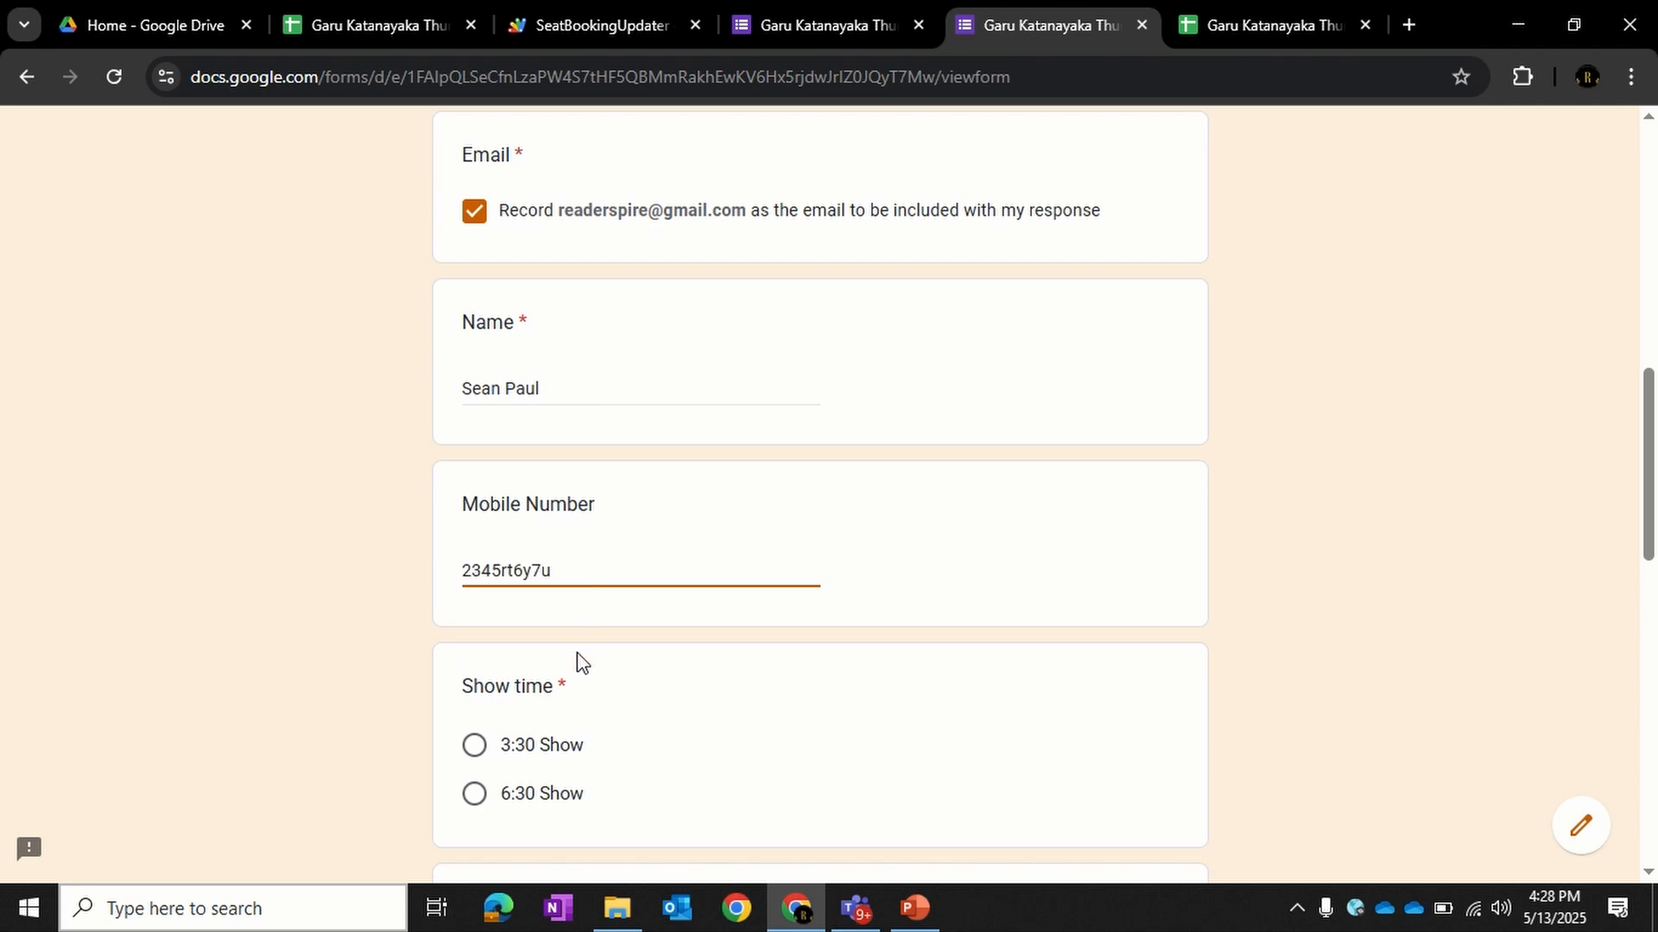
key("BackSpace")
key("BackSpace")
key("BackSpace")
key("BackSpace")
key("BackSpace")
key("BackSpace")
type("45")
- Choose the 3:30 Show as the show time and Silver - LKR 1500 as the seat category
scroll(578, 665, "down", 3)
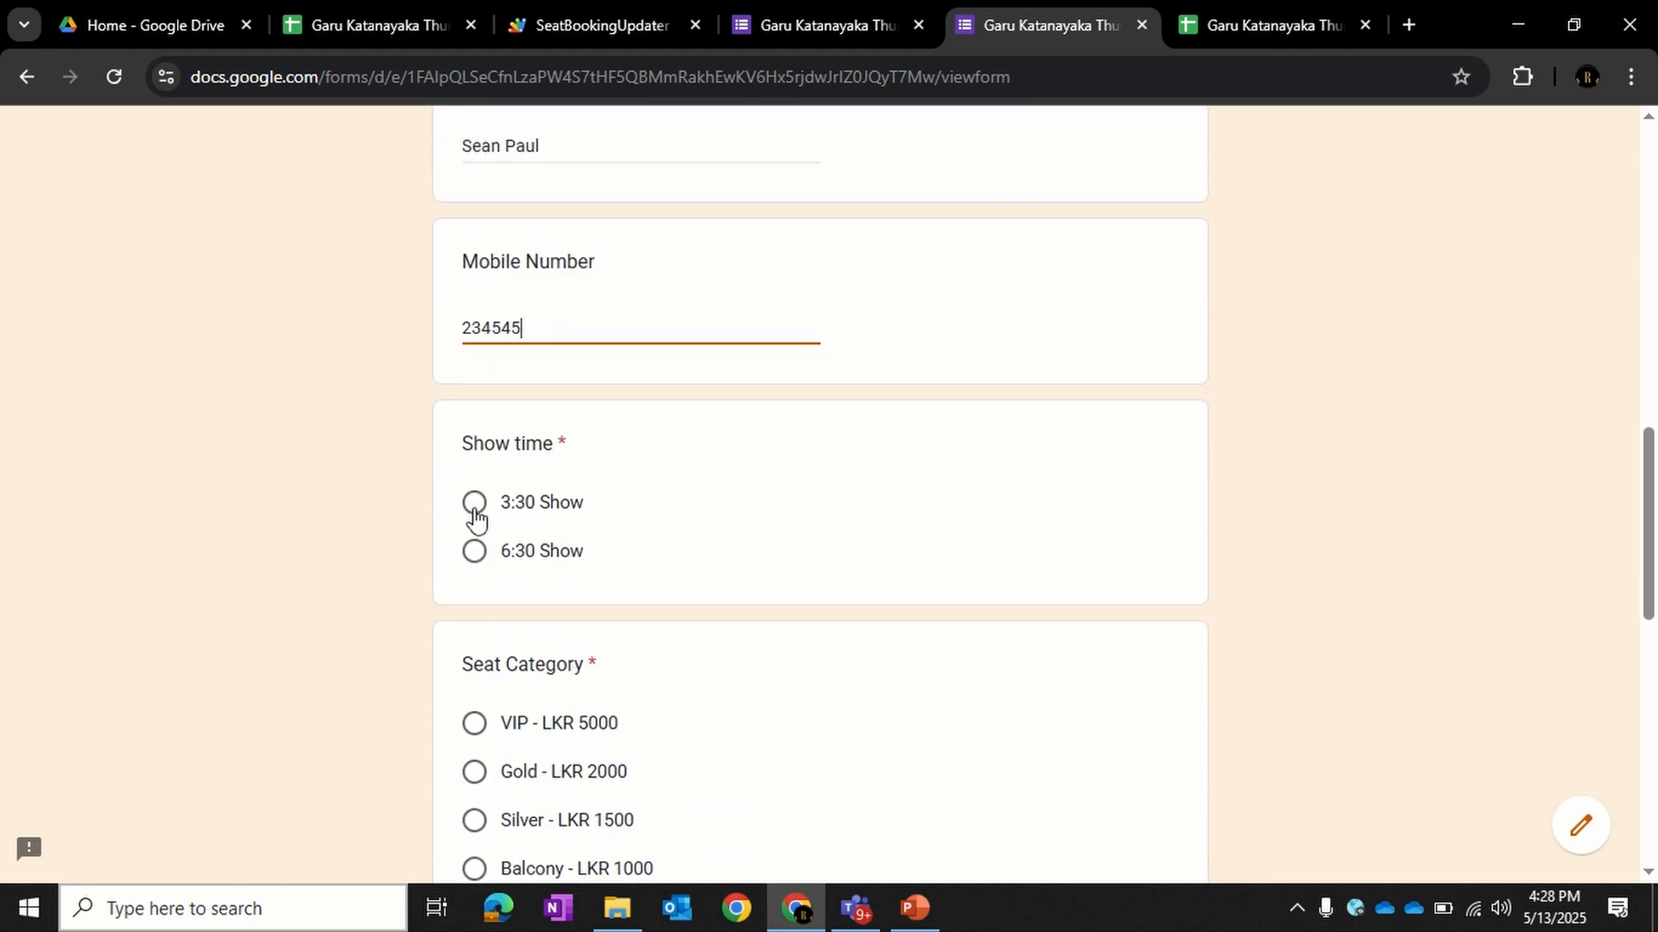
left_click(474, 503)
scroll(678, 548, "down", 1)
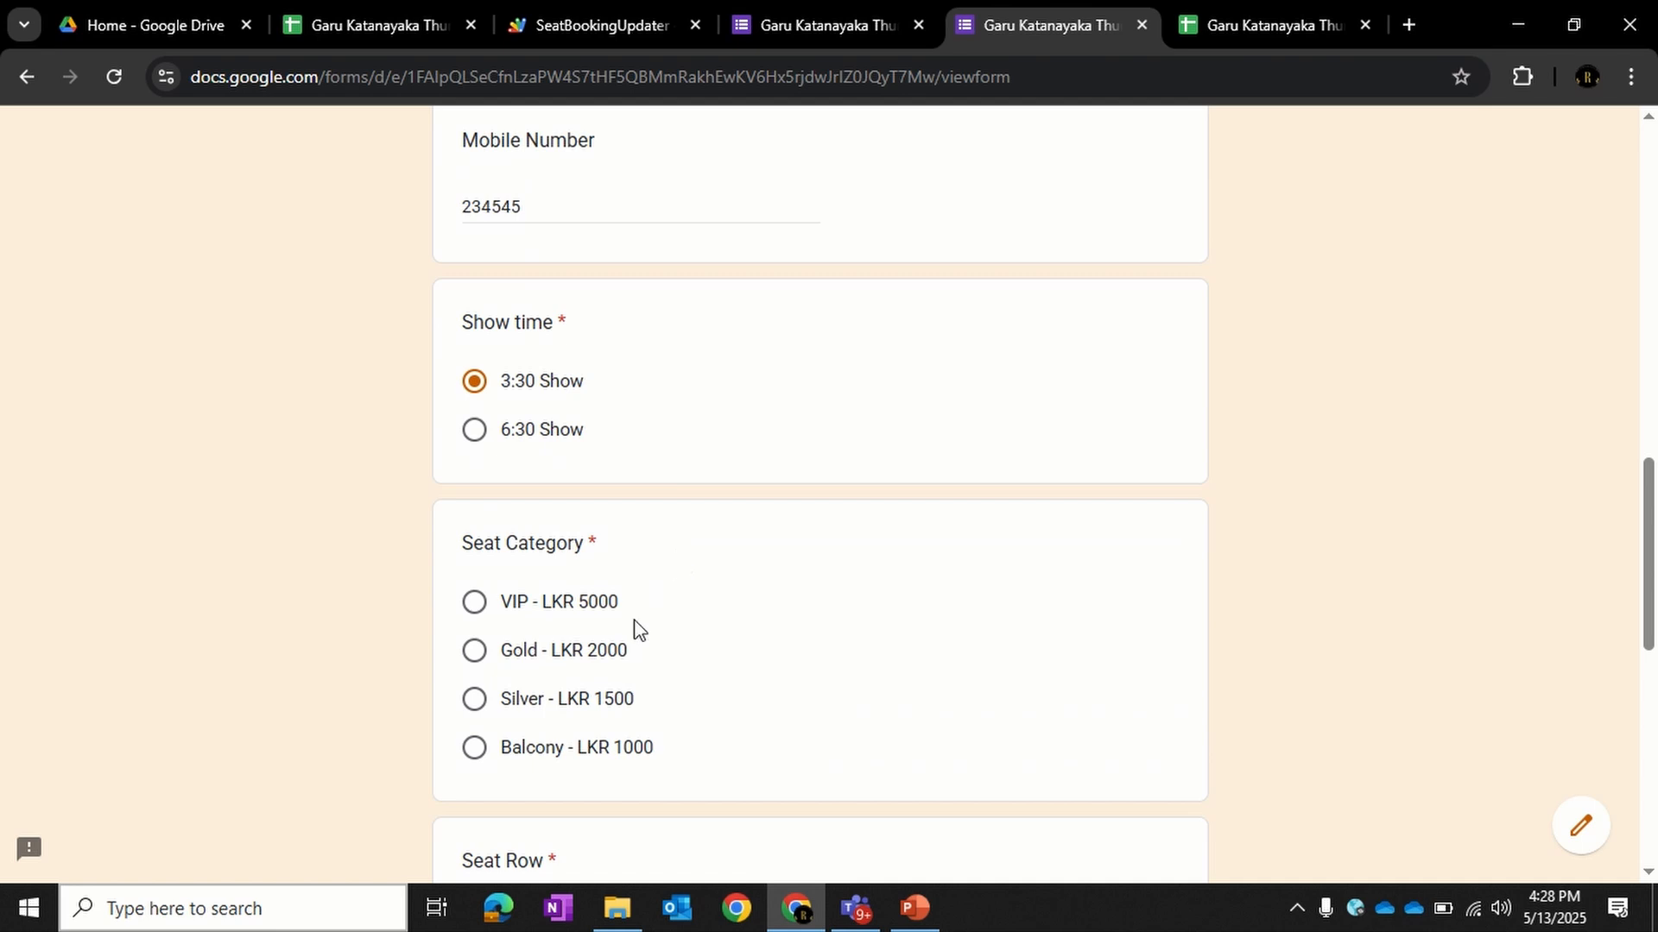
left_click(474, 700)
scroll(742, 691, "down", 3)
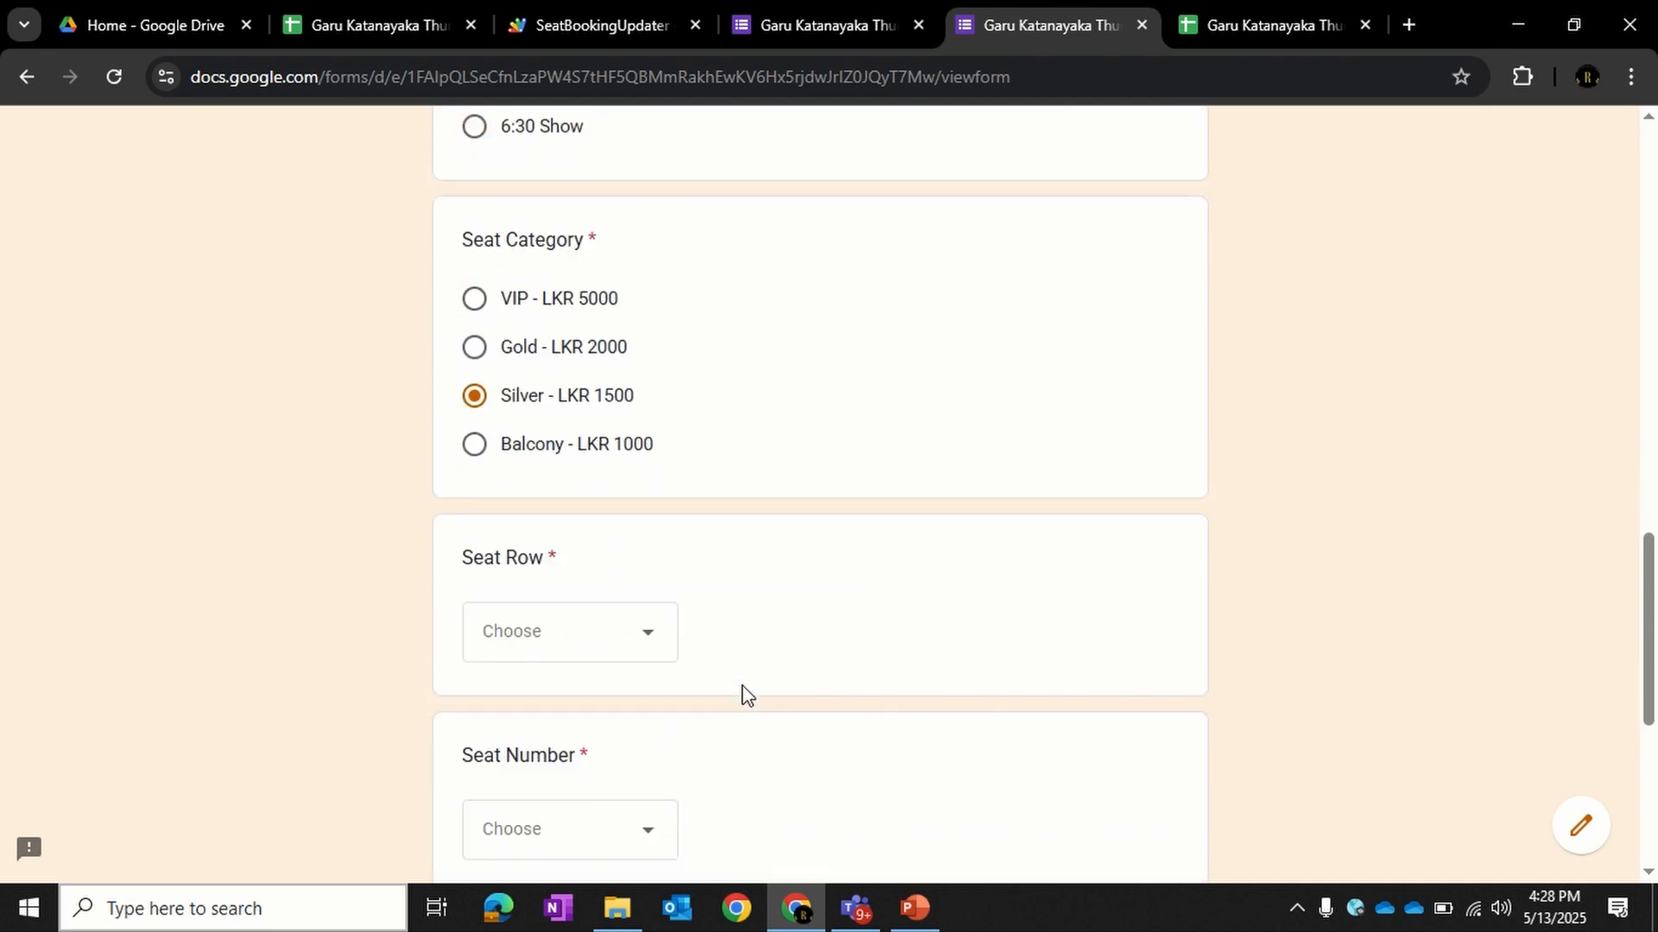
- Select seat row C and seat number 1 for the booking
left_click(656, 592)
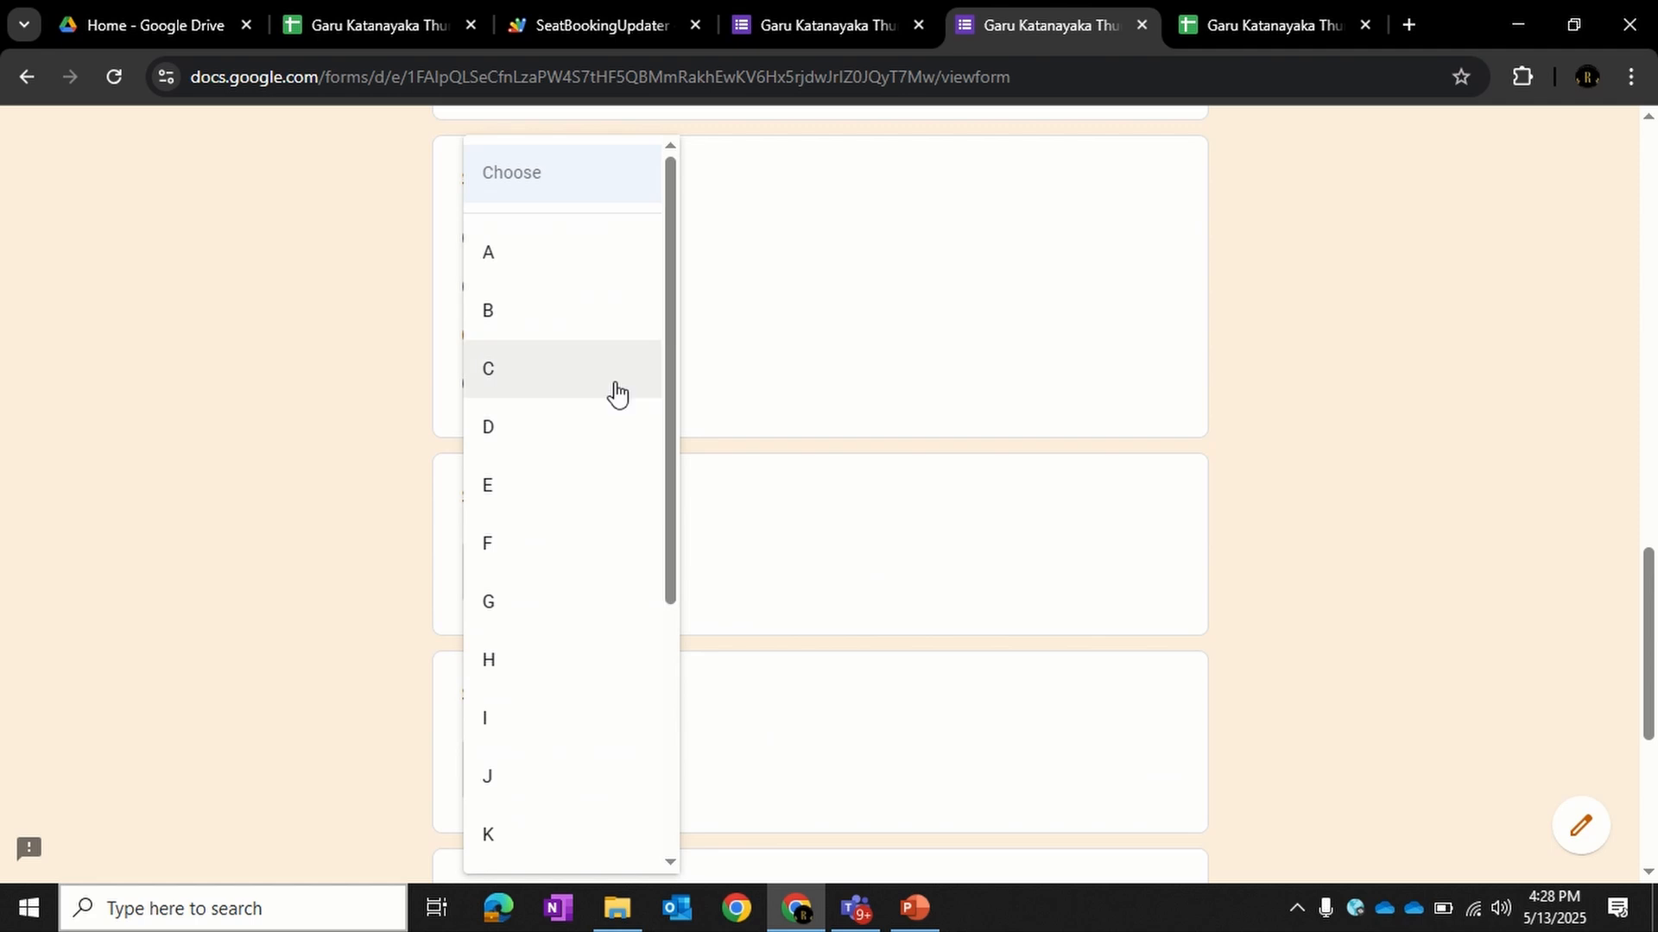
left_click(616, 390)
left_click(640, 808)
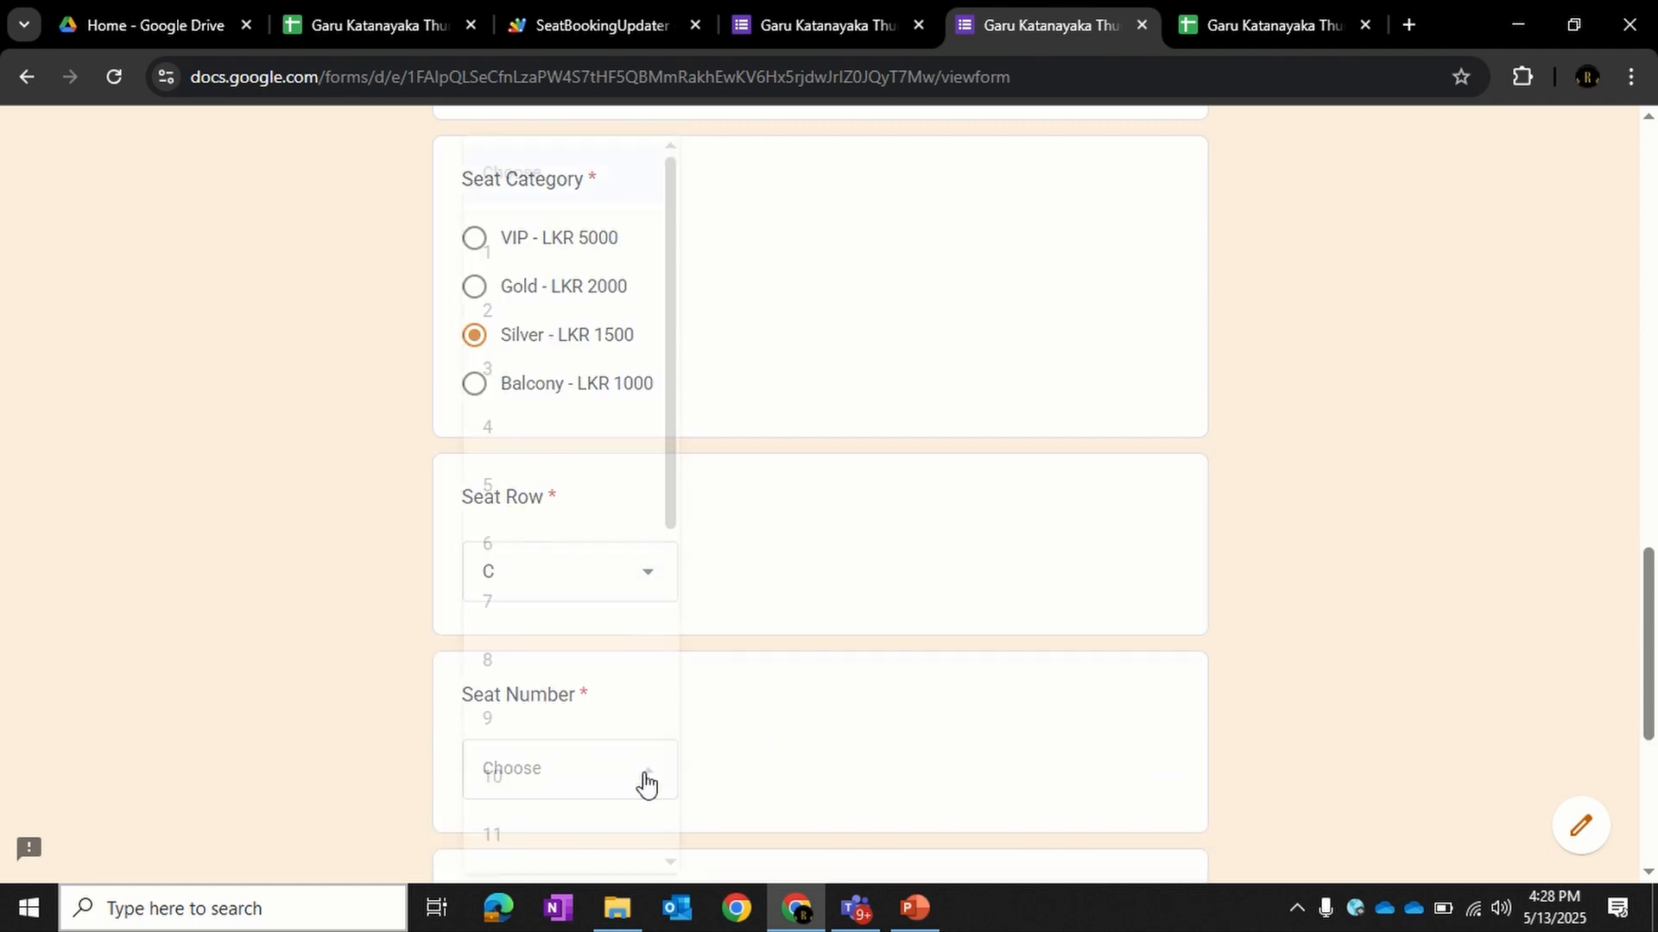
left_click(536, 260)
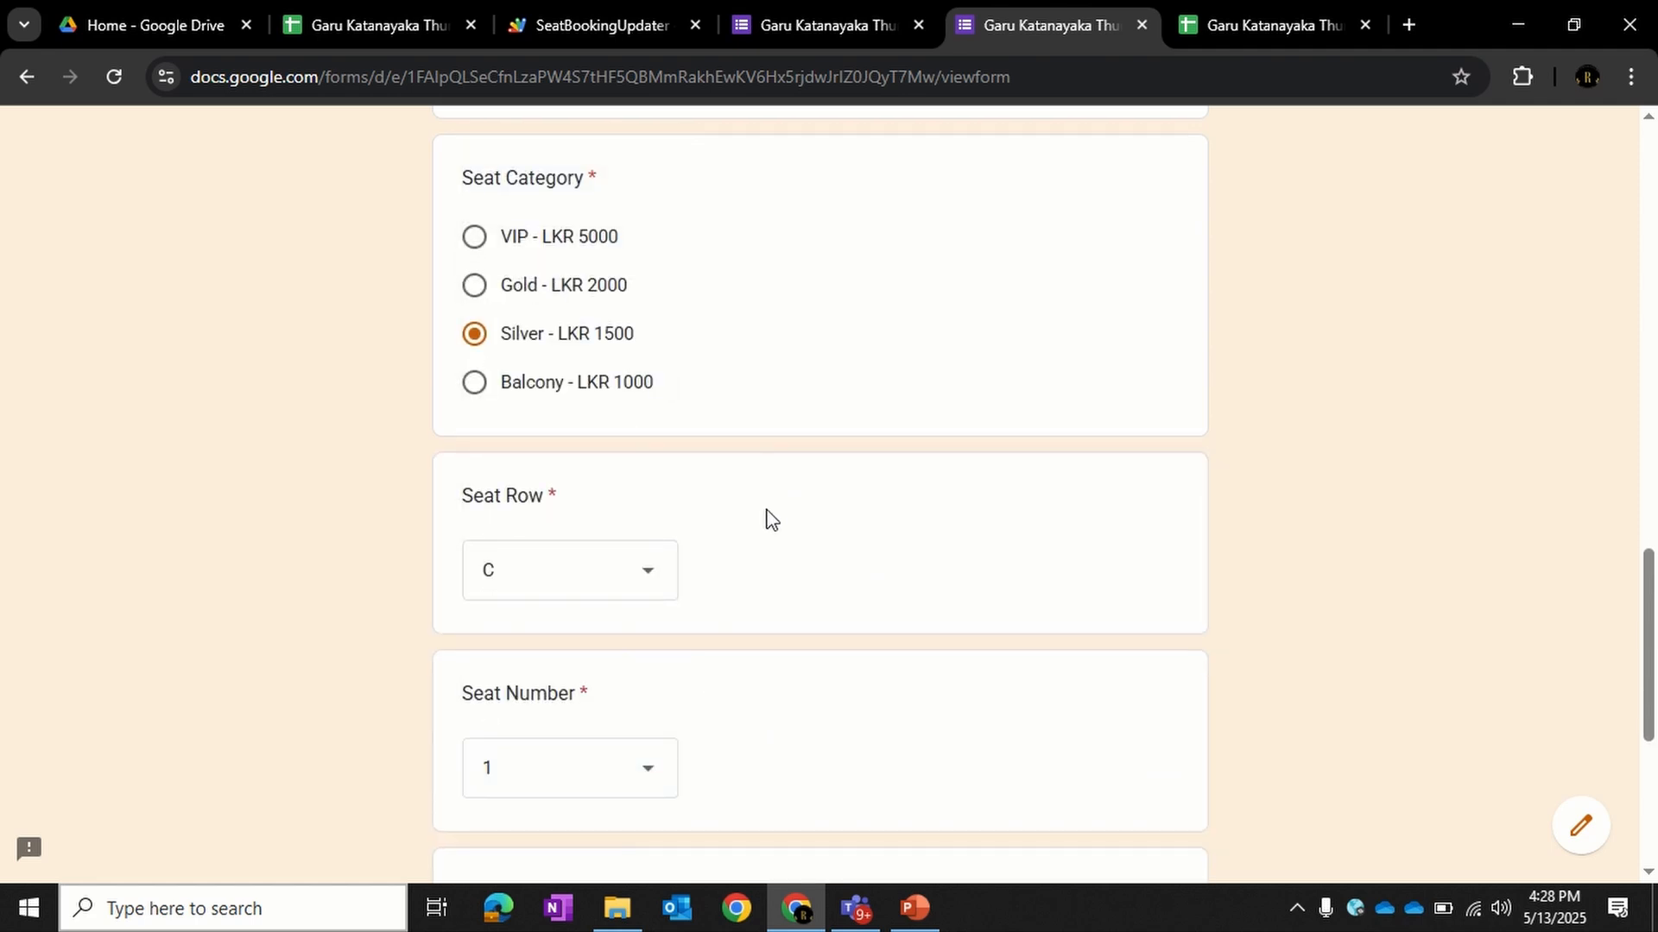
- Enter 123 as the ticket serial number, review the answers and submit the booking form
scroll(766, 518, "down", 4)
left_click(526, 585)
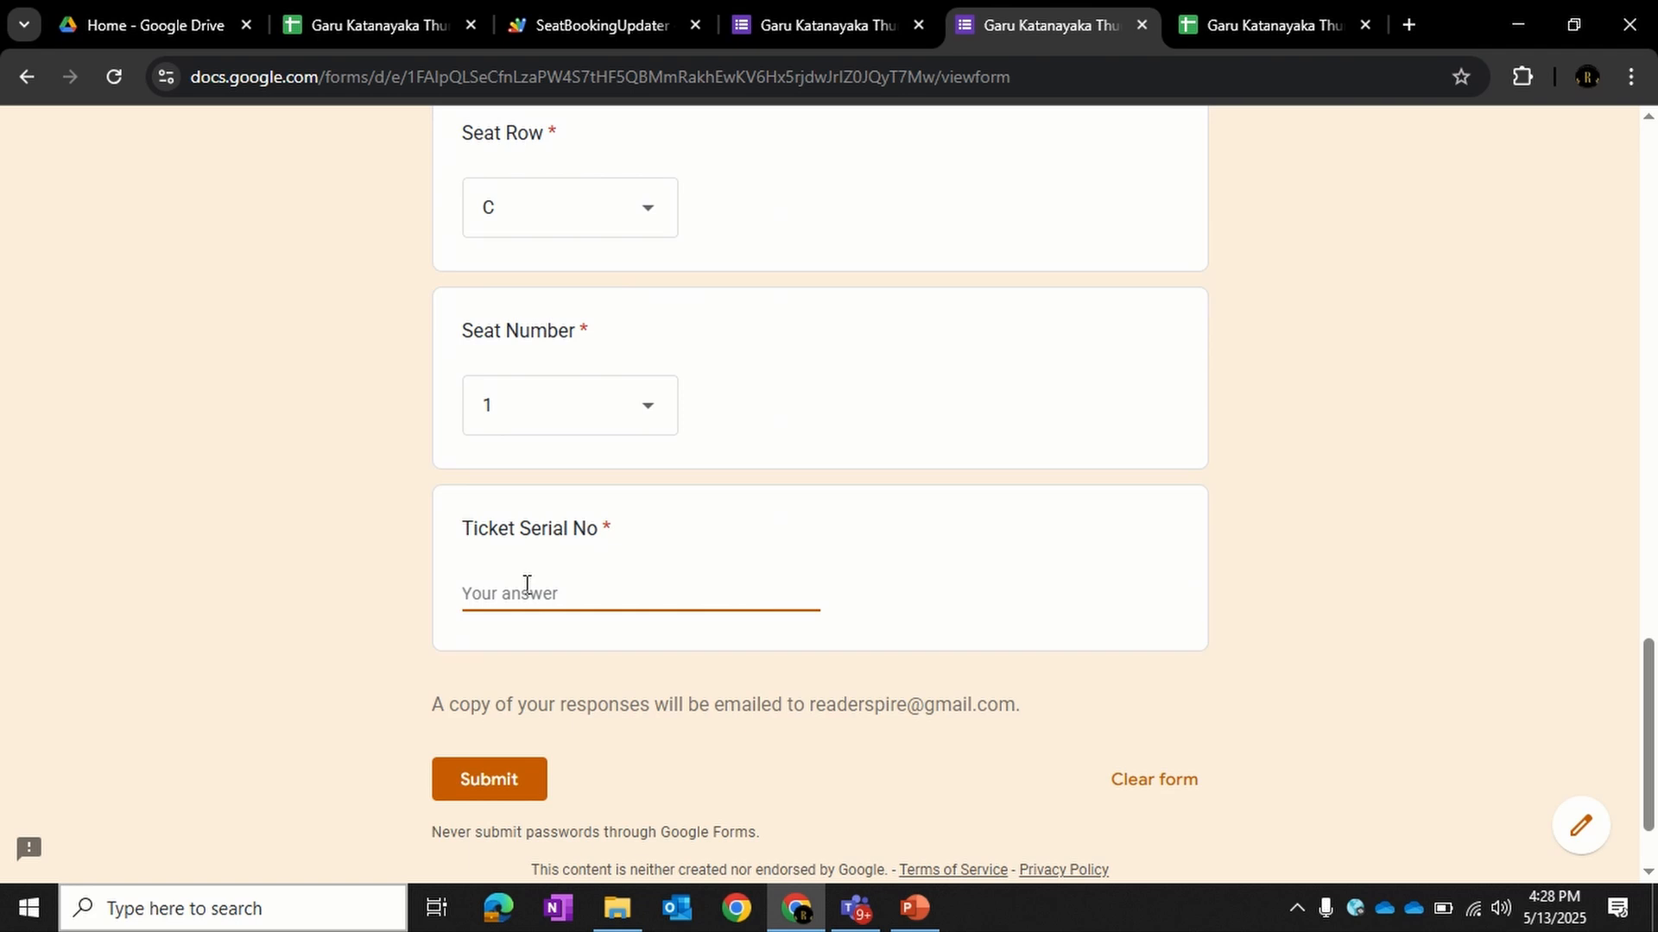
type("123")
scroll(826, 492, "up", 6)
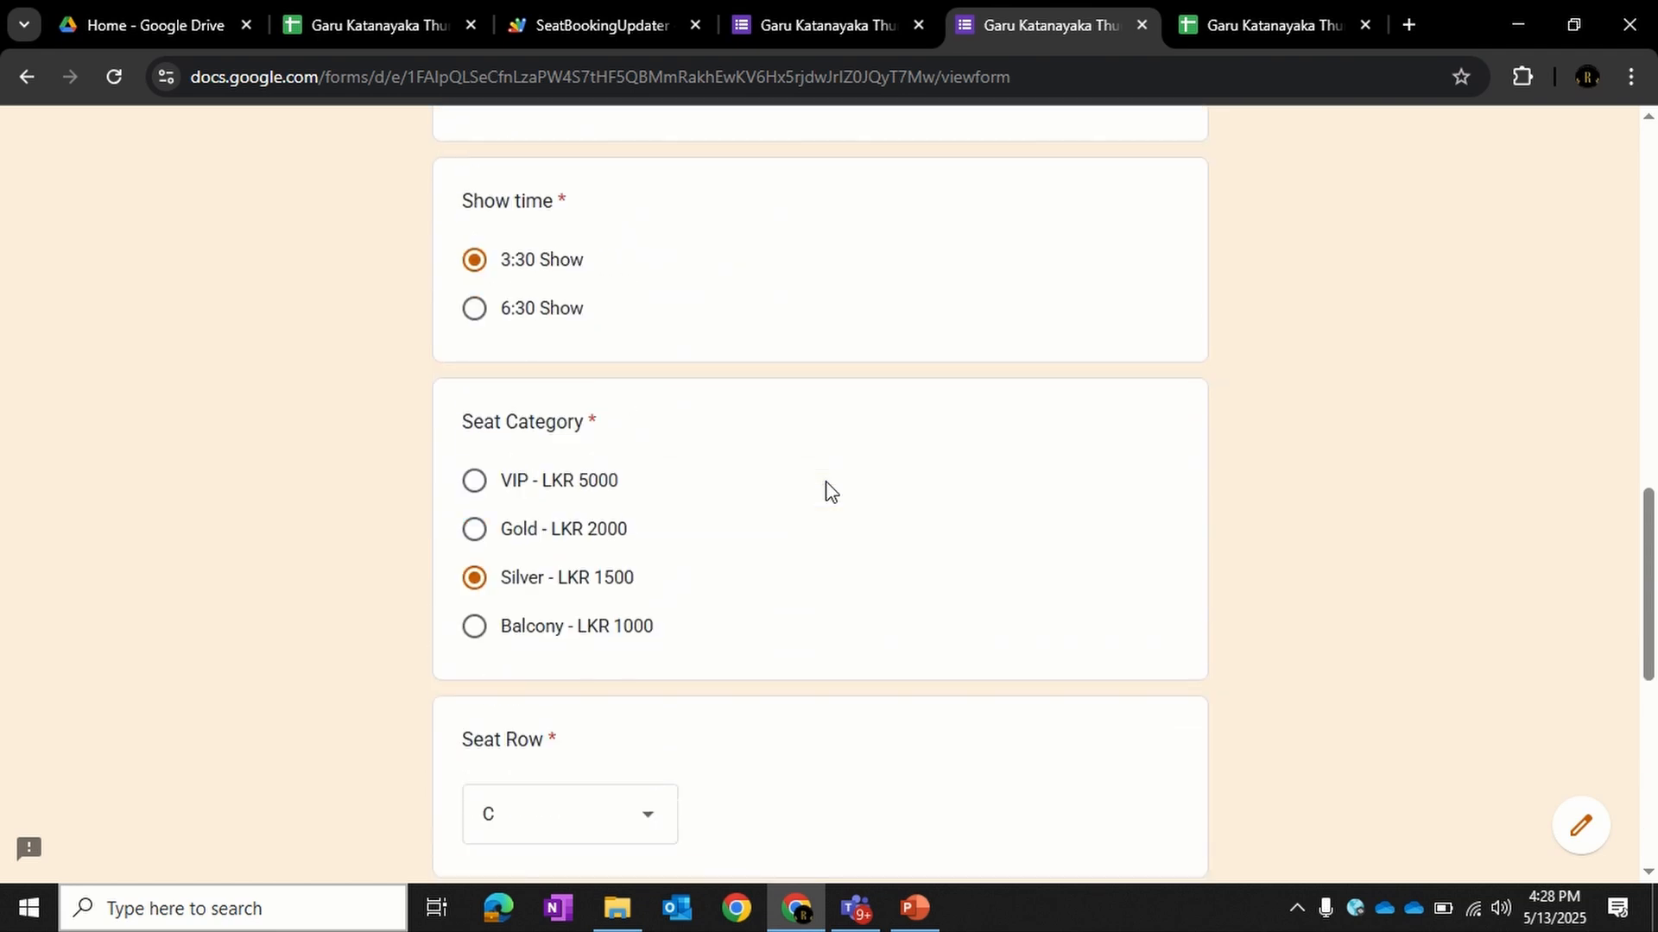
scroll(826, 491, "down", 7)
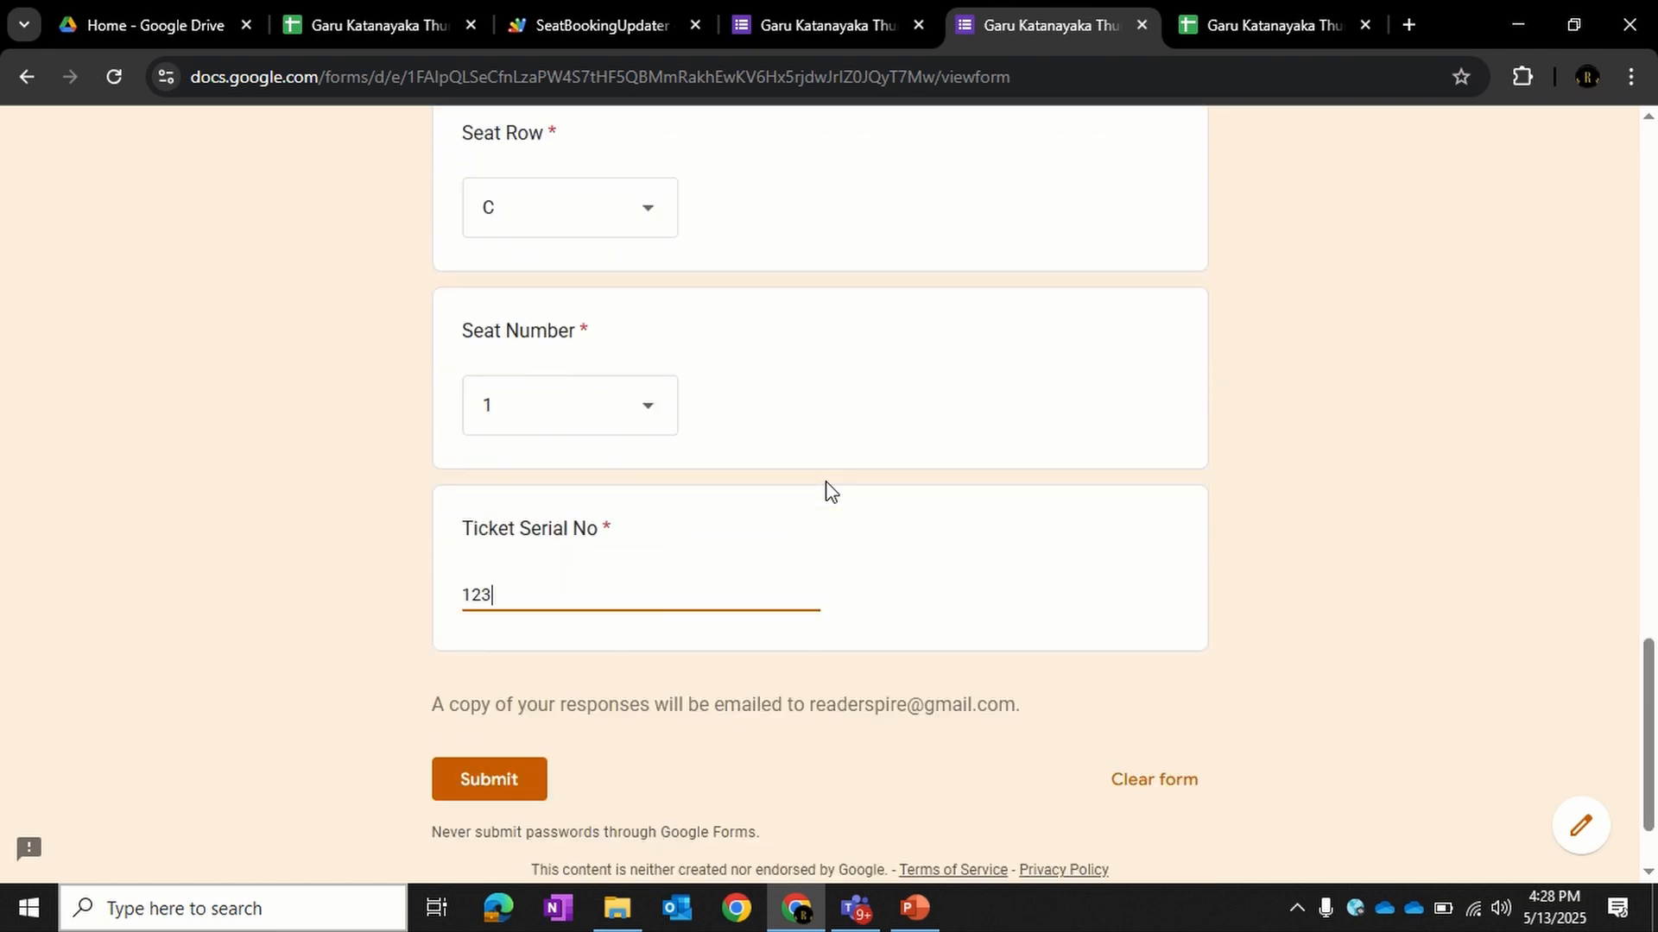
left_click(514, 781)
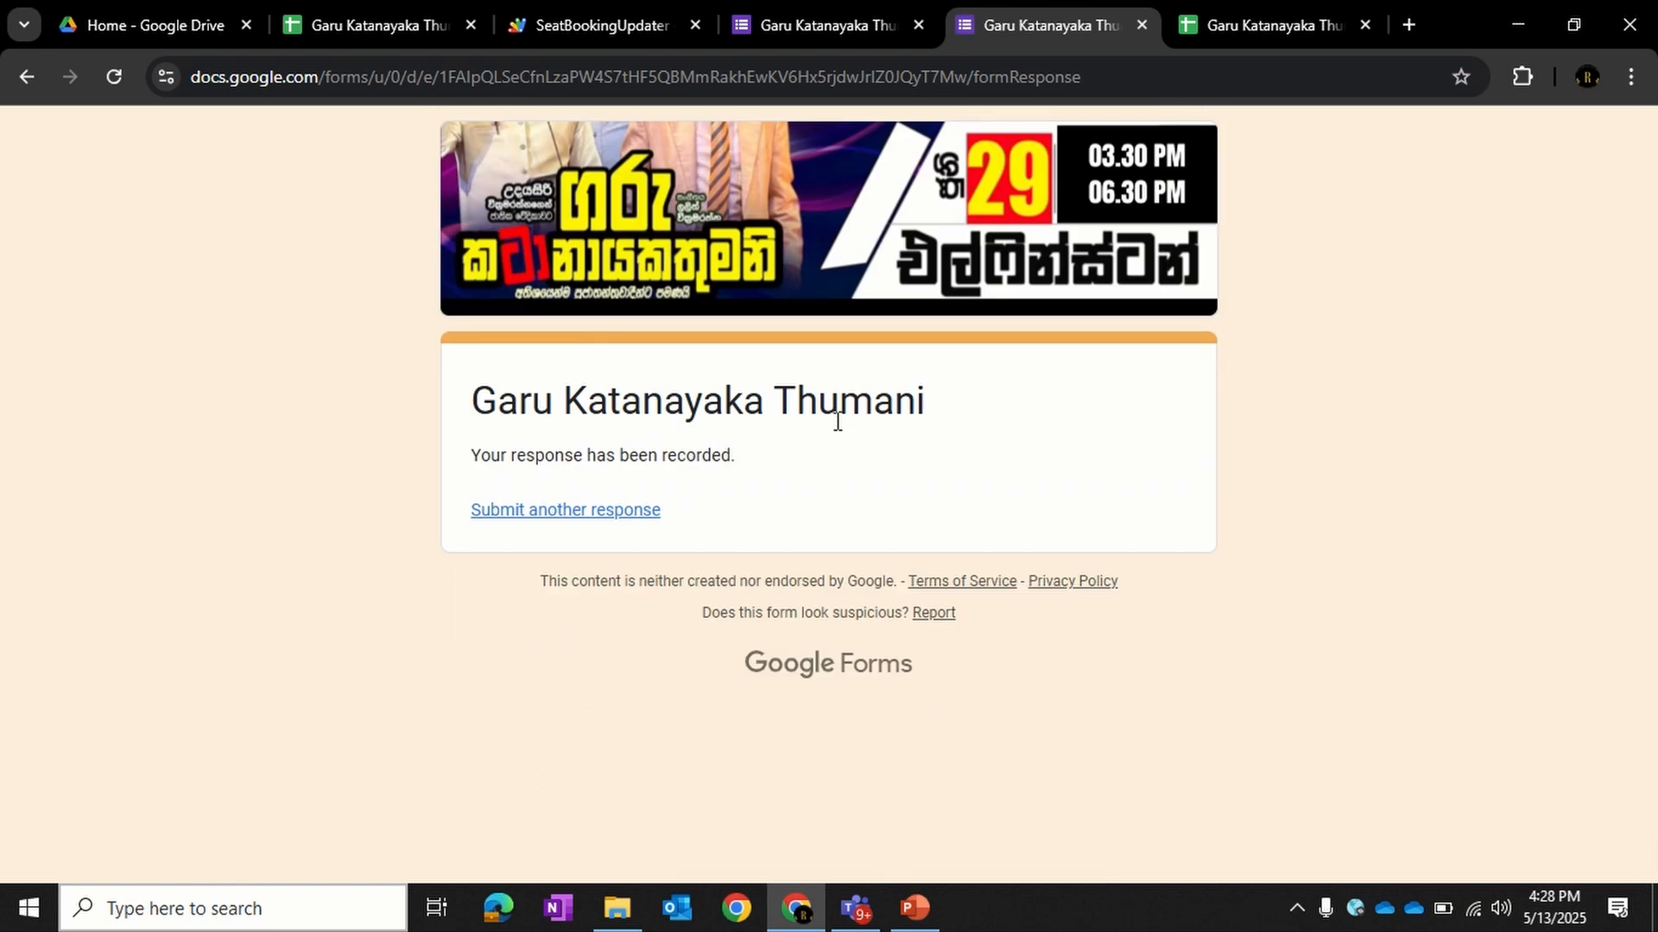
- Check the new booking in the form responses spreadsheet and view the Show1_Map sheet
left_click(350, 22)
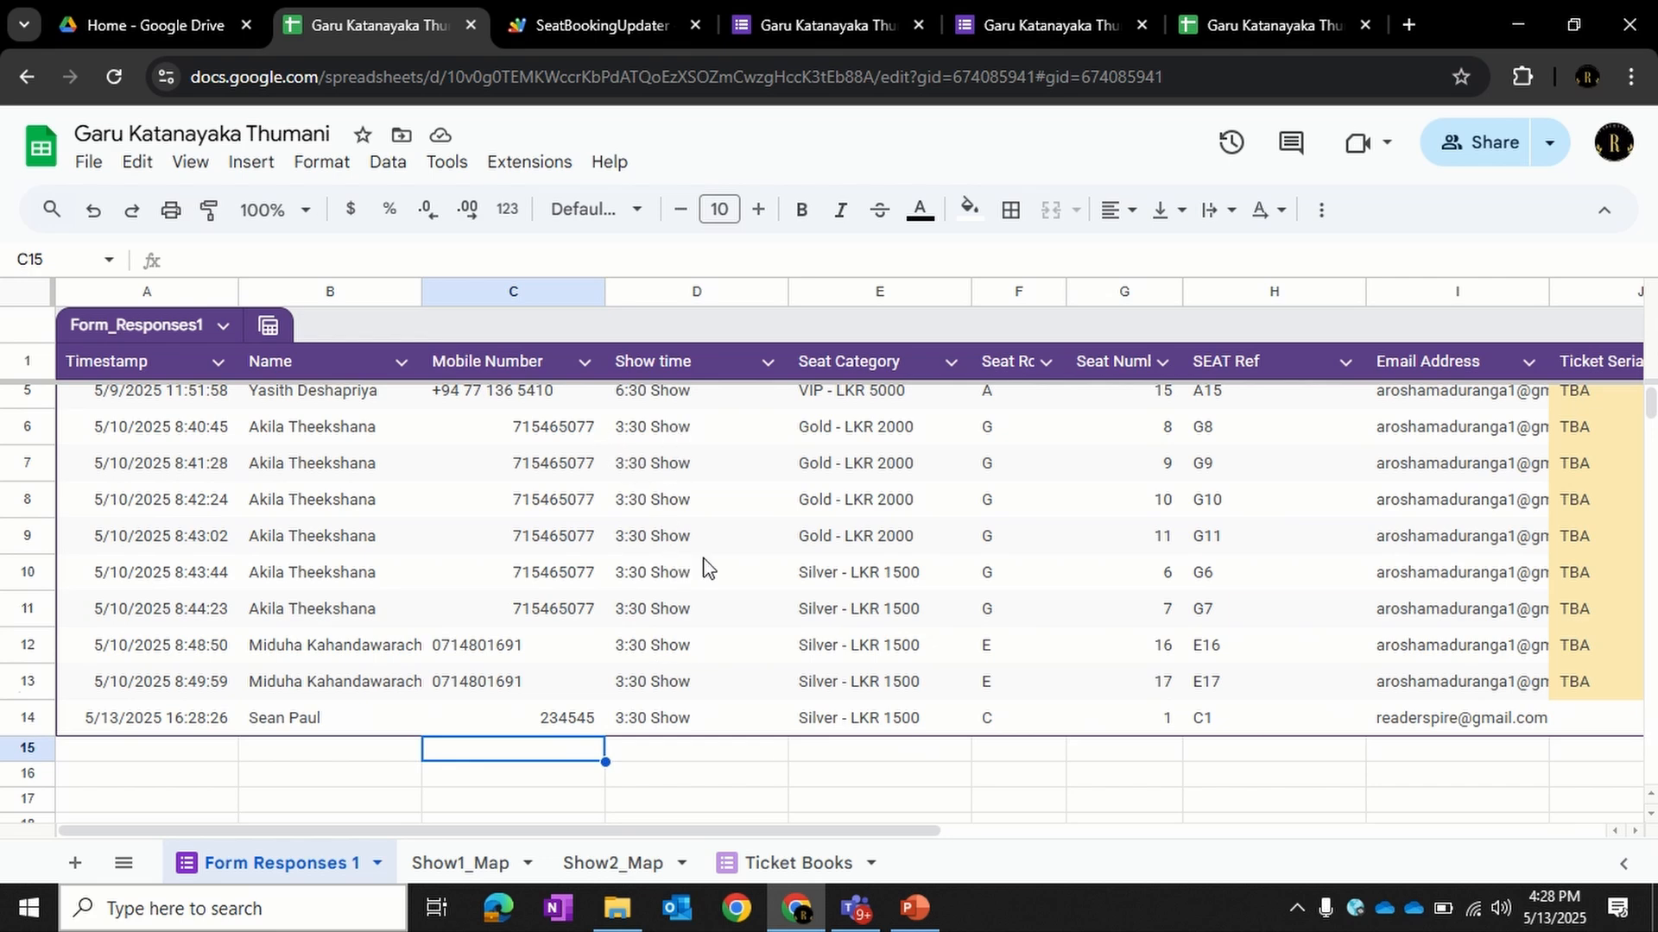
left_click(462, 863)
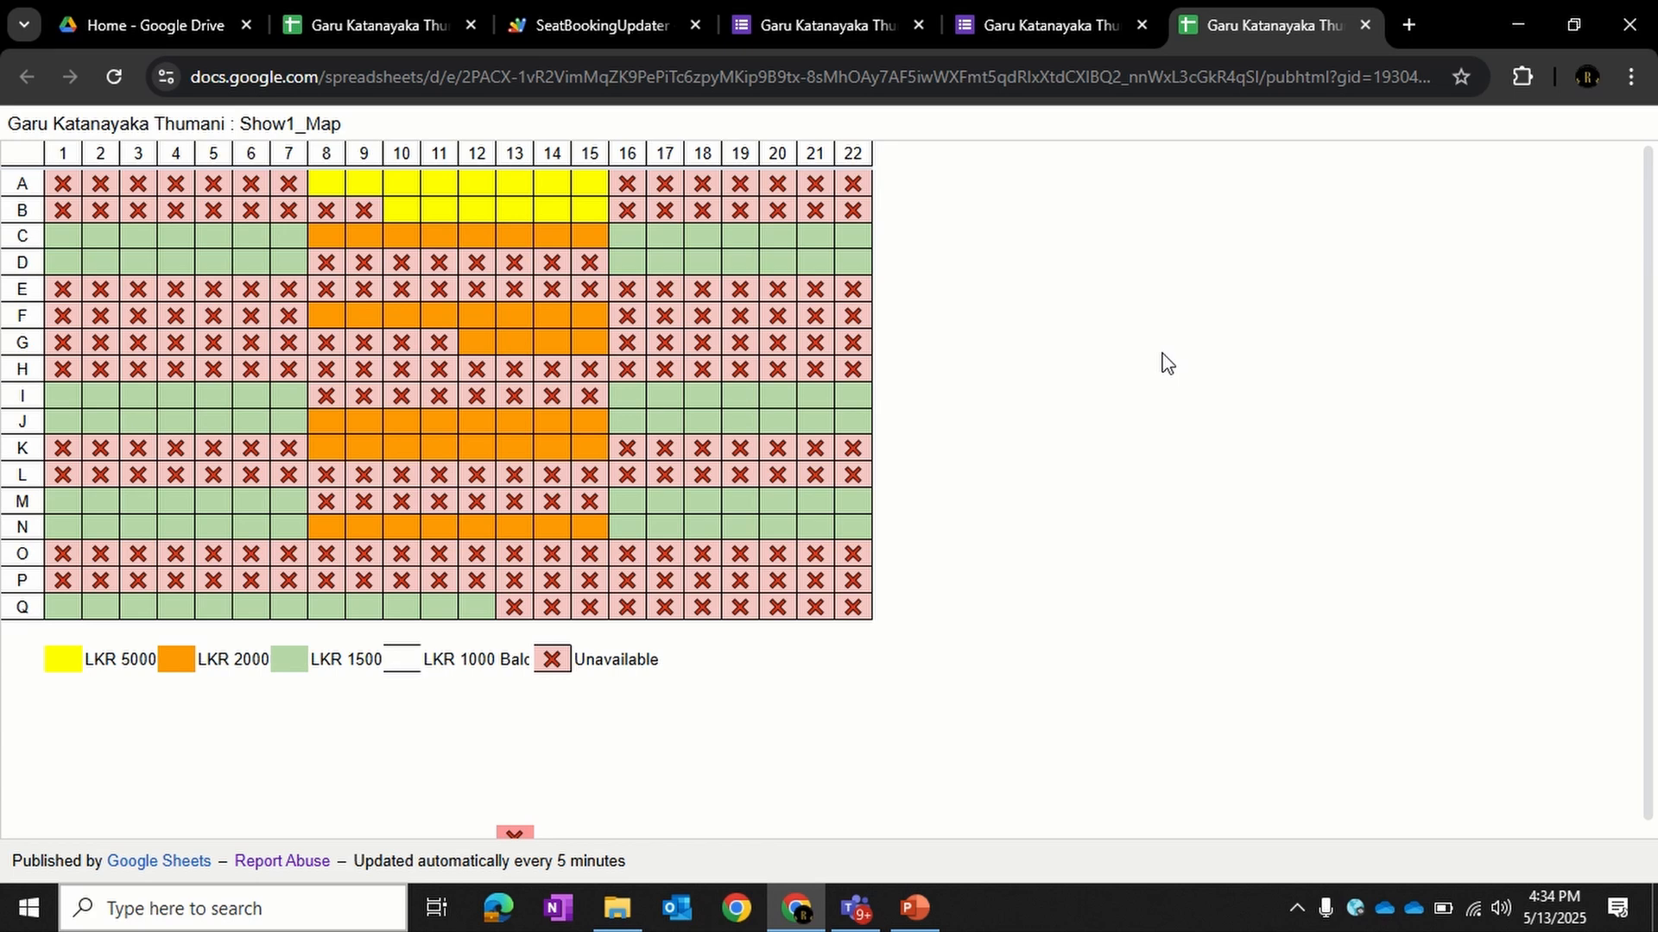
- Open Google Forms in a new browser tab and create a blank form
key("ctrl+t")
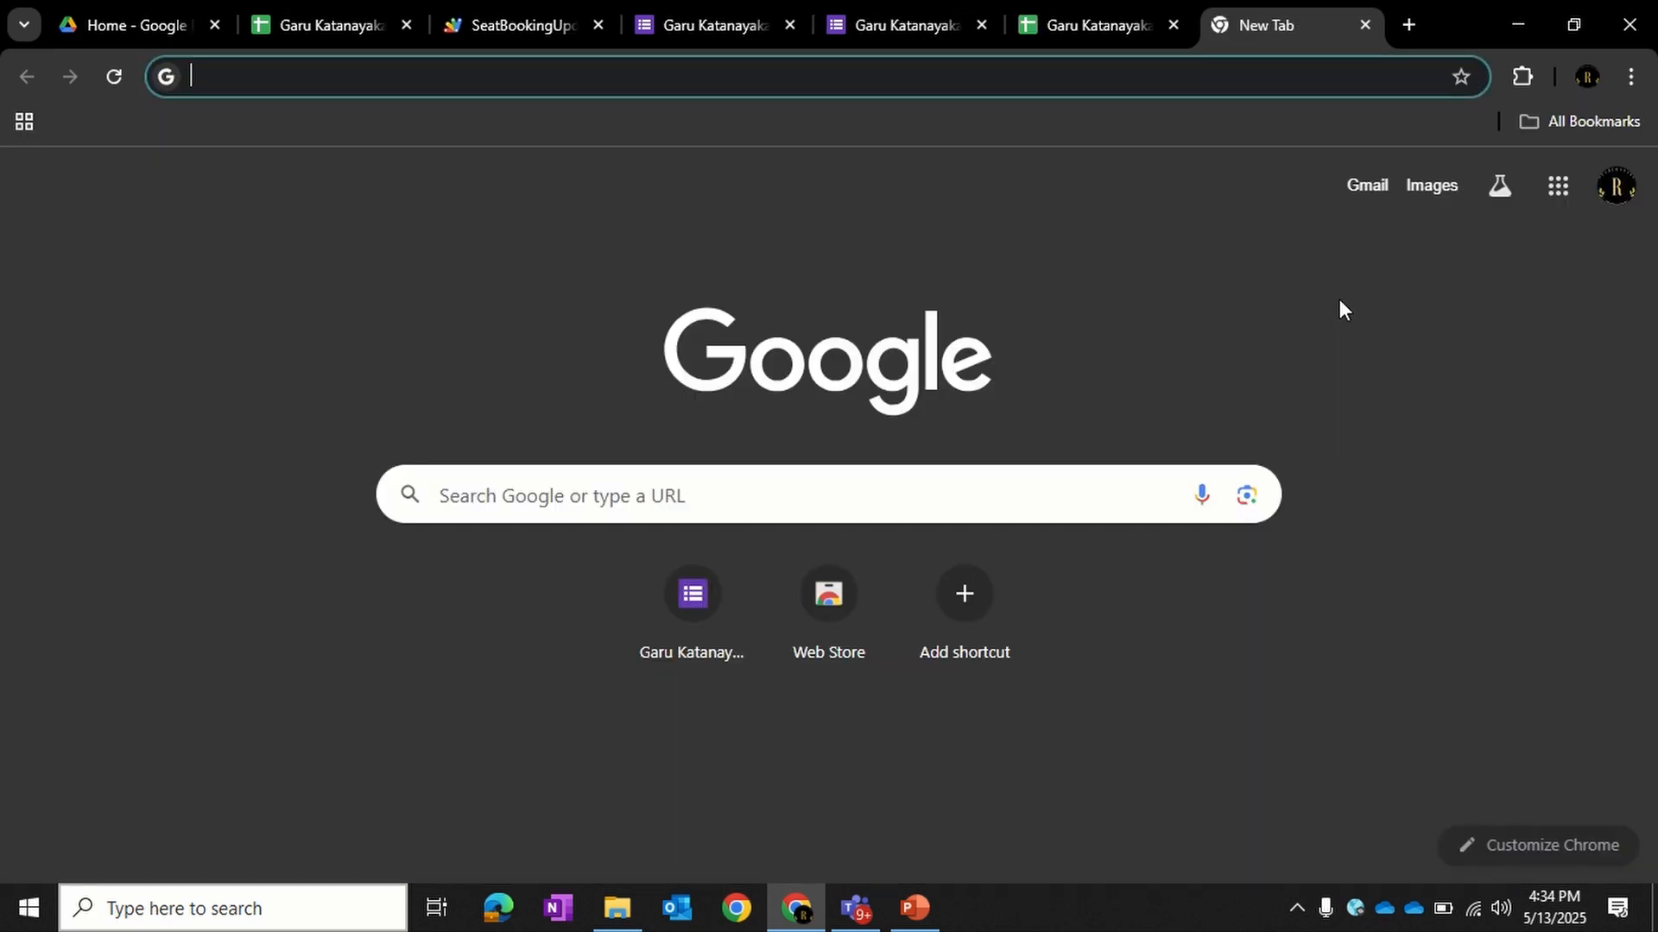
left_click(1559, 189)
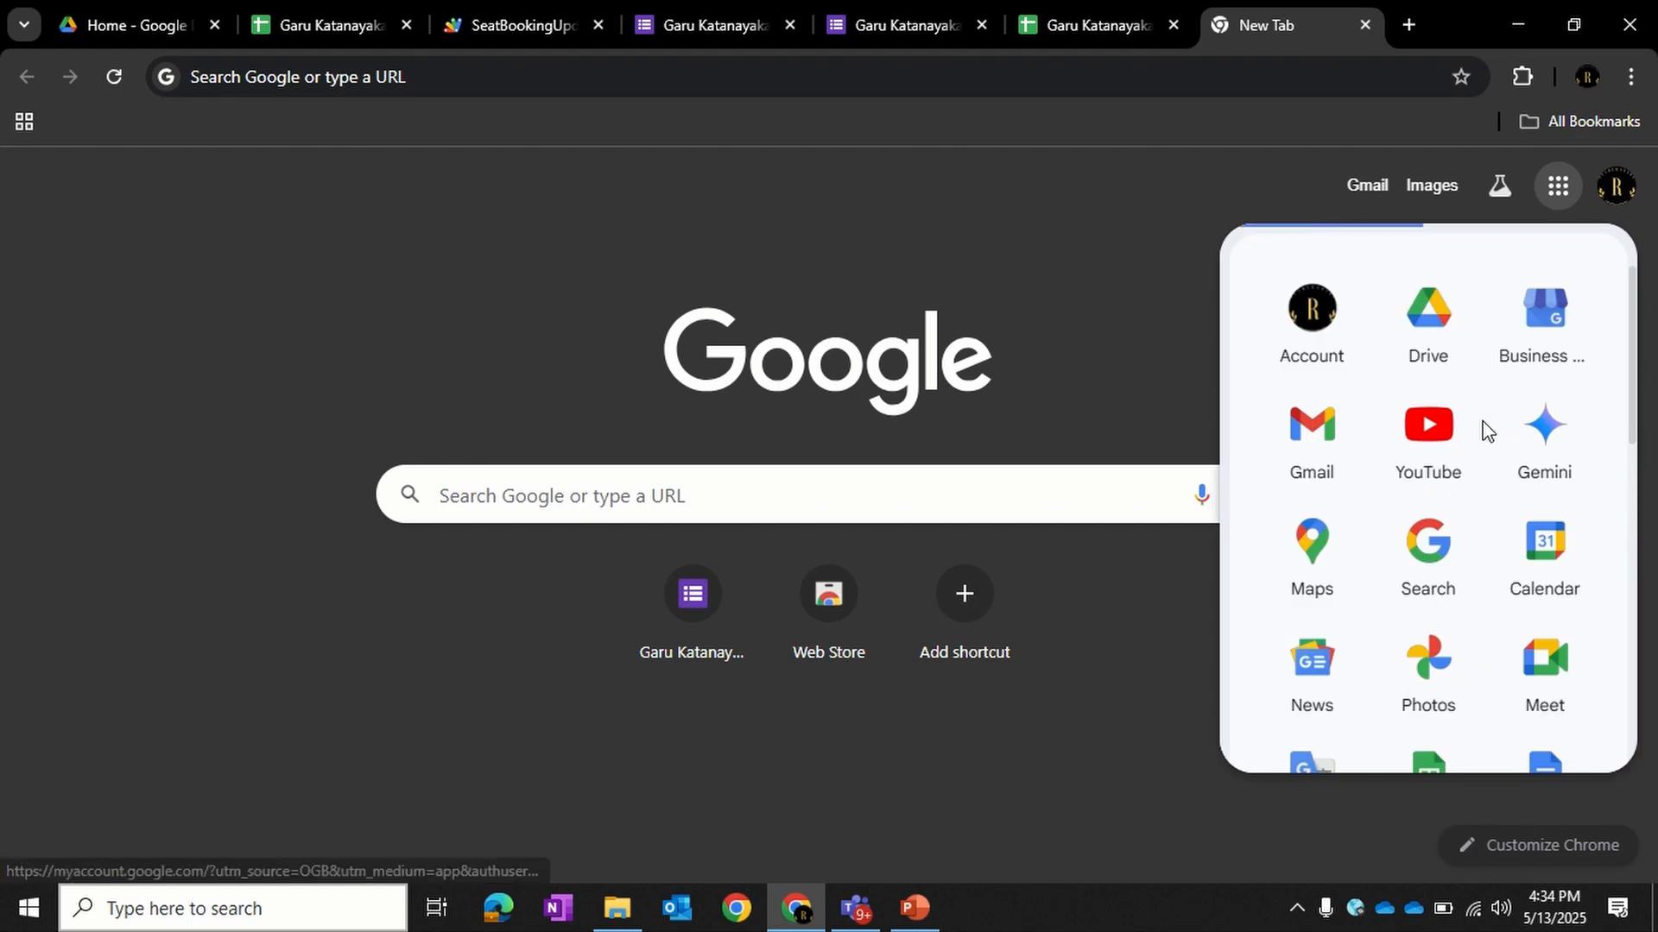
scroll(1487, 429, "down", 9)
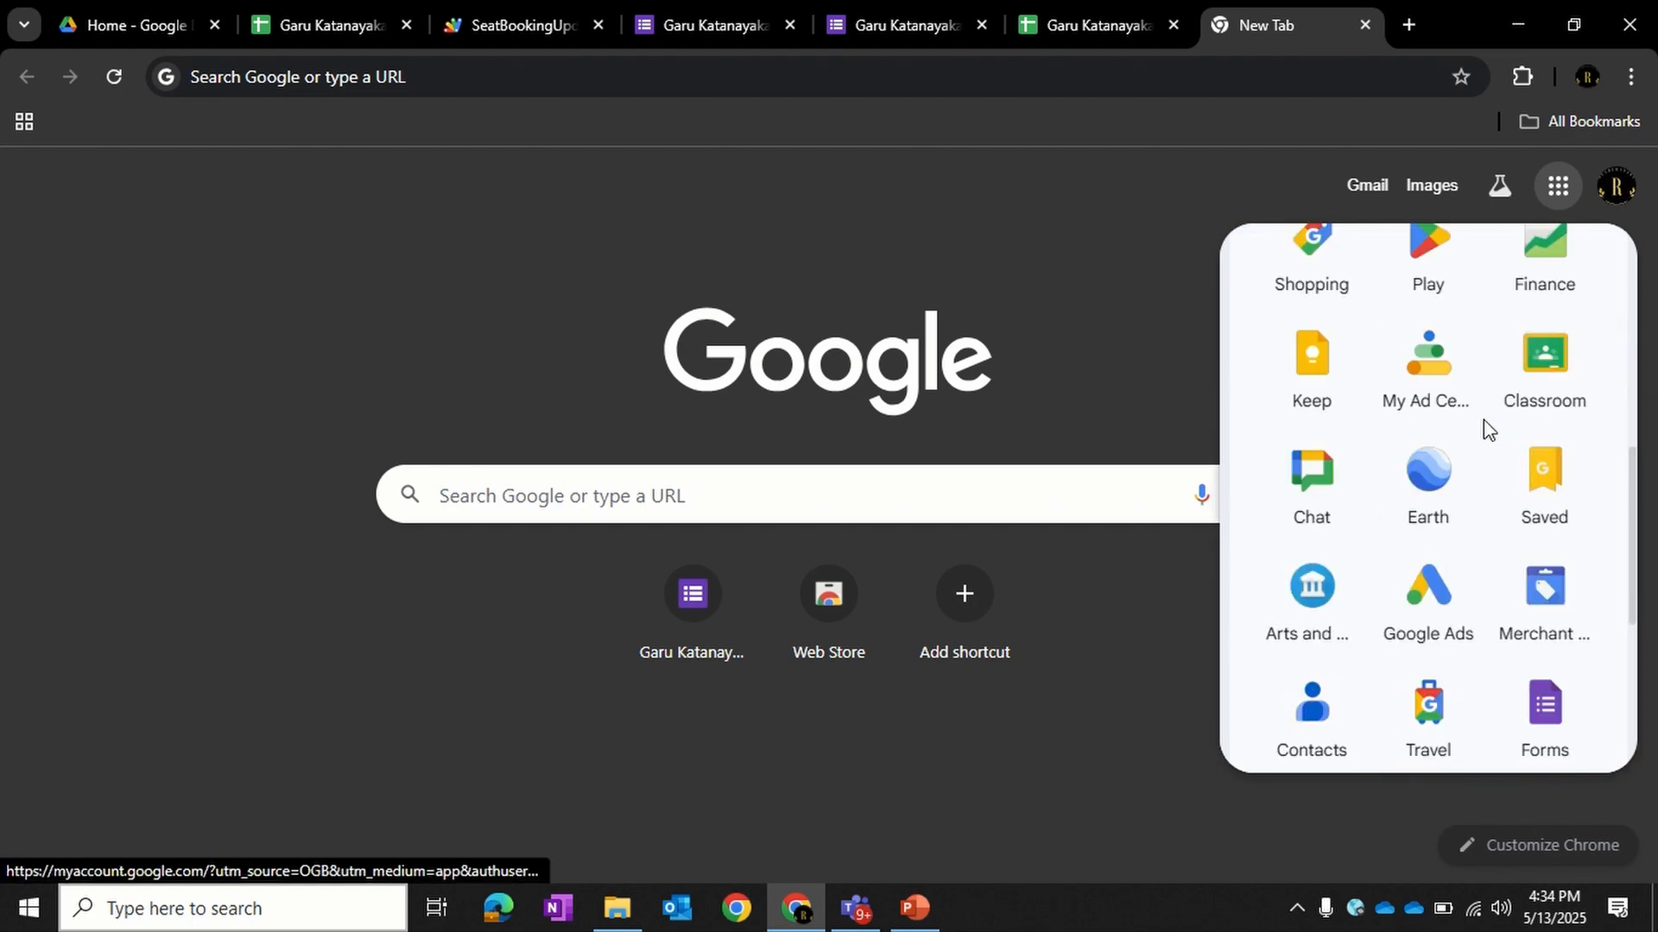
scroll(1486, 429, "down", 1)
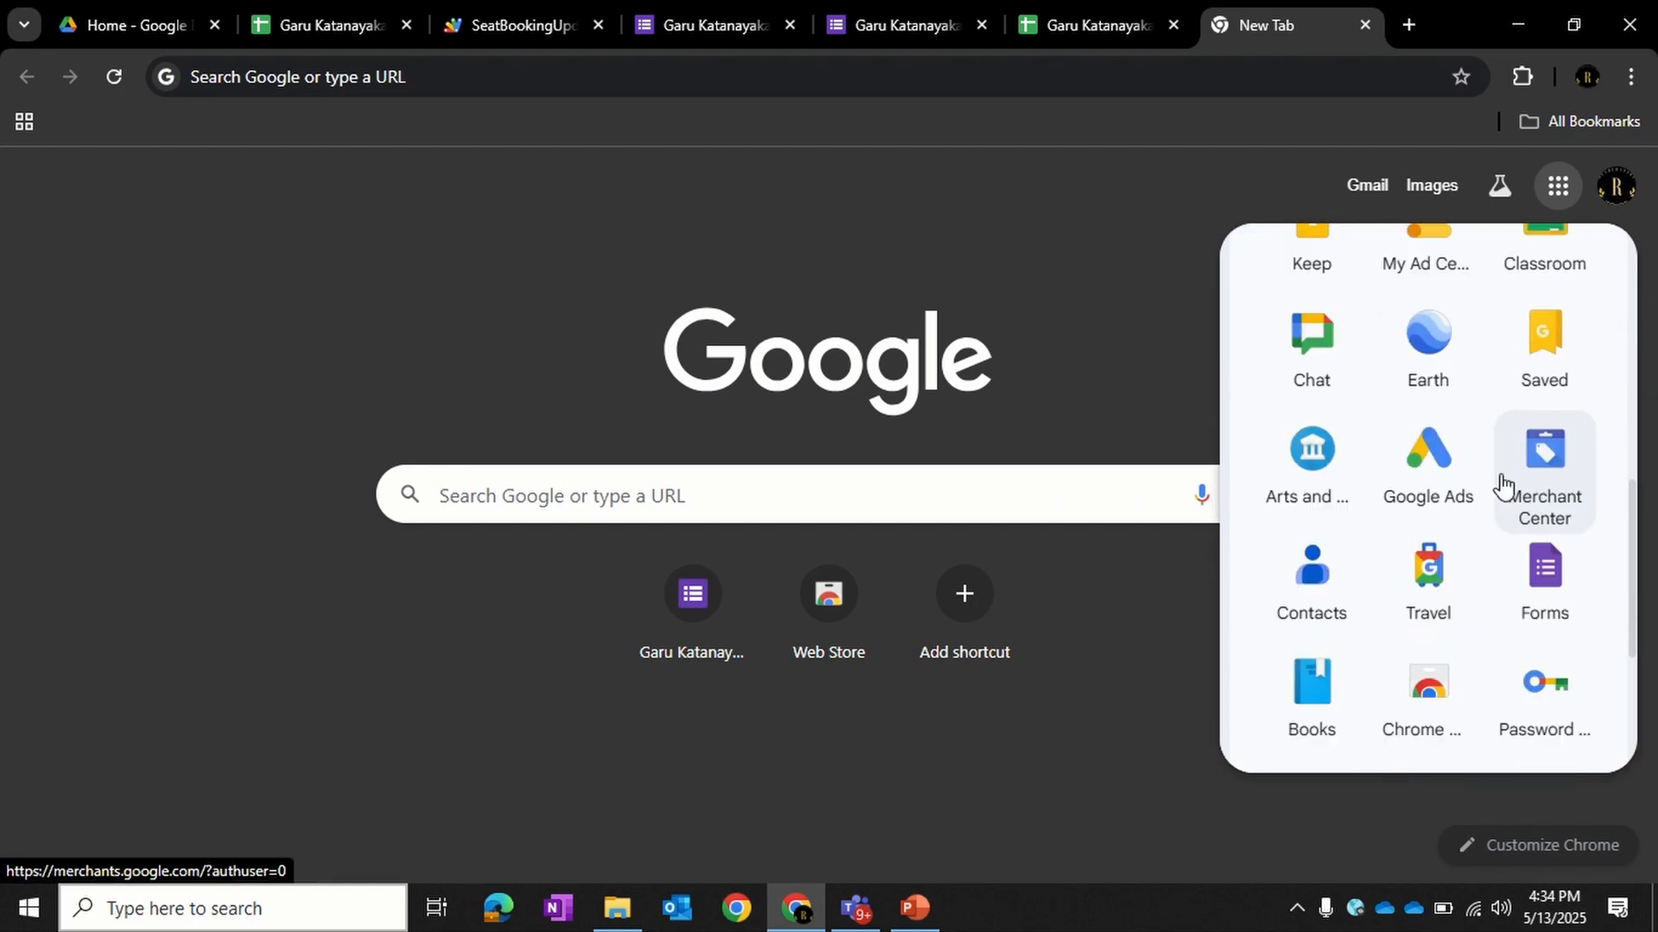
left_click(1312, 574)
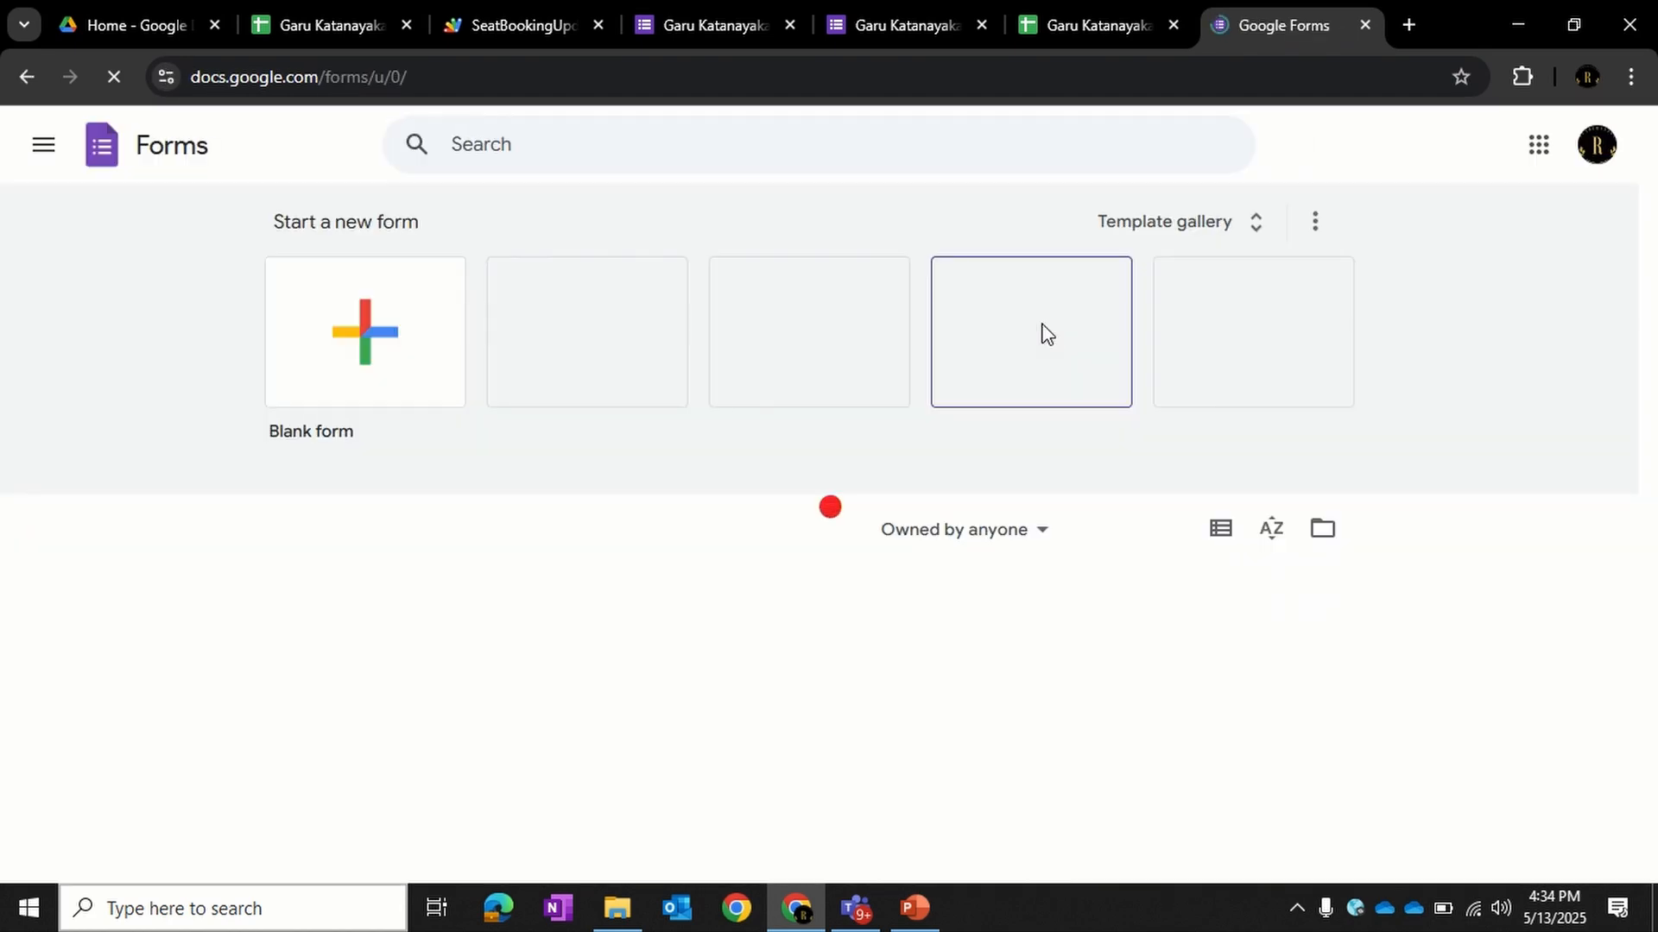
left_click(333, 337)
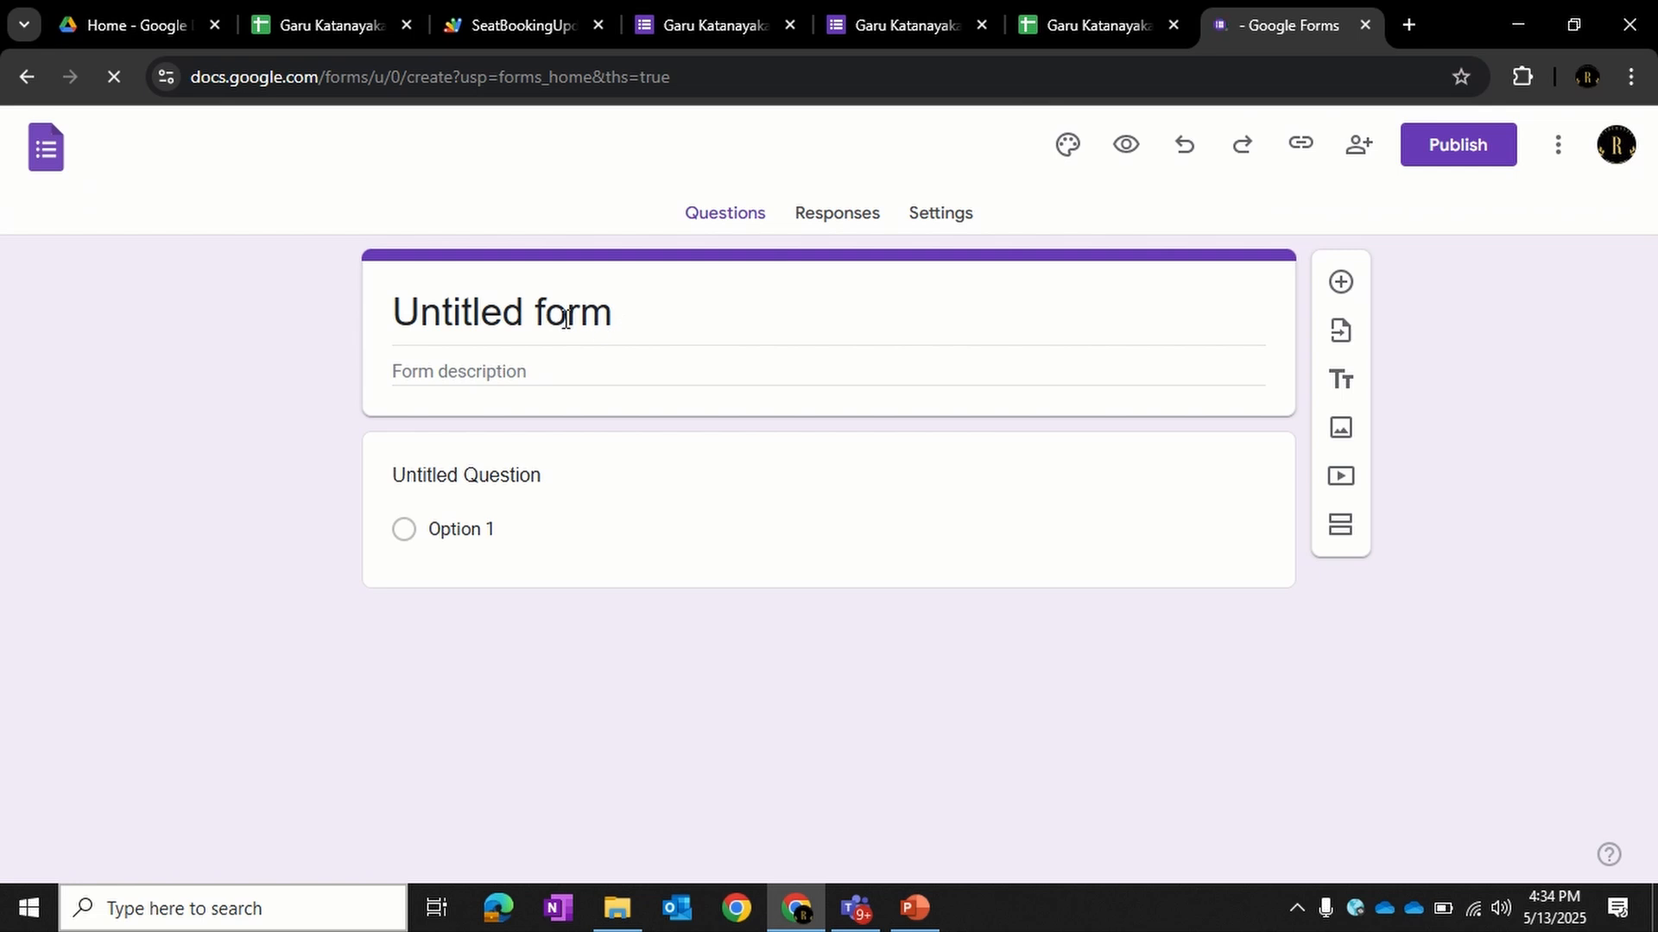
- Title the new form Garu Katanayaka Thumani
left_click_drag(614, 324, 380, 330)
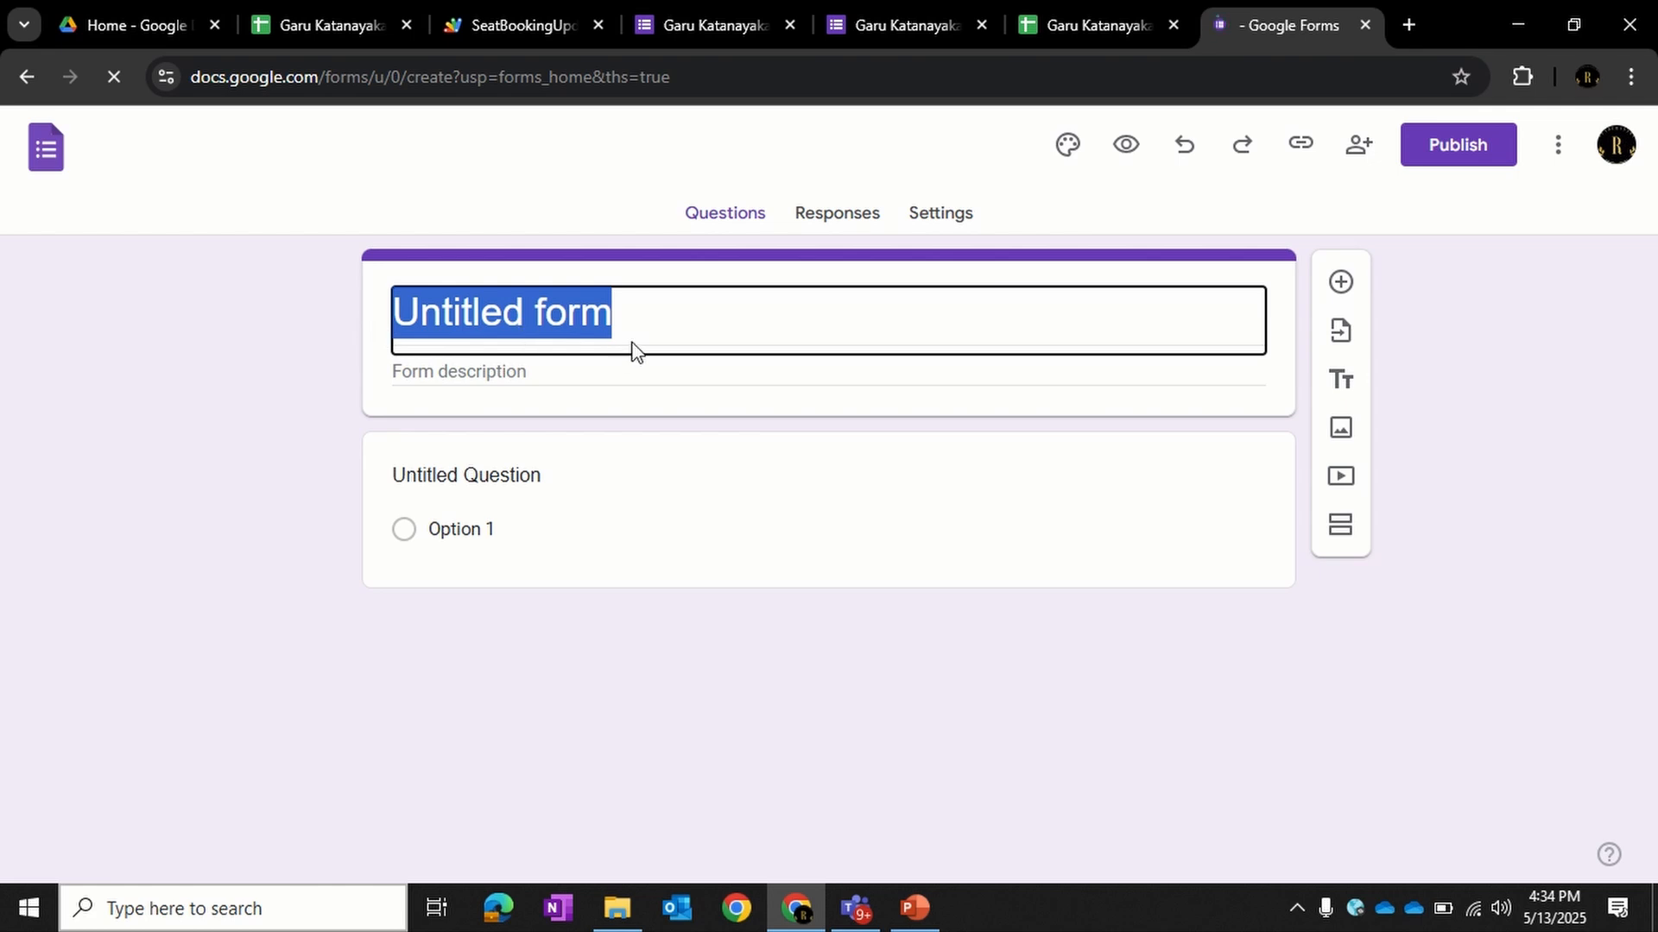
left_click(659, 324)
left_click_drag(650, 319, 344, 326)
type("G")
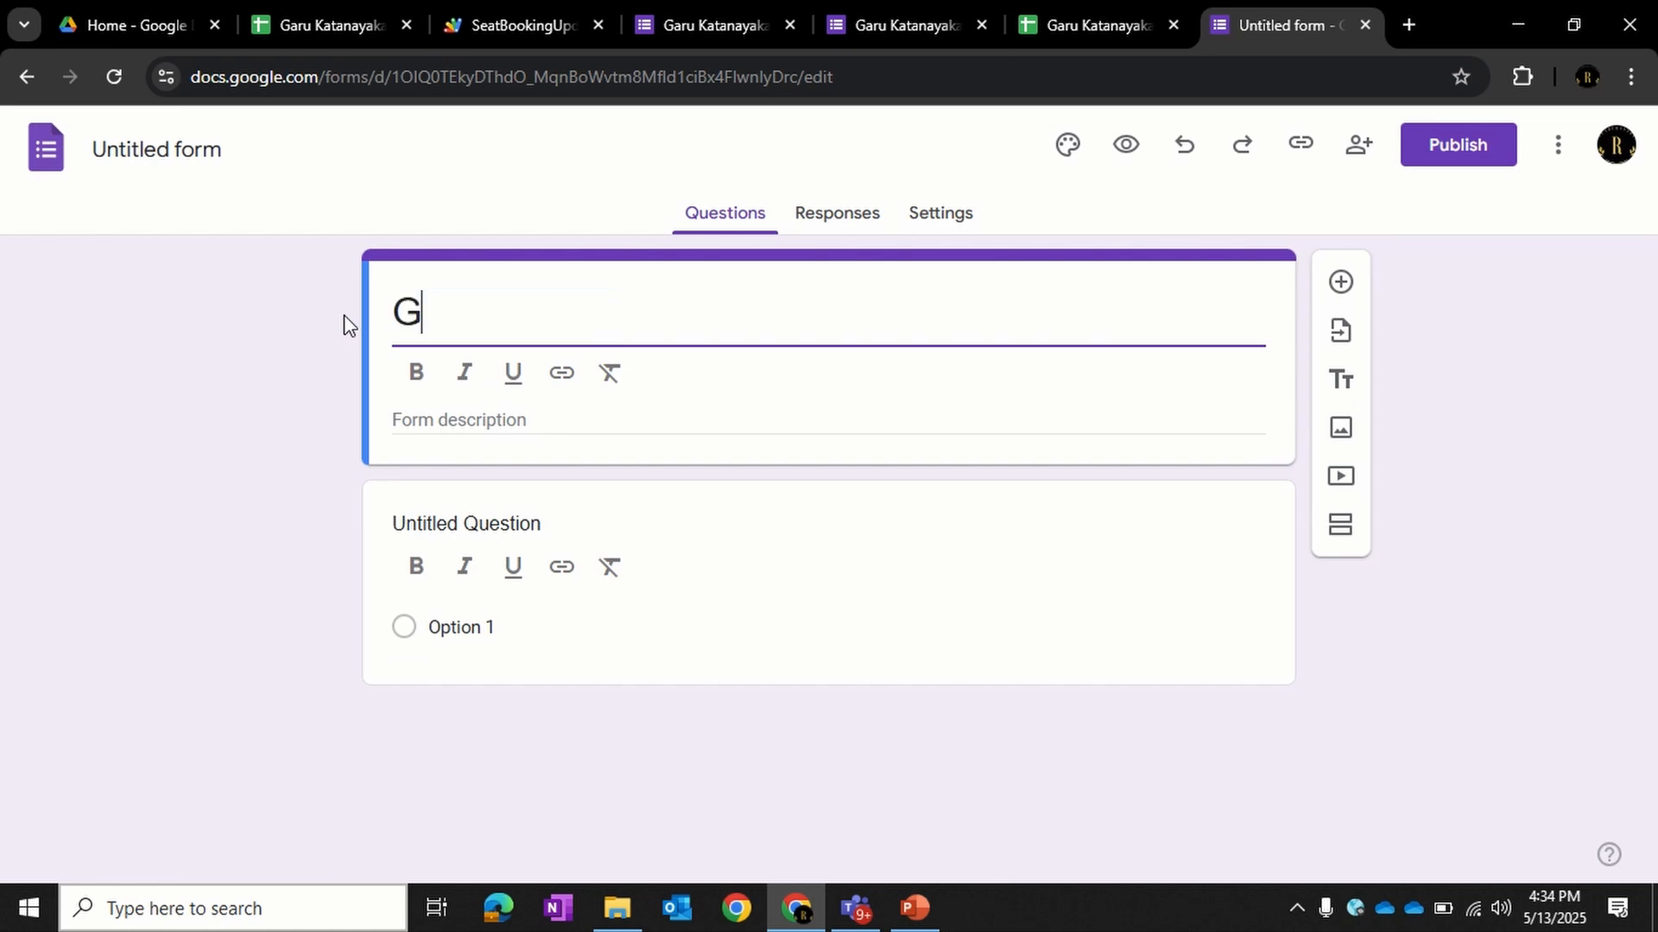
type("aru Ka")
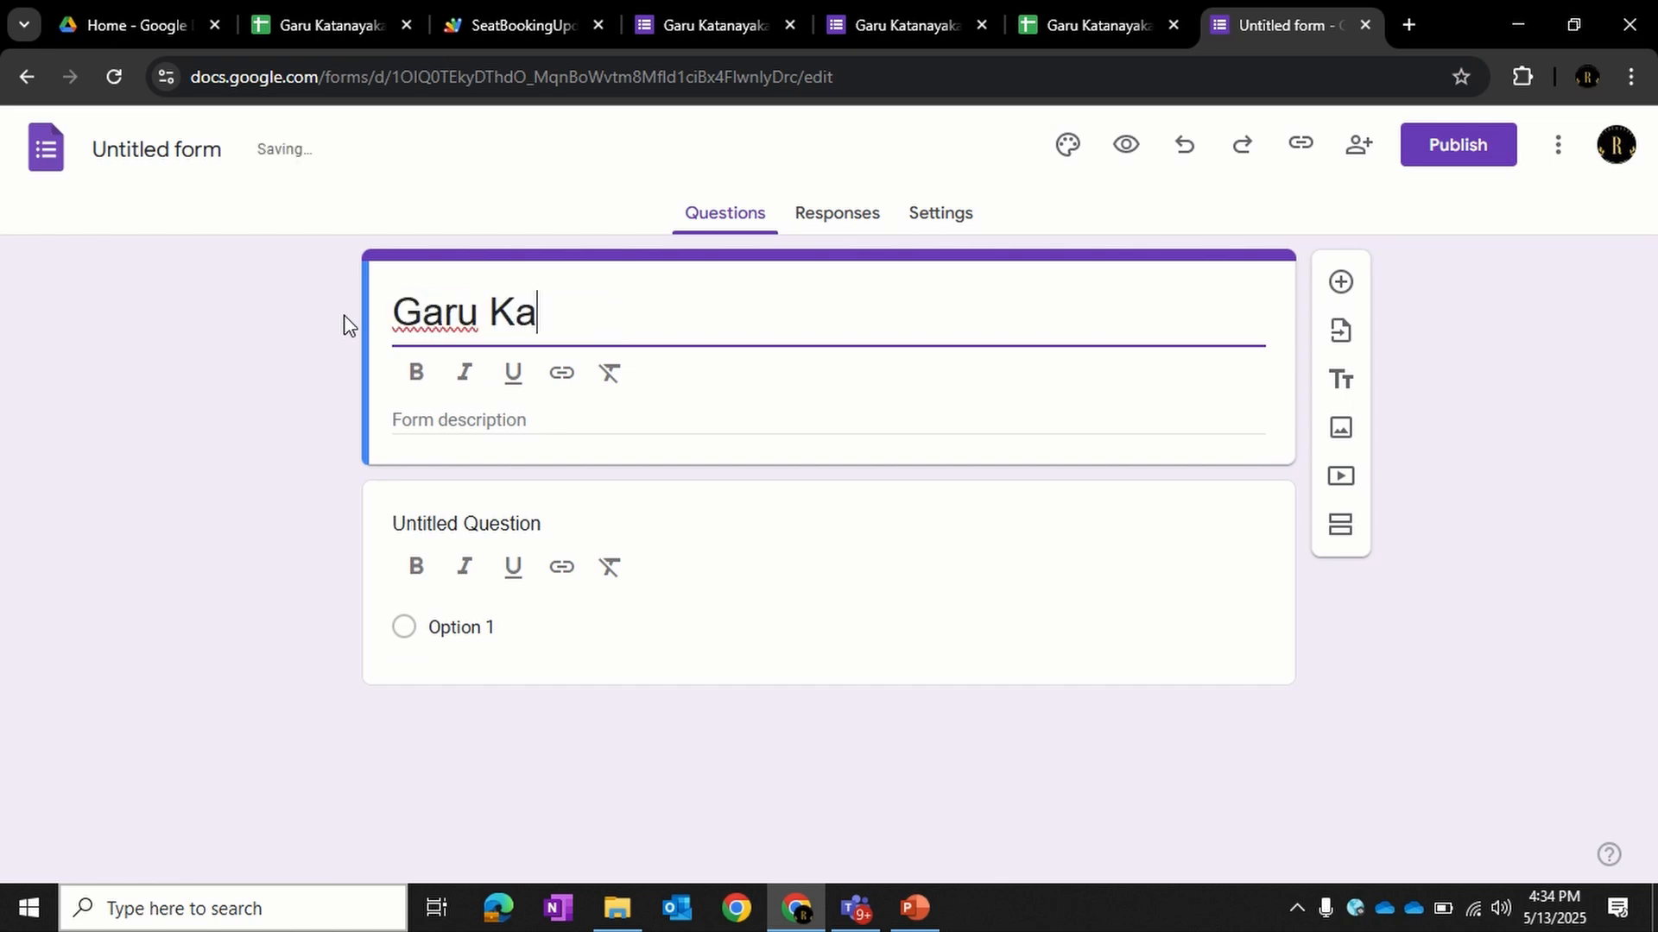
type("tanay")
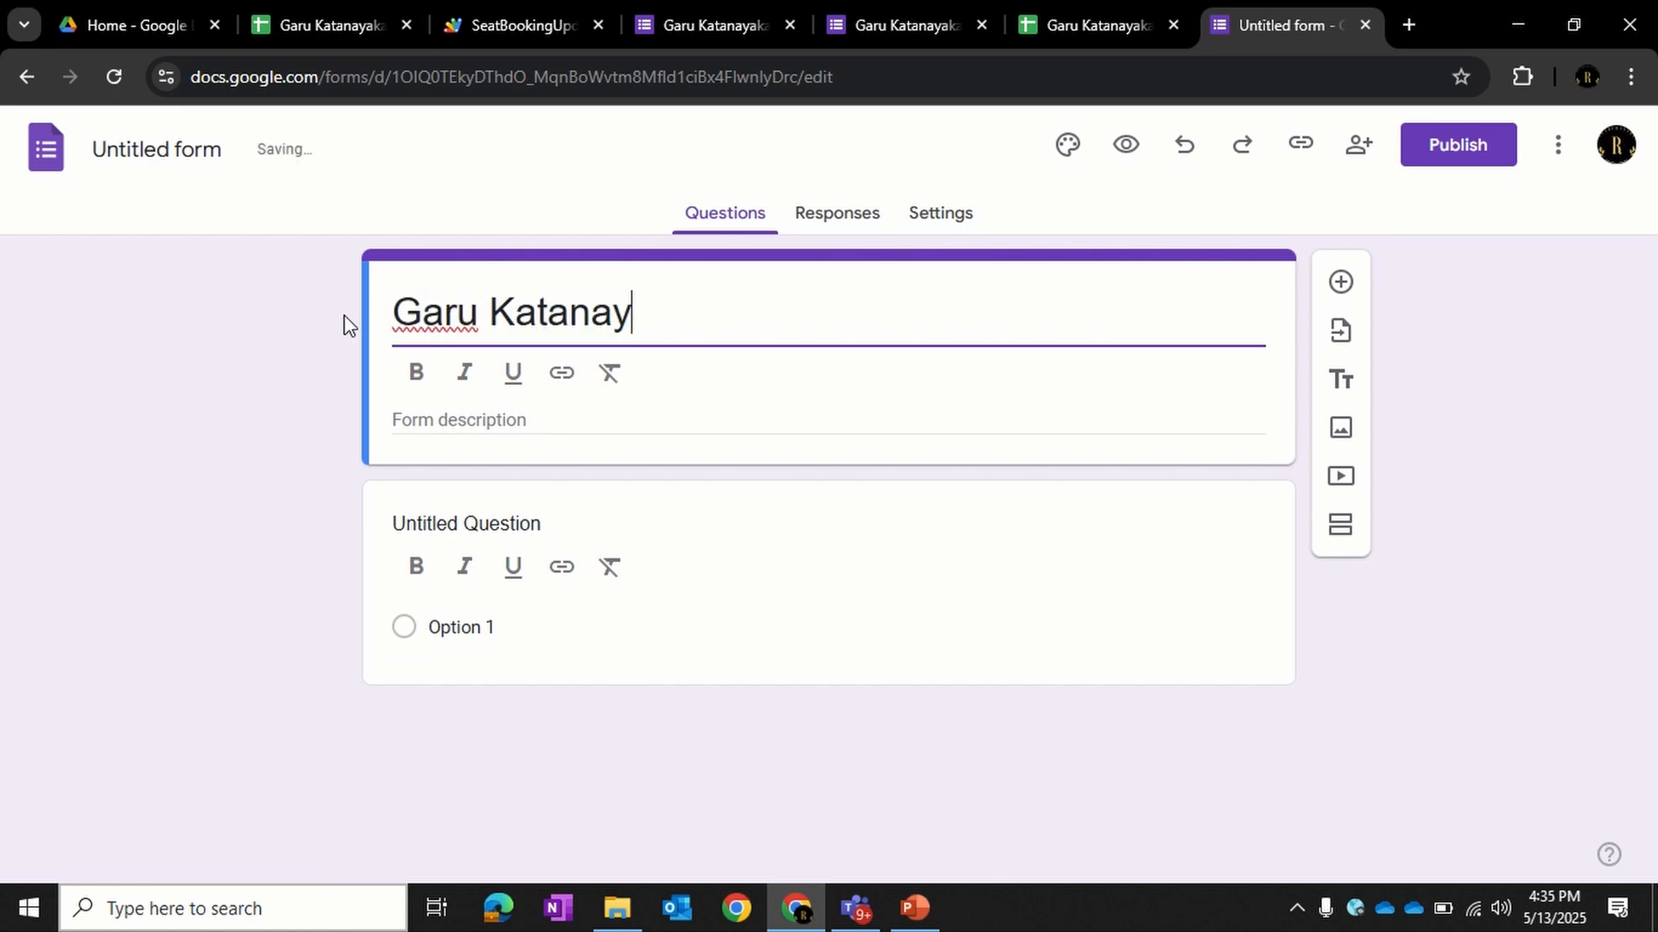
type("aka T")
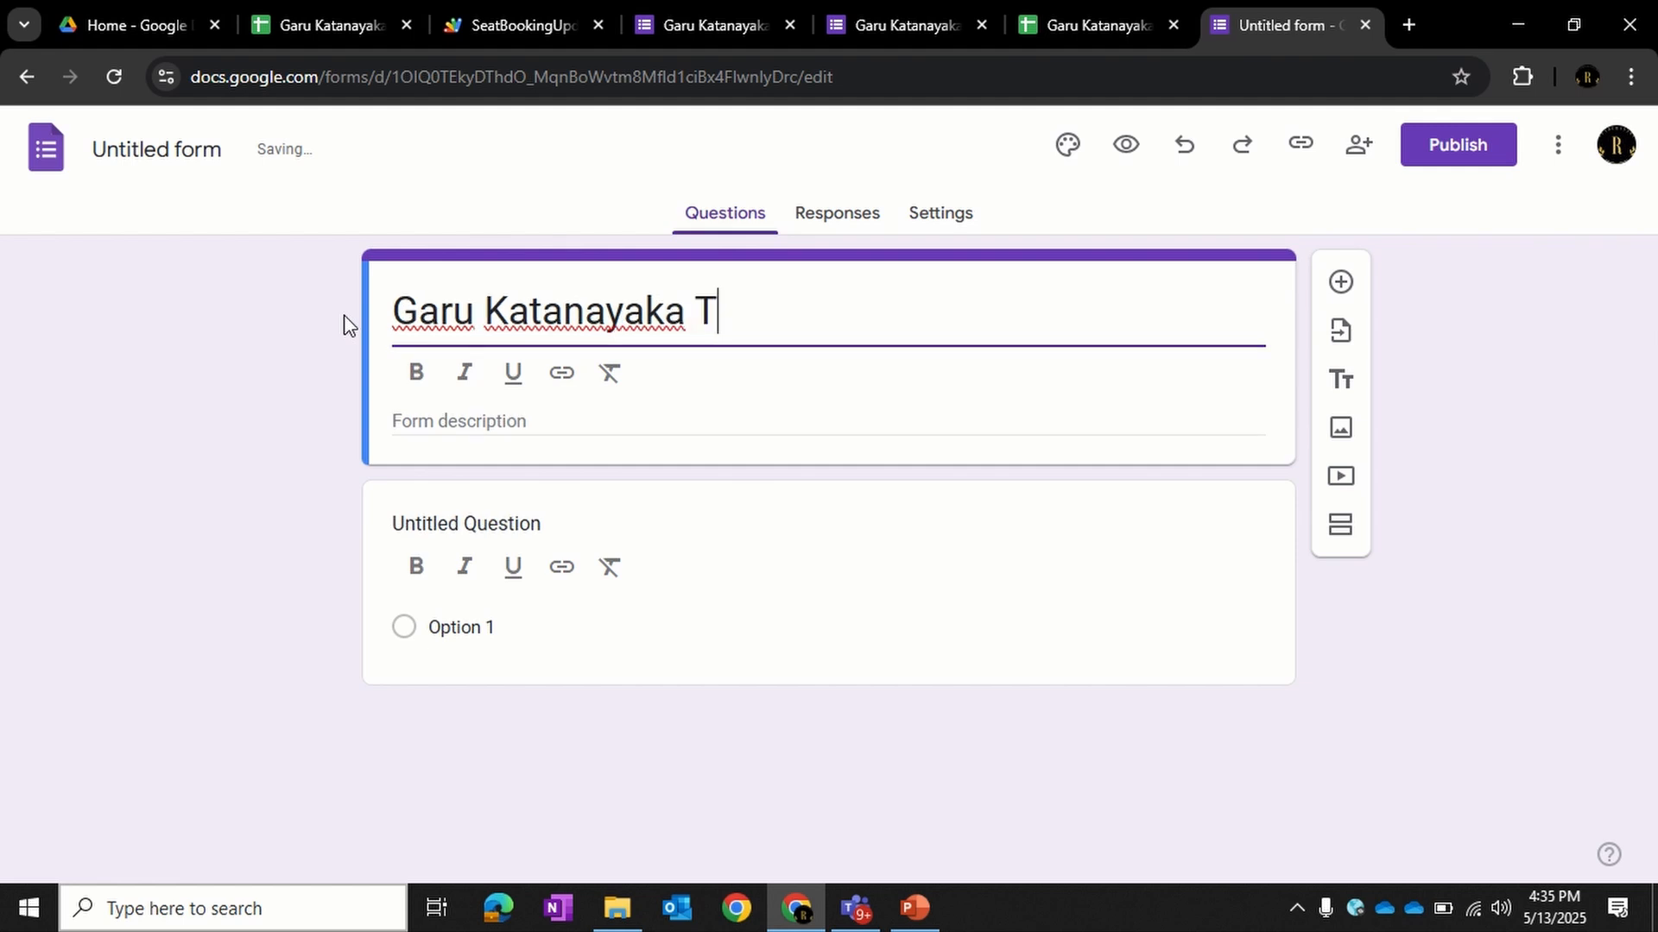
type("humani")
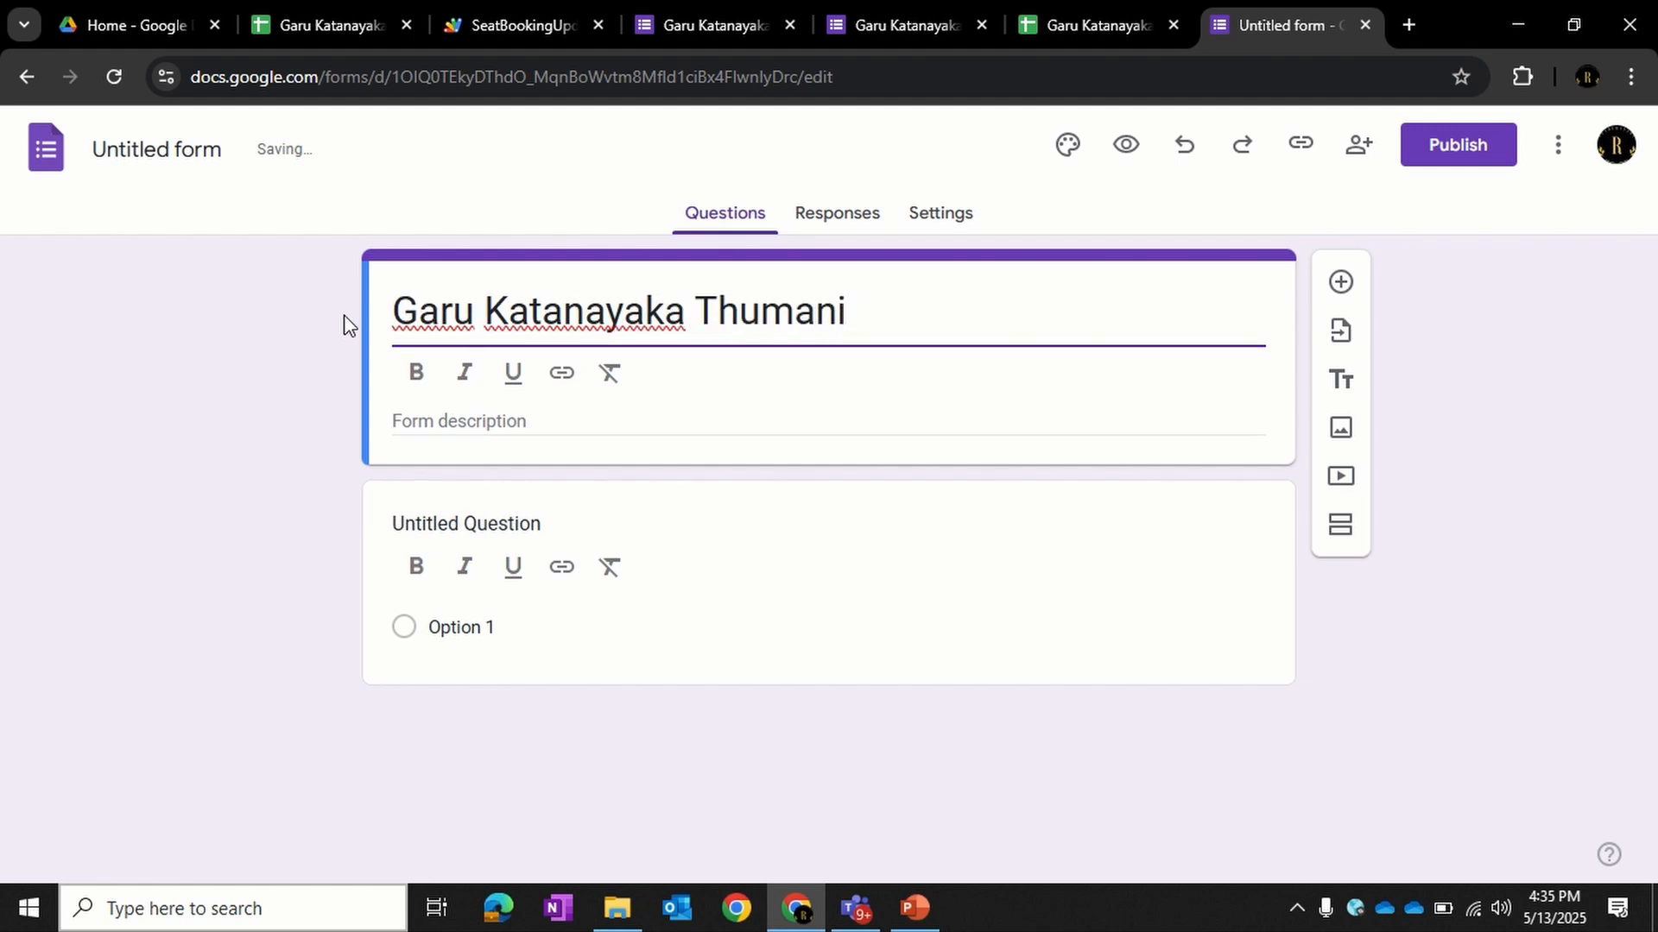
- Review the existing booking form's description with its show and seating links as a reference for the new form's description
left_click(411, 428)
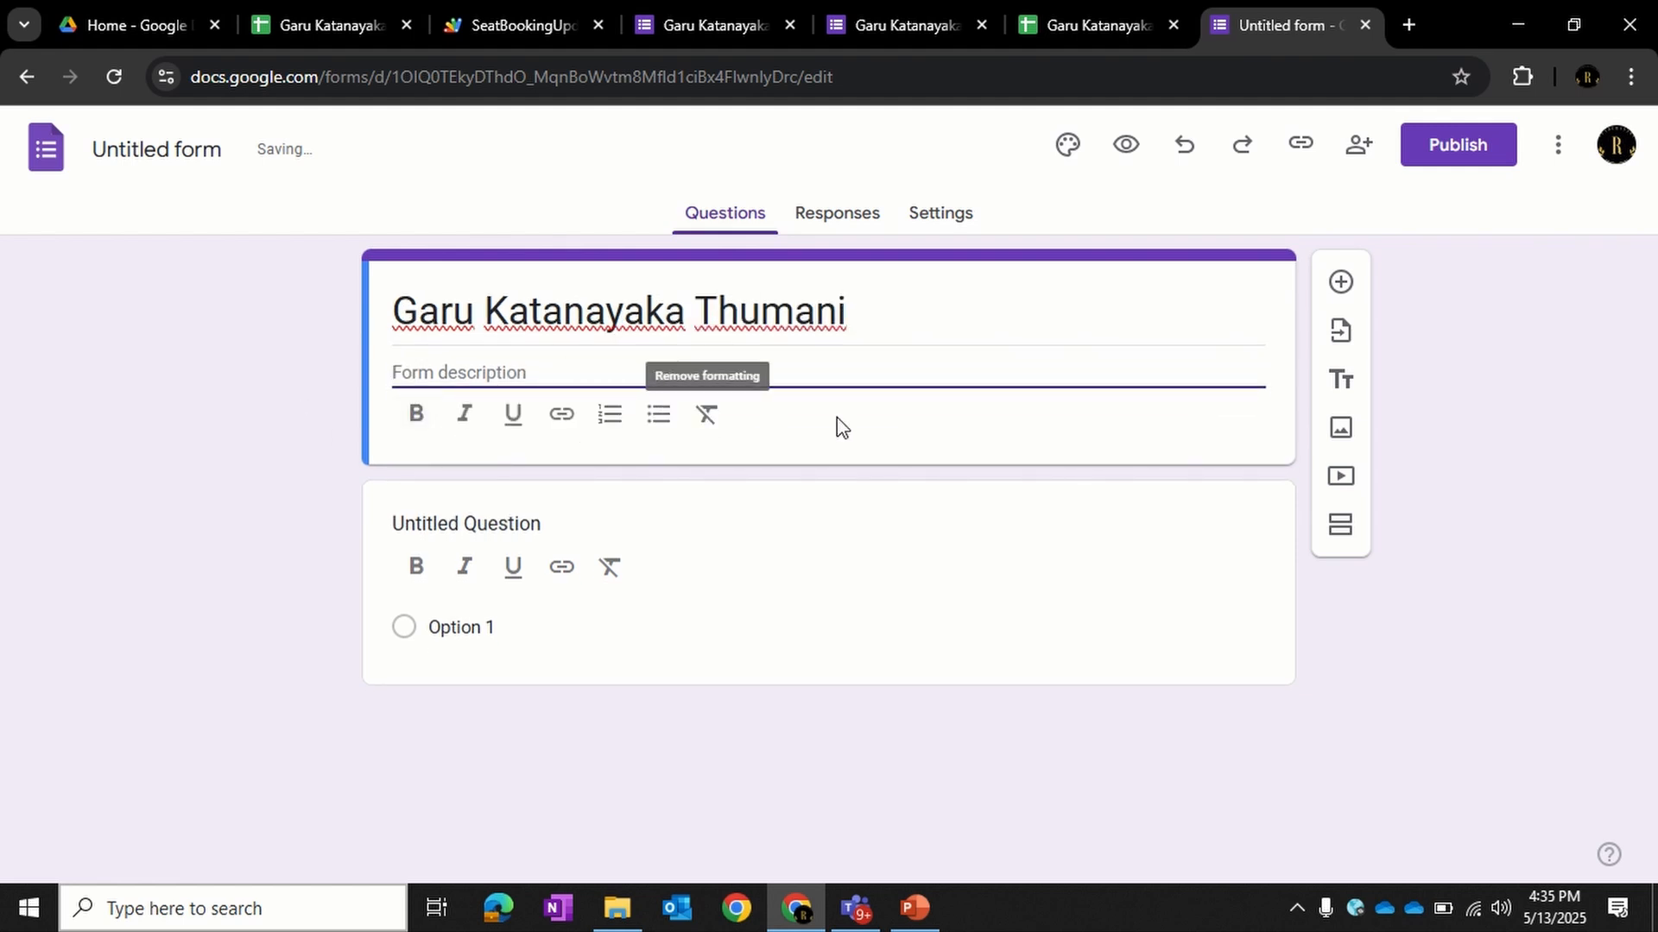
left_click(1026, 453)
left_click(626, 373)
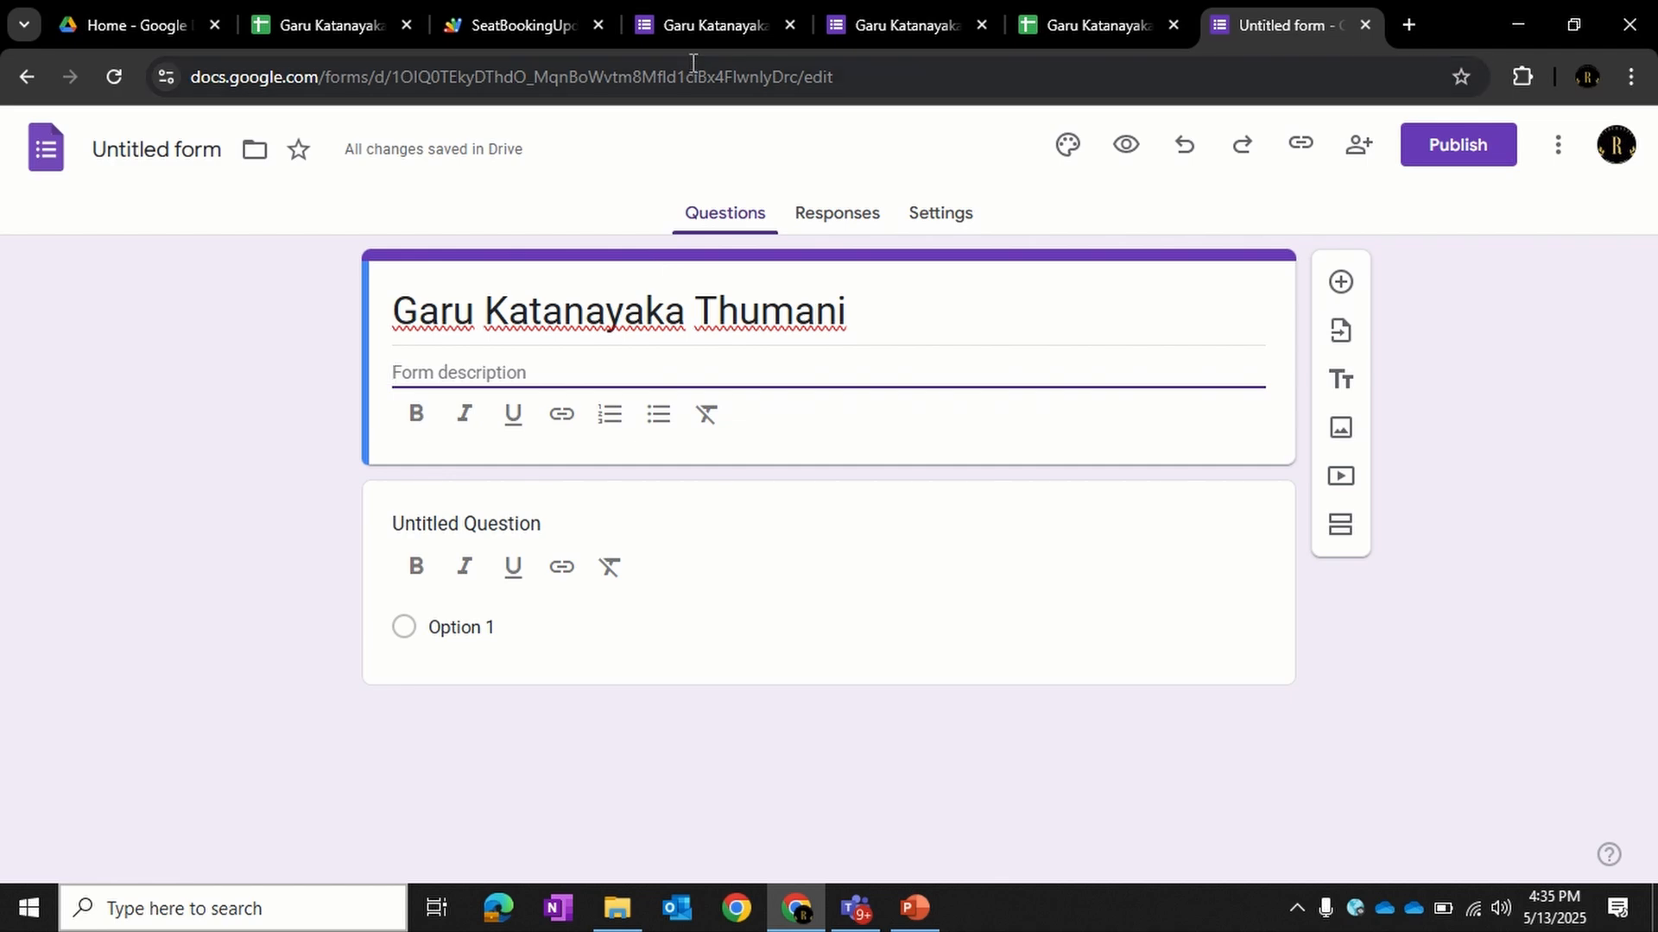
left_click(887, 24)
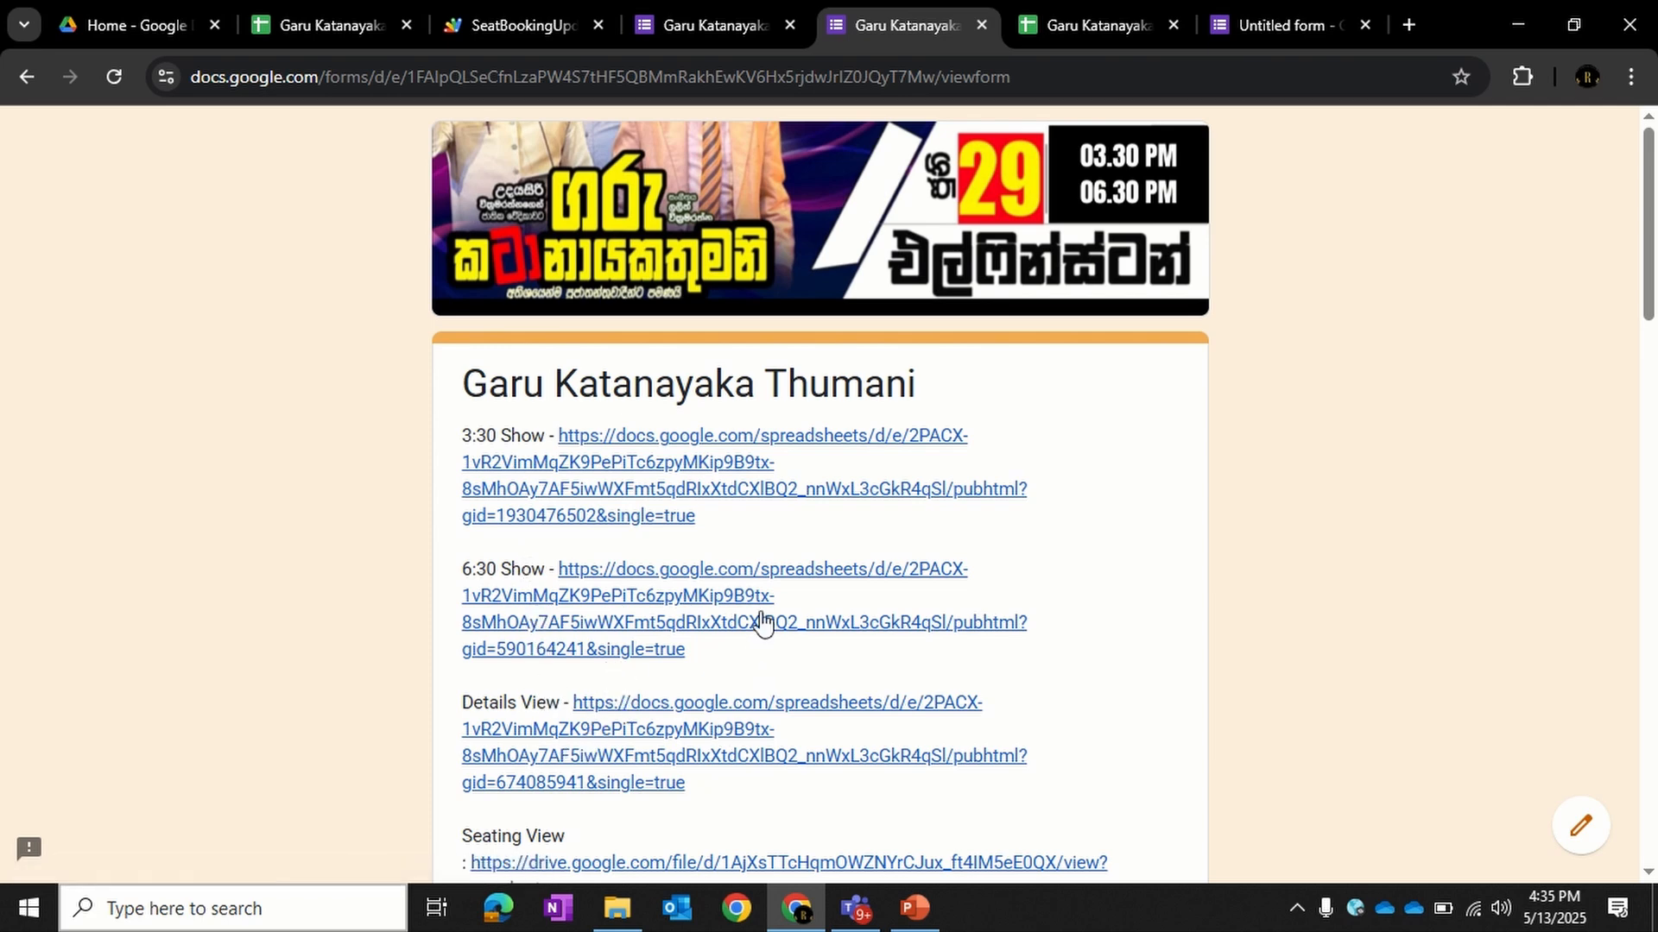
left_click(1271, 25)
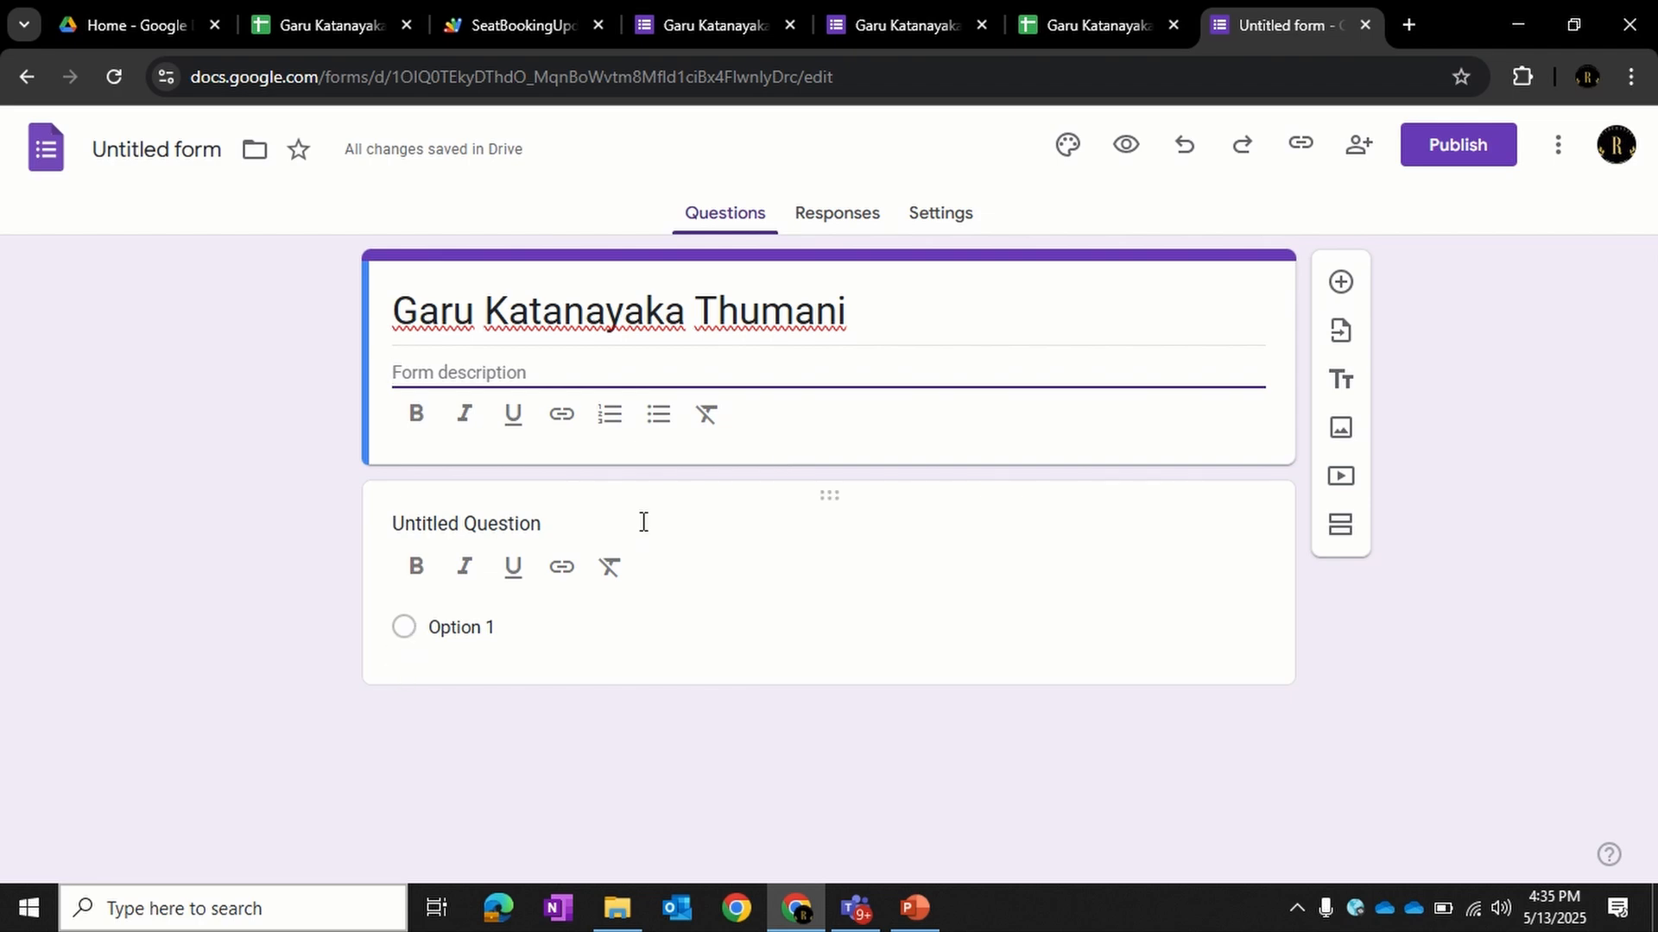
- Turn the untitled question into a required short answer question named Name
left_click(937, 602)
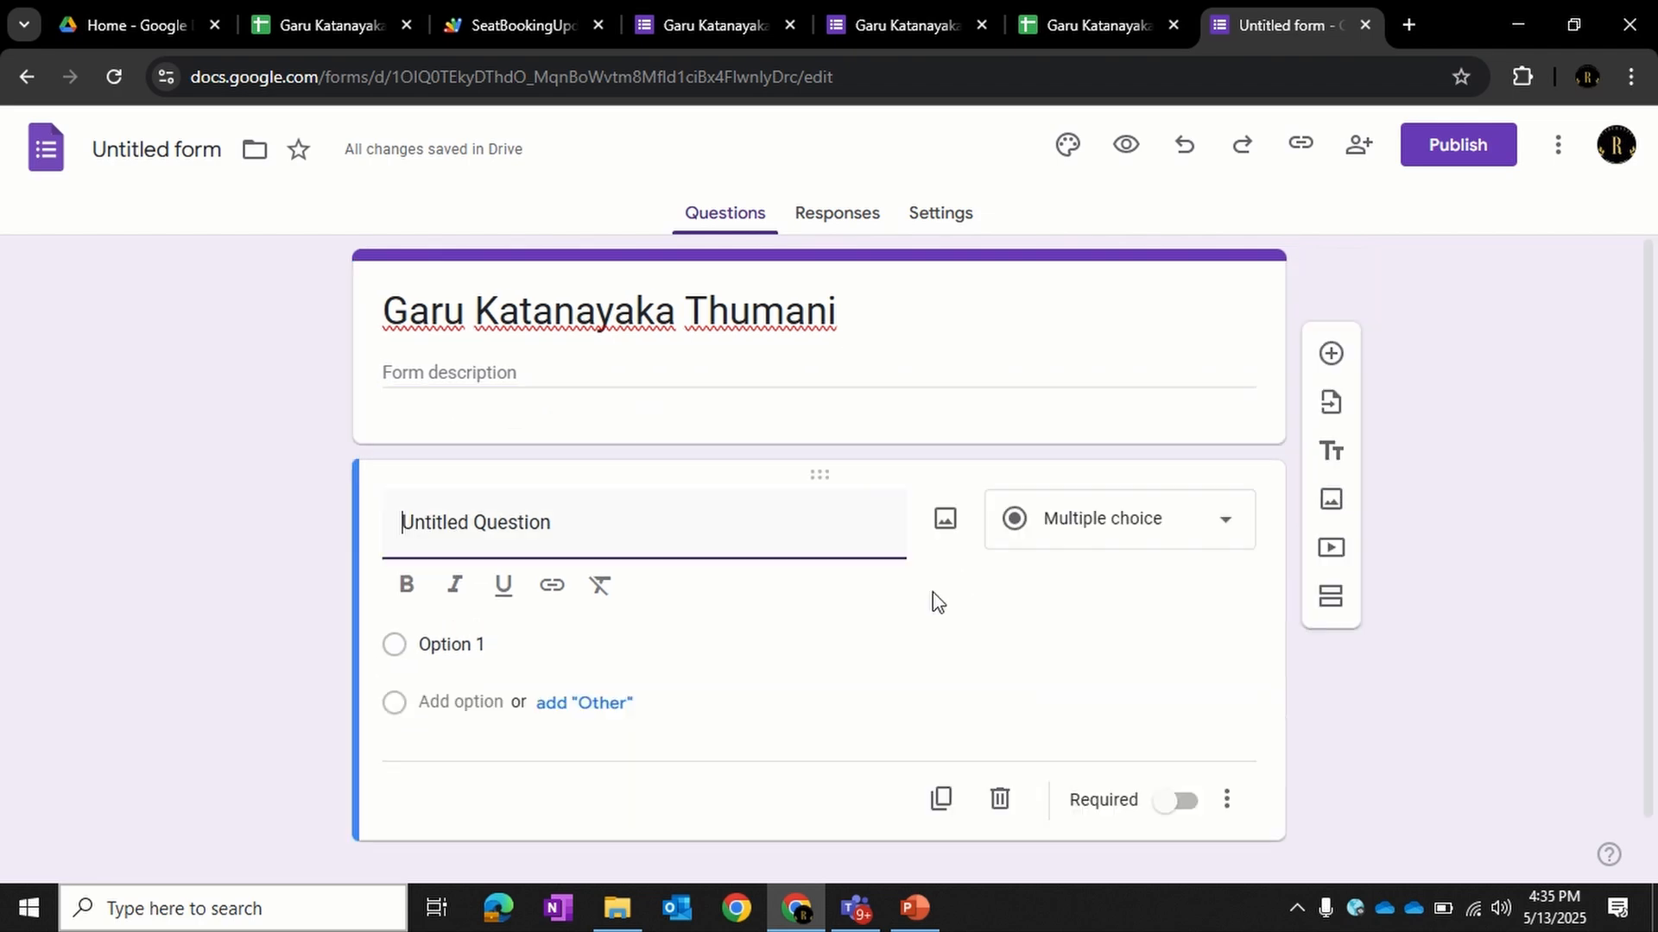
left_click(1167, 518)
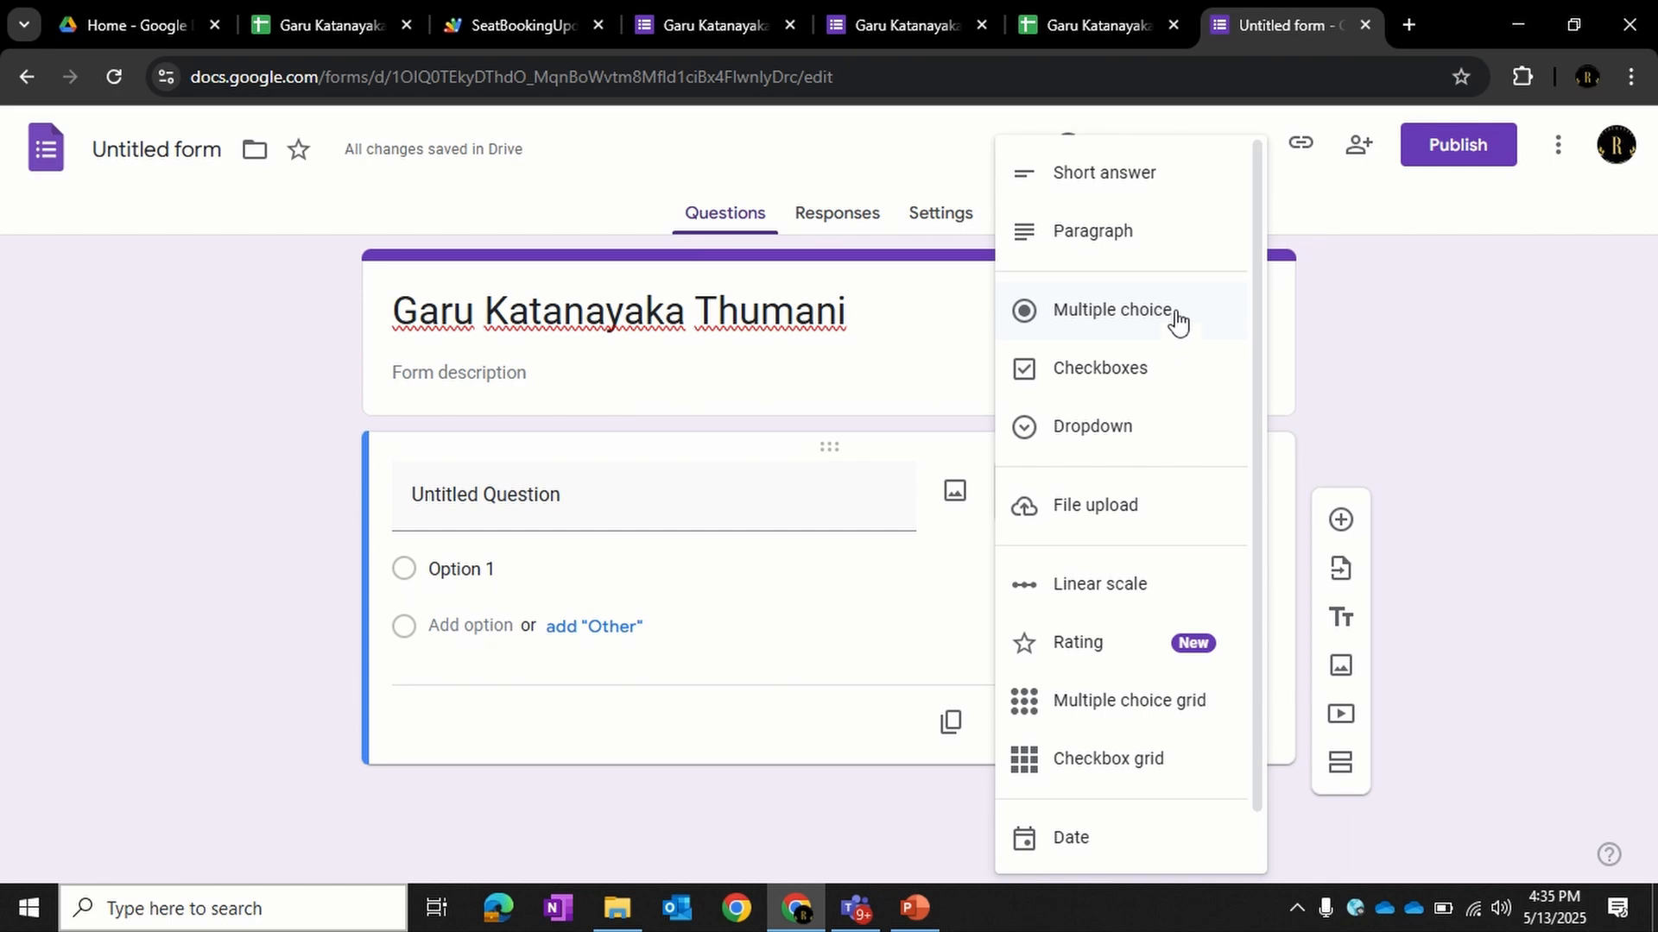
left_click(1161, 183)
left_click(712, 515)
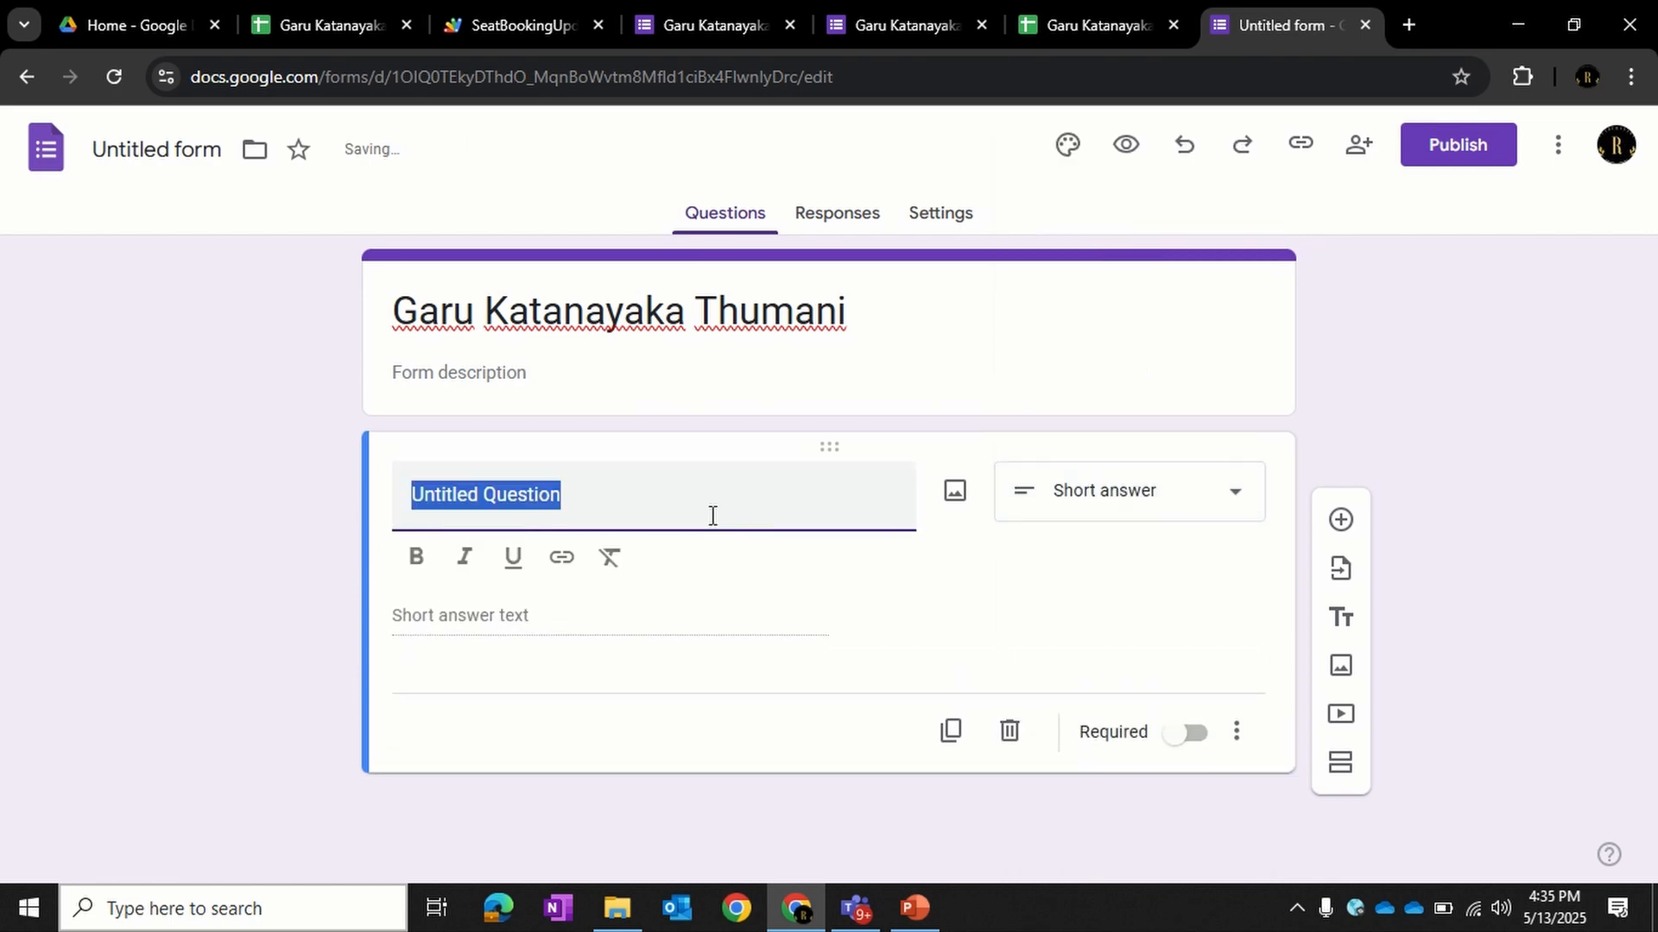
type("Name")
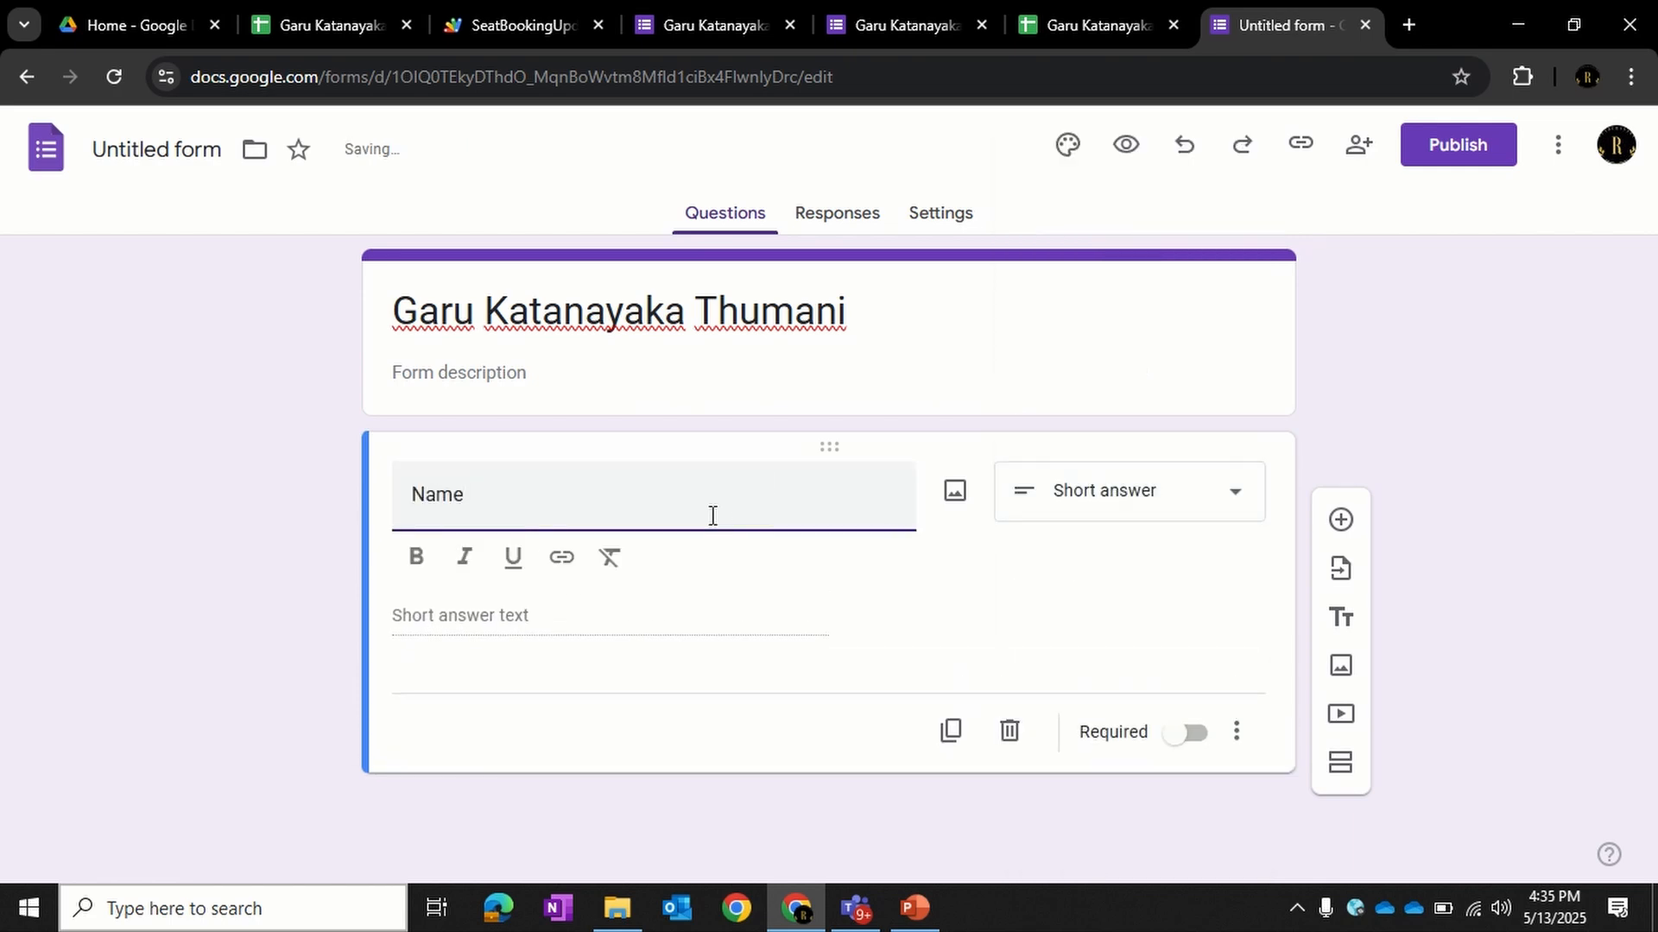
left_click(665, 622)
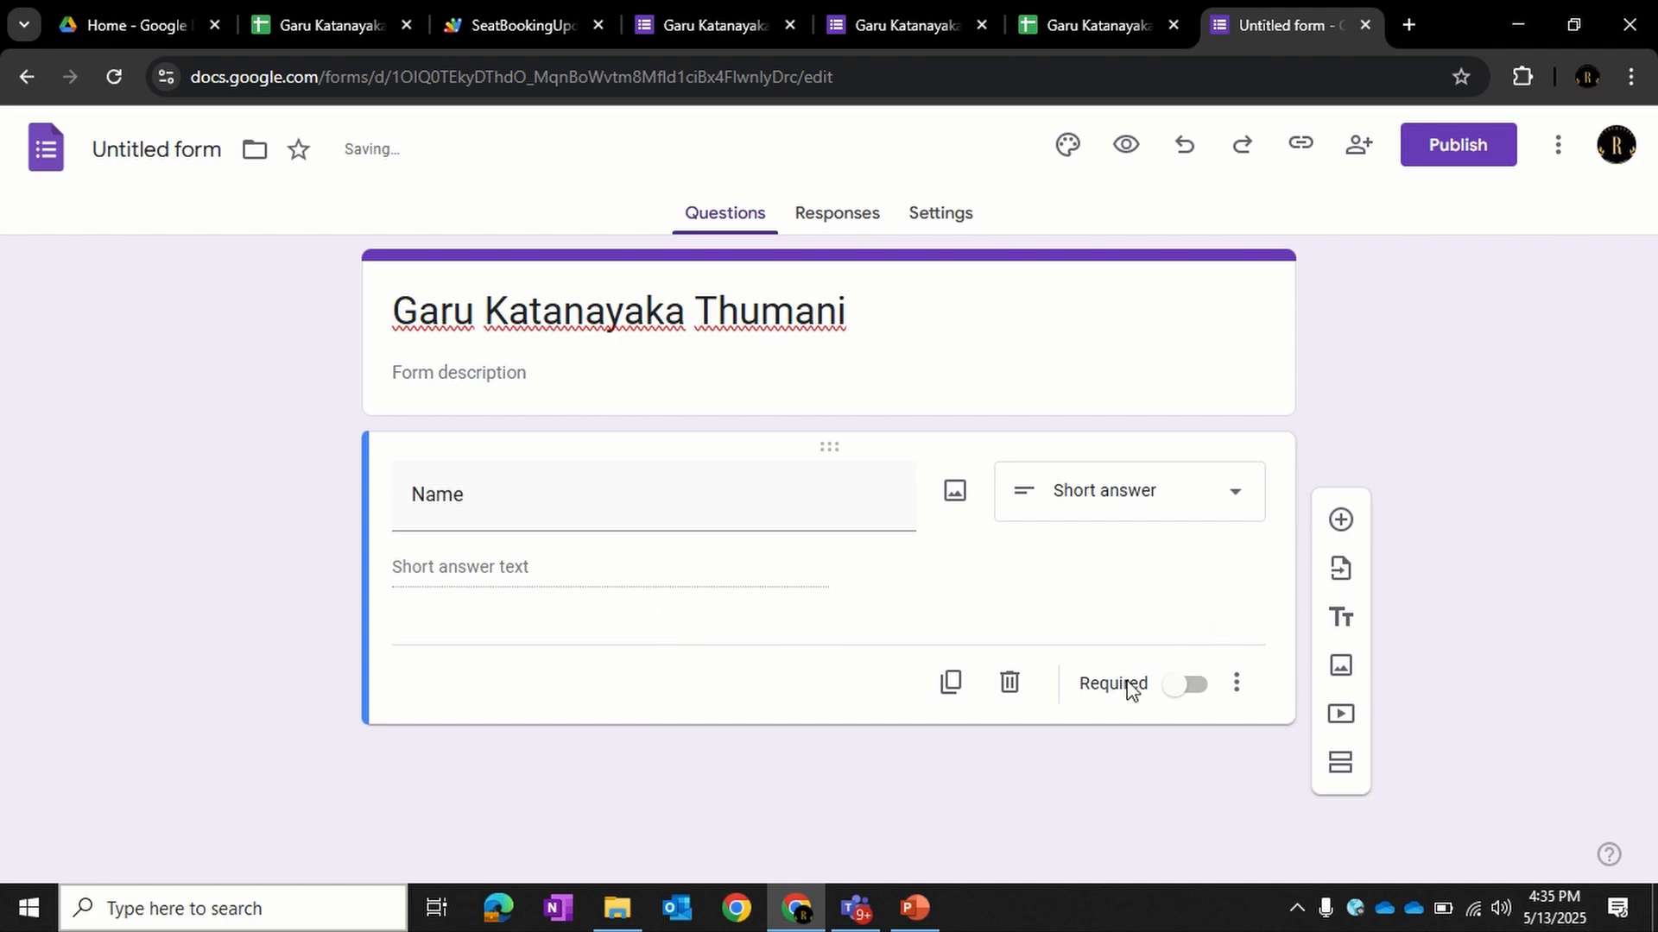
left_click(1193, 687)
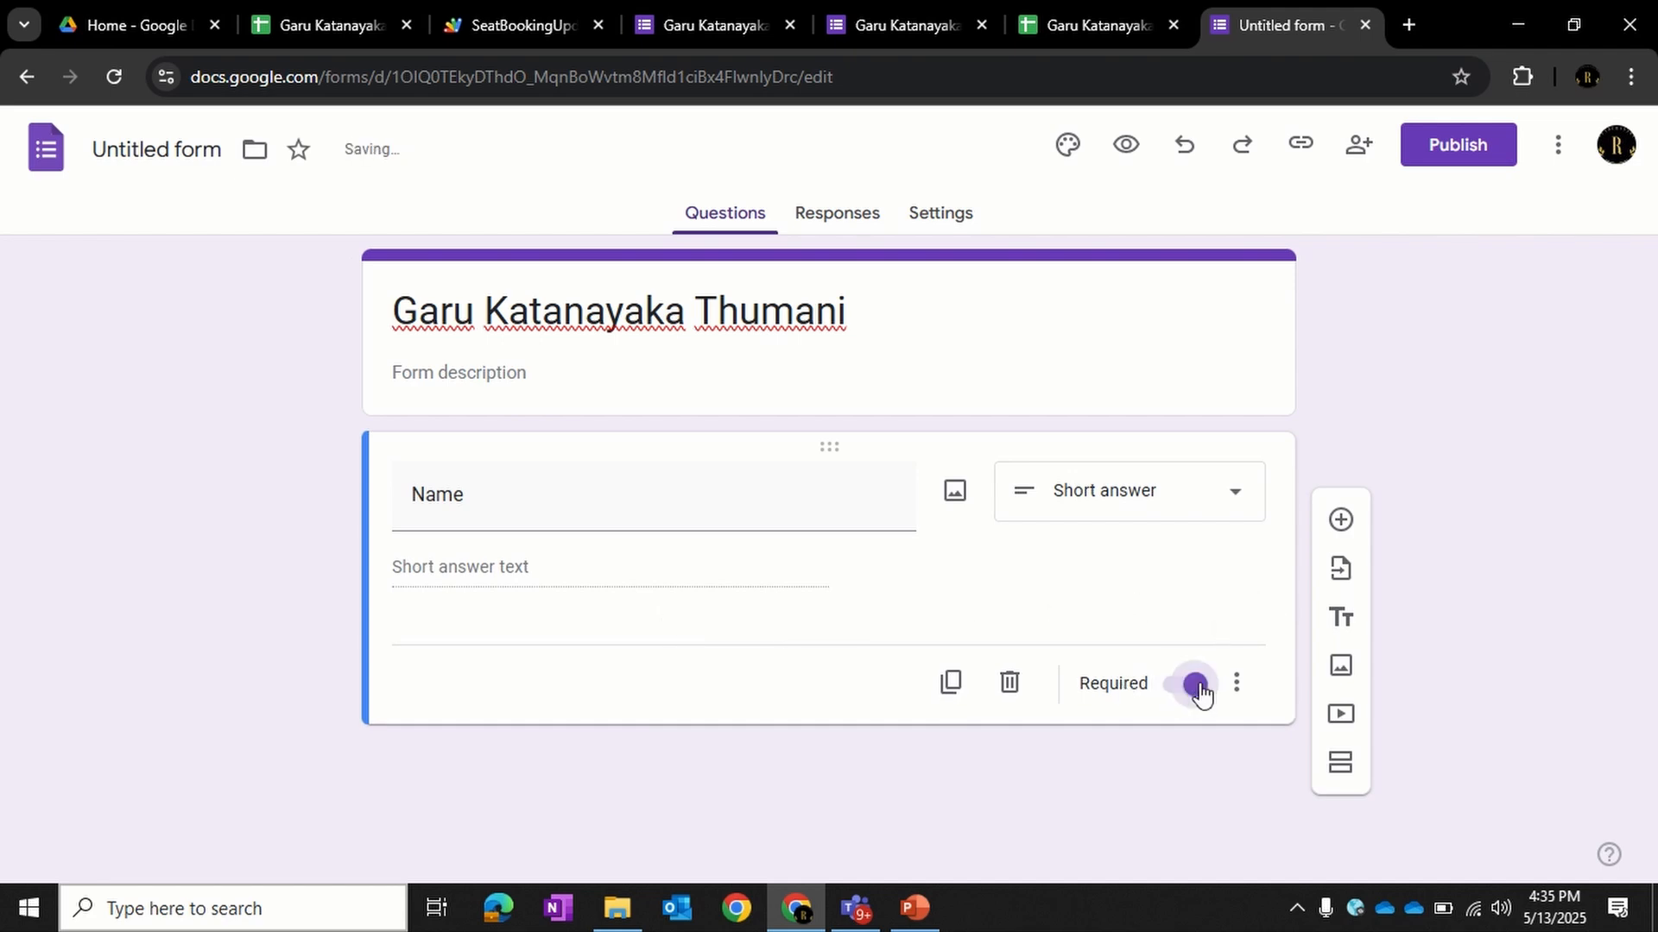
- Add a required short answer question named Mobile No
left_click(1341, 520)
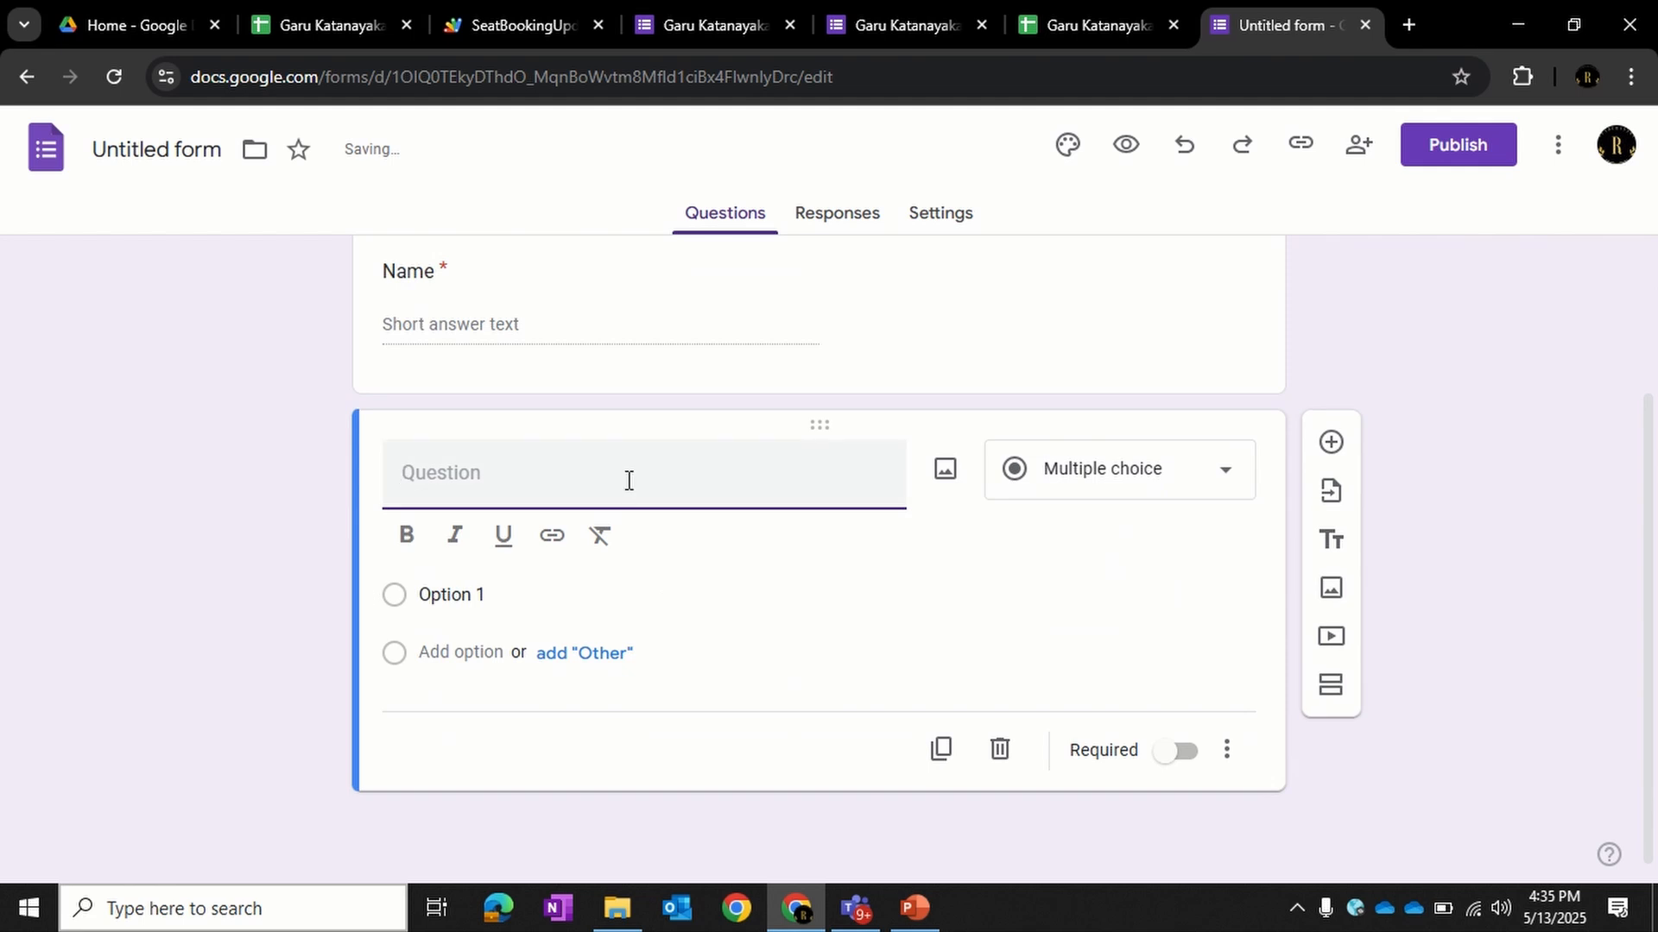
type("Mobile m")
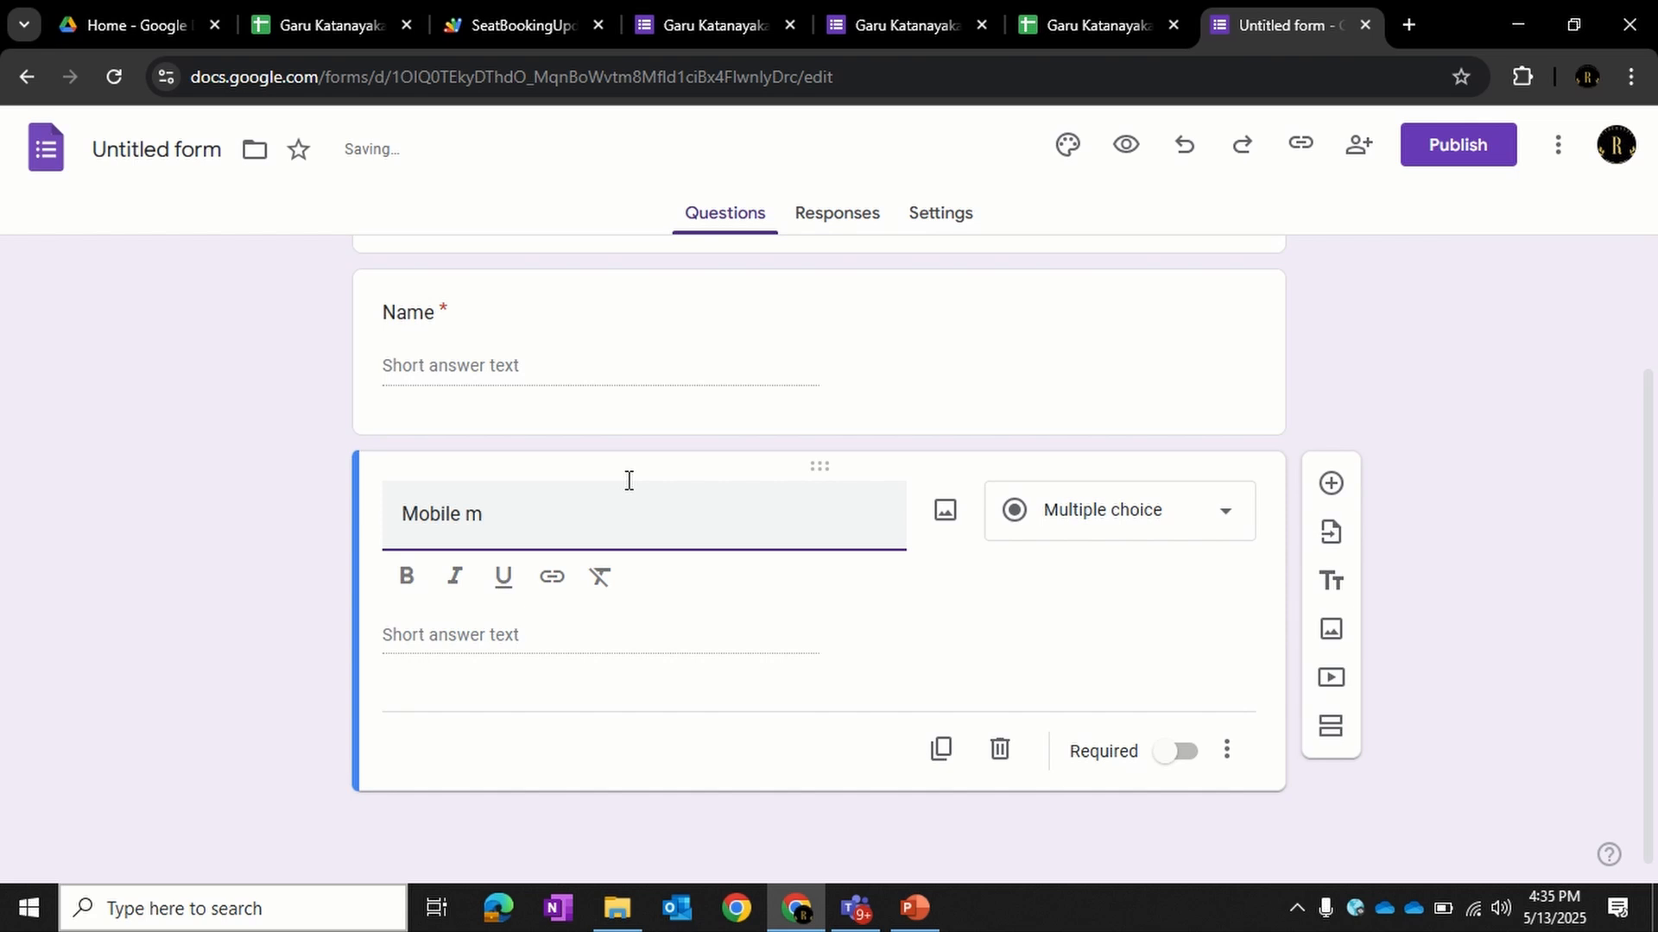
key("BackSpace")
type("No")
left_click(1131, 507)
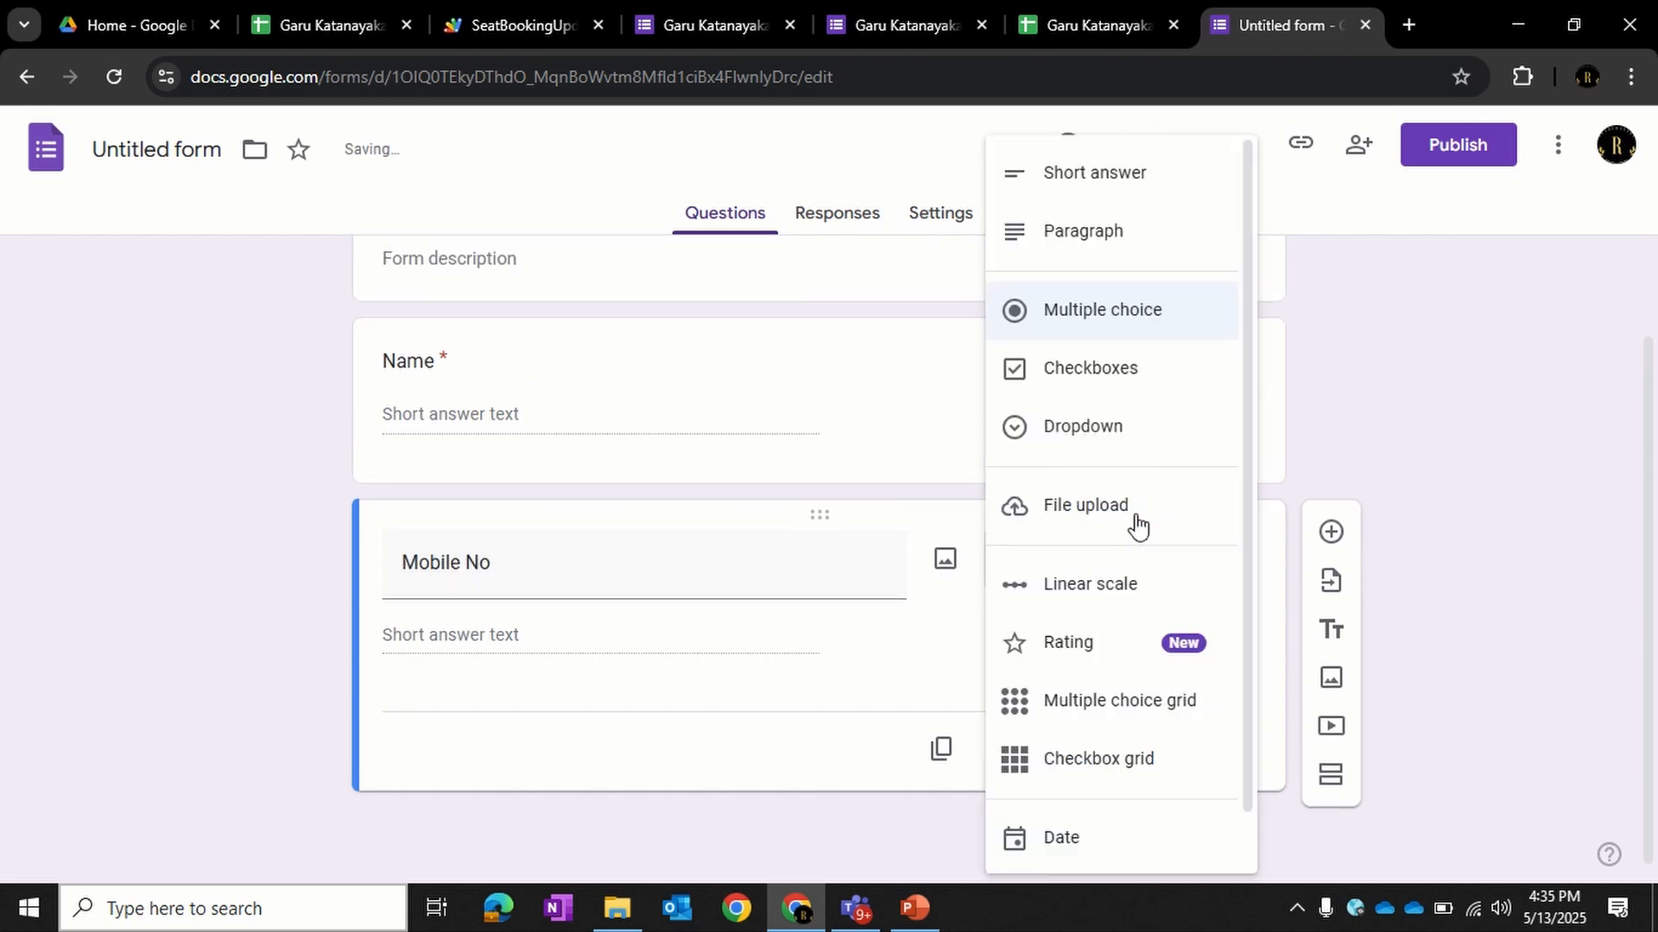
left_click(1180, 173)
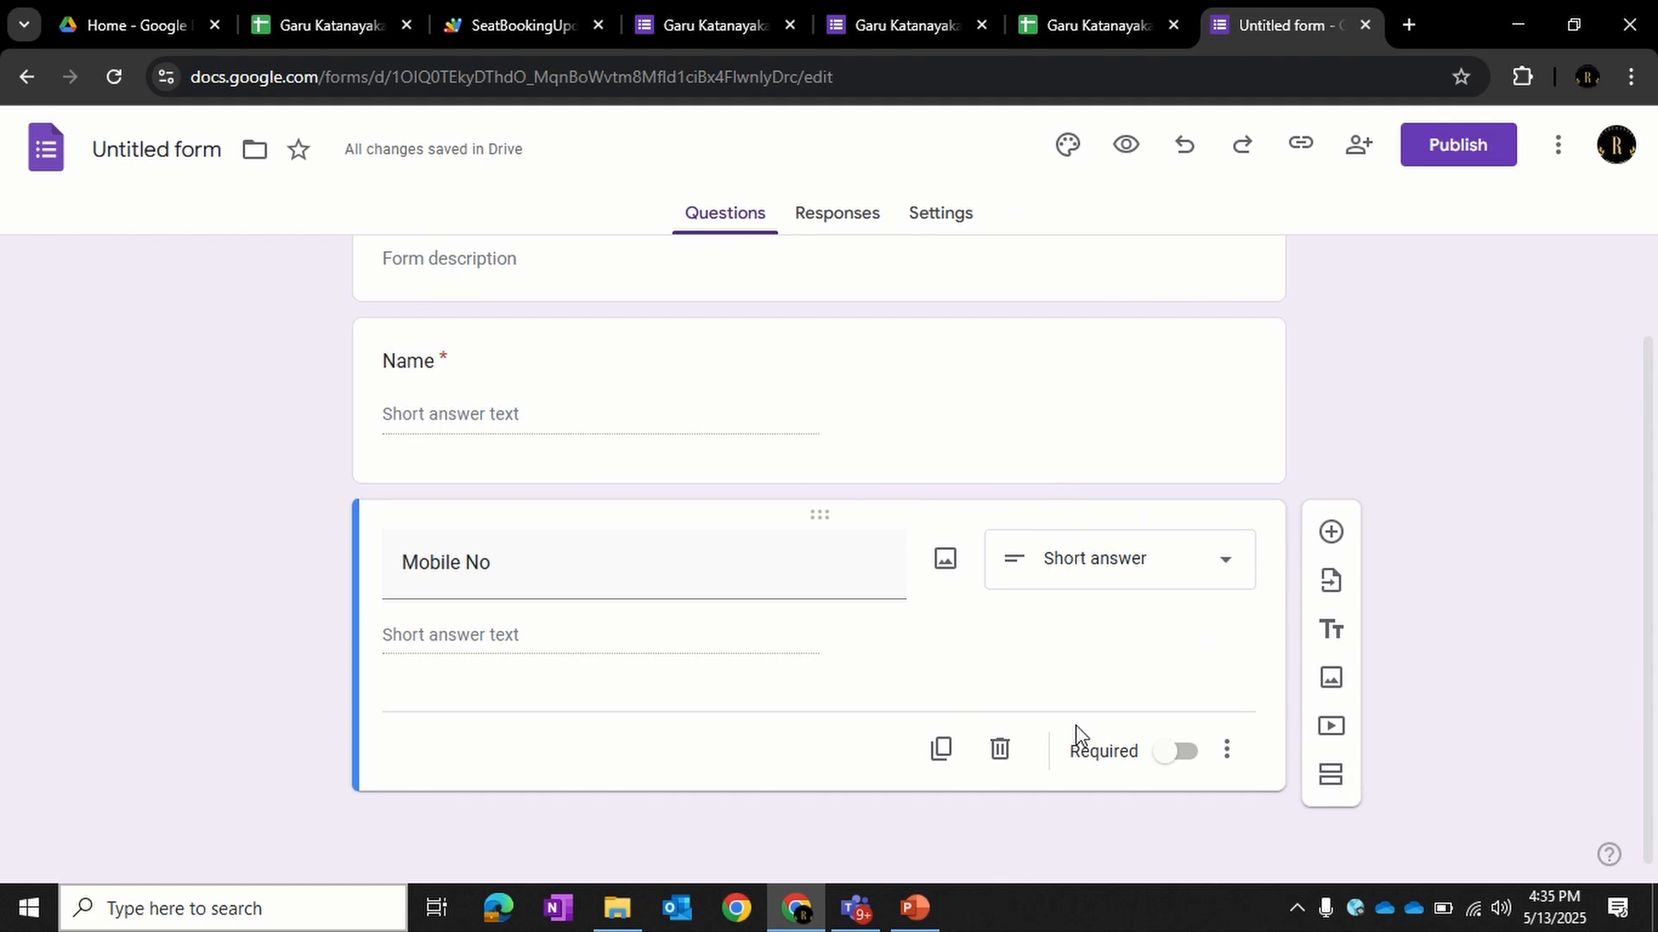
left_click(1183, 753)
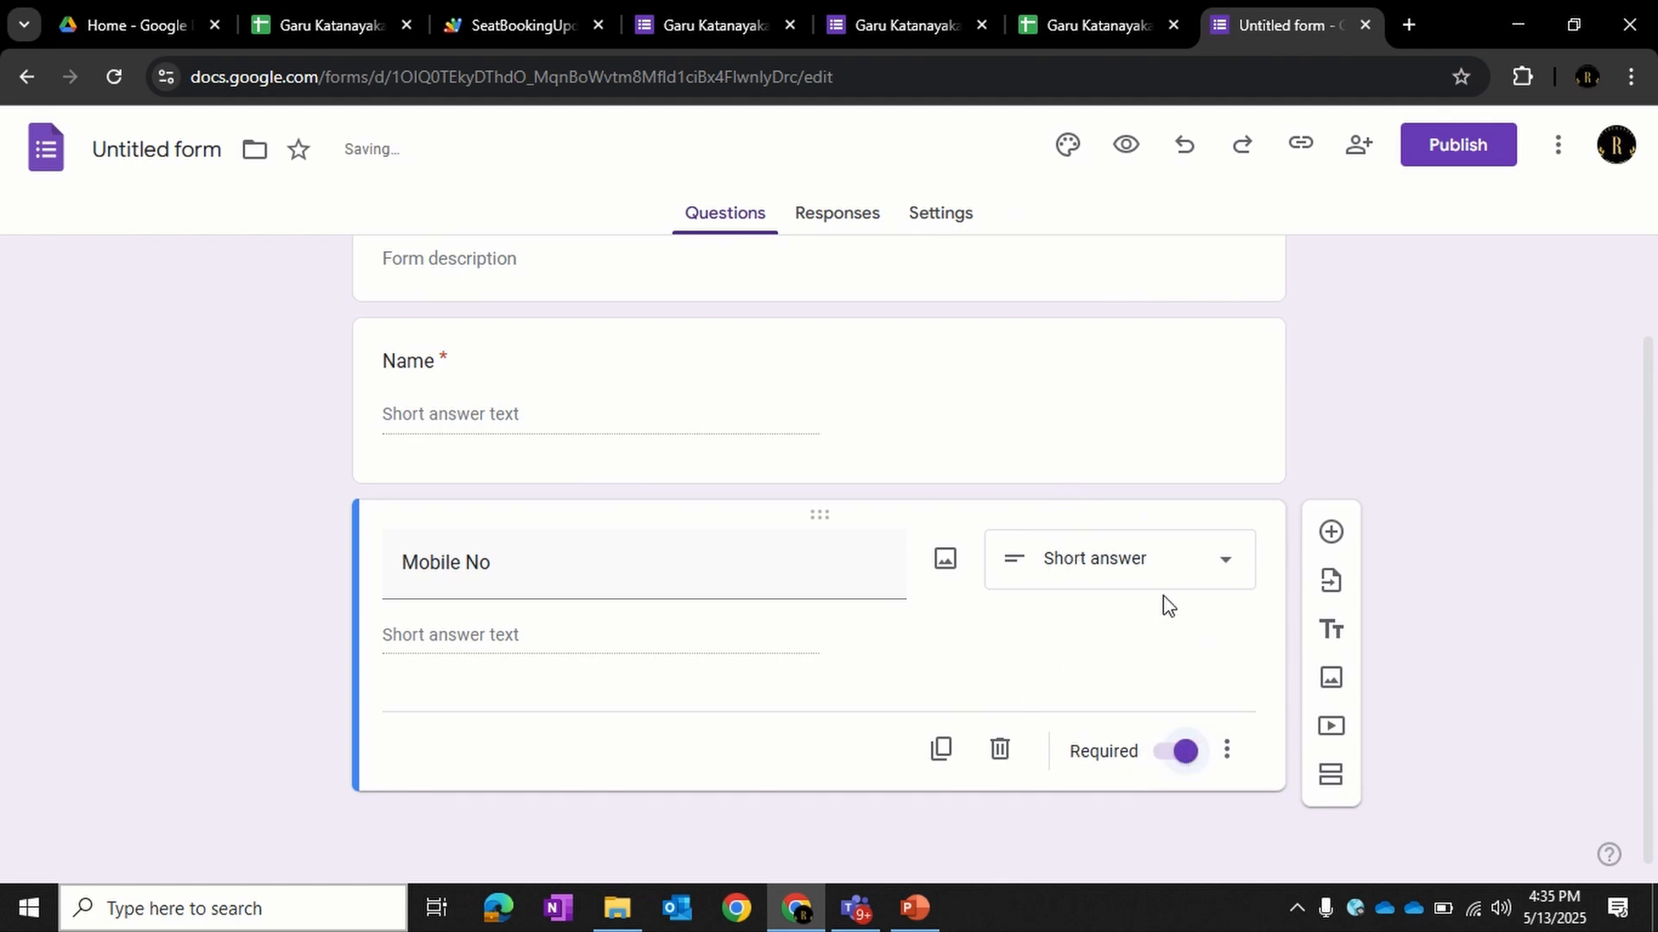
- Add a required multiple choice question named Show Time below the Mobile No question
left_click(1331, 545)
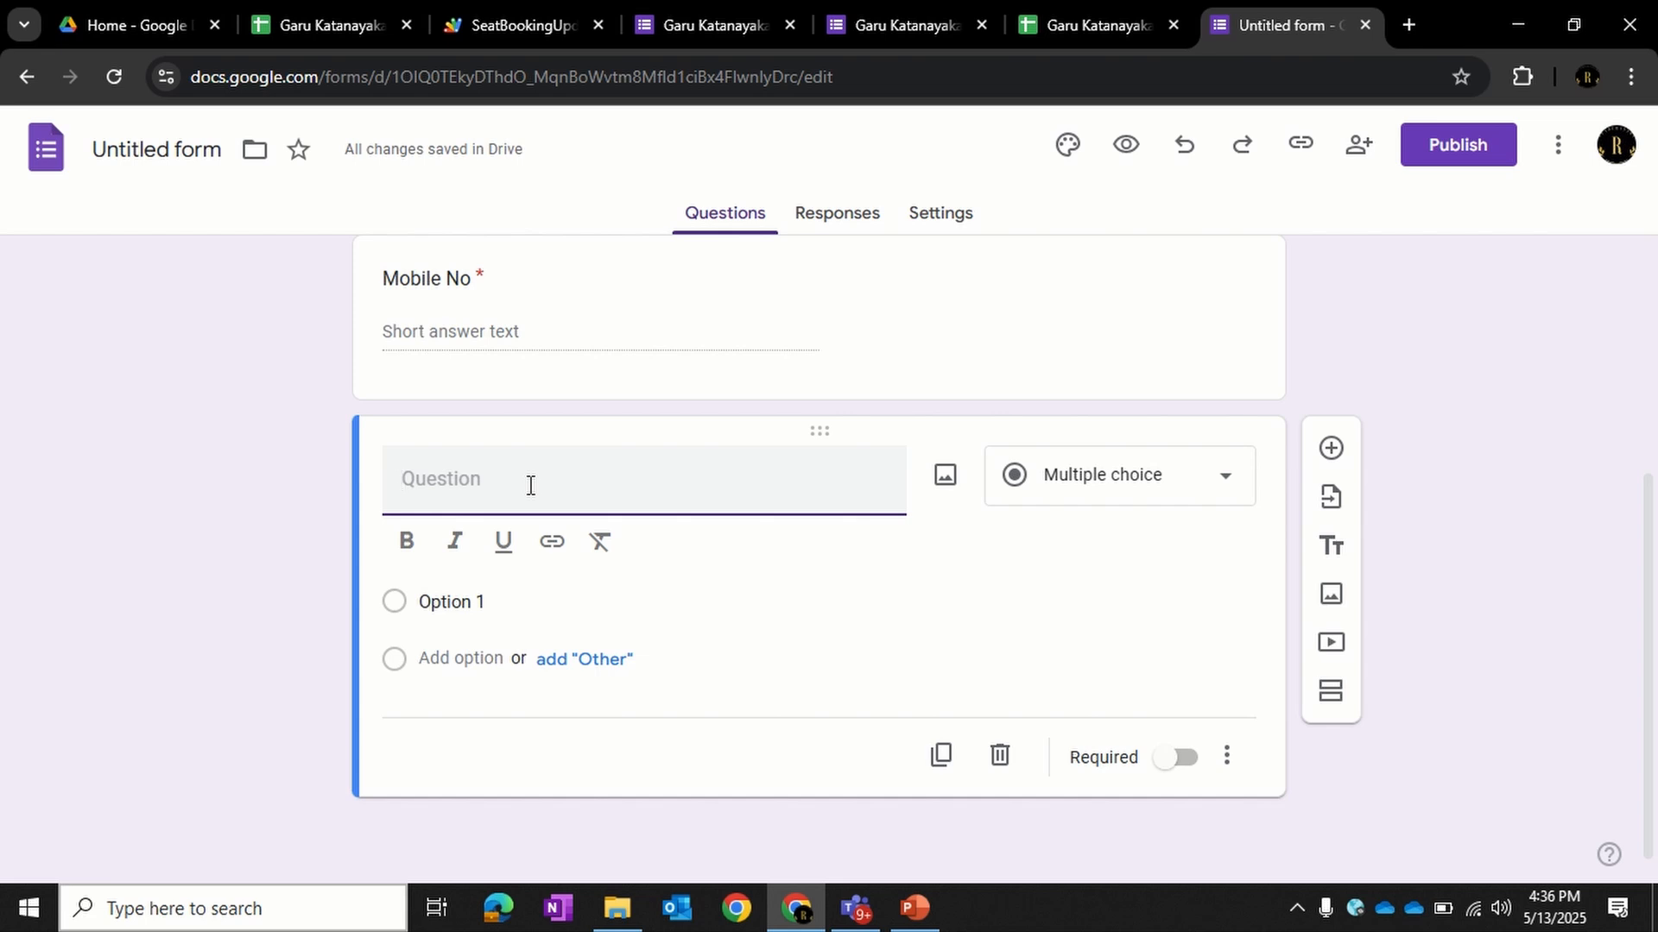
type("Show")
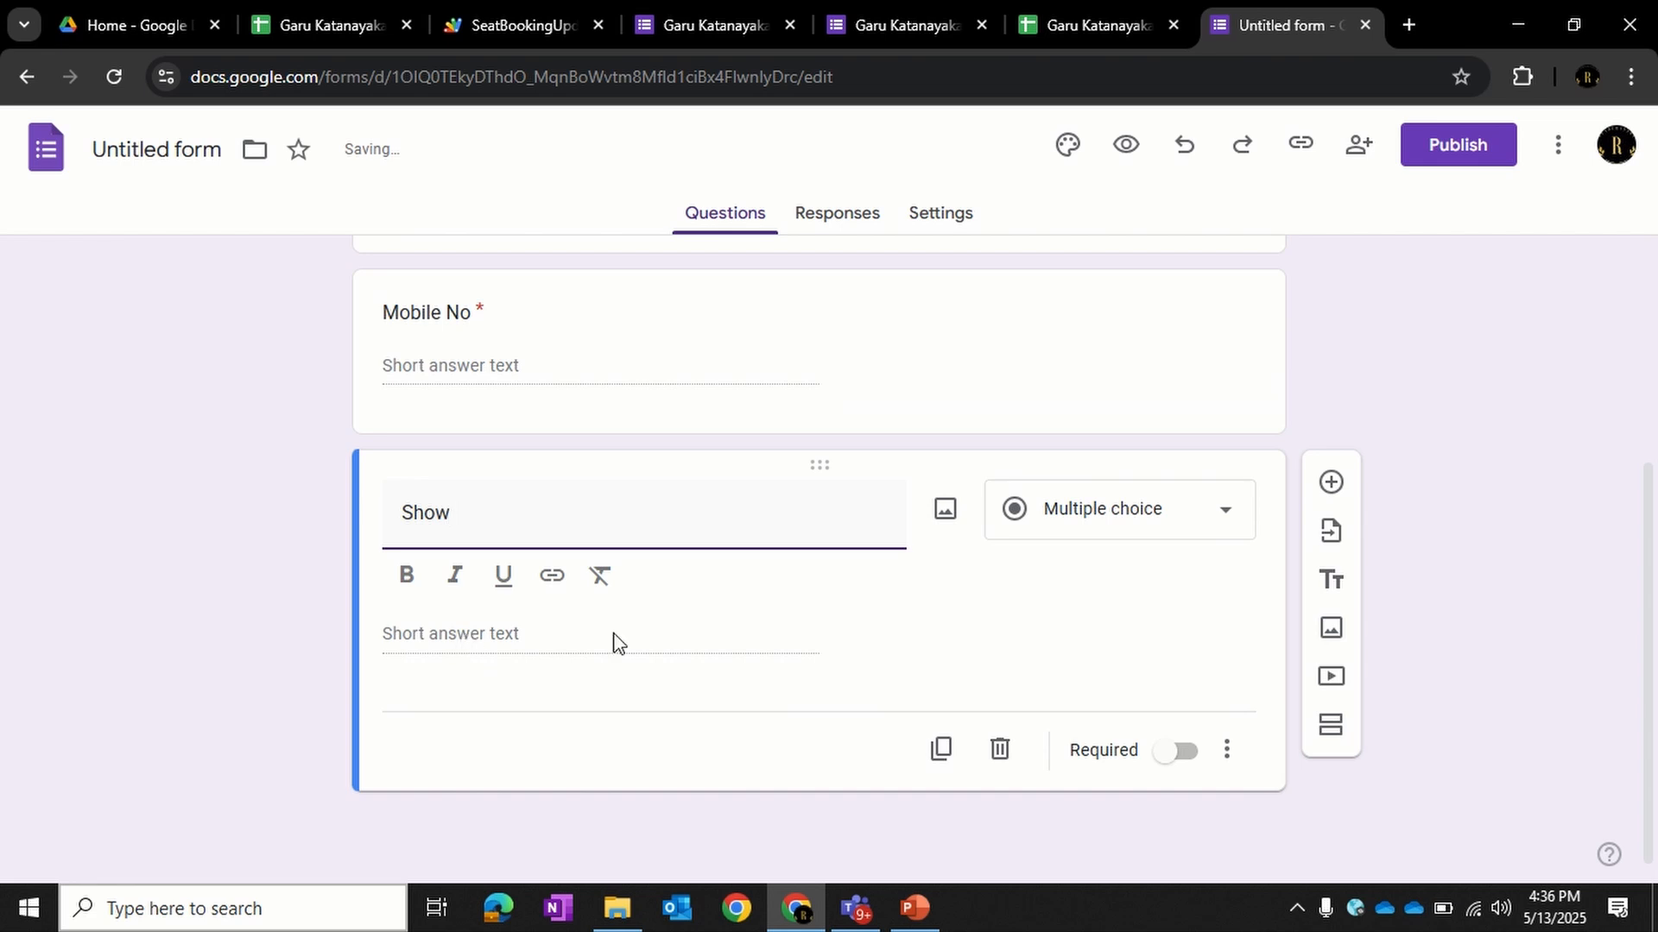
left_click(448, 623)
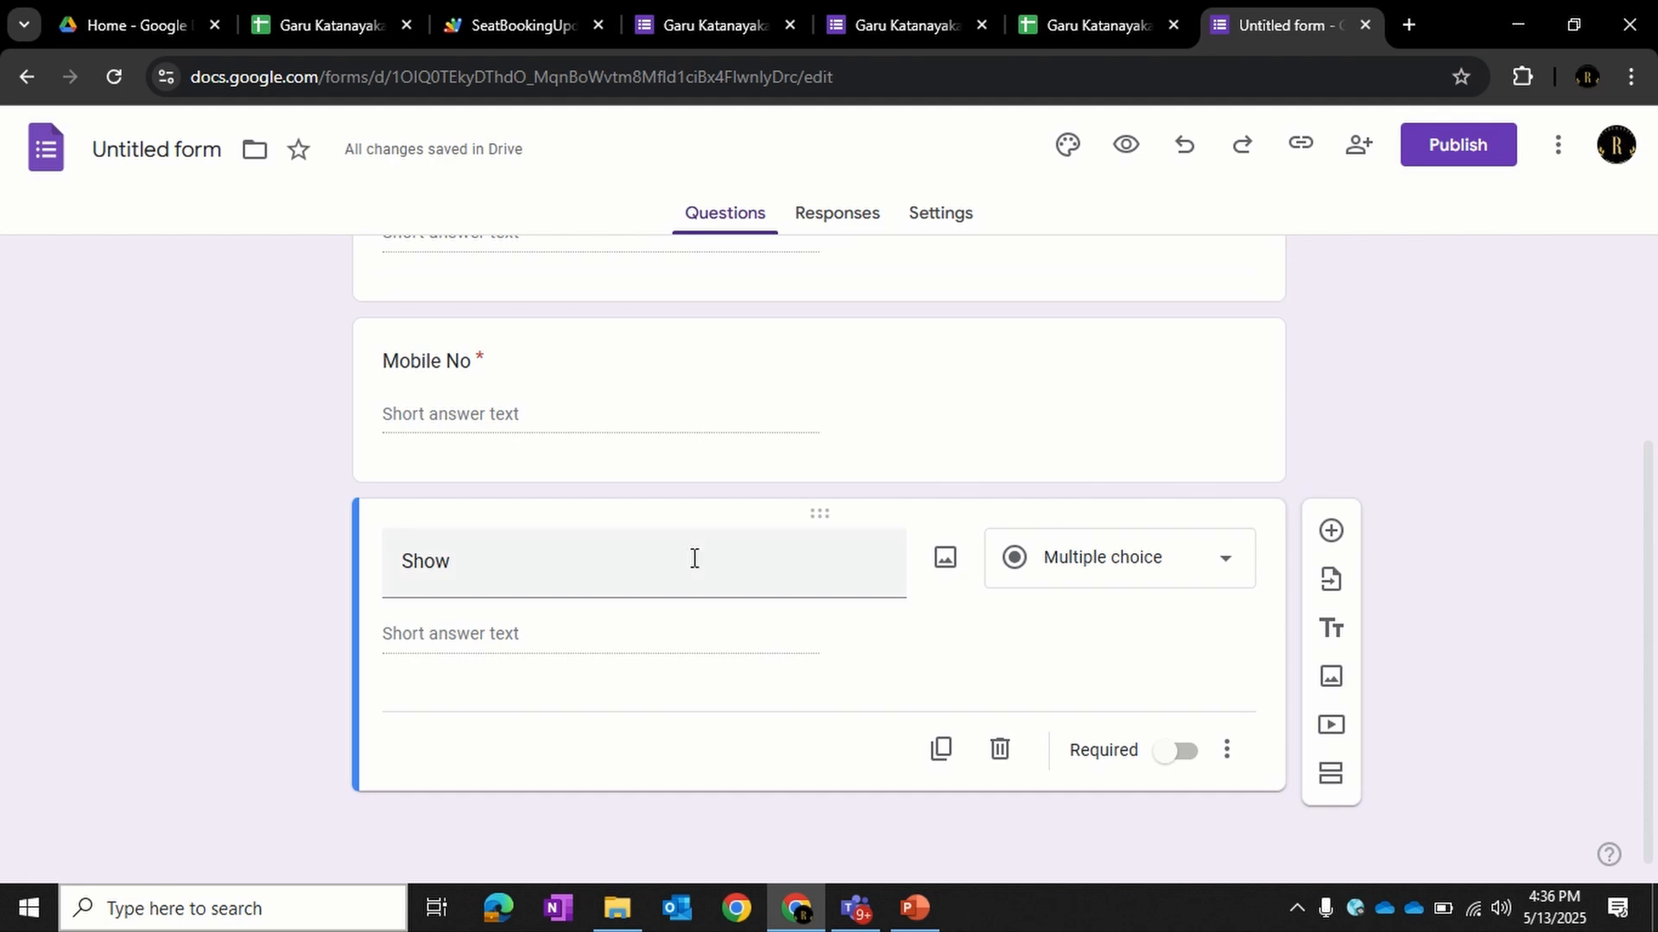
left_click(725, 553)
left_click(962, 622)
left_click(1125, 566)
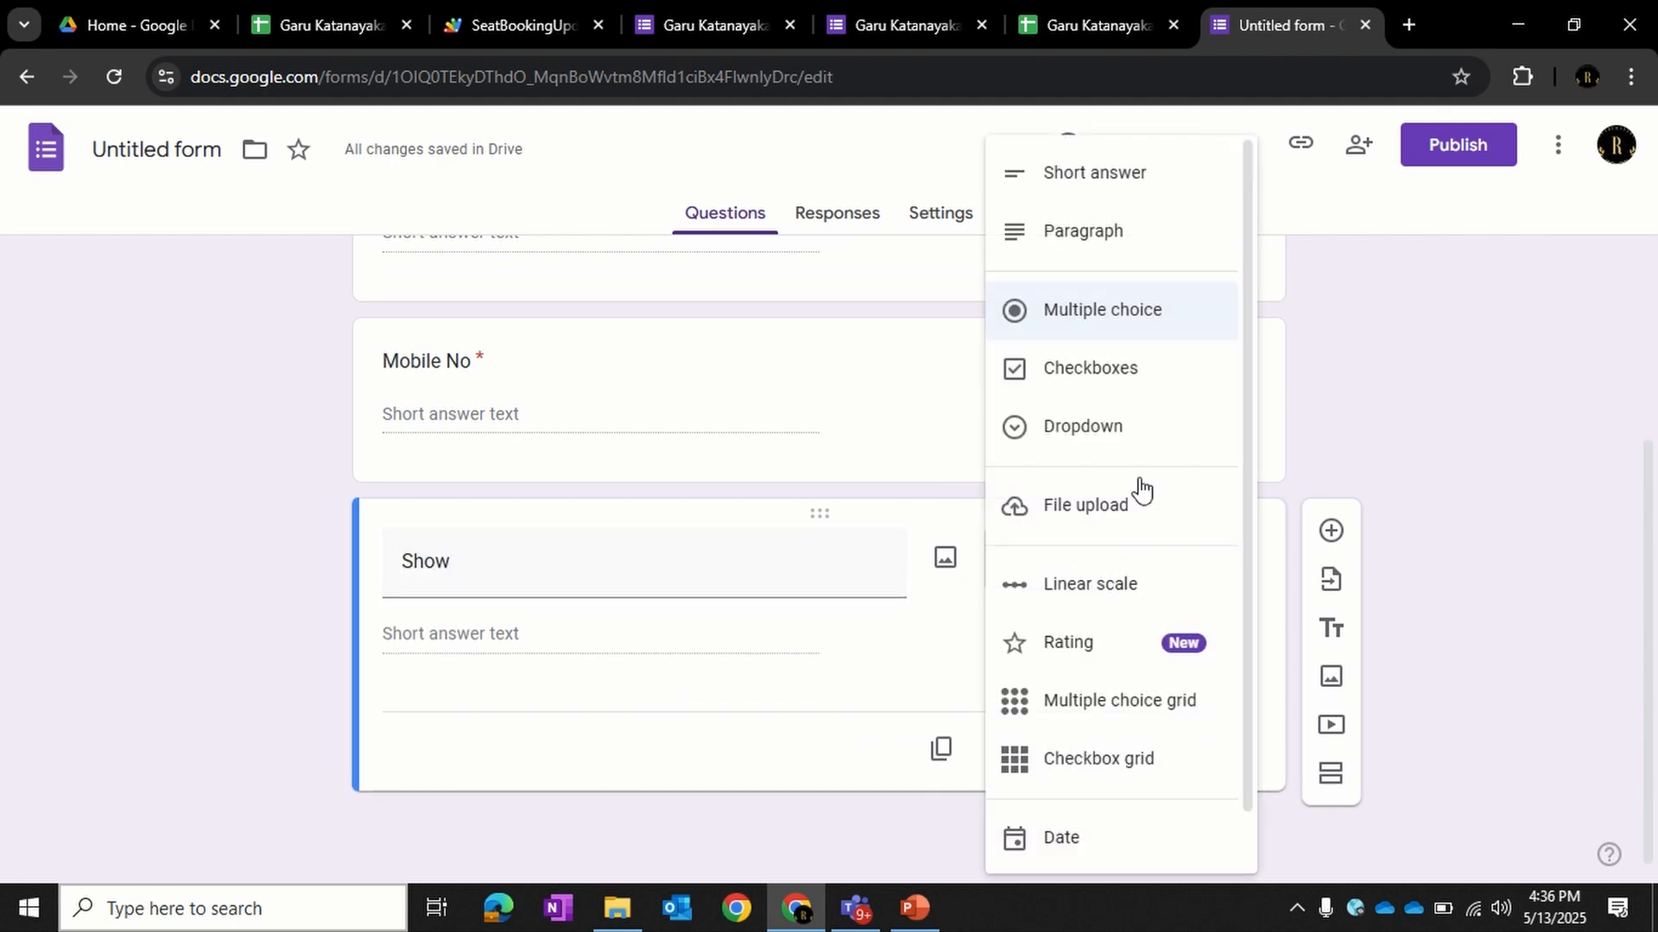
left_click(1177, 327)
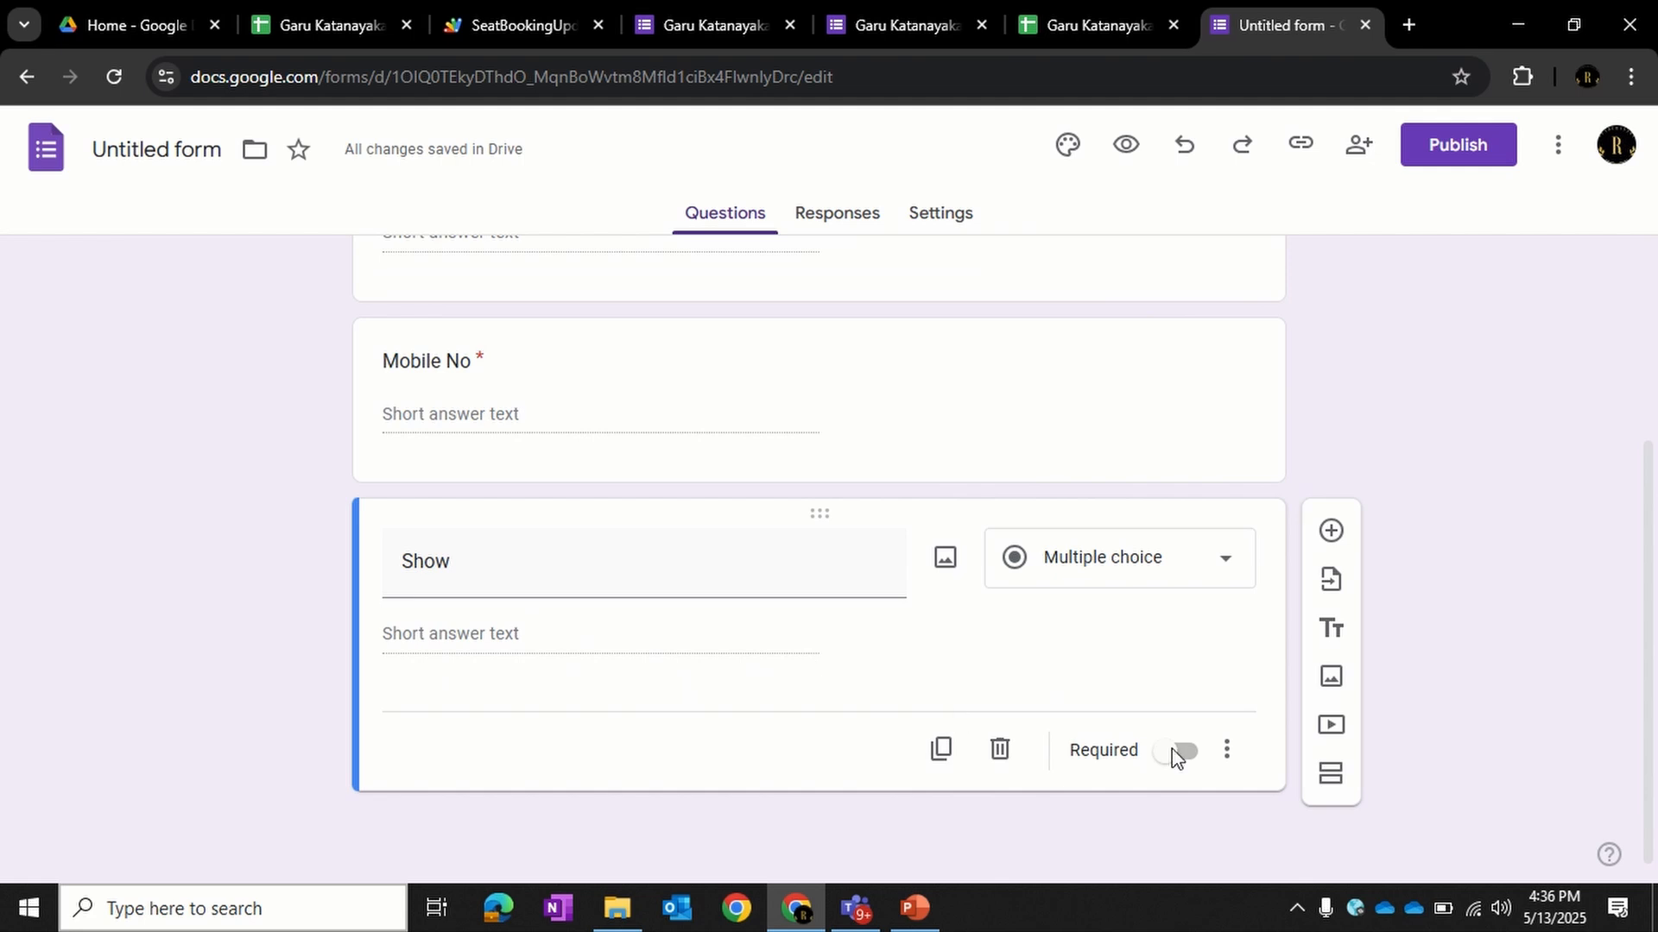
left_click(1197, 767)
double_click(654, 559)
left_click(650, 563)
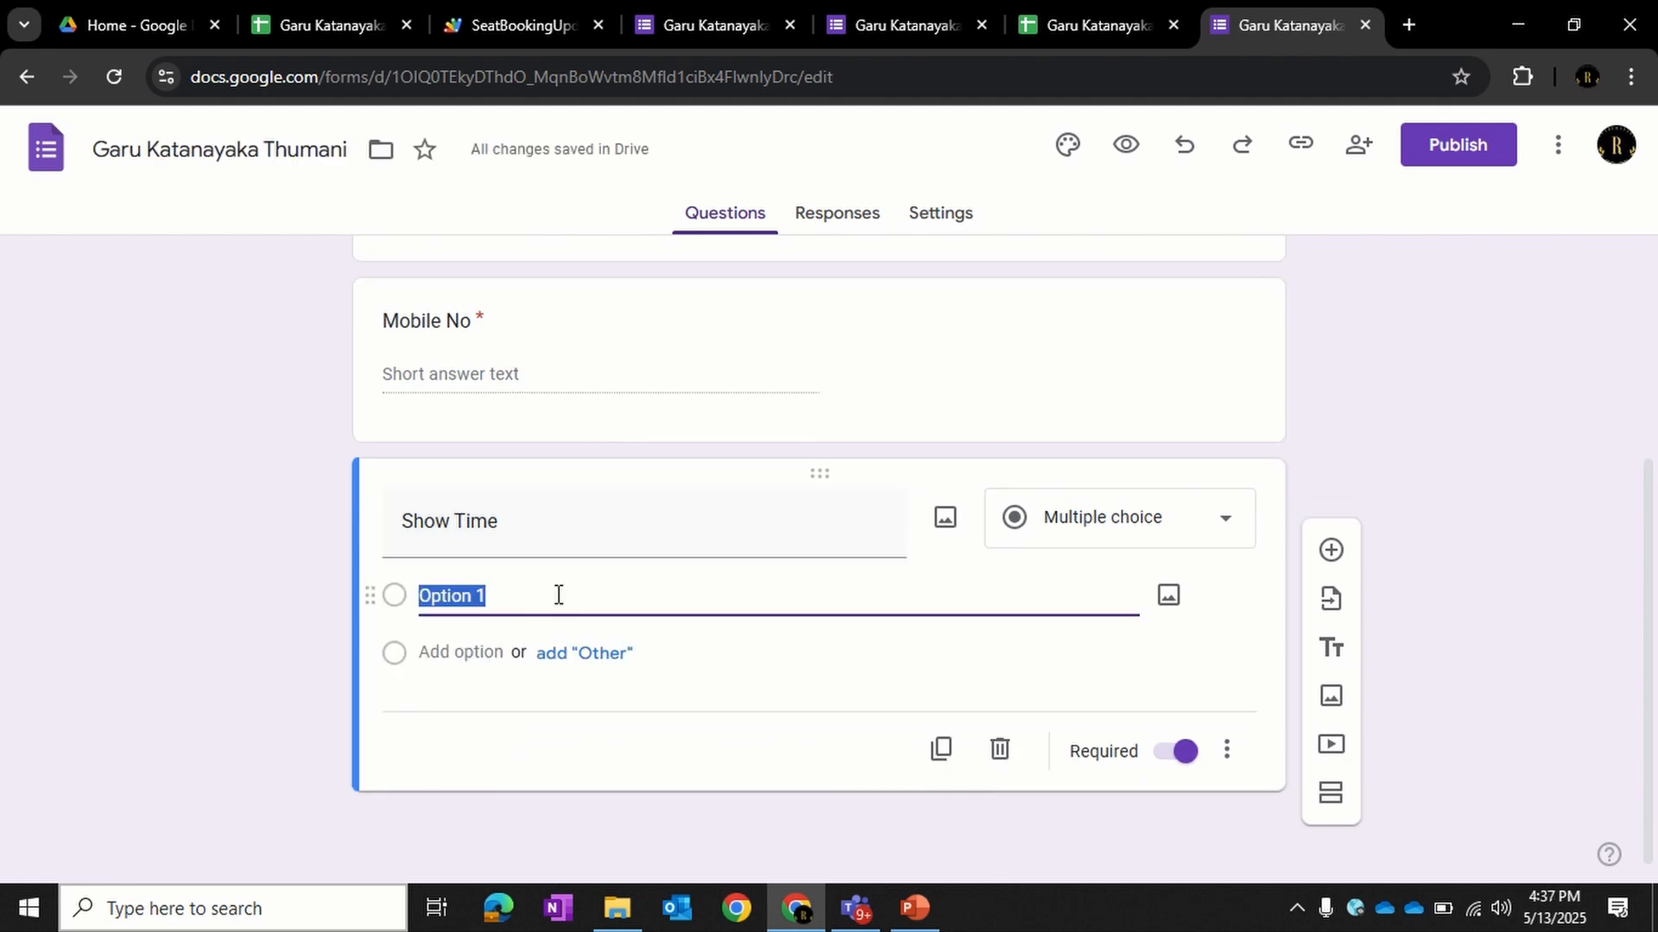
- Give the Show Time question two options, 3:30 PM Show and 6:30 PM Show
type("3:30 PM")
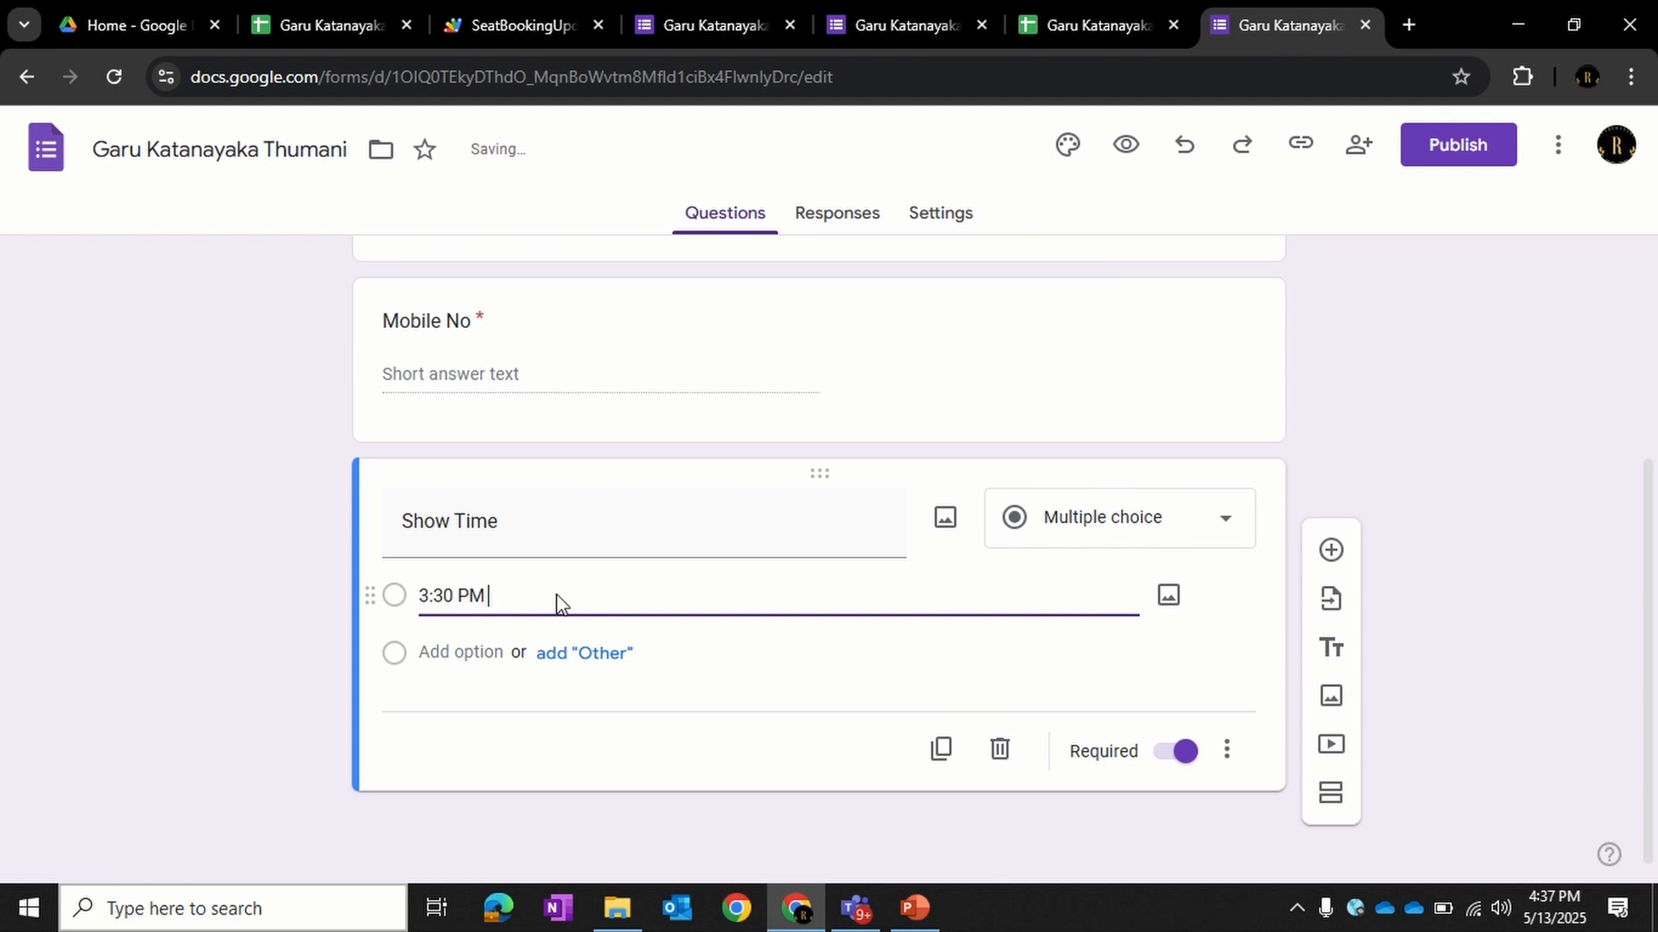
type(" Show")
left_click_drag(557, 594, 336, 599)
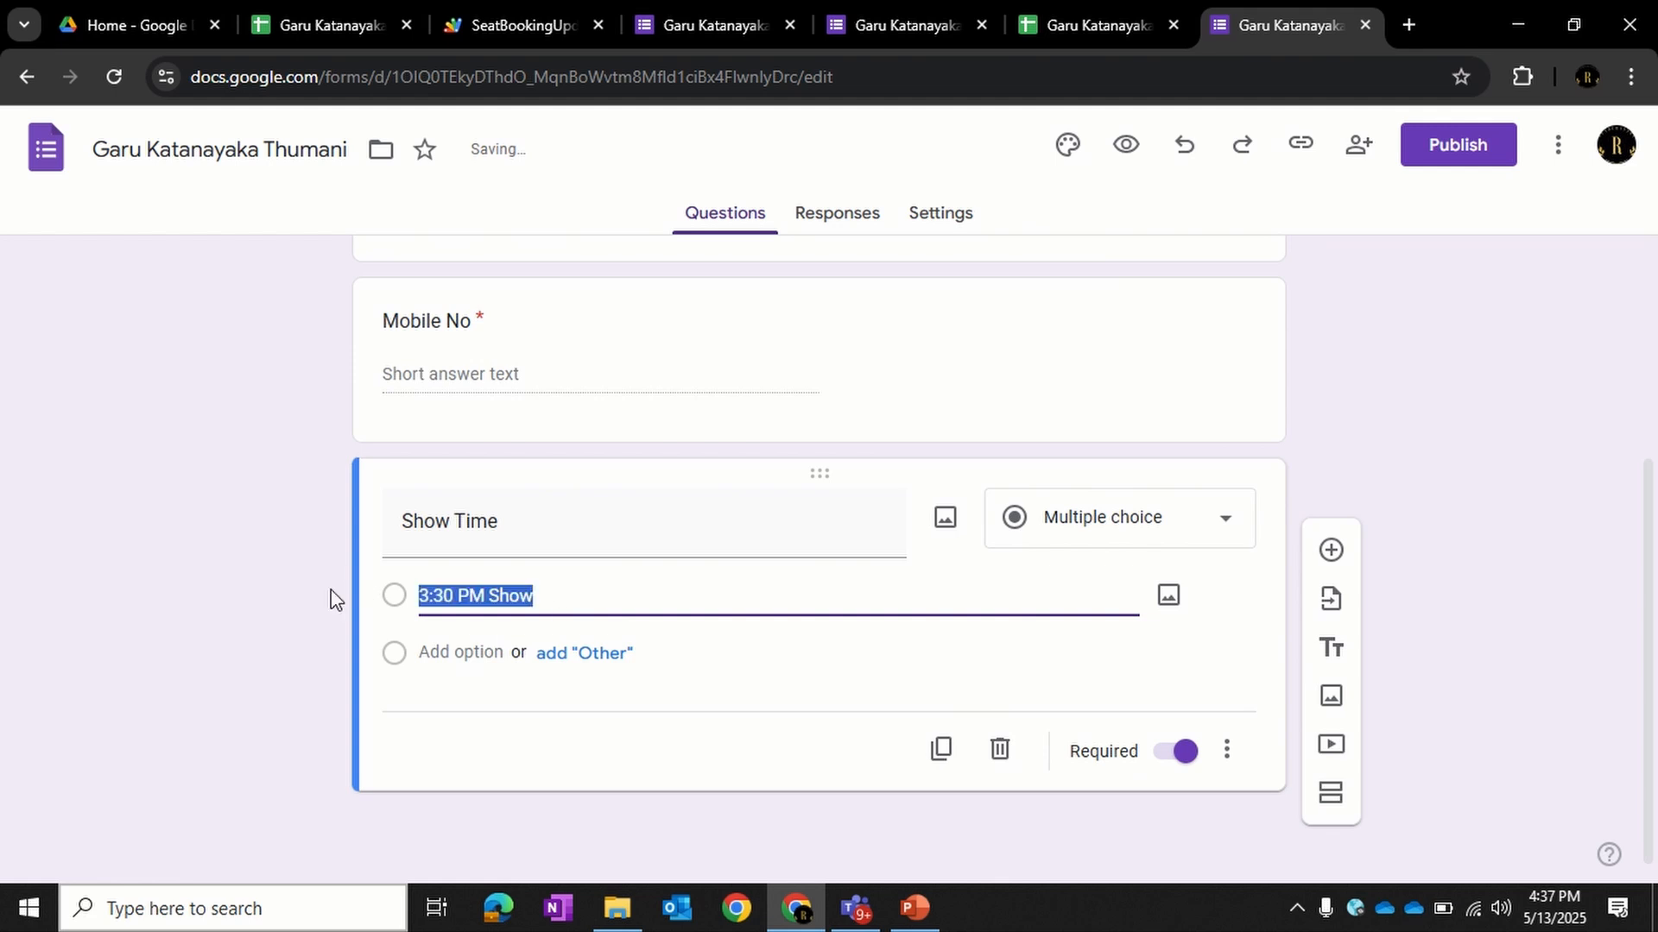
left_click(572, 654)
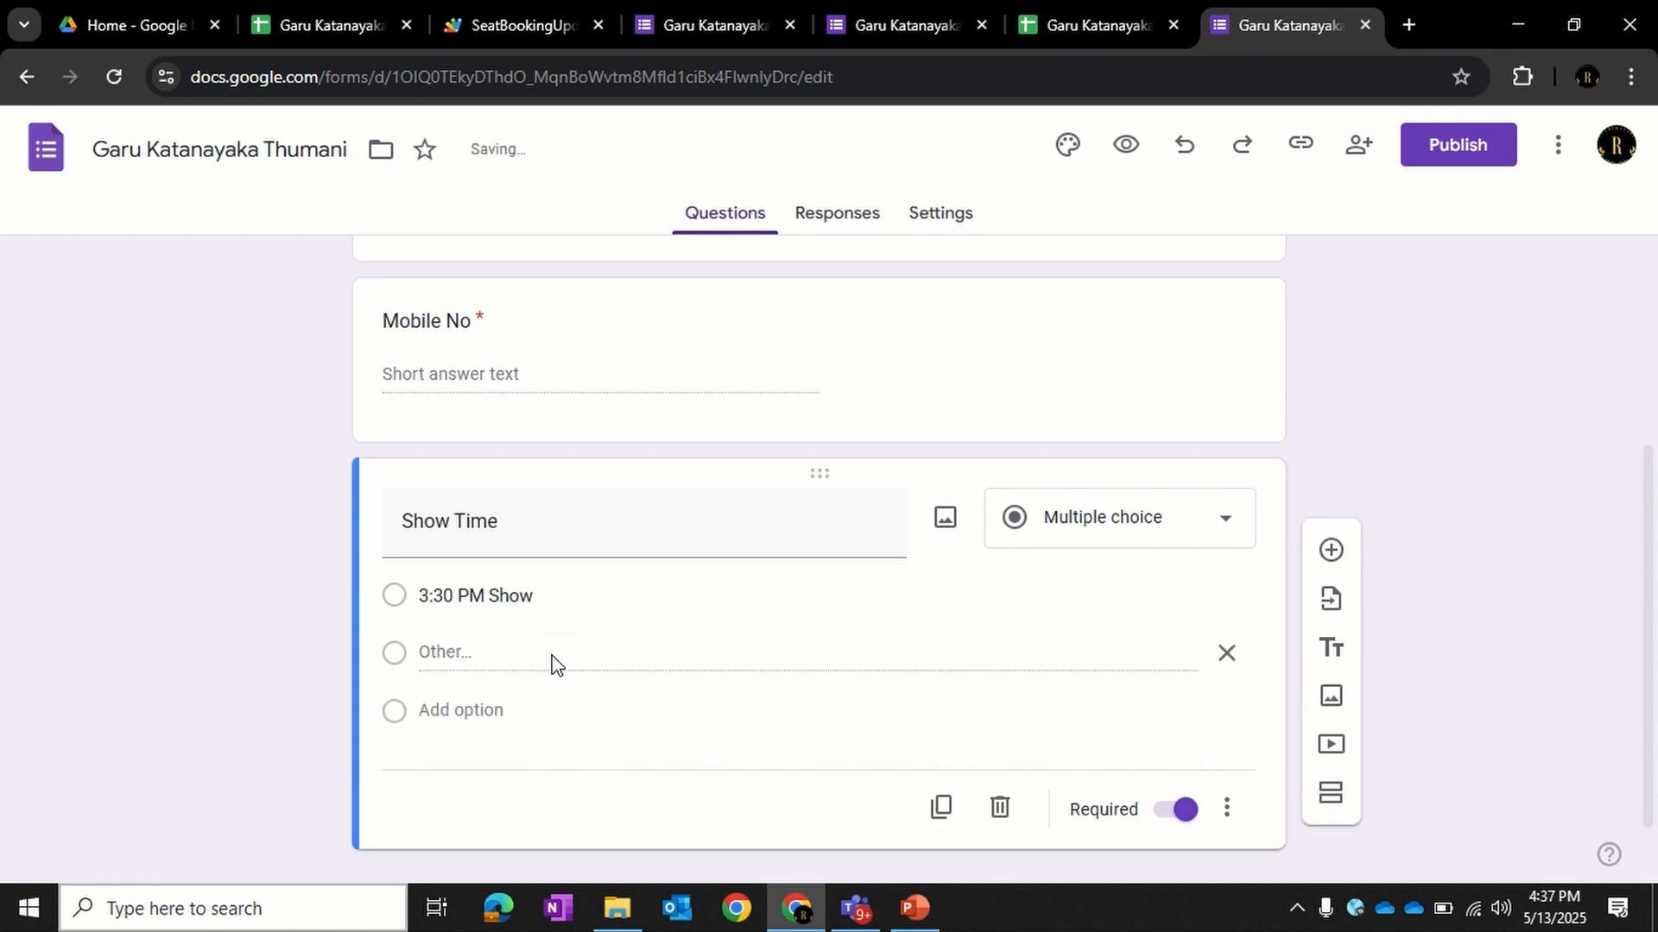
left_click(1227, 654)
key("ctrl+c")
left_click(450, 653)
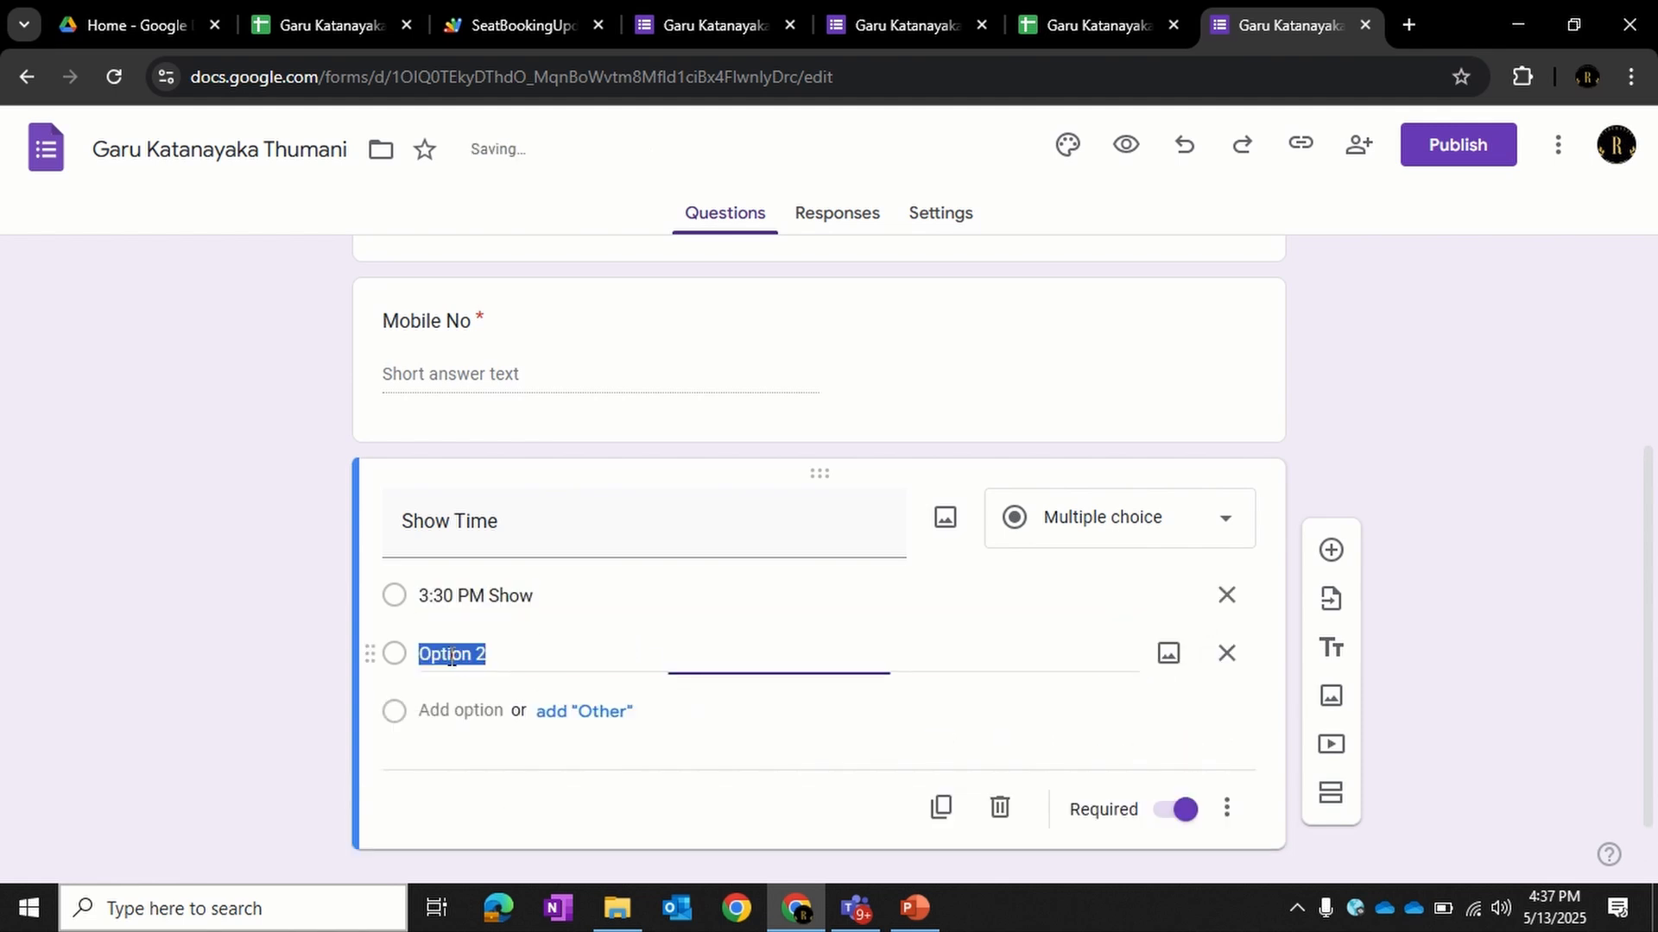
key("ctrl+v")
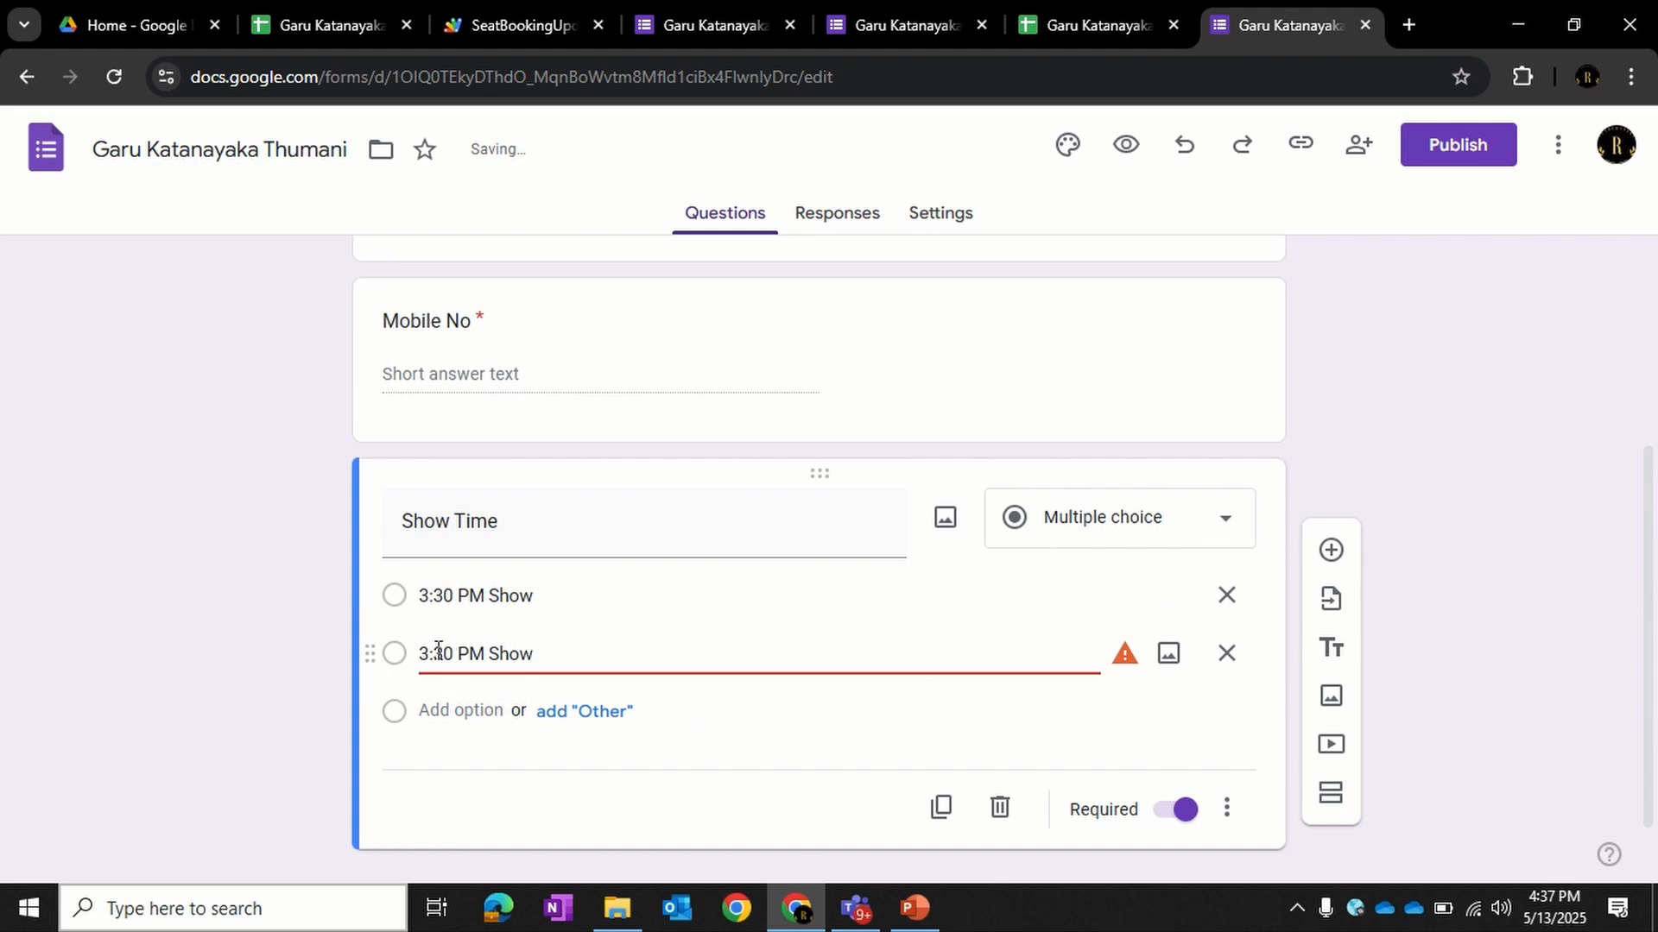
left_click(431, 653)
key("BackSpace")
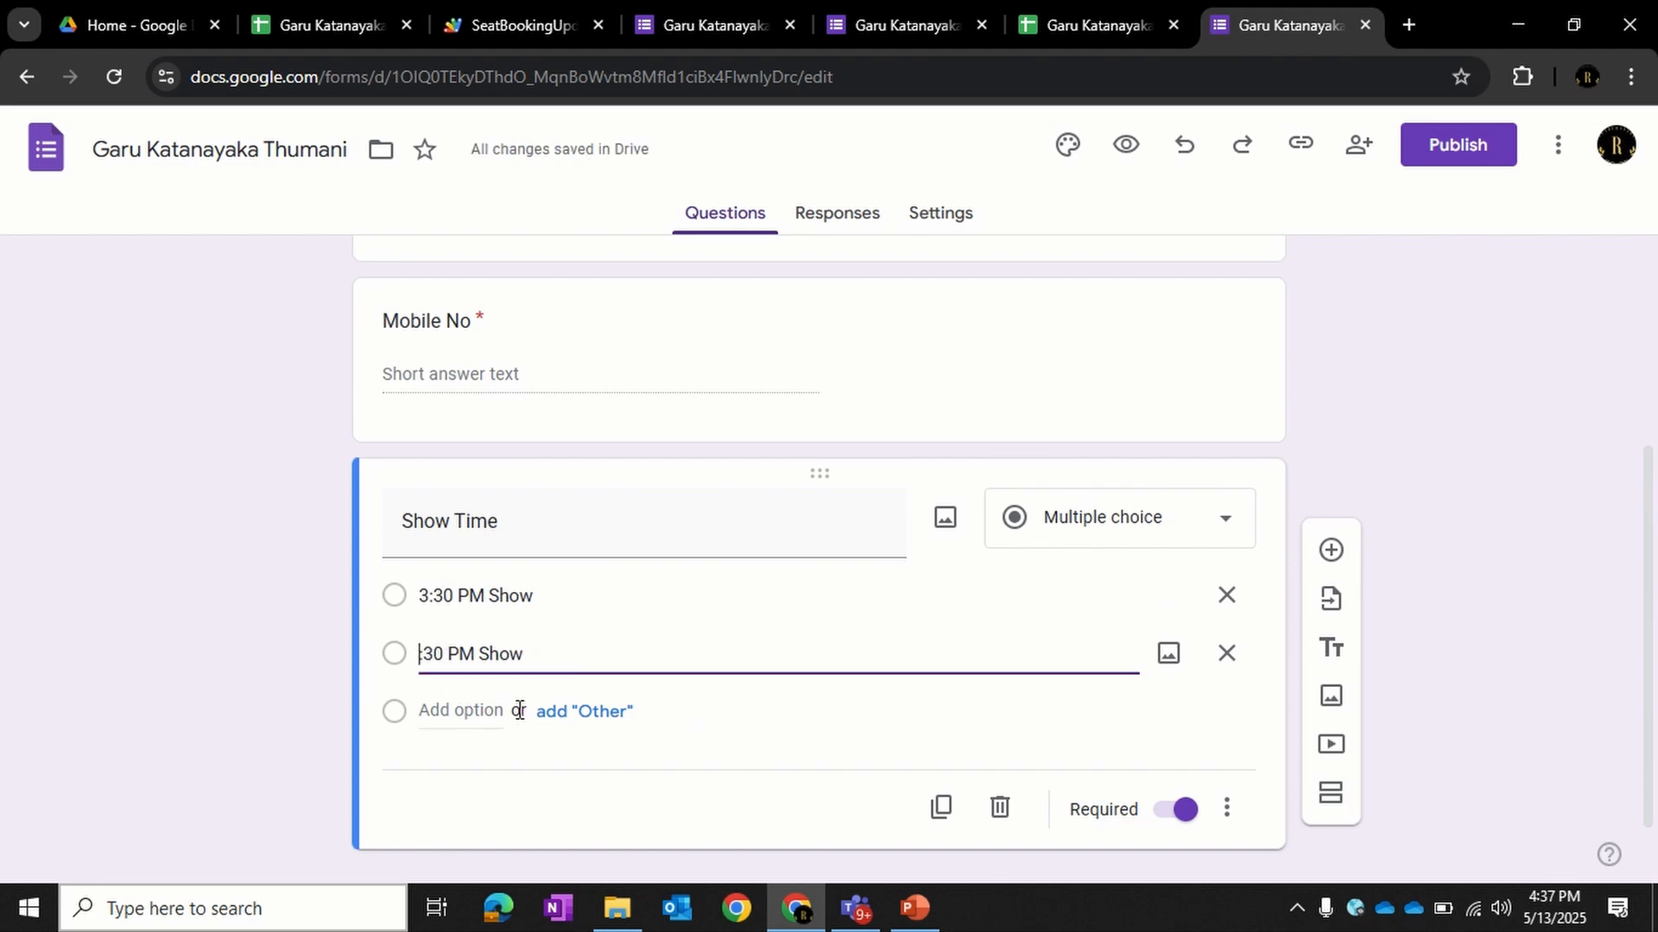
type("6")
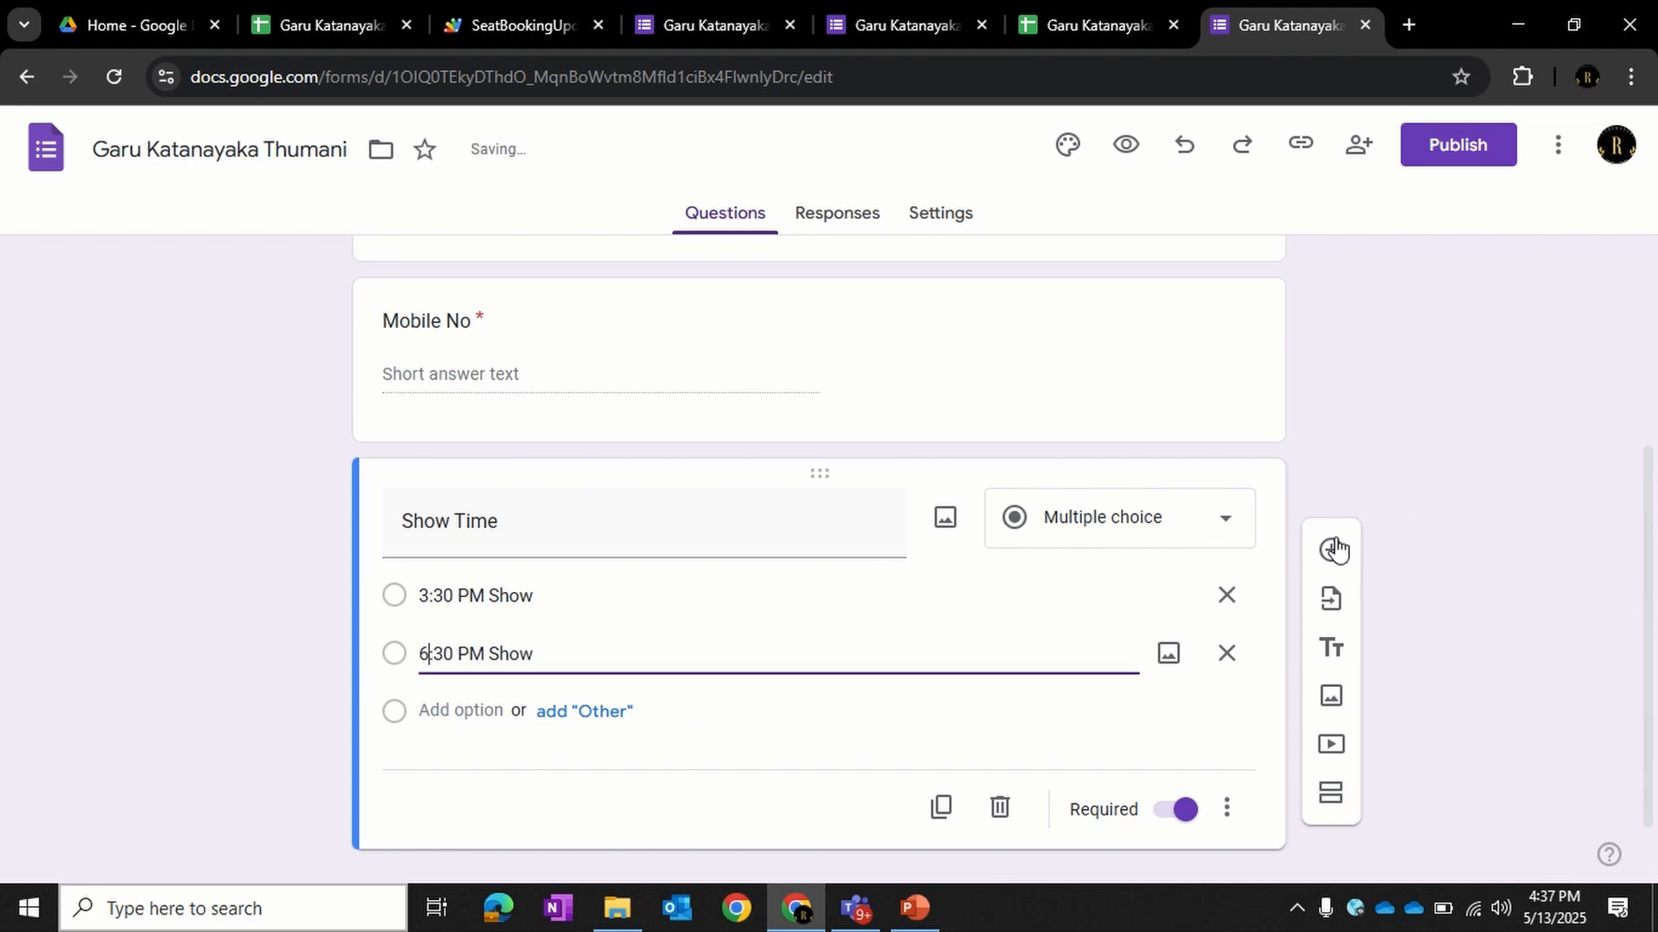
left_click(1398, 498)
- Add a multiple choice question named Seat Categories below Show Time, using the existing booking form as reference
scroll(981, 644, "down", 1)
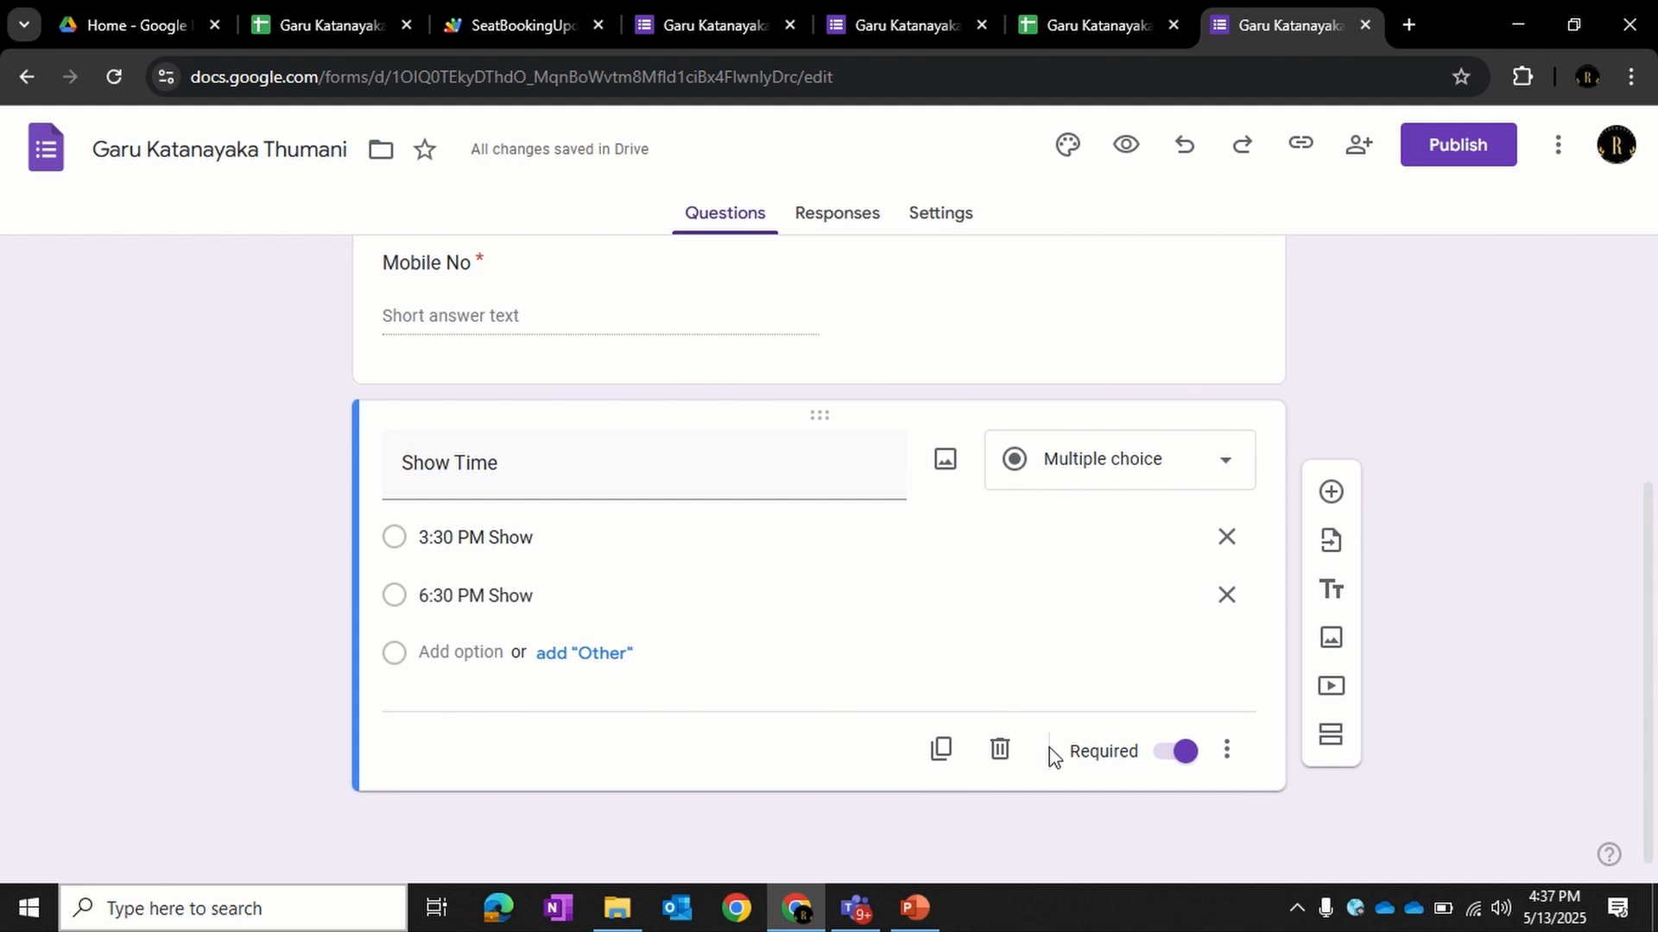
left_click(1330, 494)
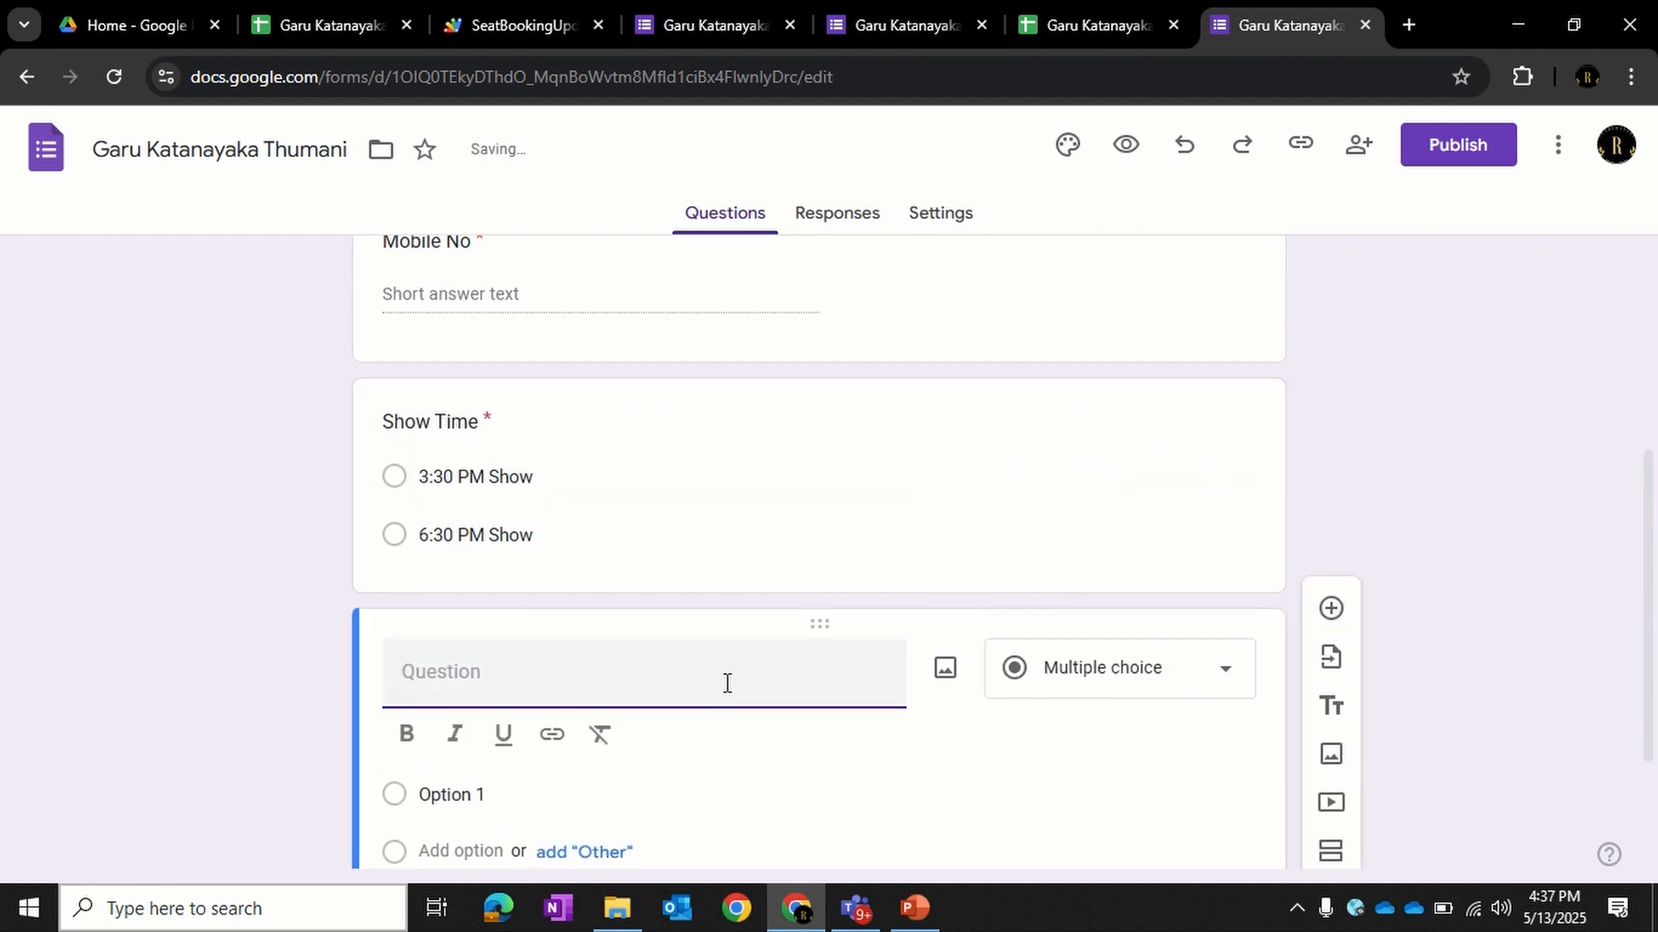
left_click(906, 24)
scroll(867, 570, "down", 12)
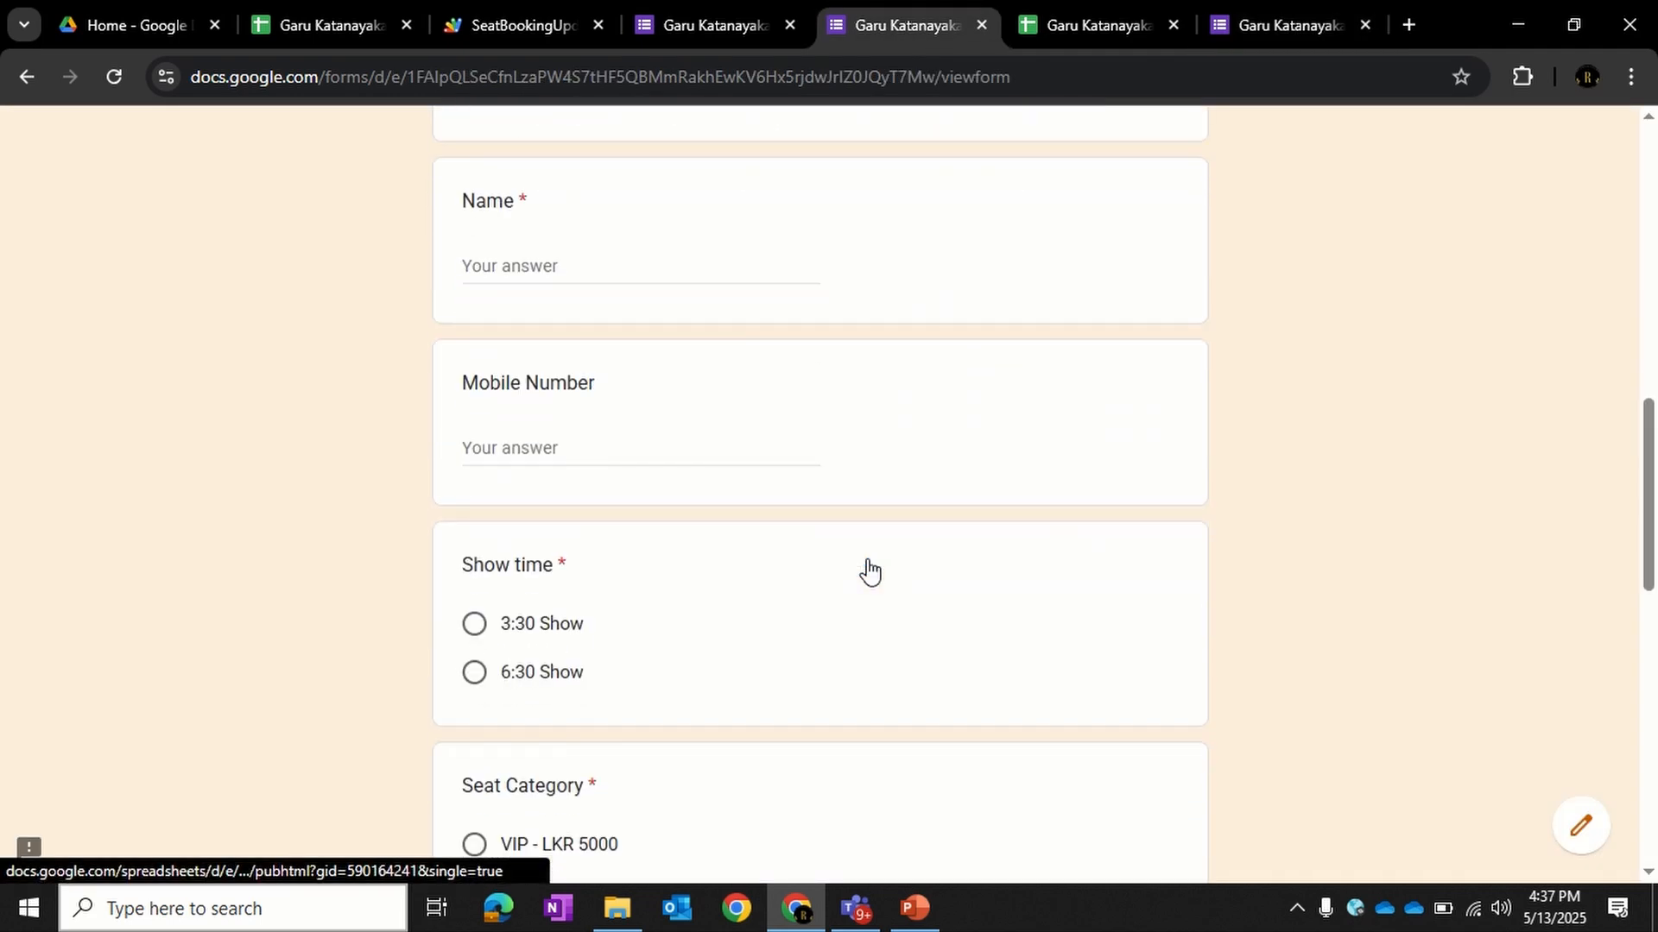
scroll(867, 570, "down", 4)
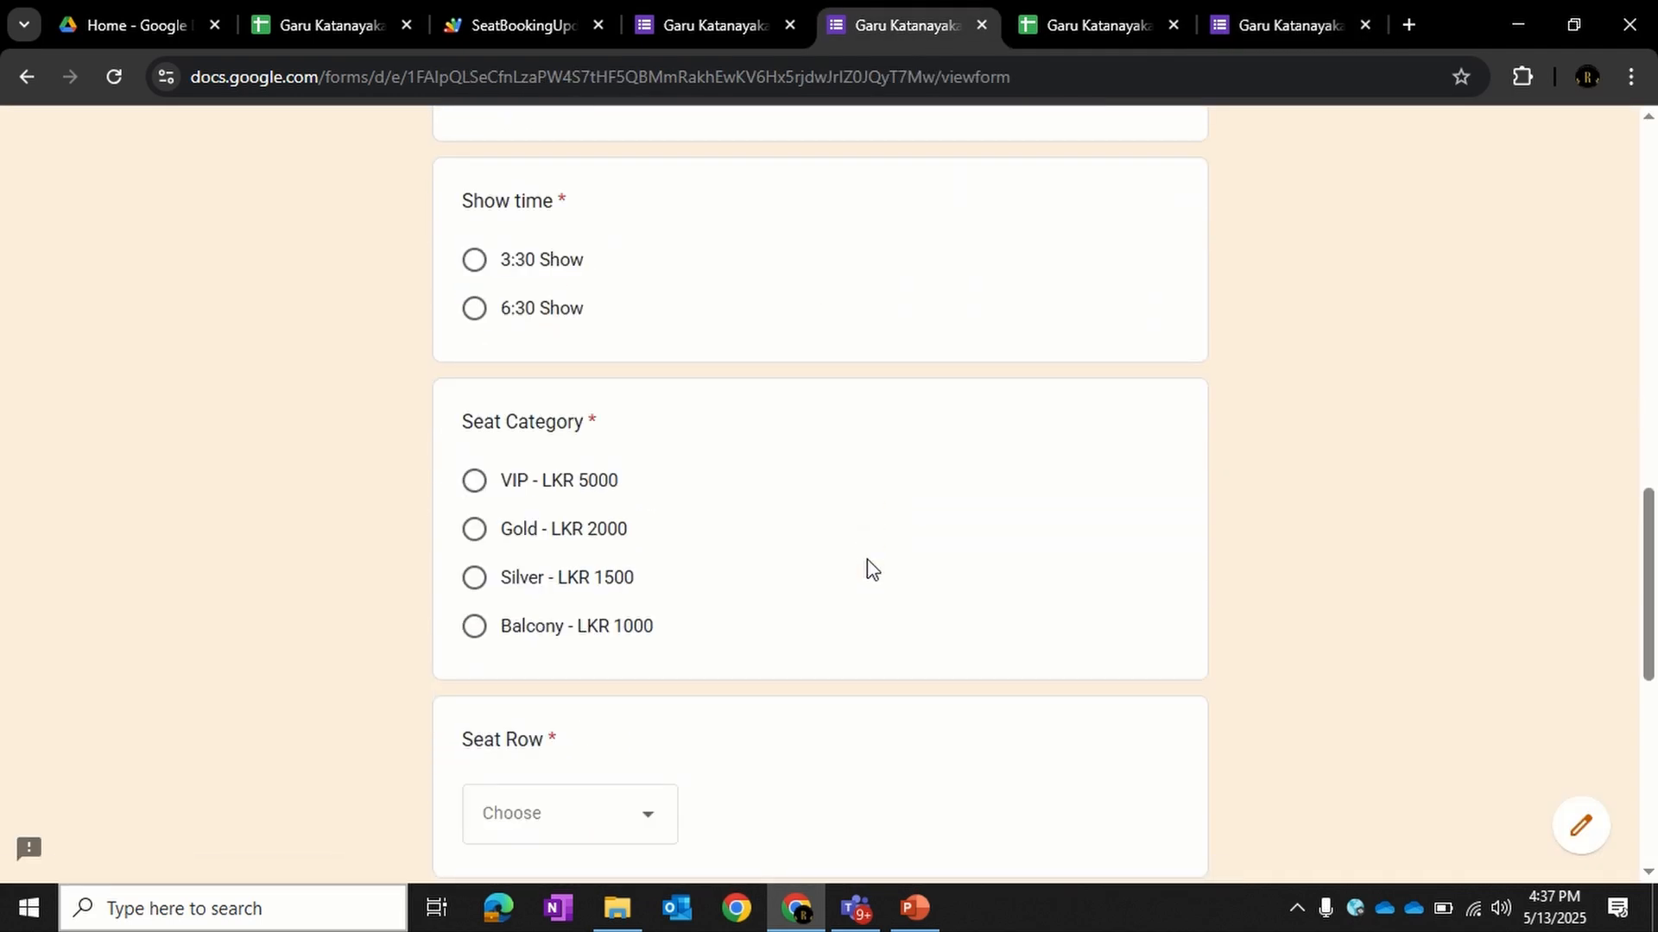
scroll(868, 568, "up", 3)
left_click(1285, 26)
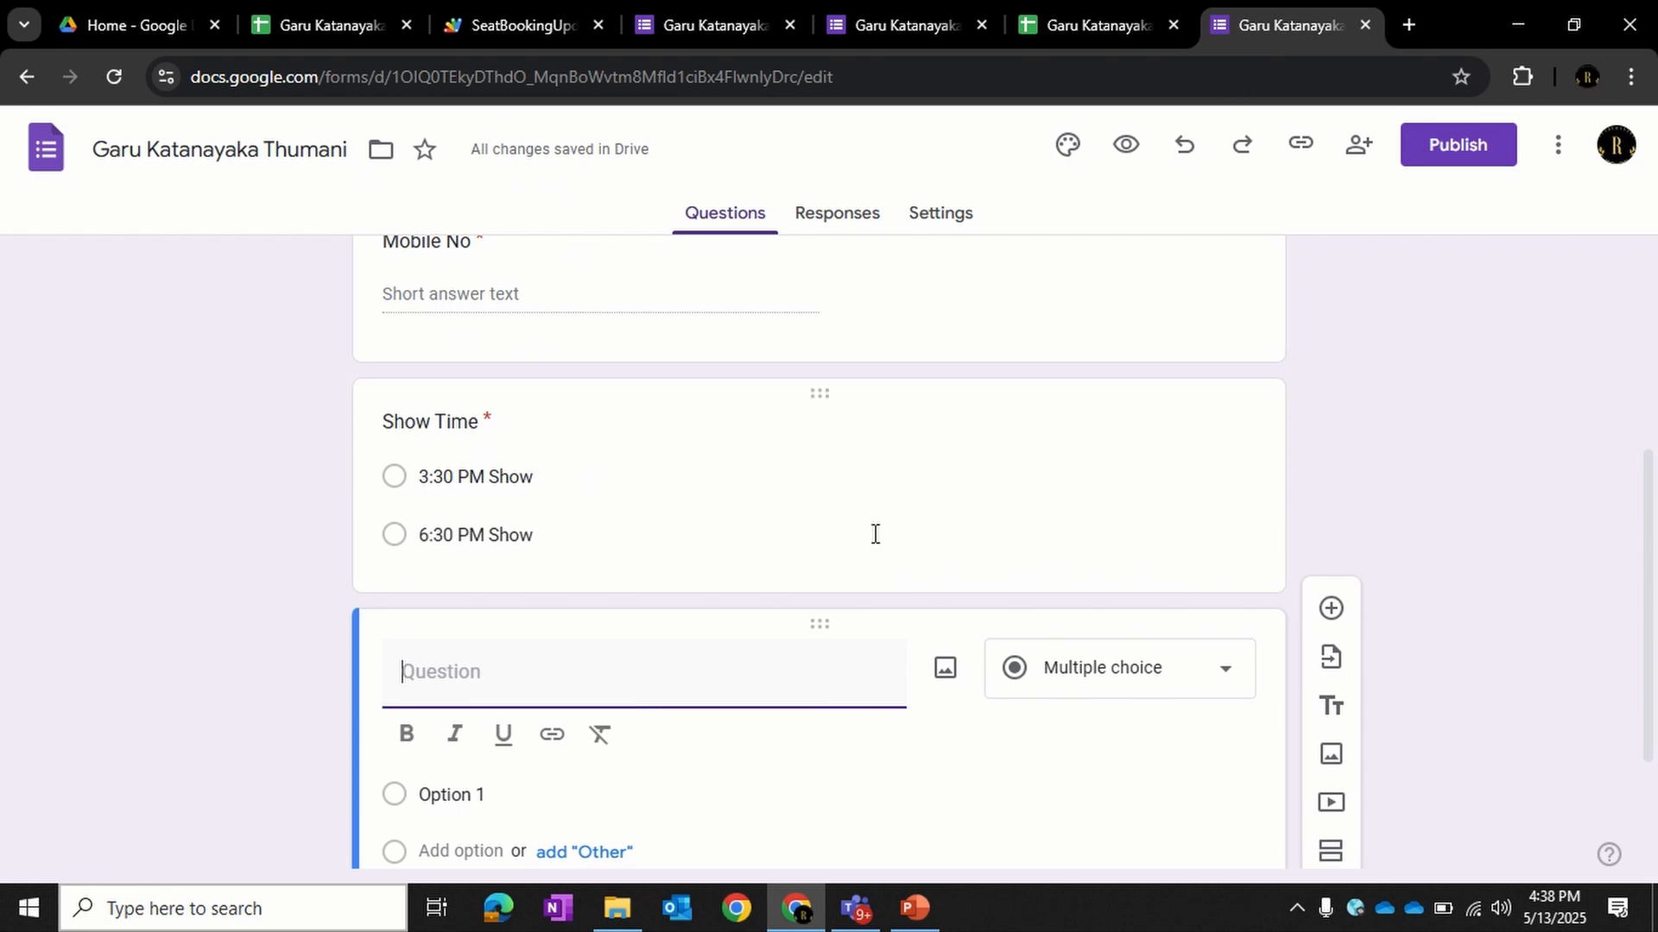
scroll(754, 588, "down", 3)
type("S")
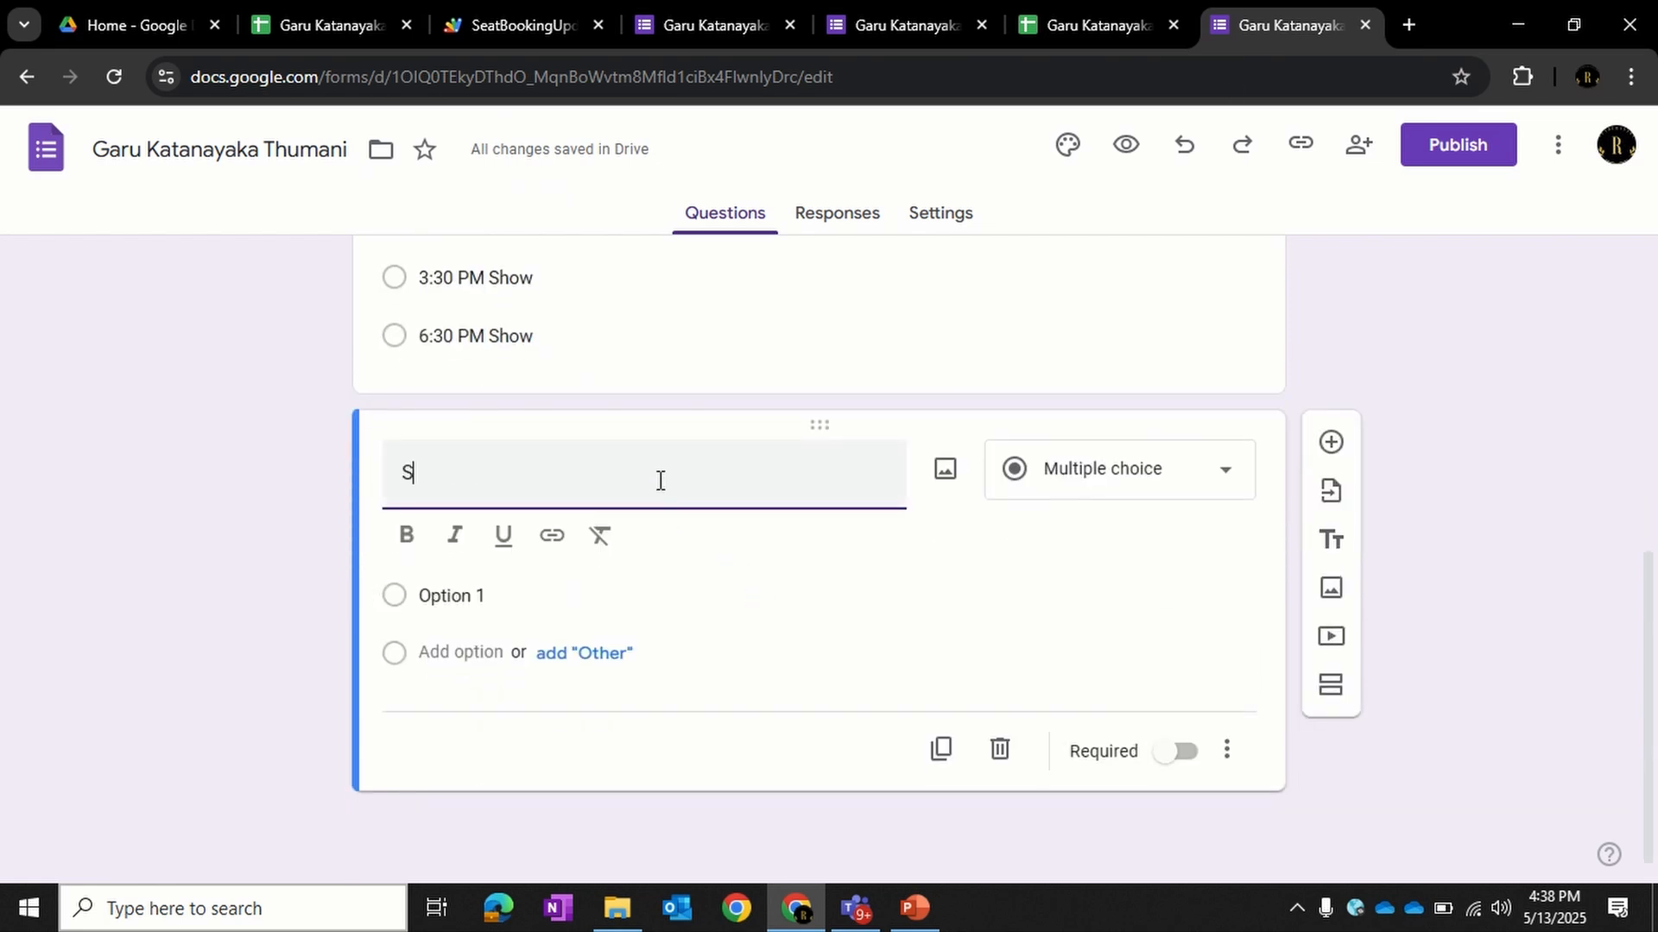
type("eat Categories")
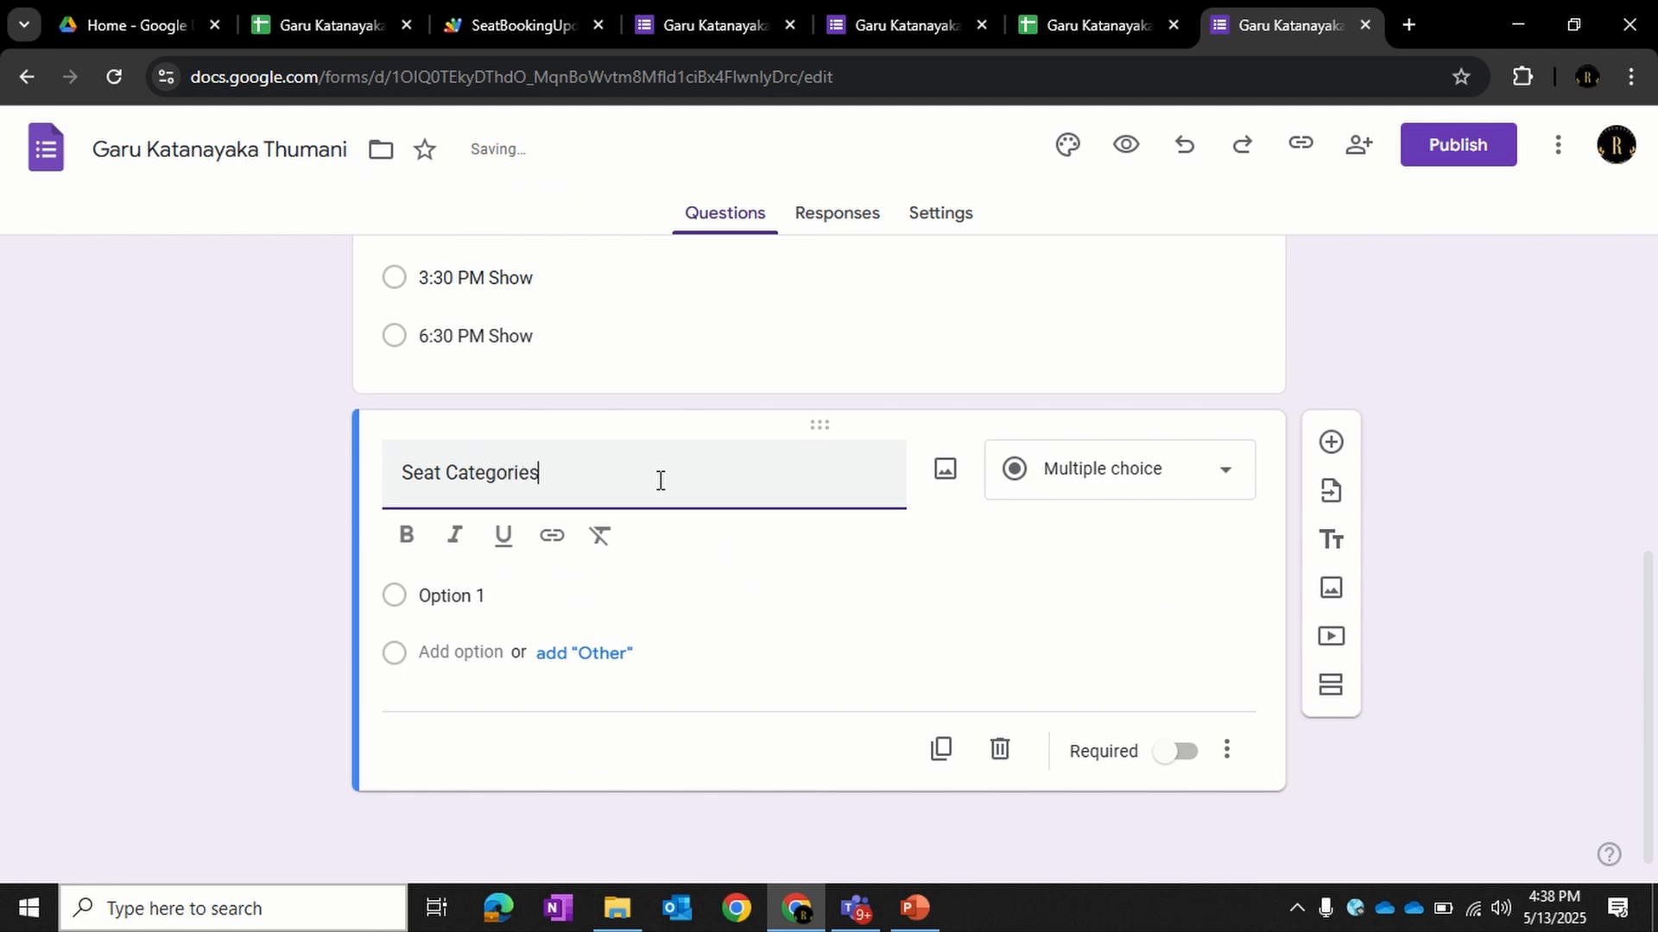
- Enter VIP and Gold as the first two options of the Seat Categories question
left_click(542, 595)
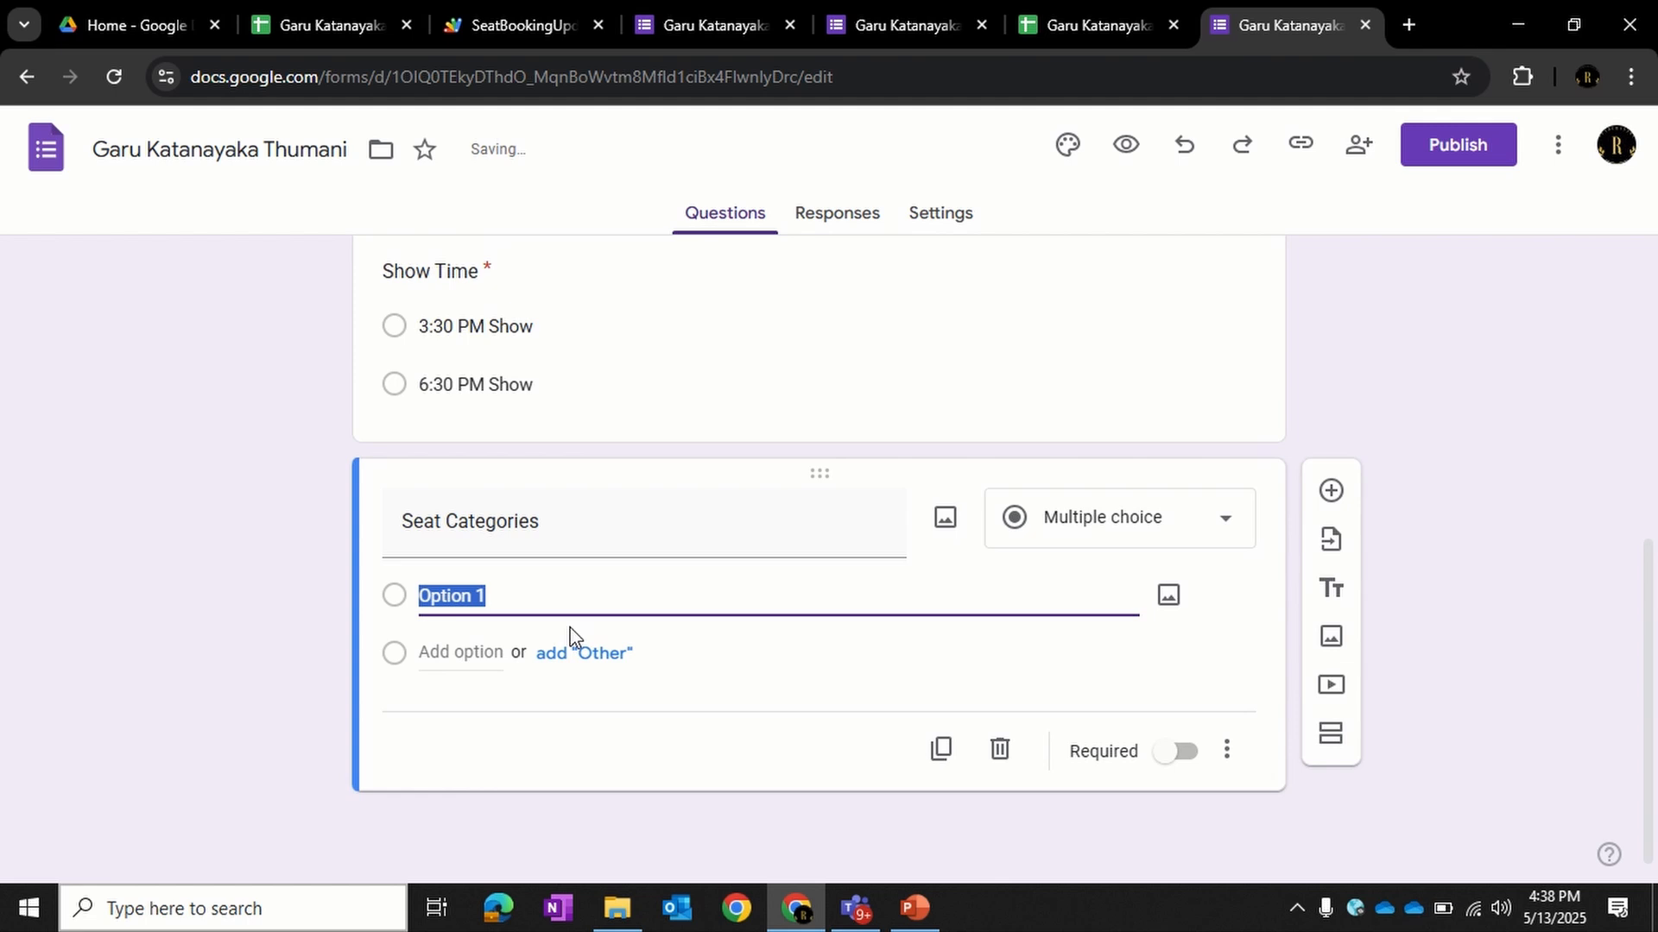
type("VIP")
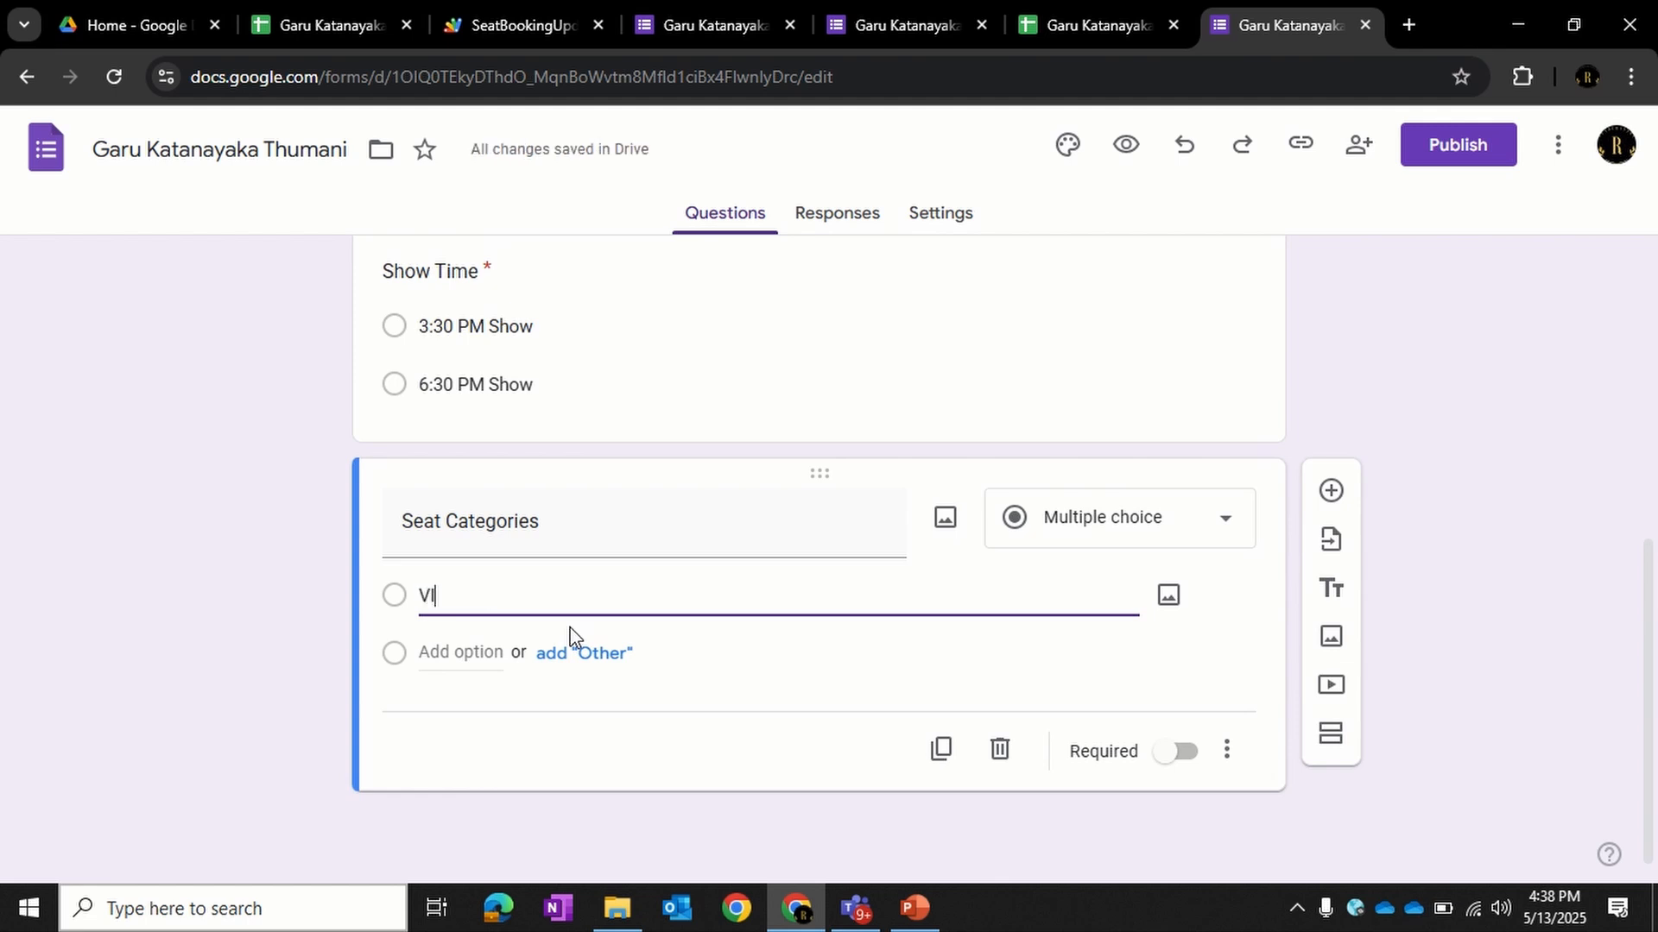
left_click(559, 658)
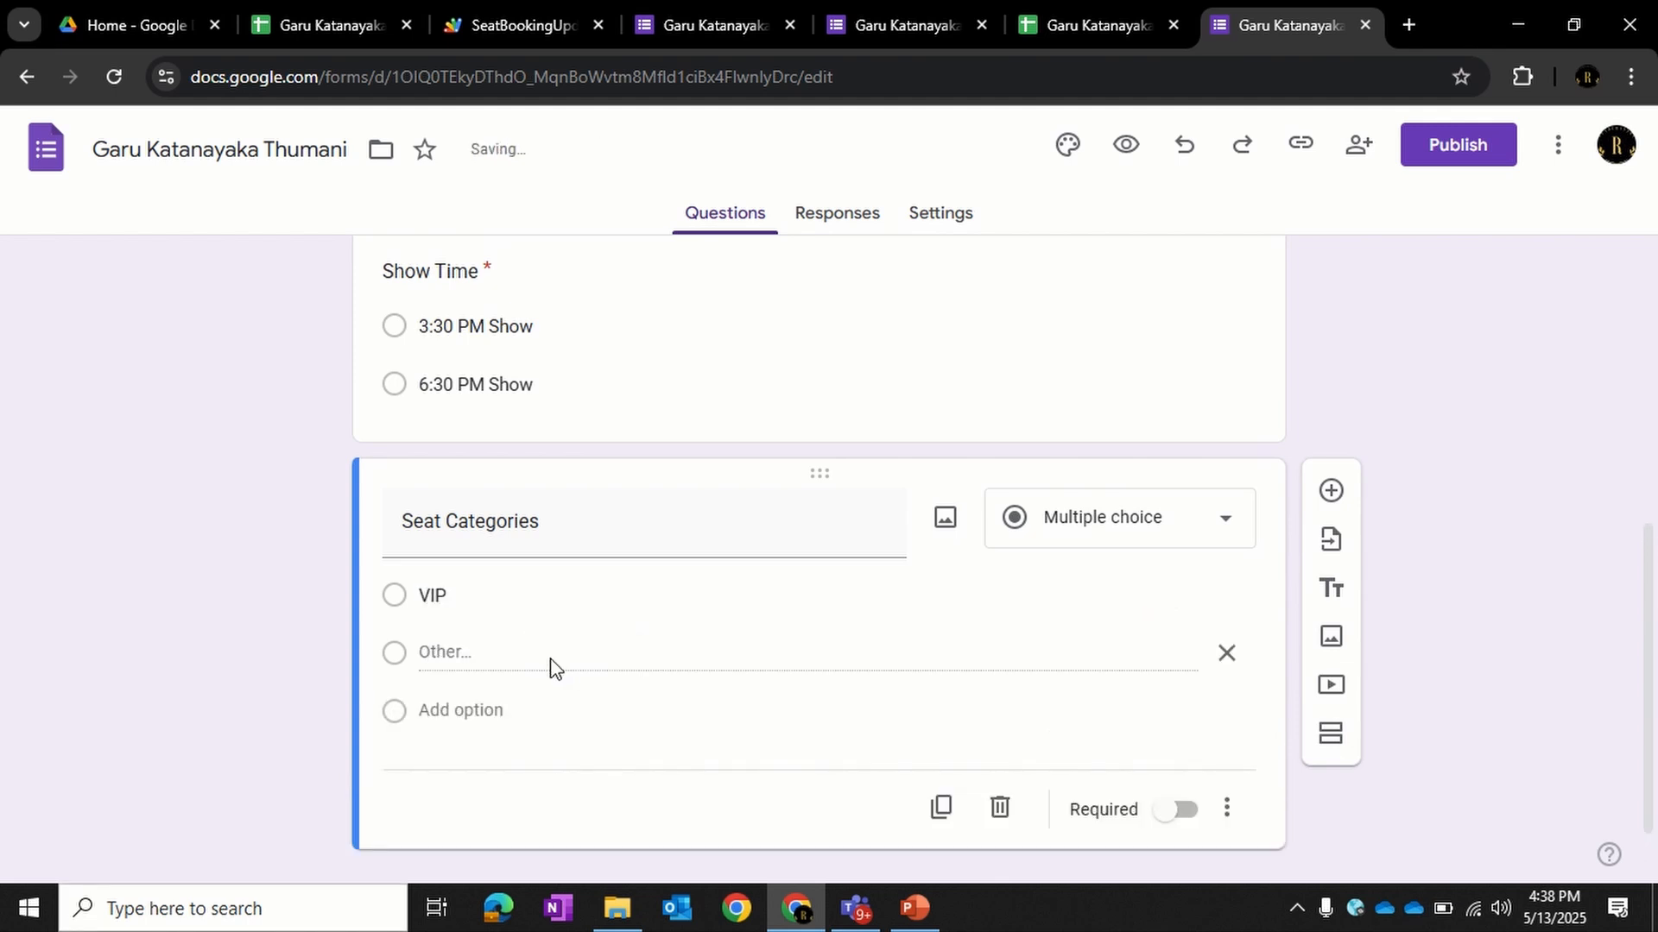
left_click(1226, 653)
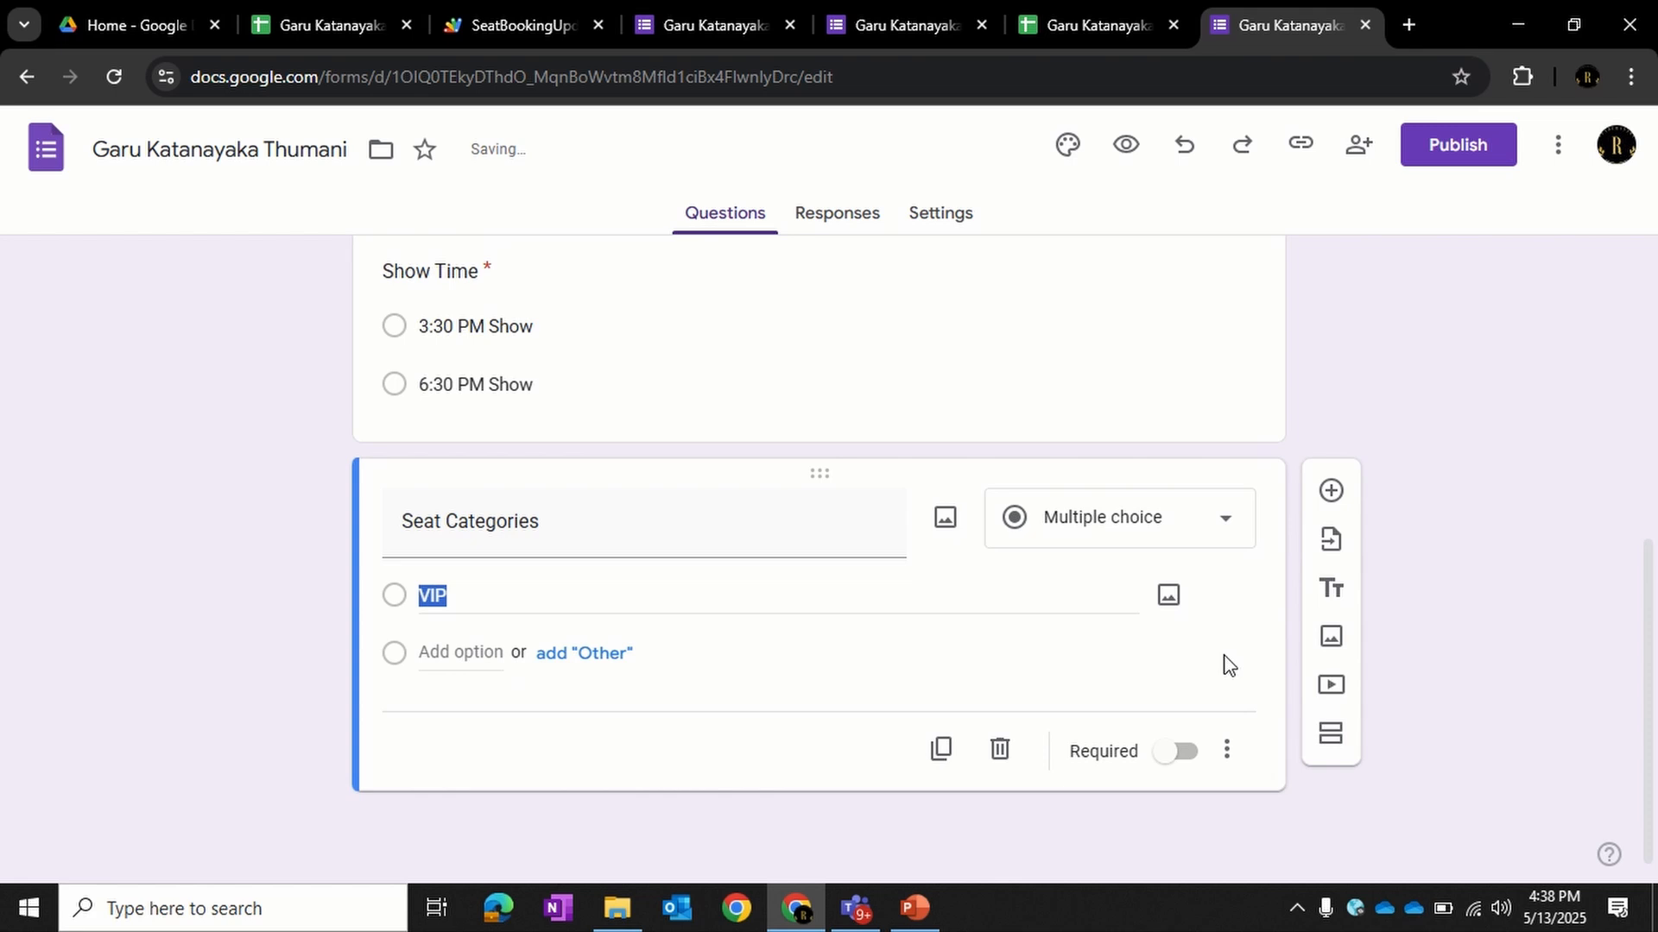
left_click(458, 658)
type("Gol")
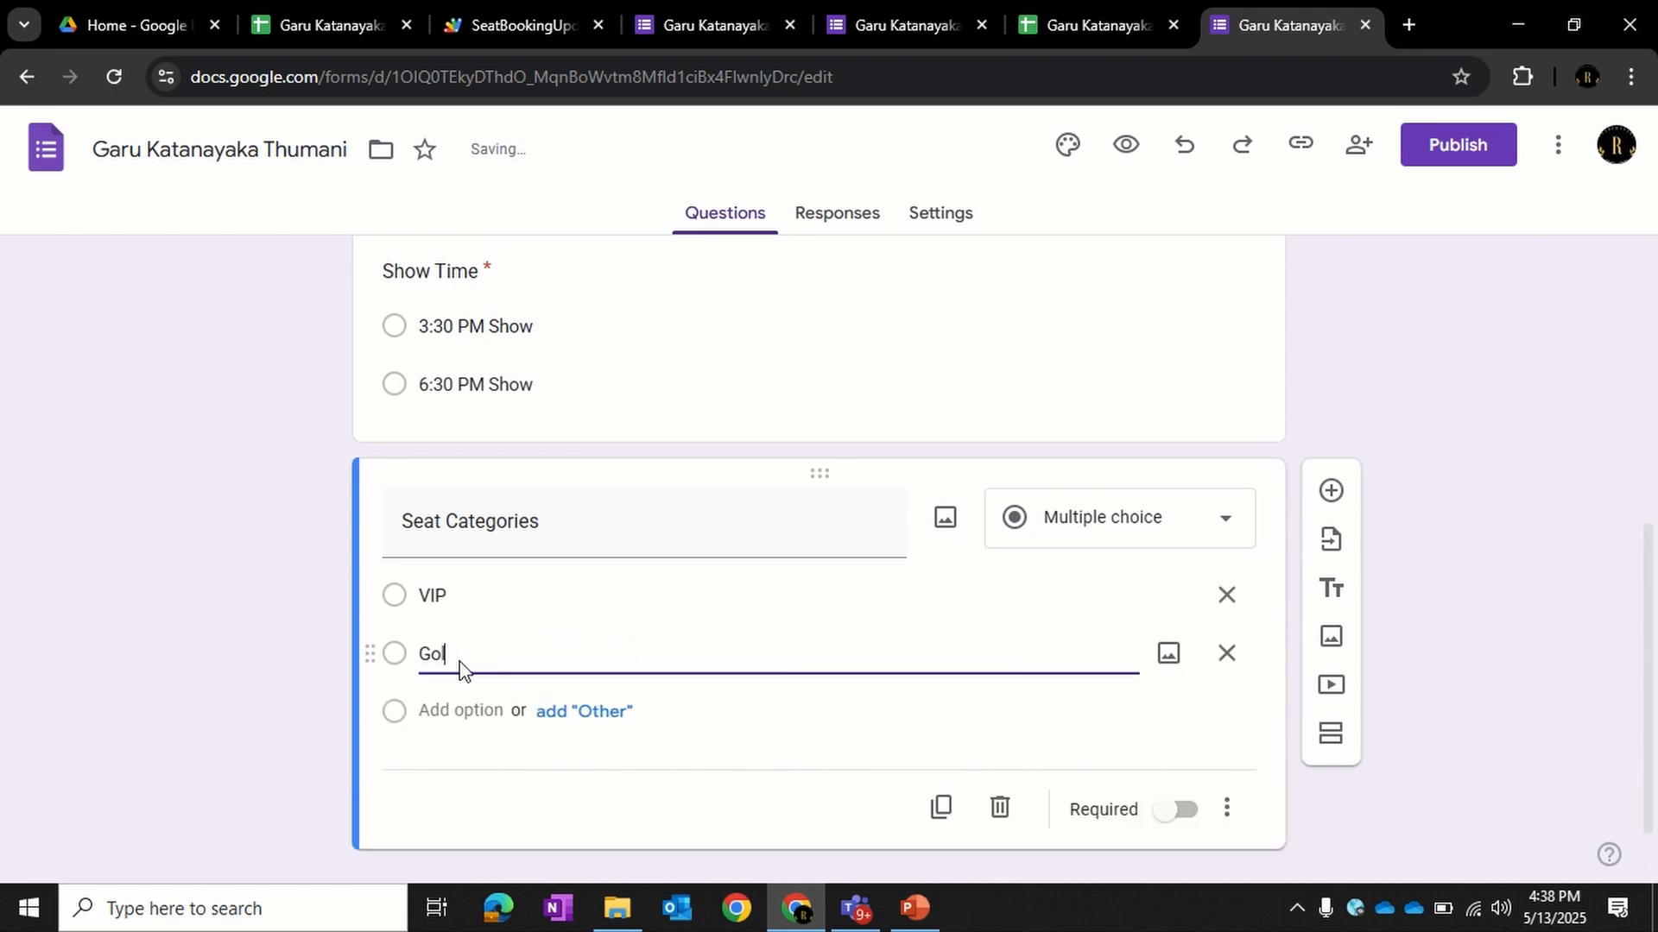
type("d")
- Add Silver and Balcony as the third and fourth options of the Seat Categories question
left_click(463, 713)
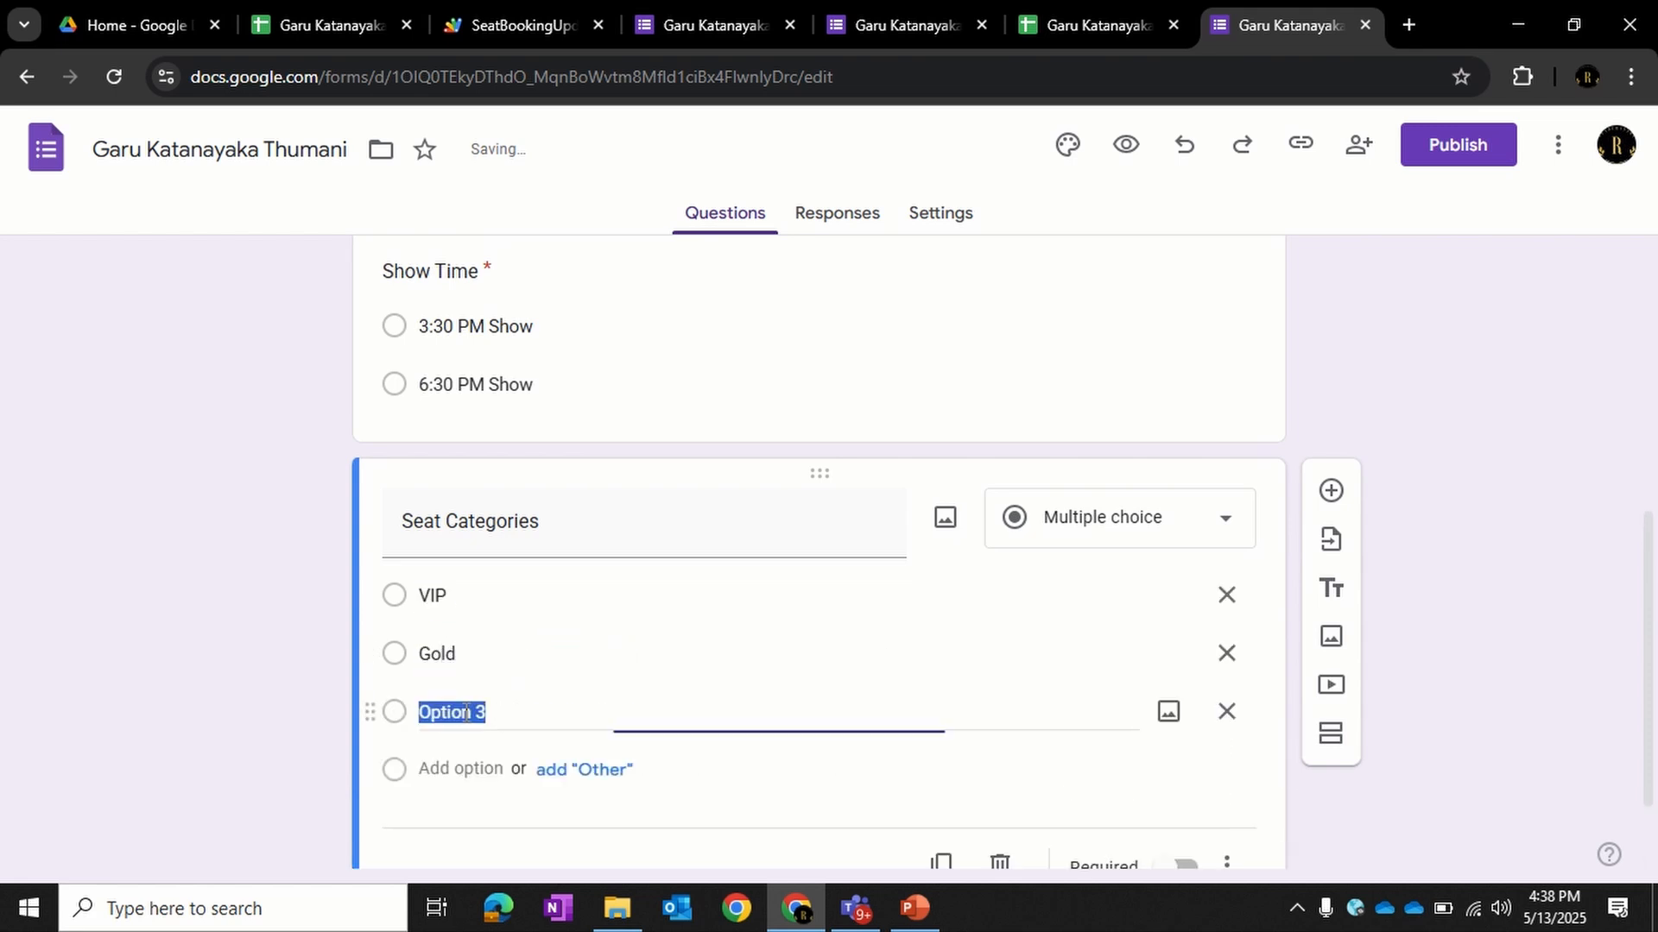
type("Silve")
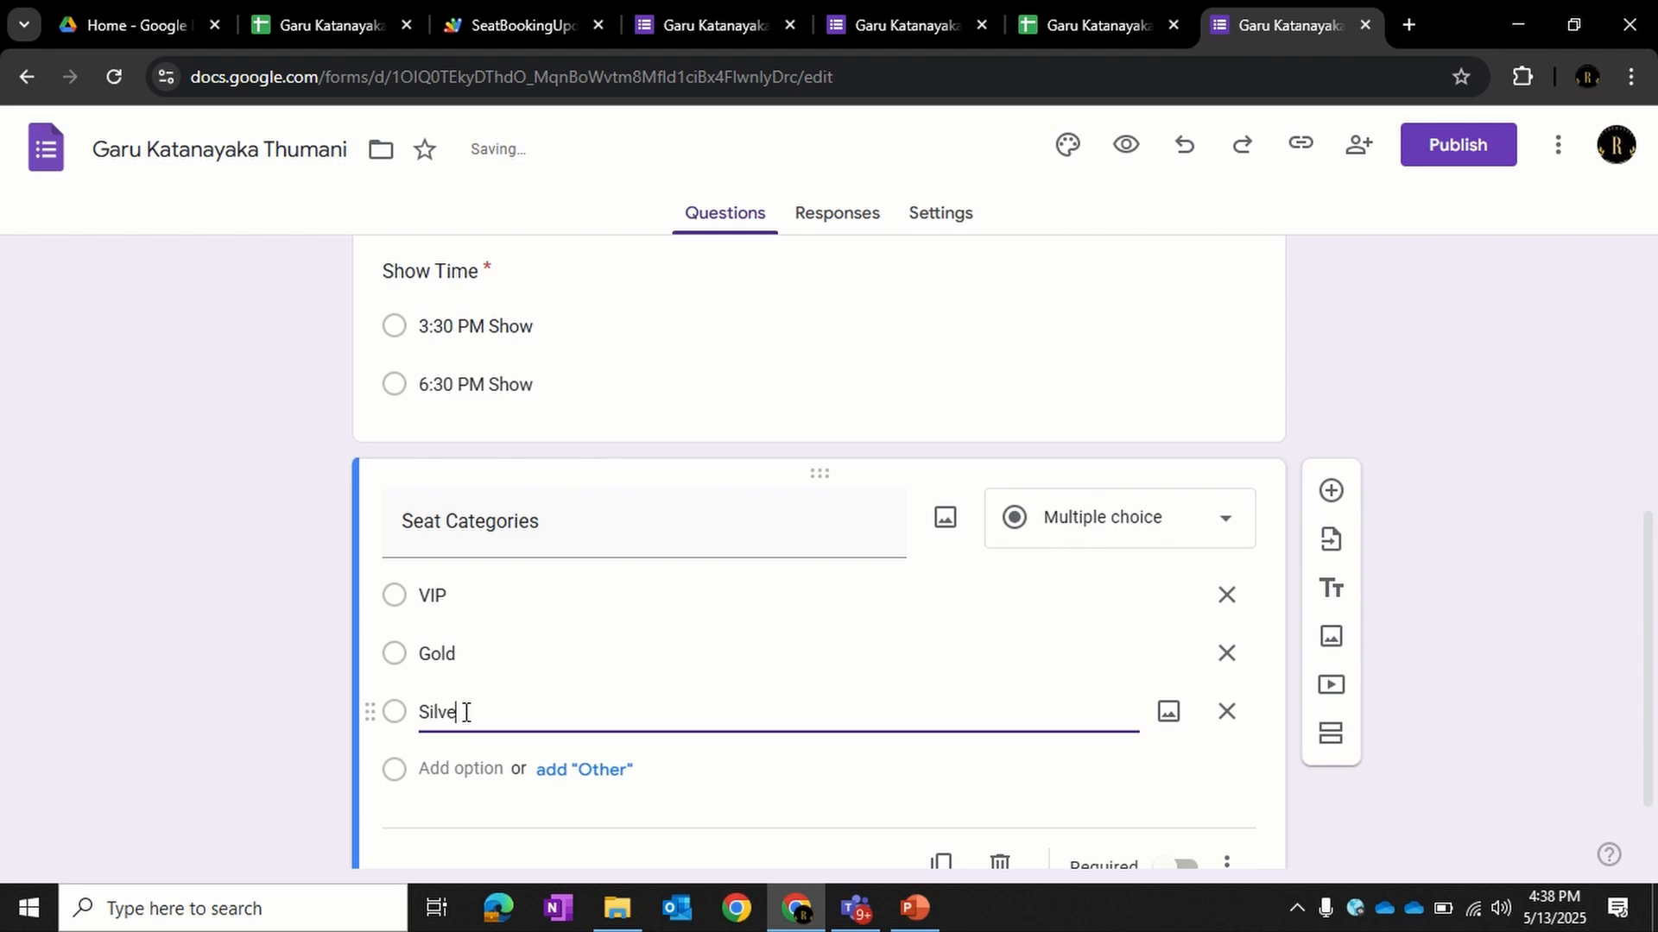
type("r")
left_click(457, 768)
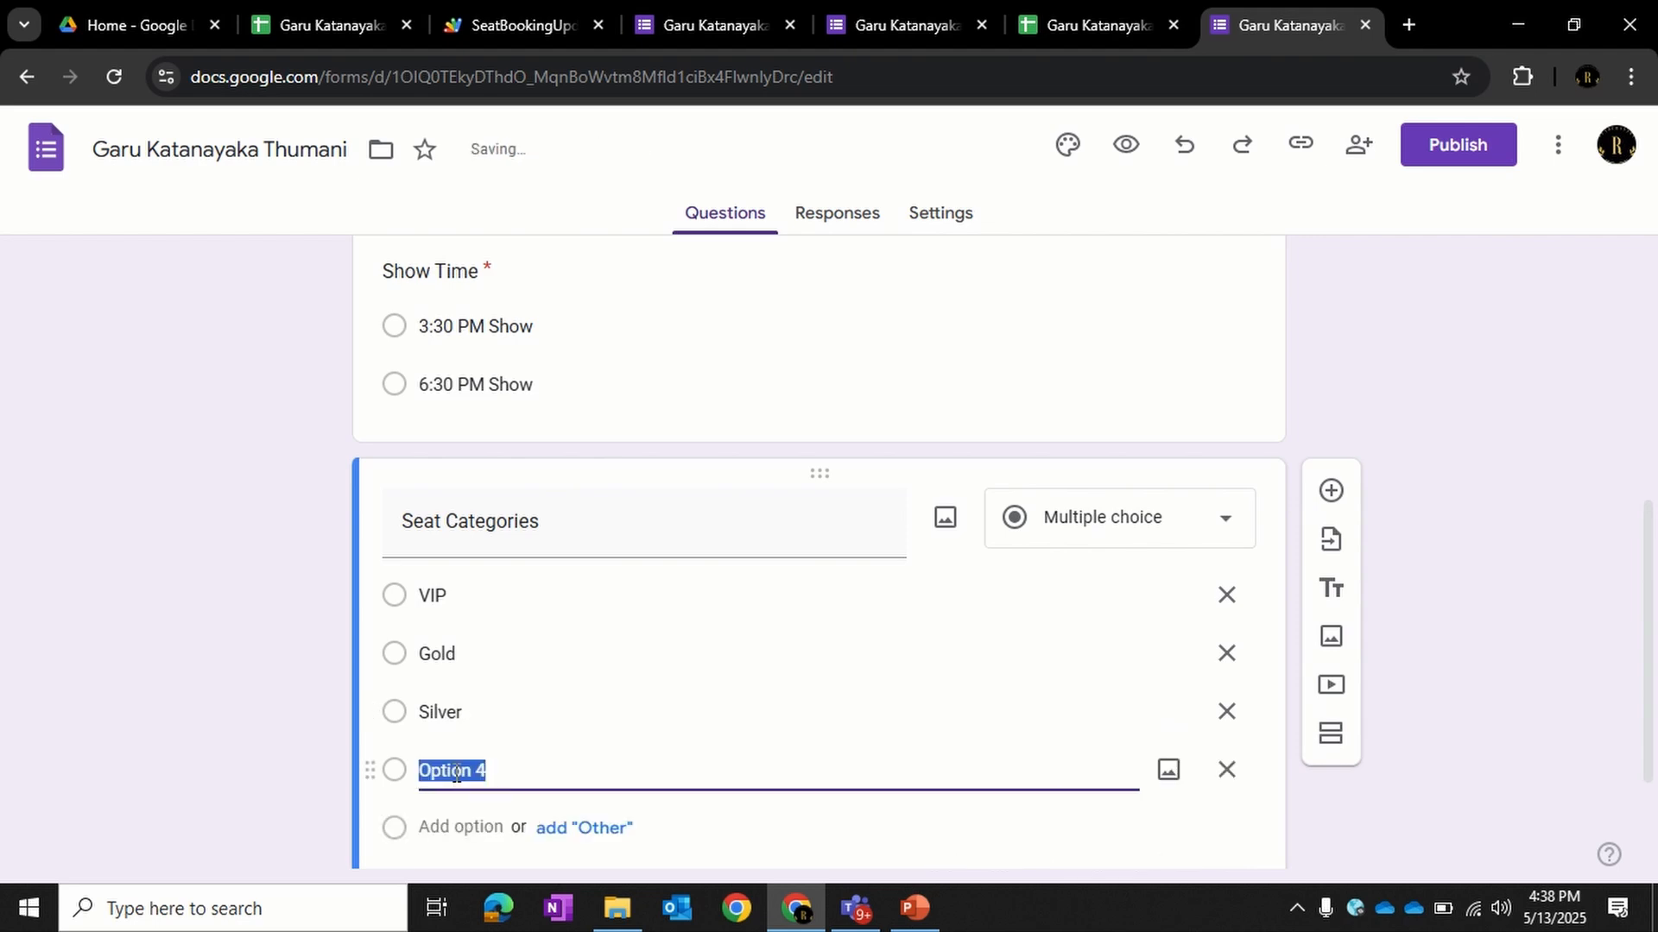
type("Ba")
key("BackSpace")
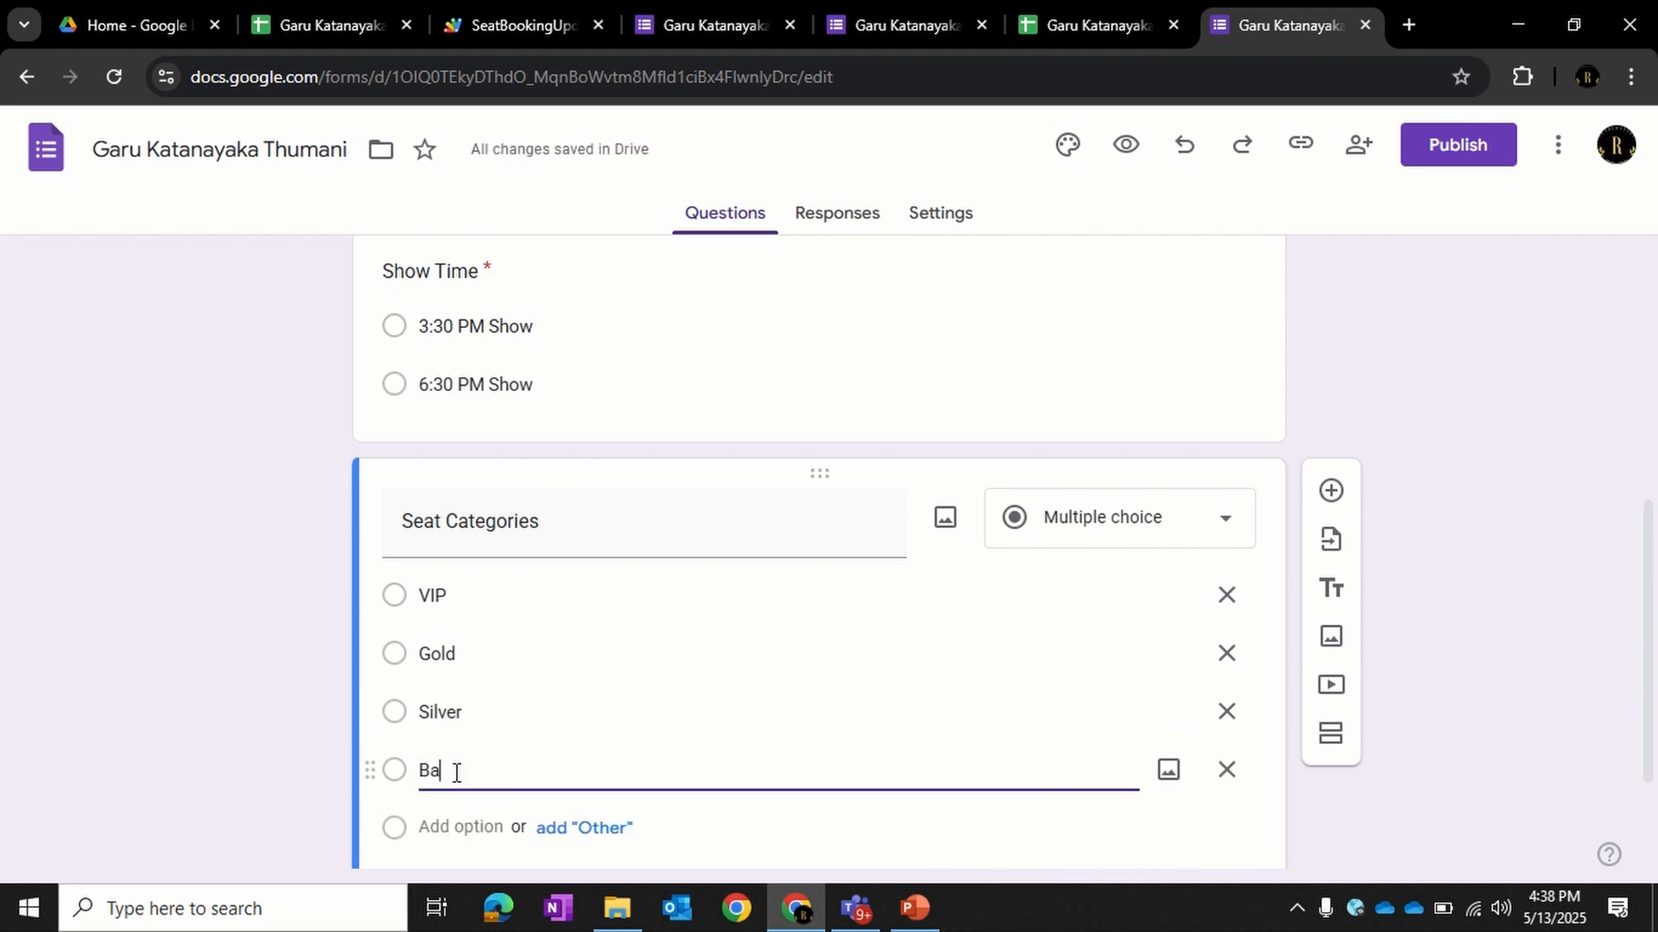
type("lcony")
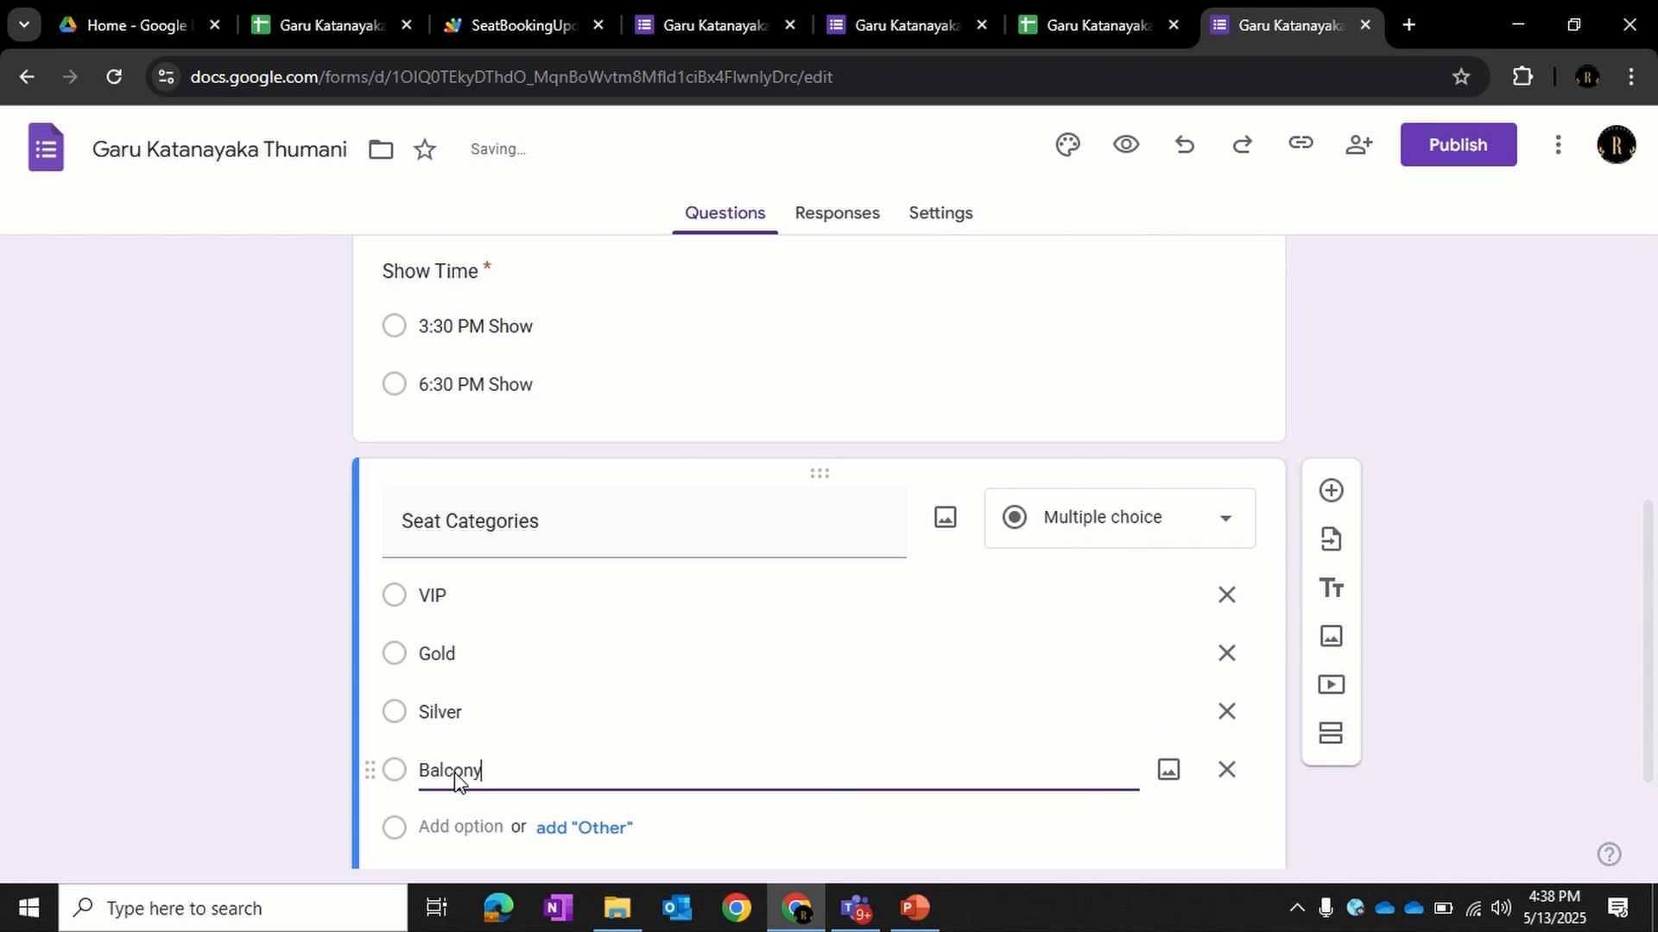
scroll(559, 702, "down", 2)
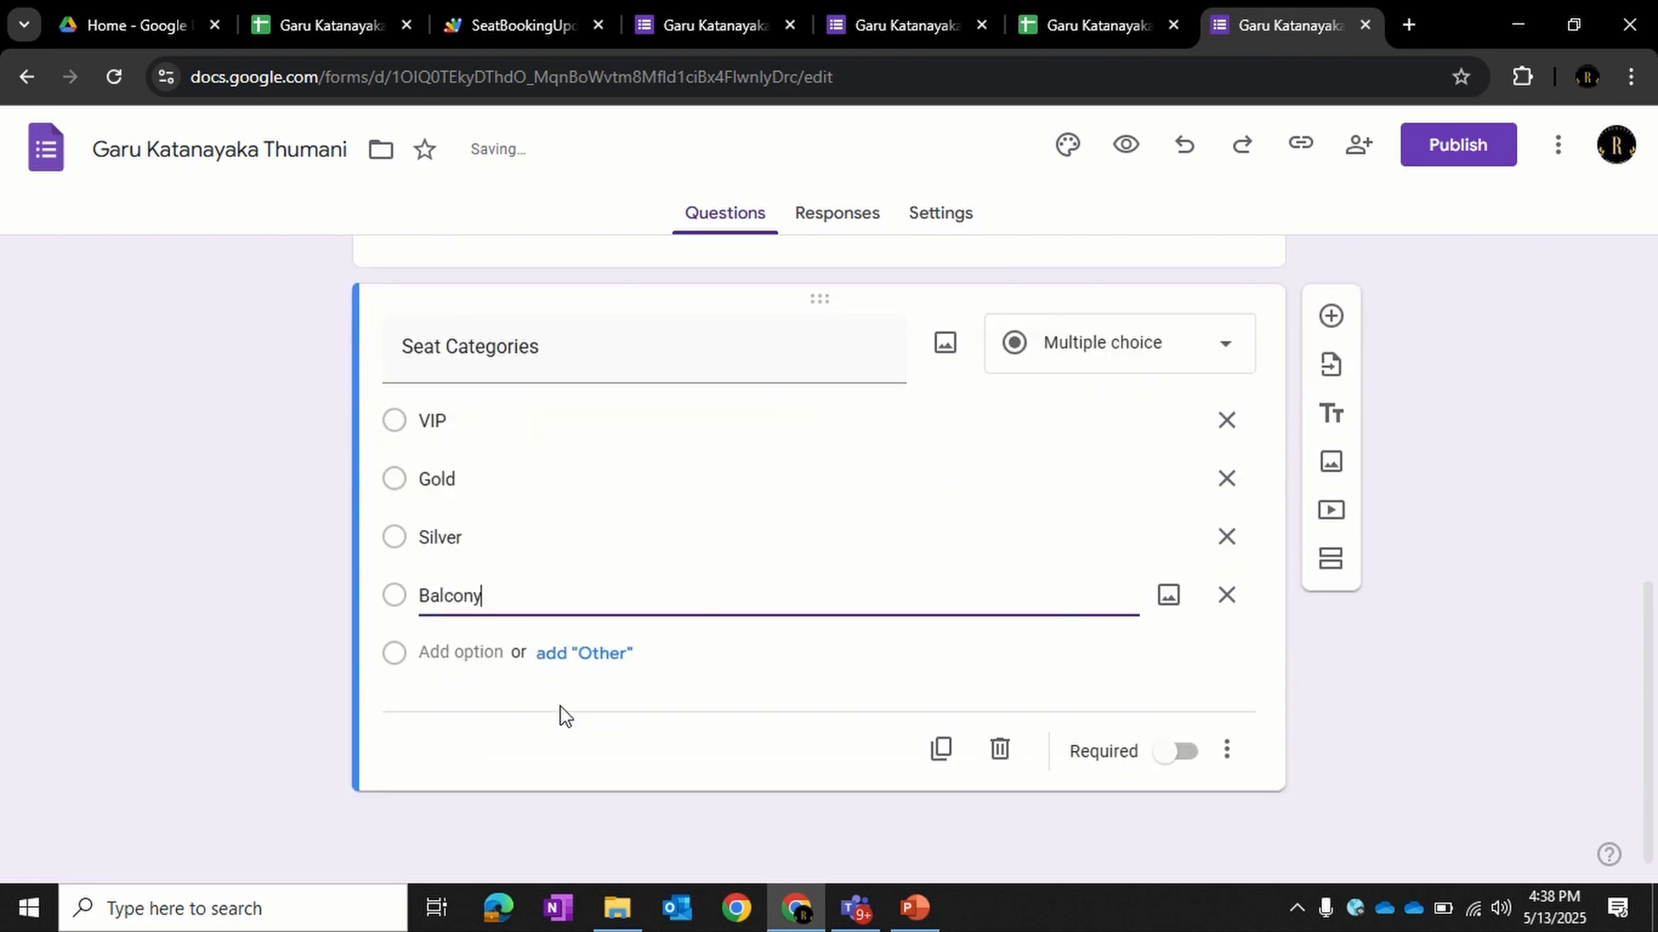
left_click(561, 706)
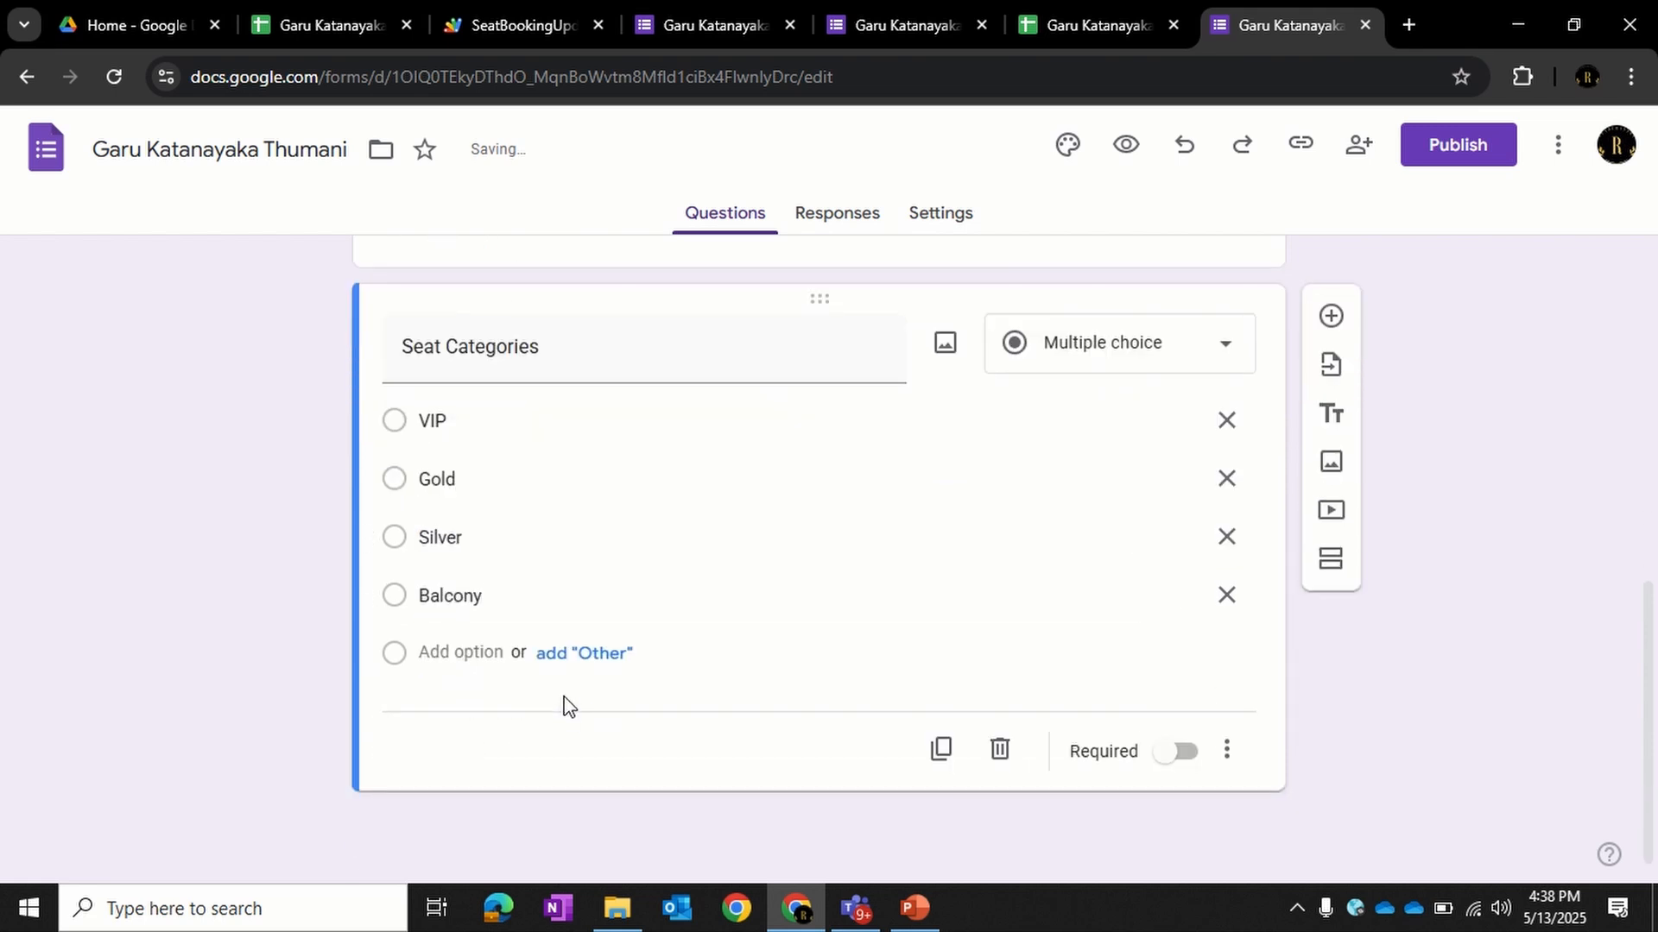
- Add a dropdown question named Seat Row below Seat Categories, checking the existing booking form for the question's name and type
left_click(1330, 317)
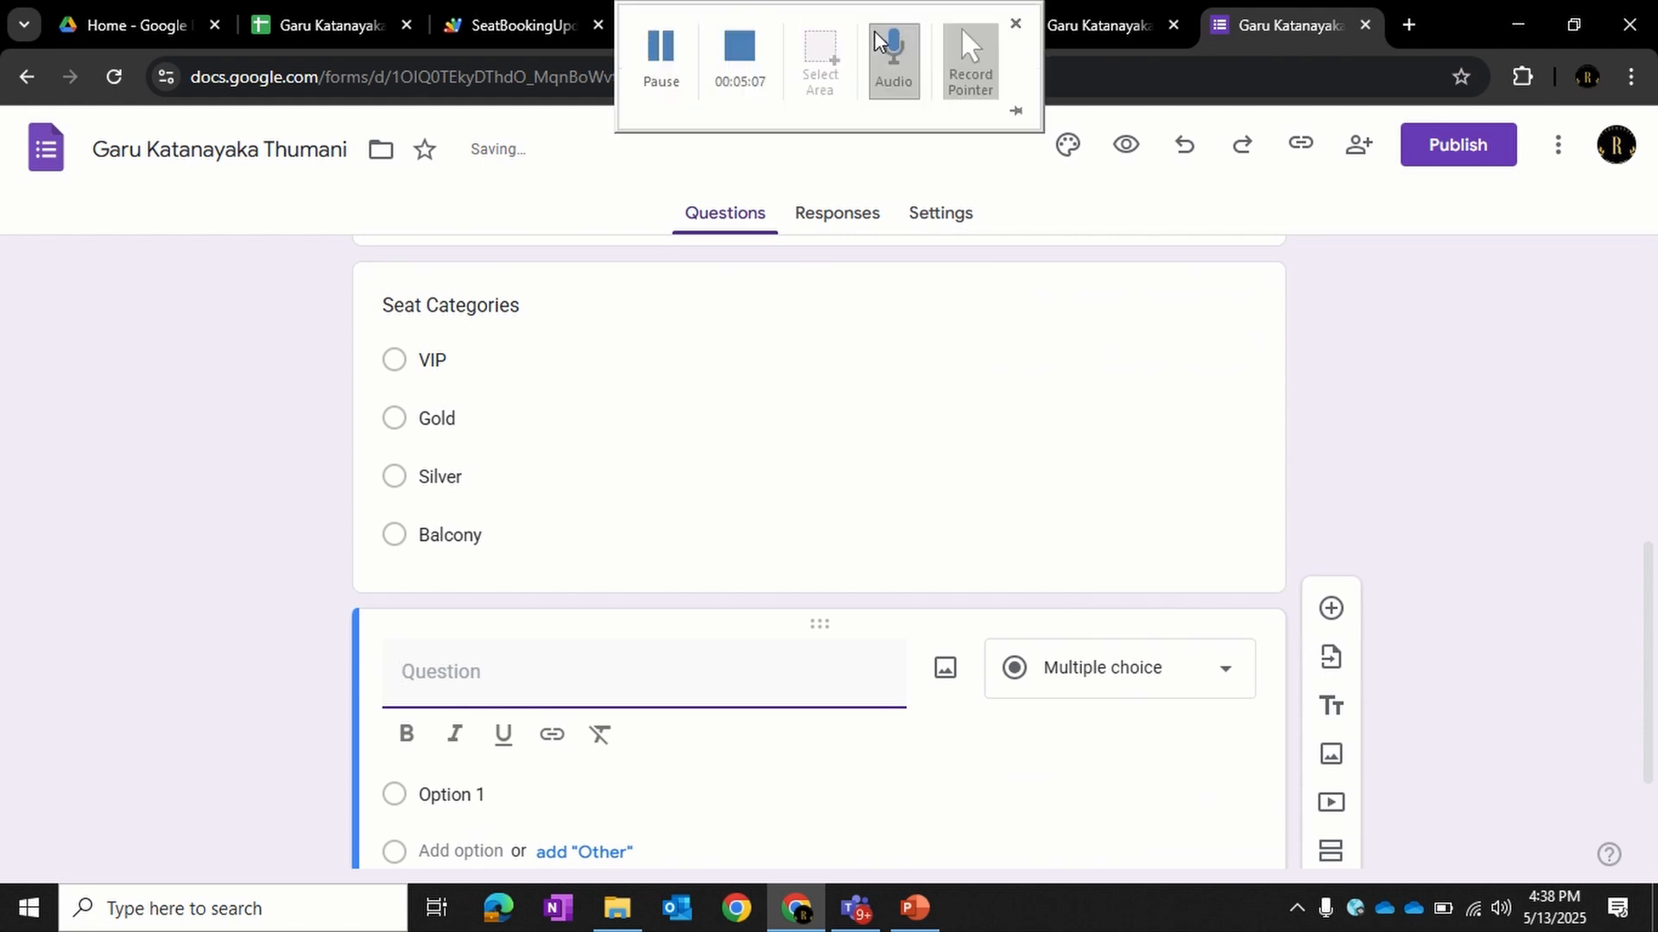
left_click(920, 26)
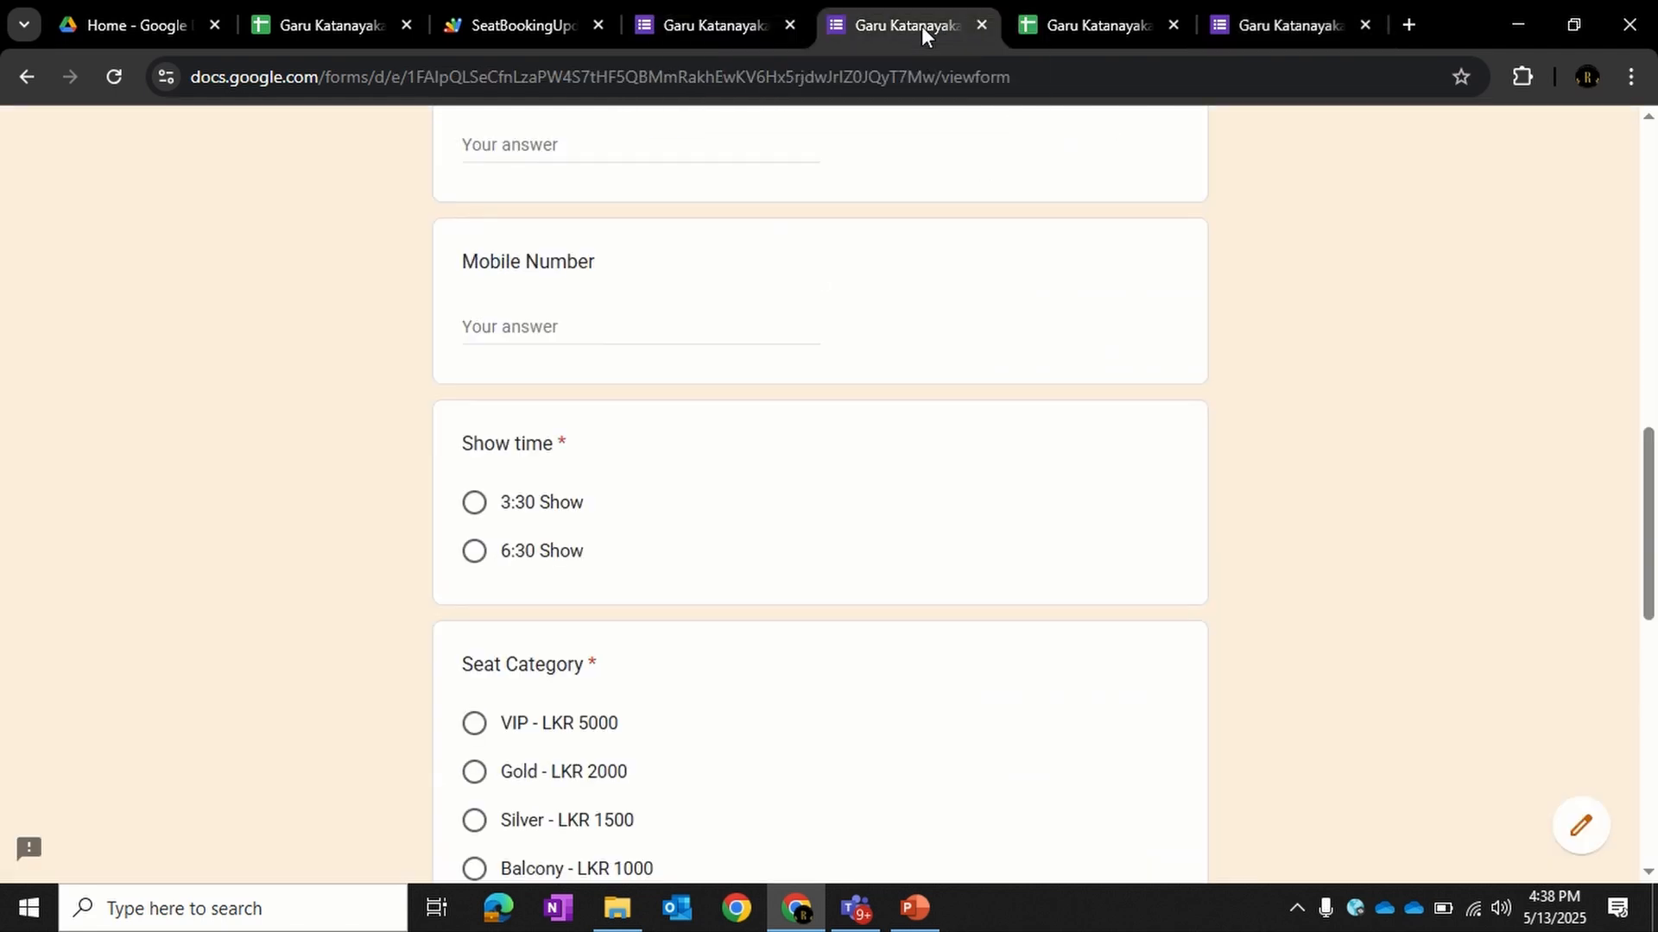
scroll(876, 509, "down", 7)
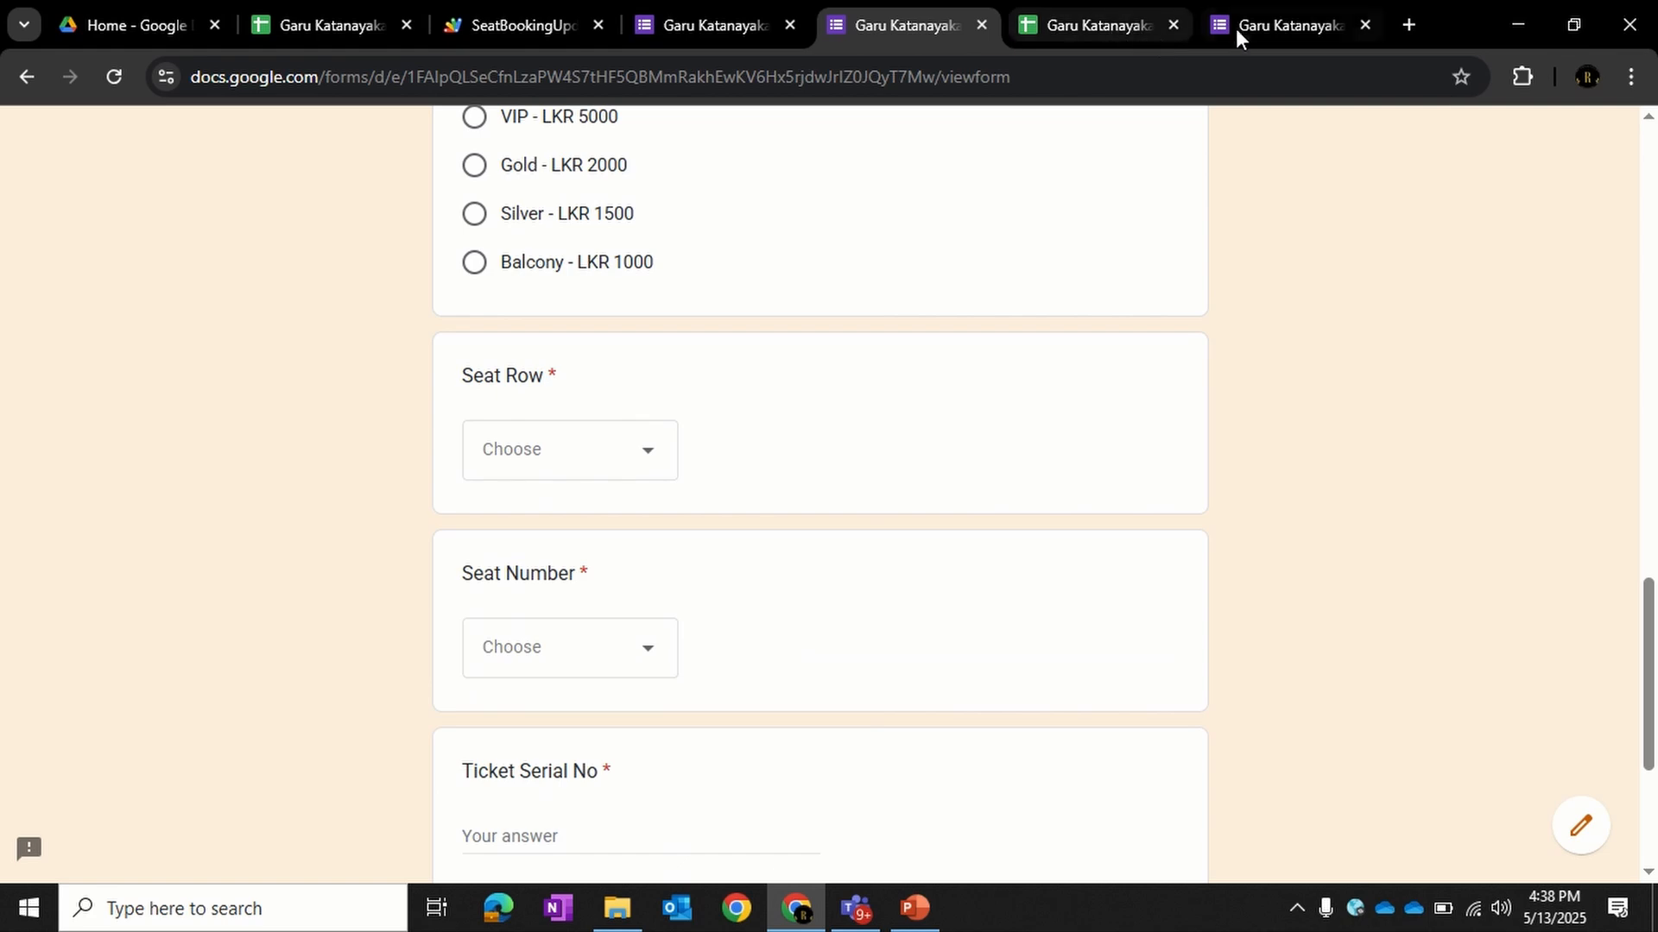
left_click(1268, 30)
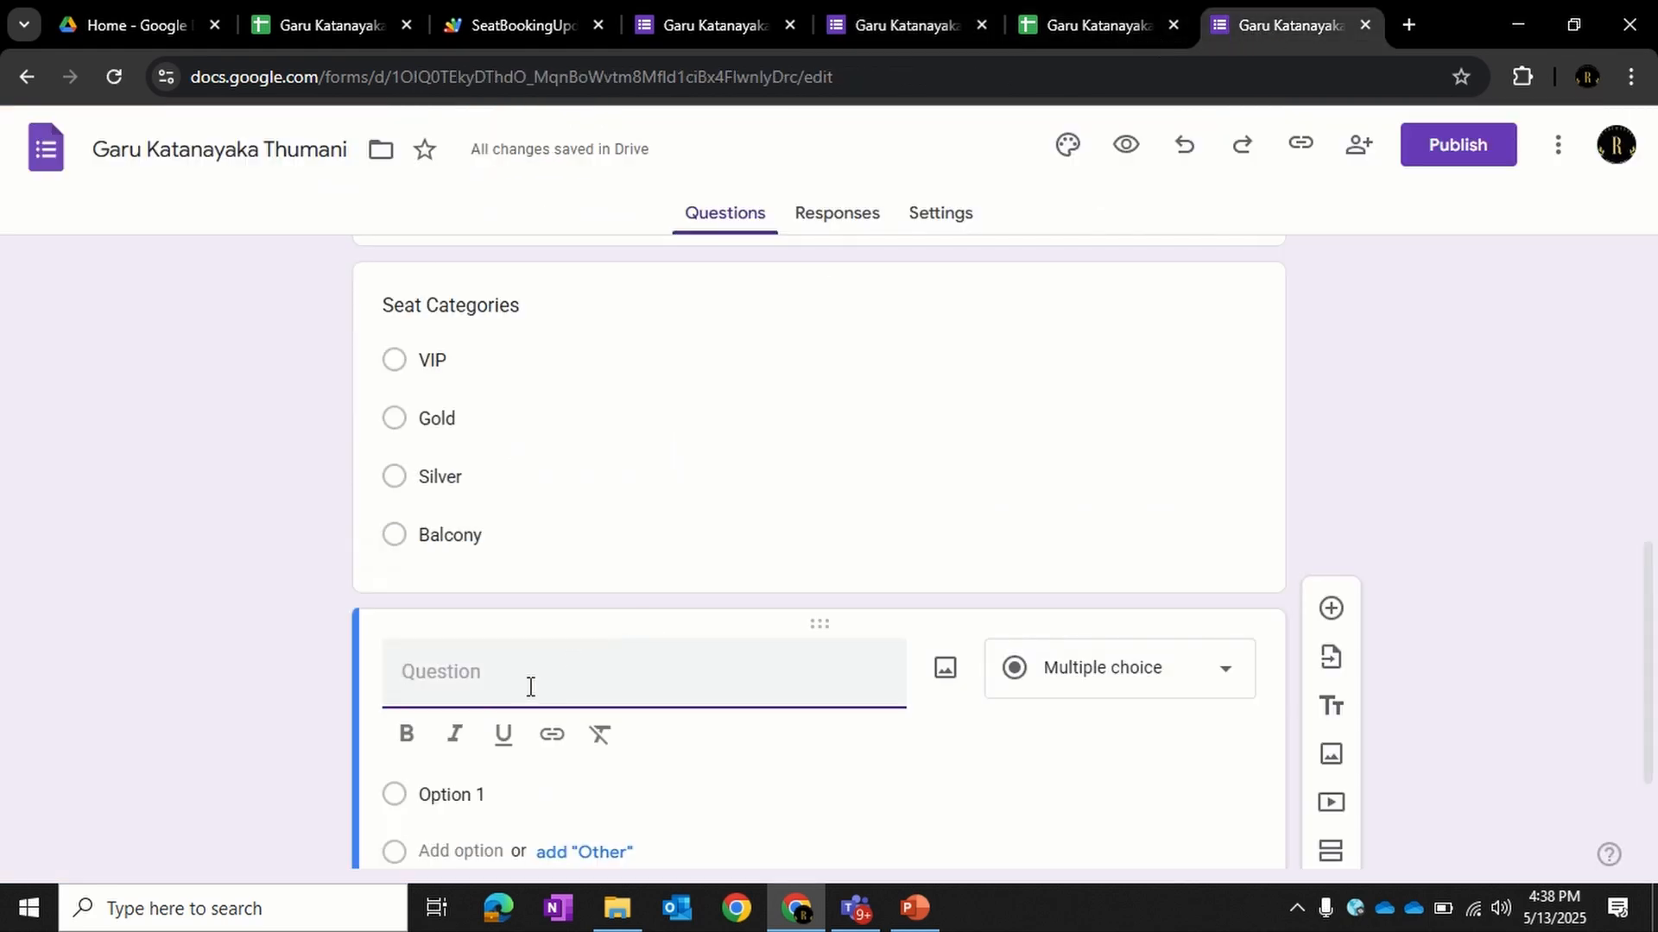
type("Seat Row")
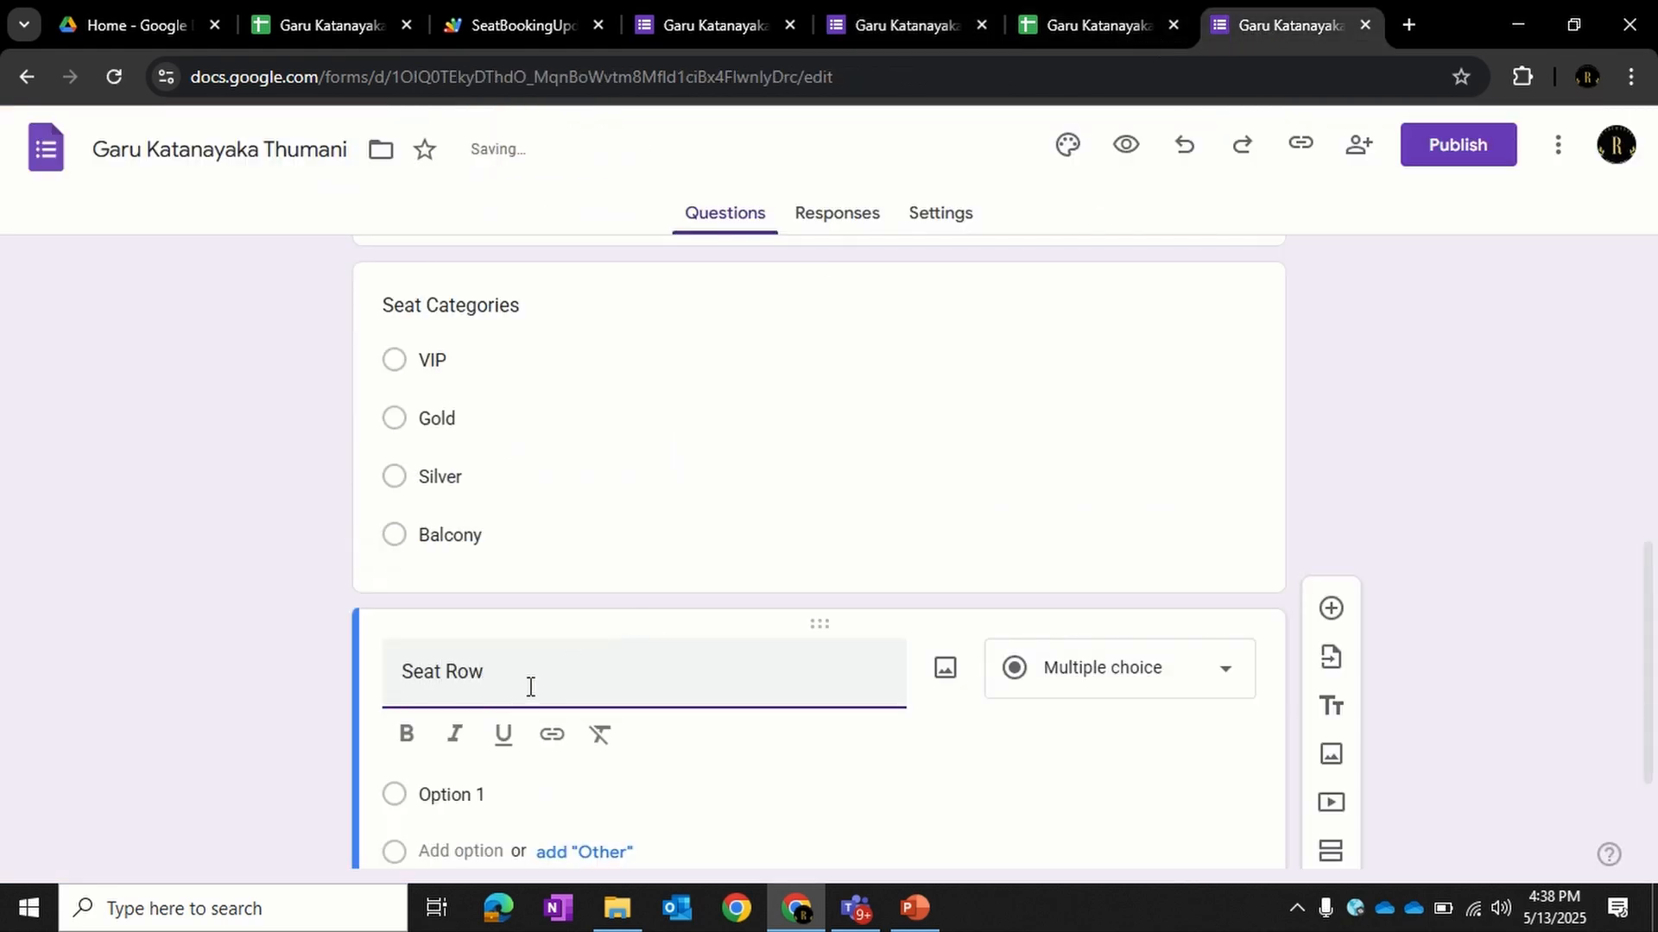
scroll(529, 688, "down", 2)
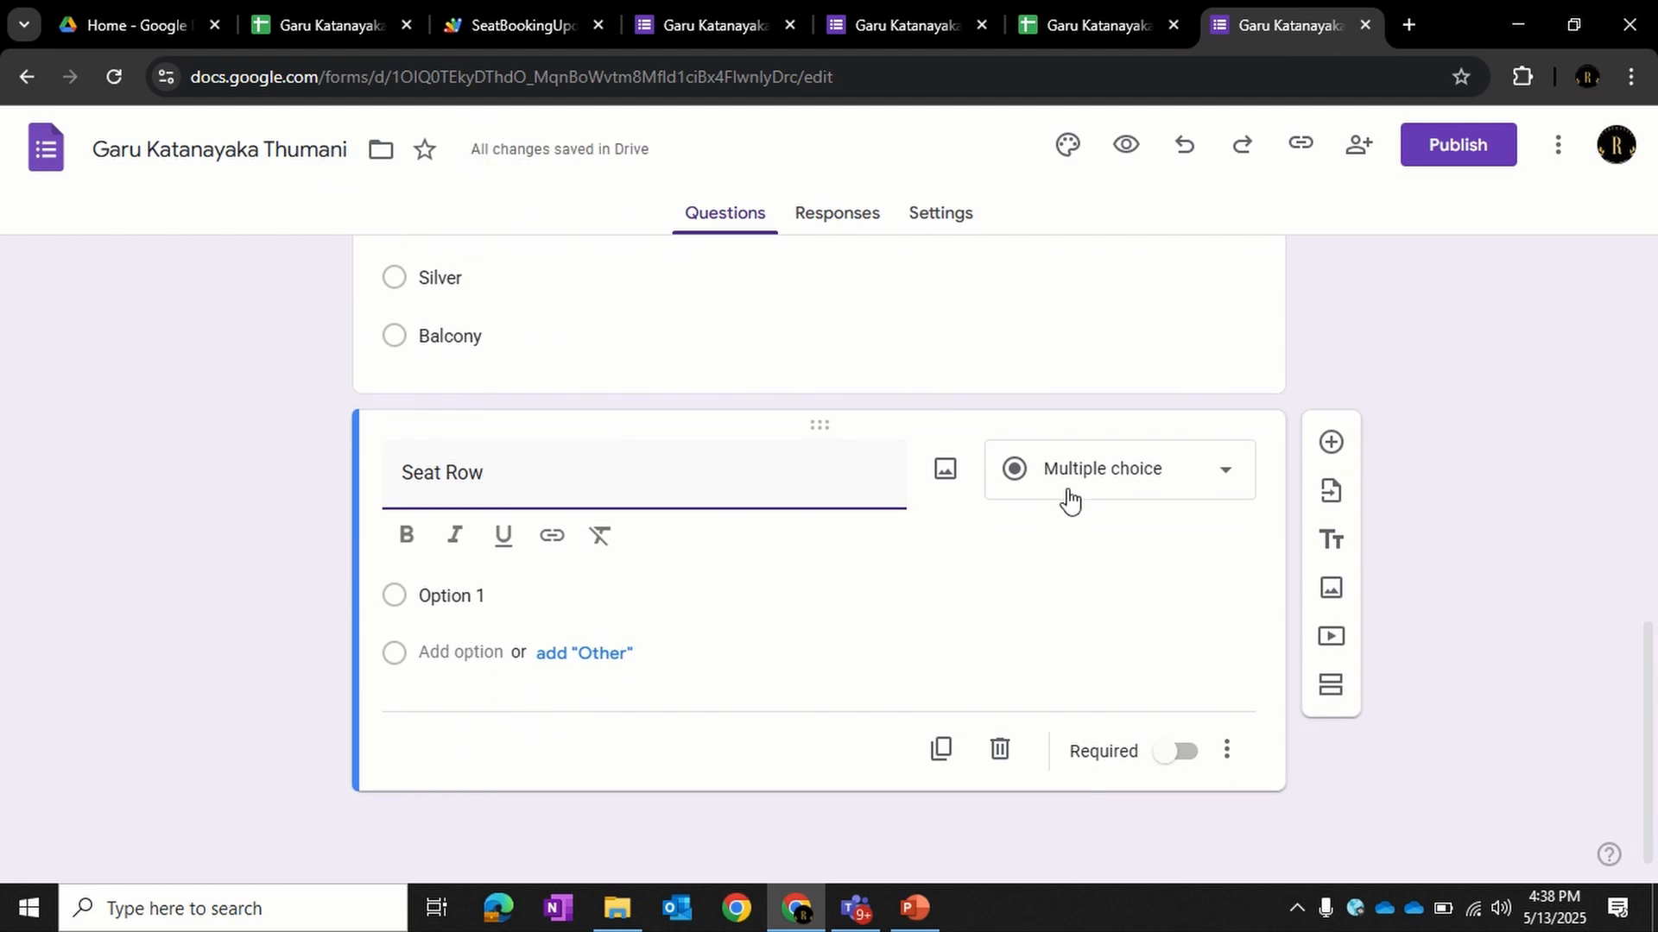
left_click(1110, 482)
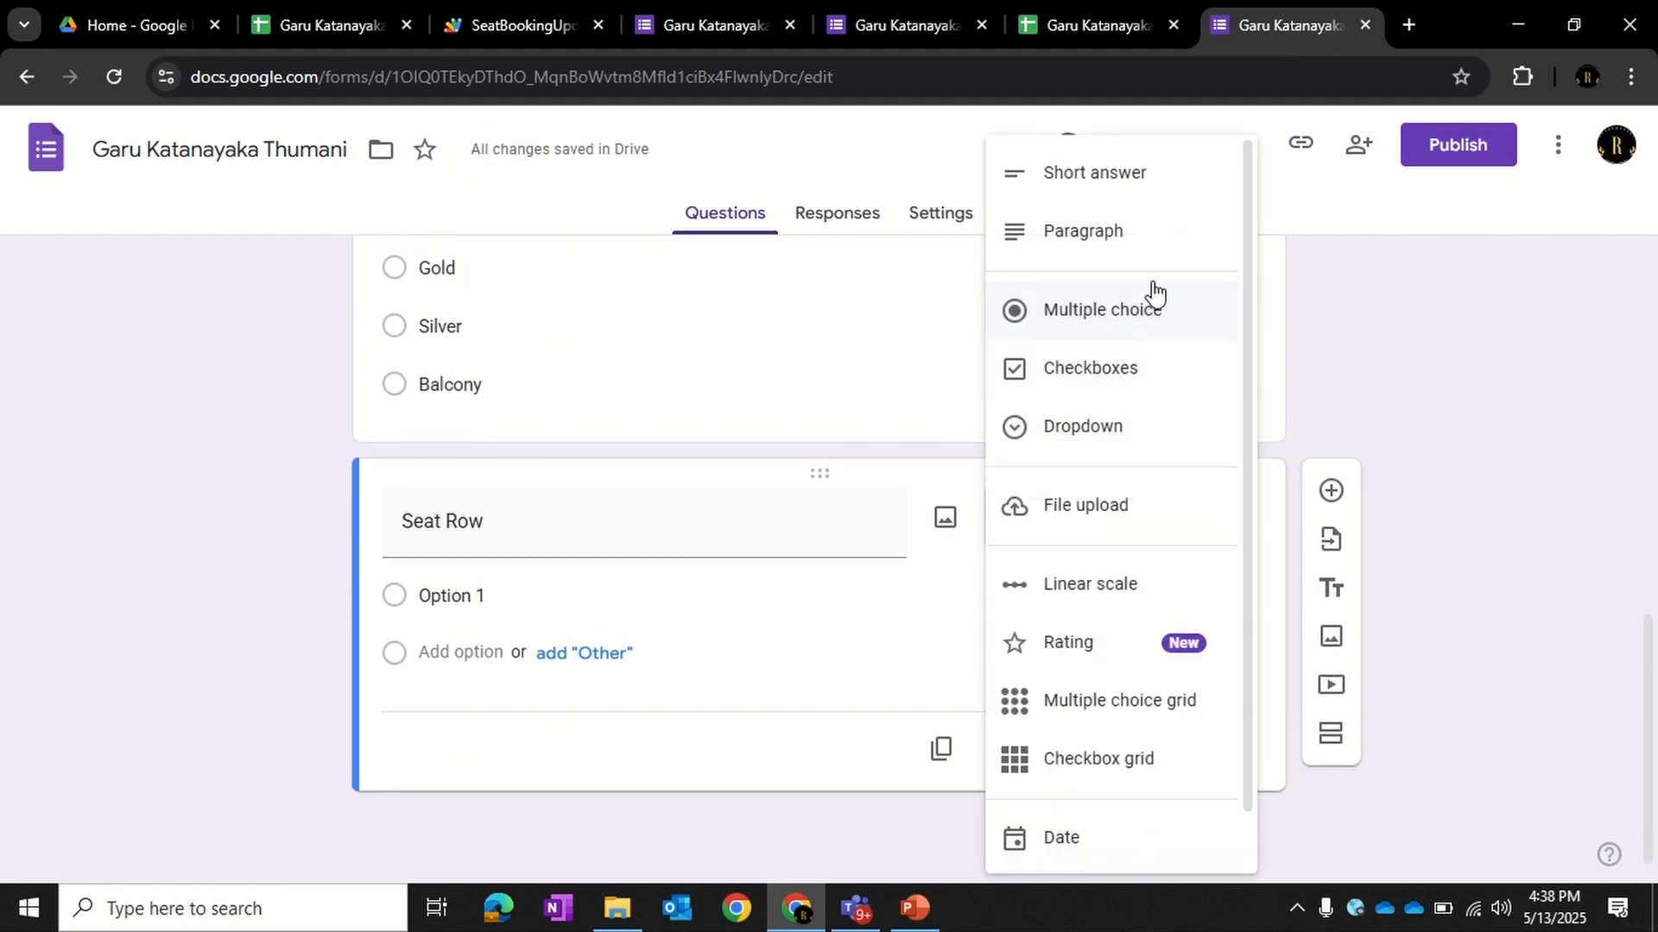
left_click(1144, 432)
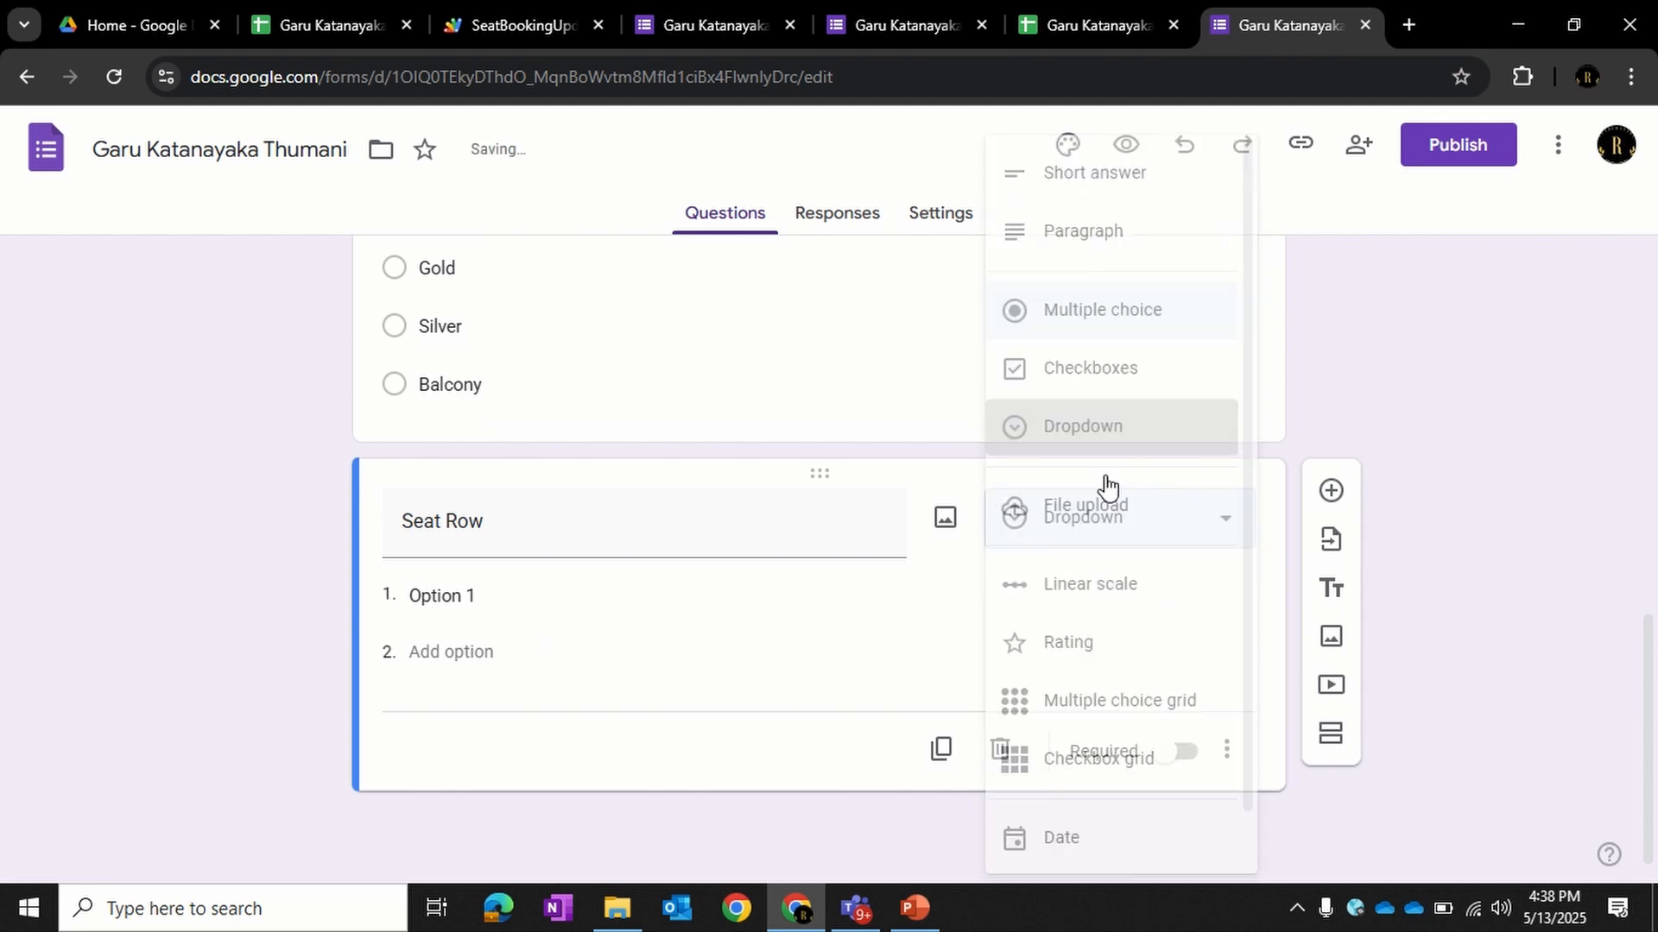
- Enter A, B, C and D as the four options of the Seat Row question
left_click(556, 605)
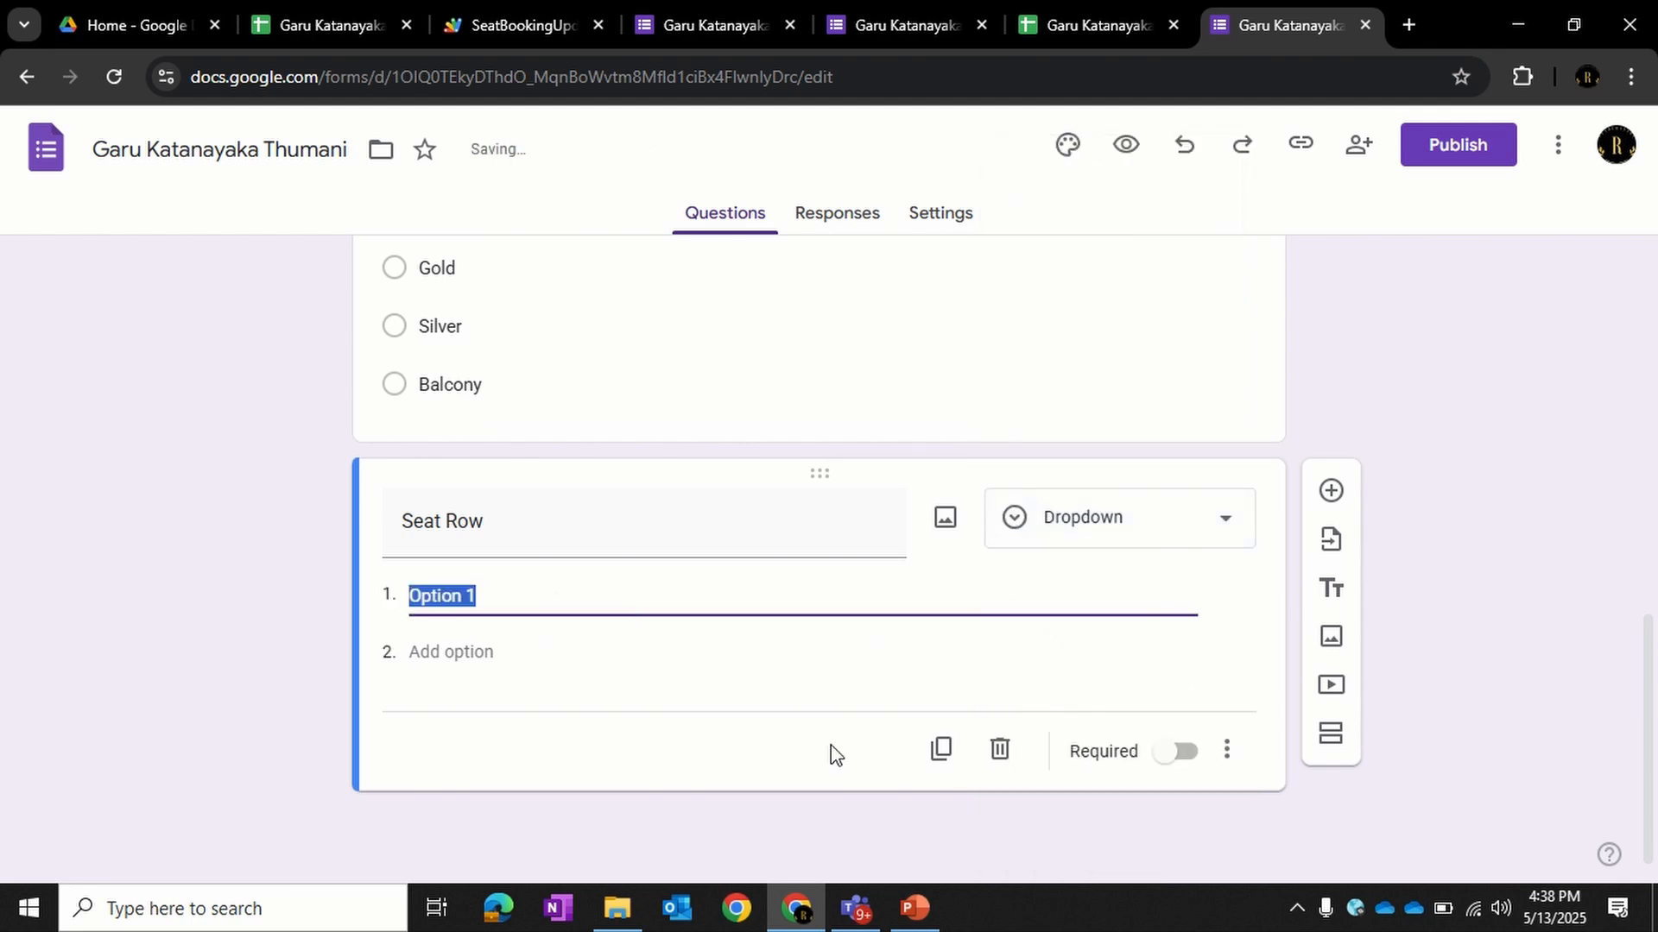
type("A")
key("Return")
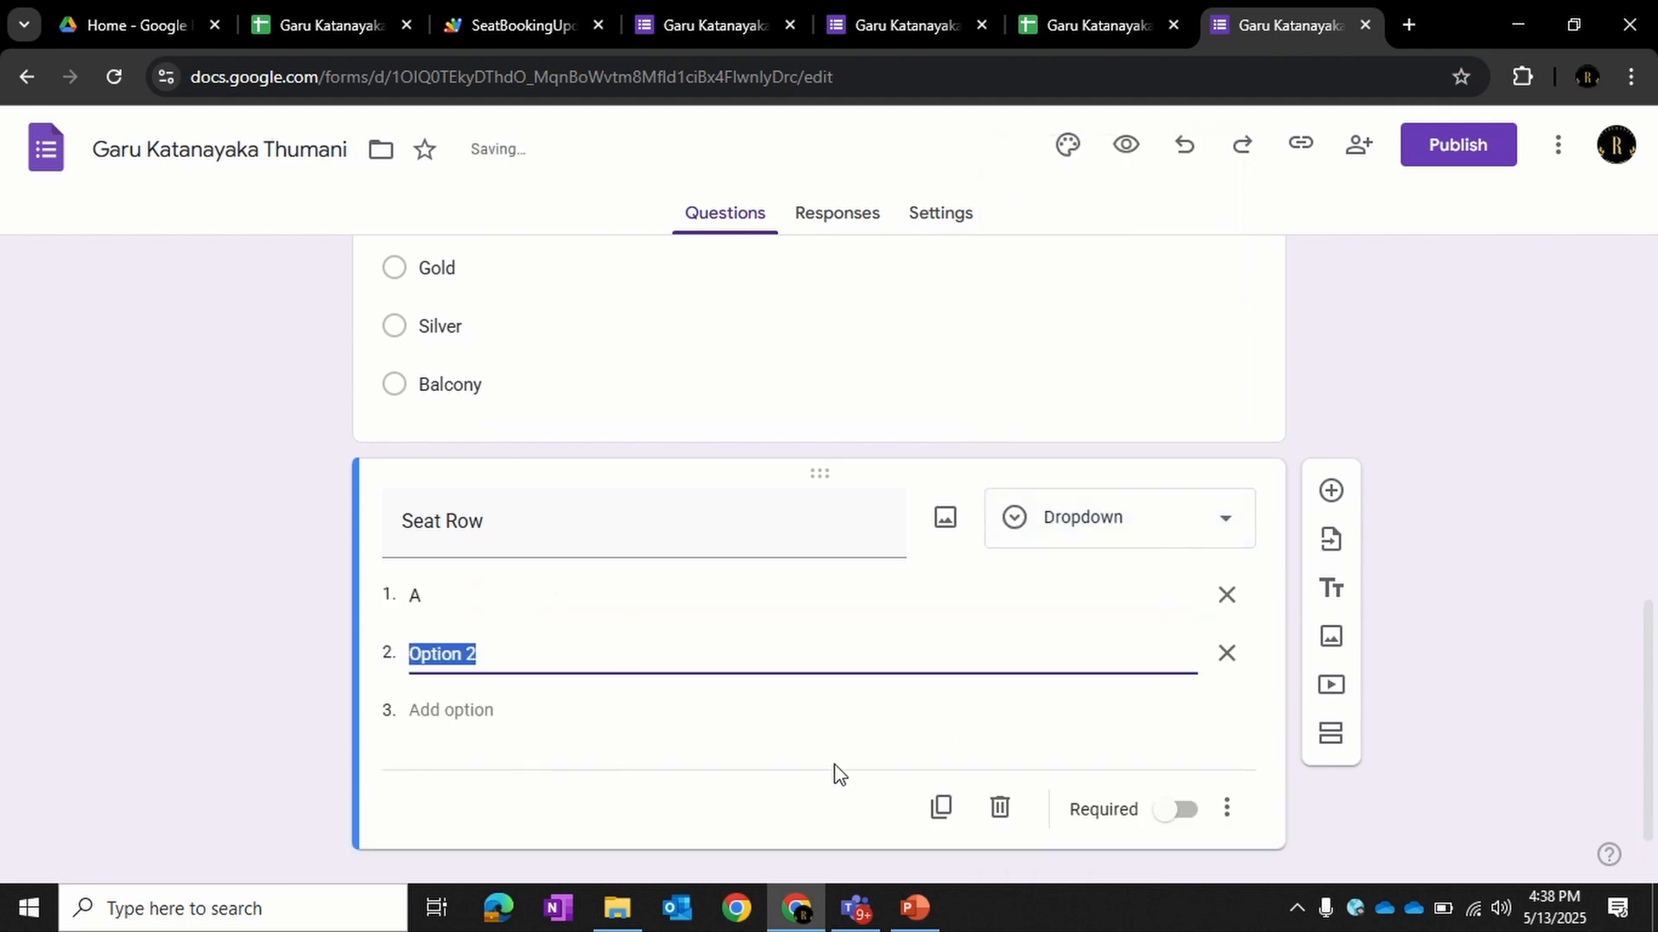
type("B")
key("Return")
type("C")
key("Return")
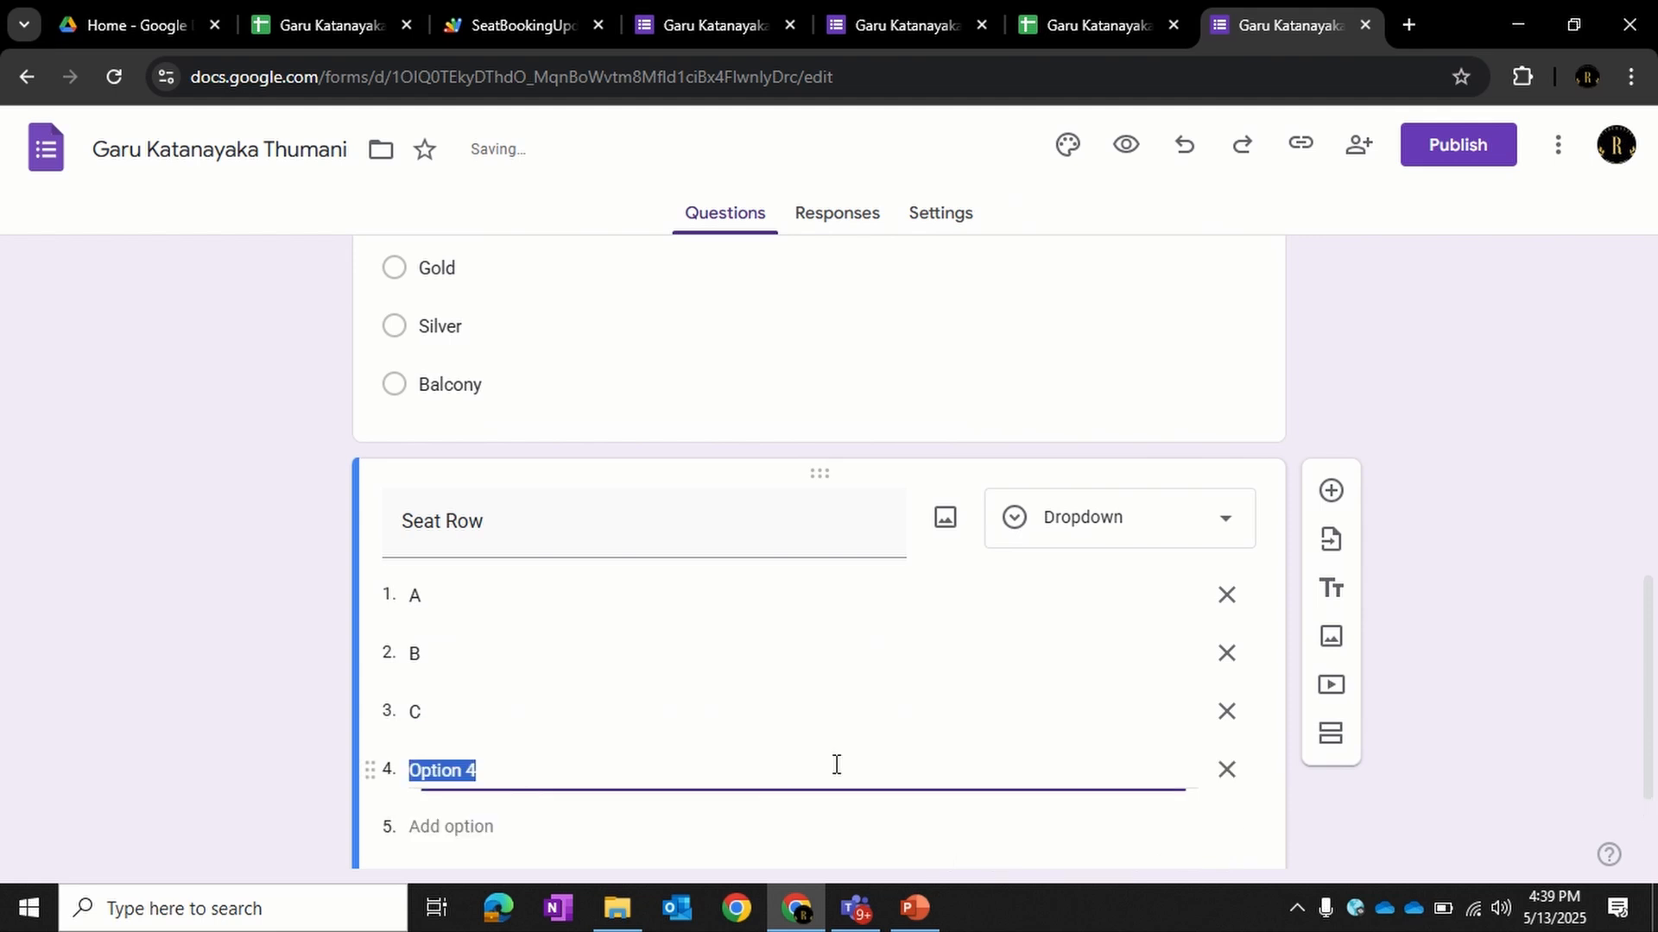
type("D")
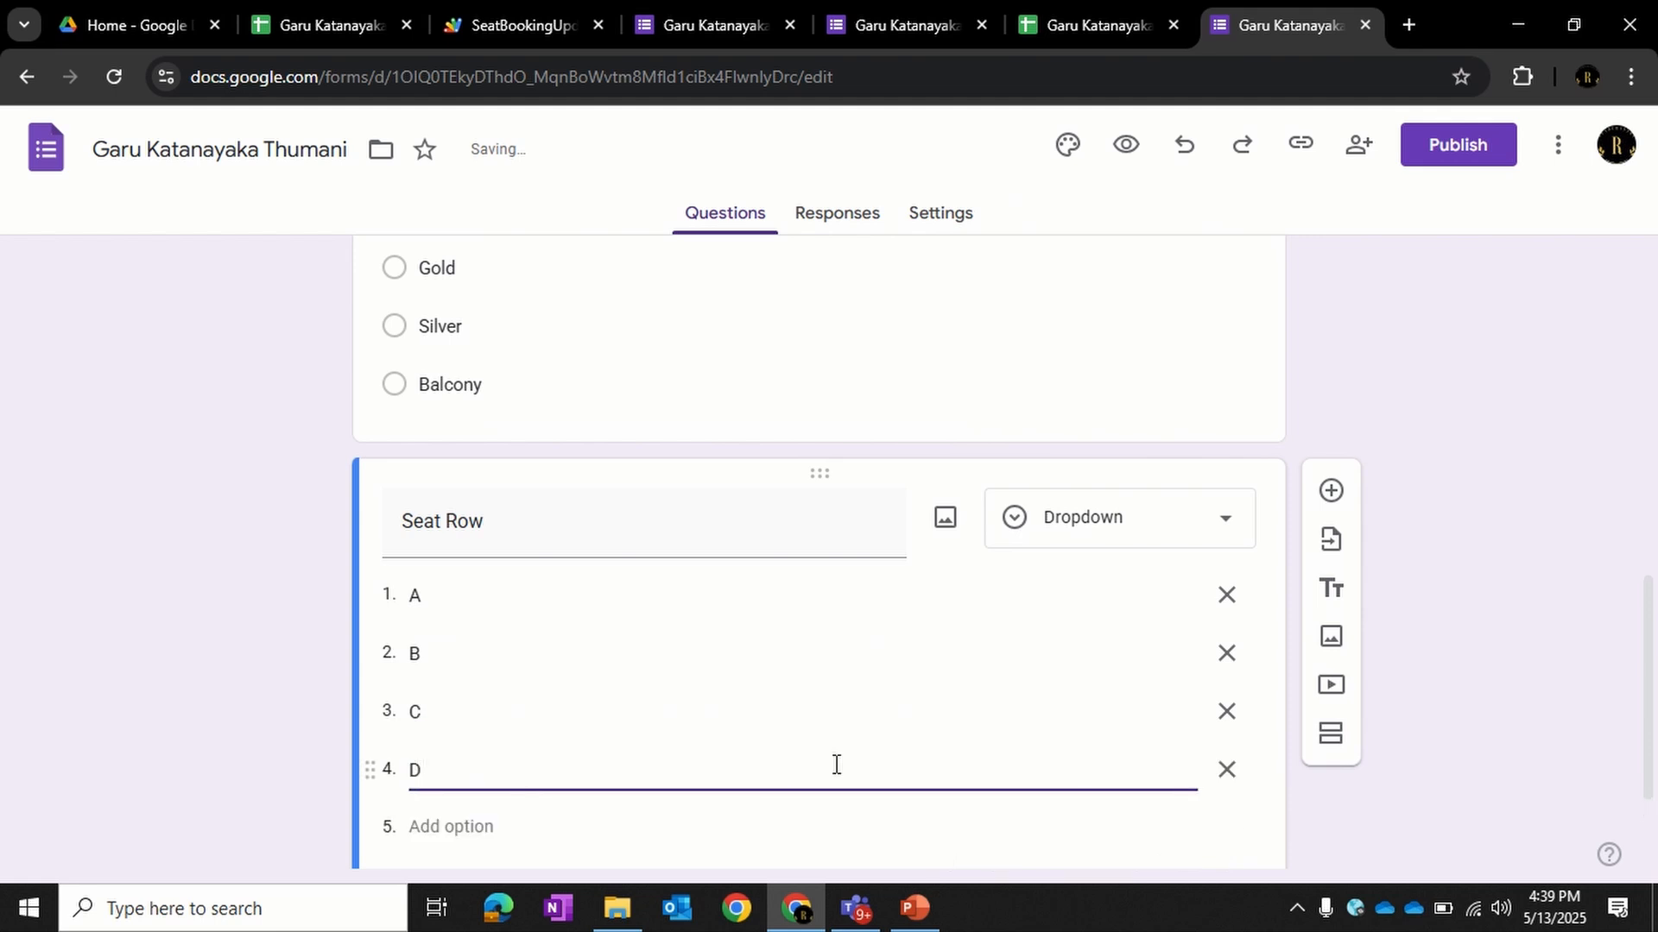
- Add a dropdown question named Seat num below Seat Row
scroll(1027, 605, "down", 1)
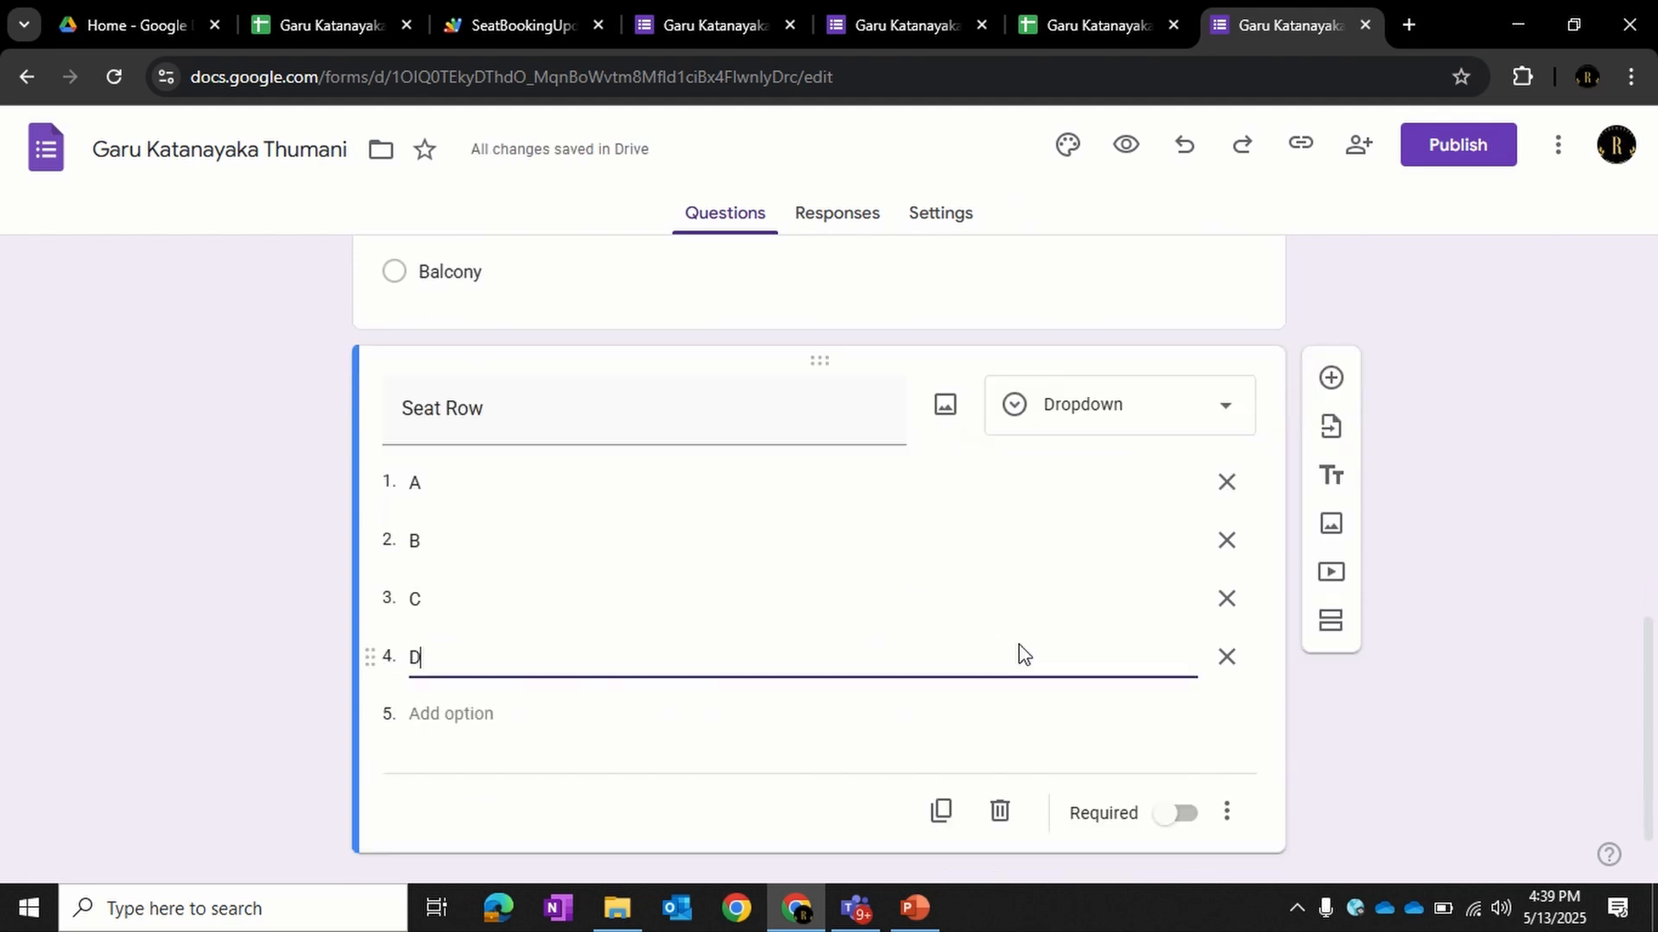
scroll(1023, 654, "down", 1)
left_click(1332, 319)
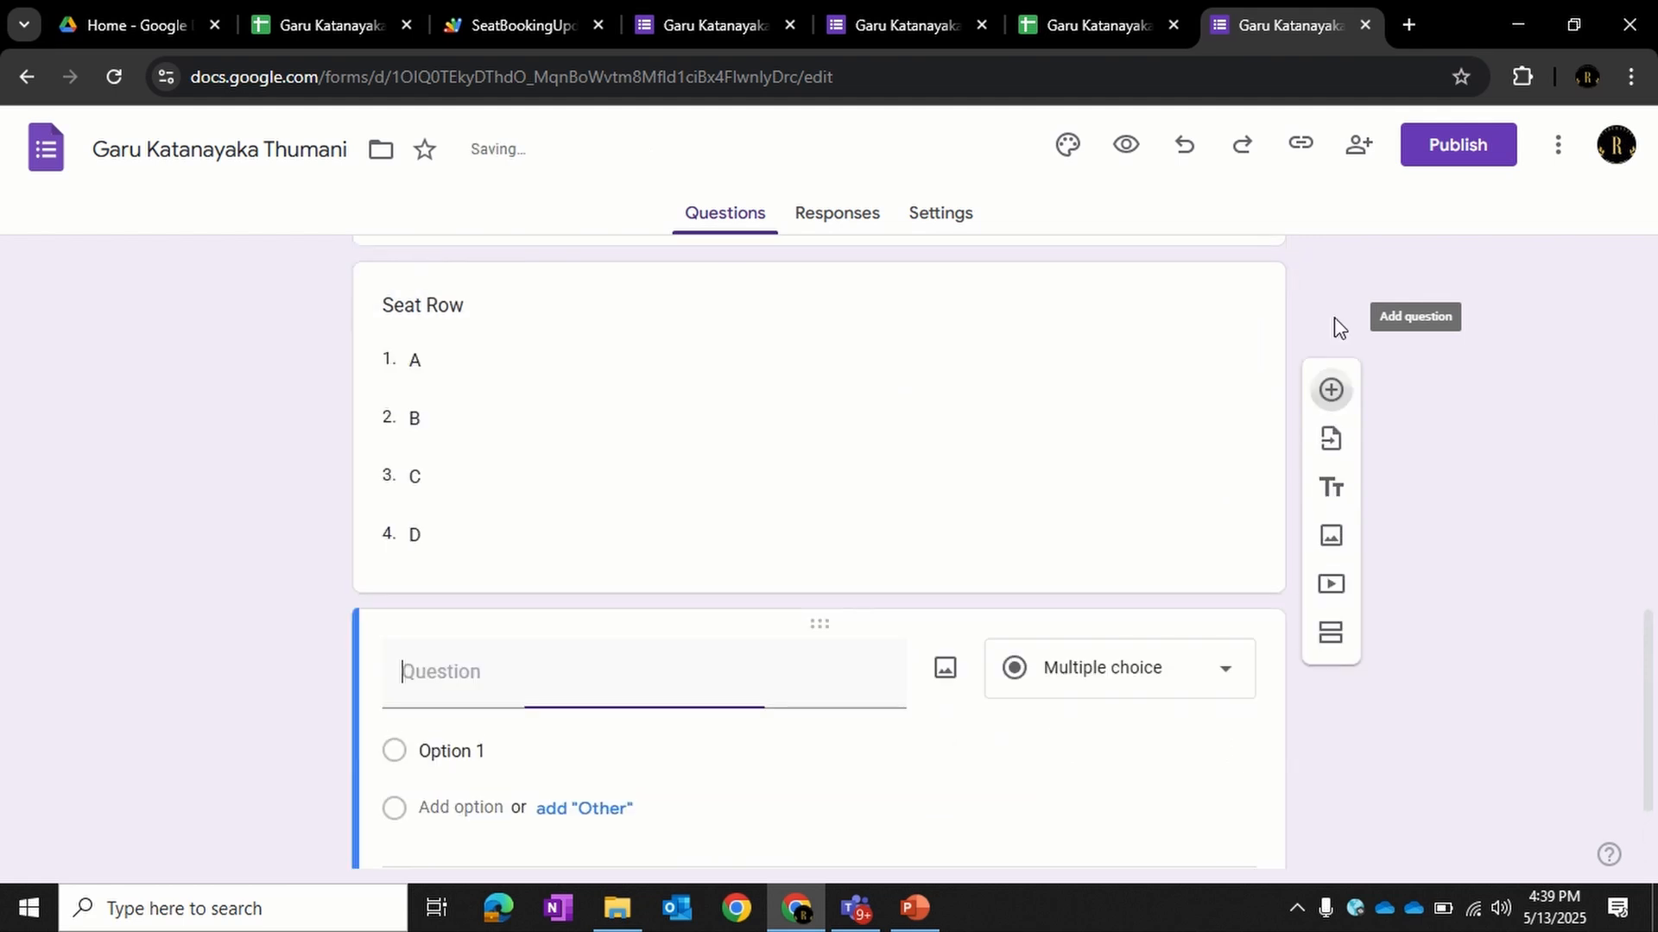
type("S")
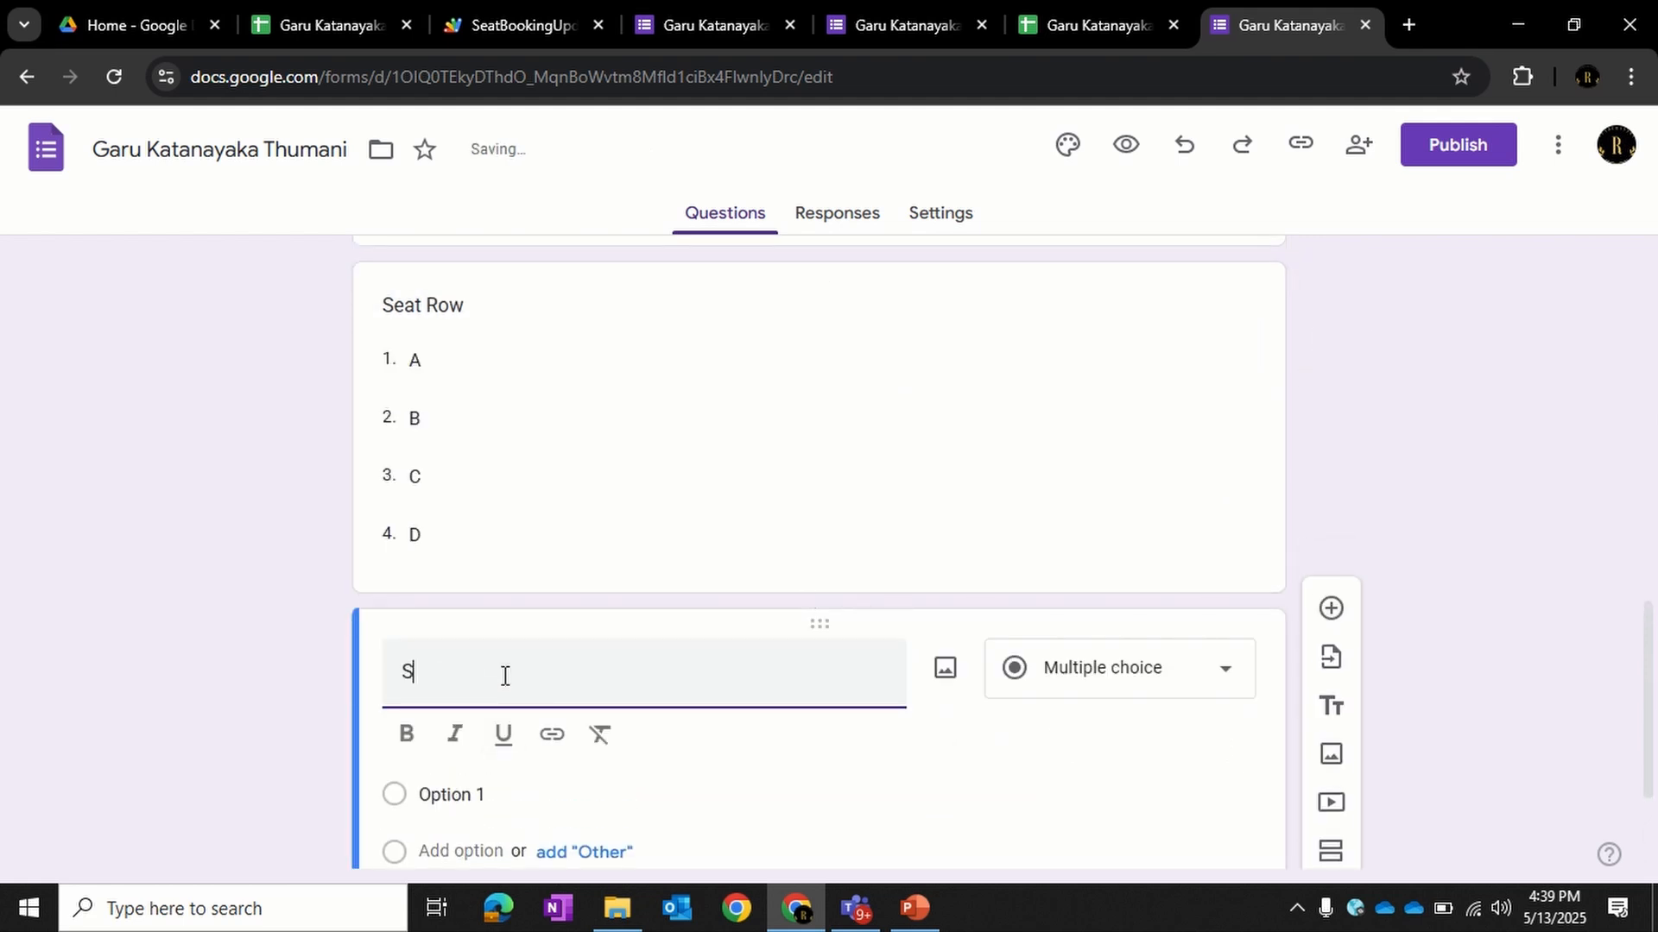
type("eat nom")
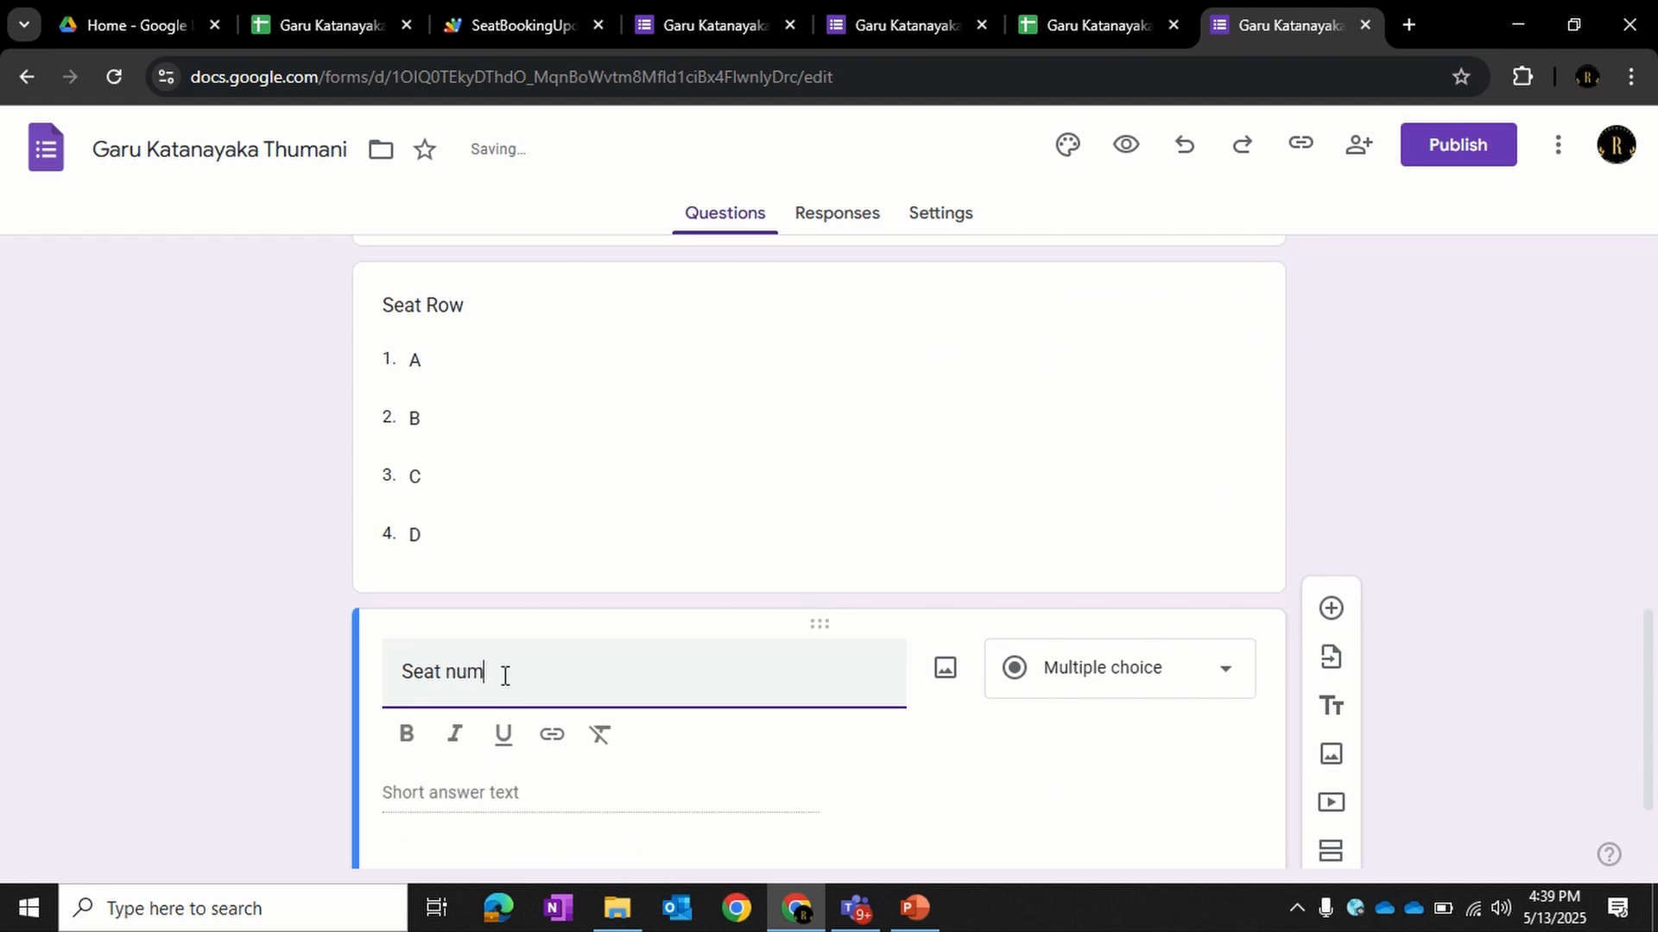
left_click(1099, 688)
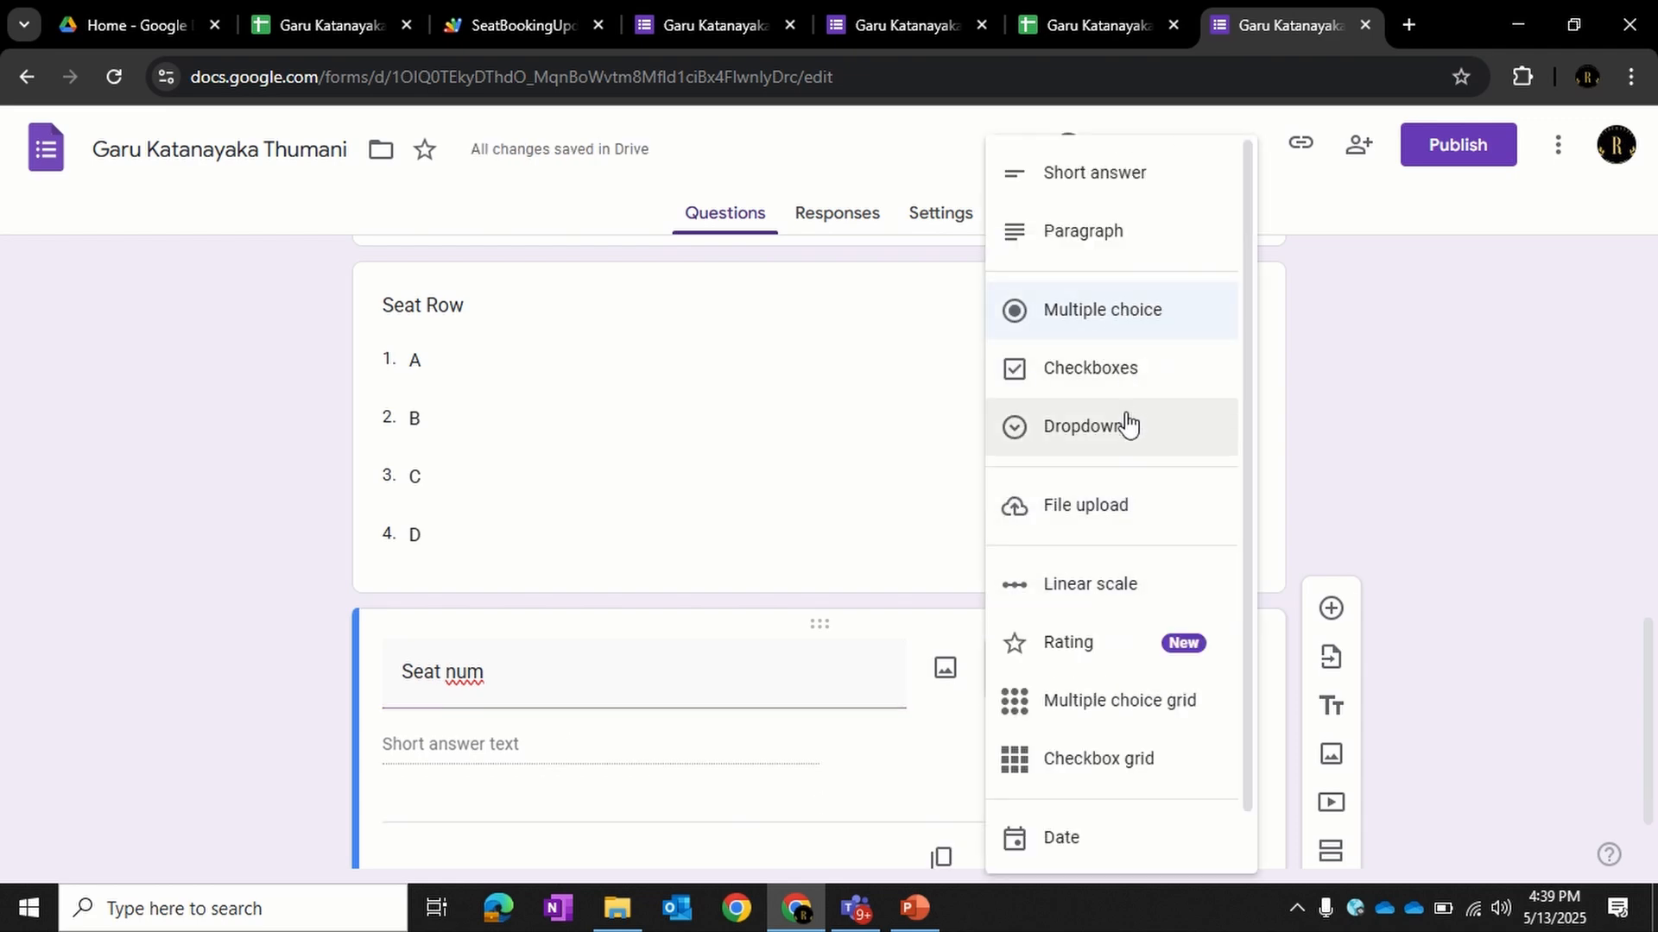
left_click(1125, 442)
- Enter 1, 2, 3 and 4 as the first four options of the Seat num question
left_click(536, 742)
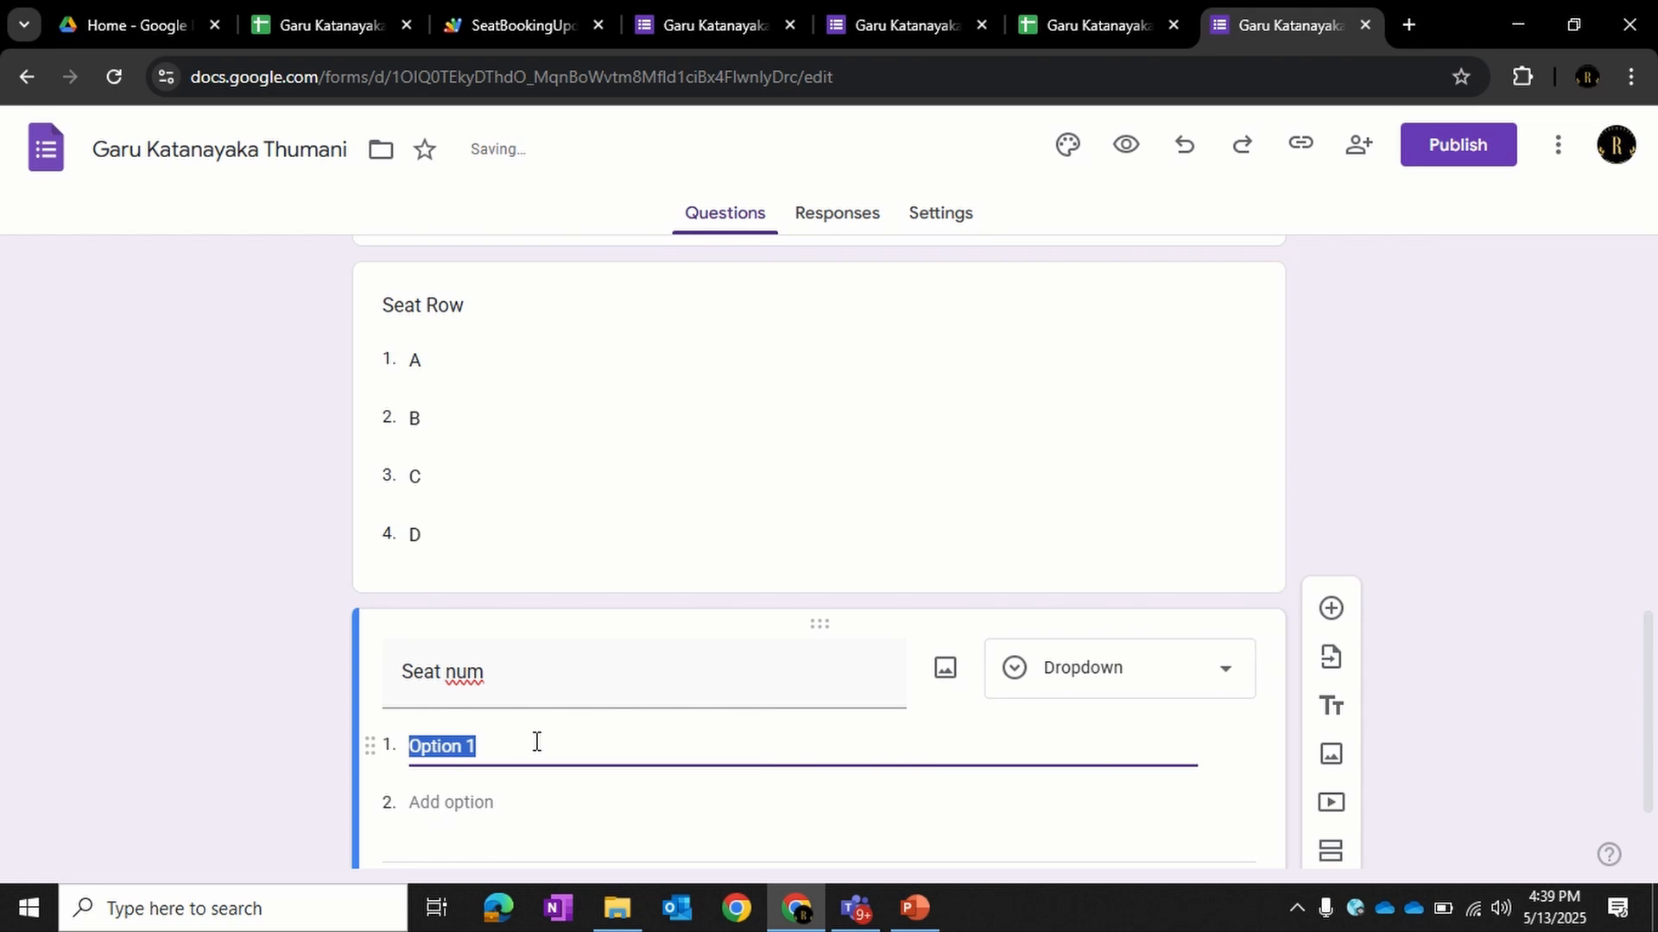
type("1")
key("Return")
type("2")
key("Return")
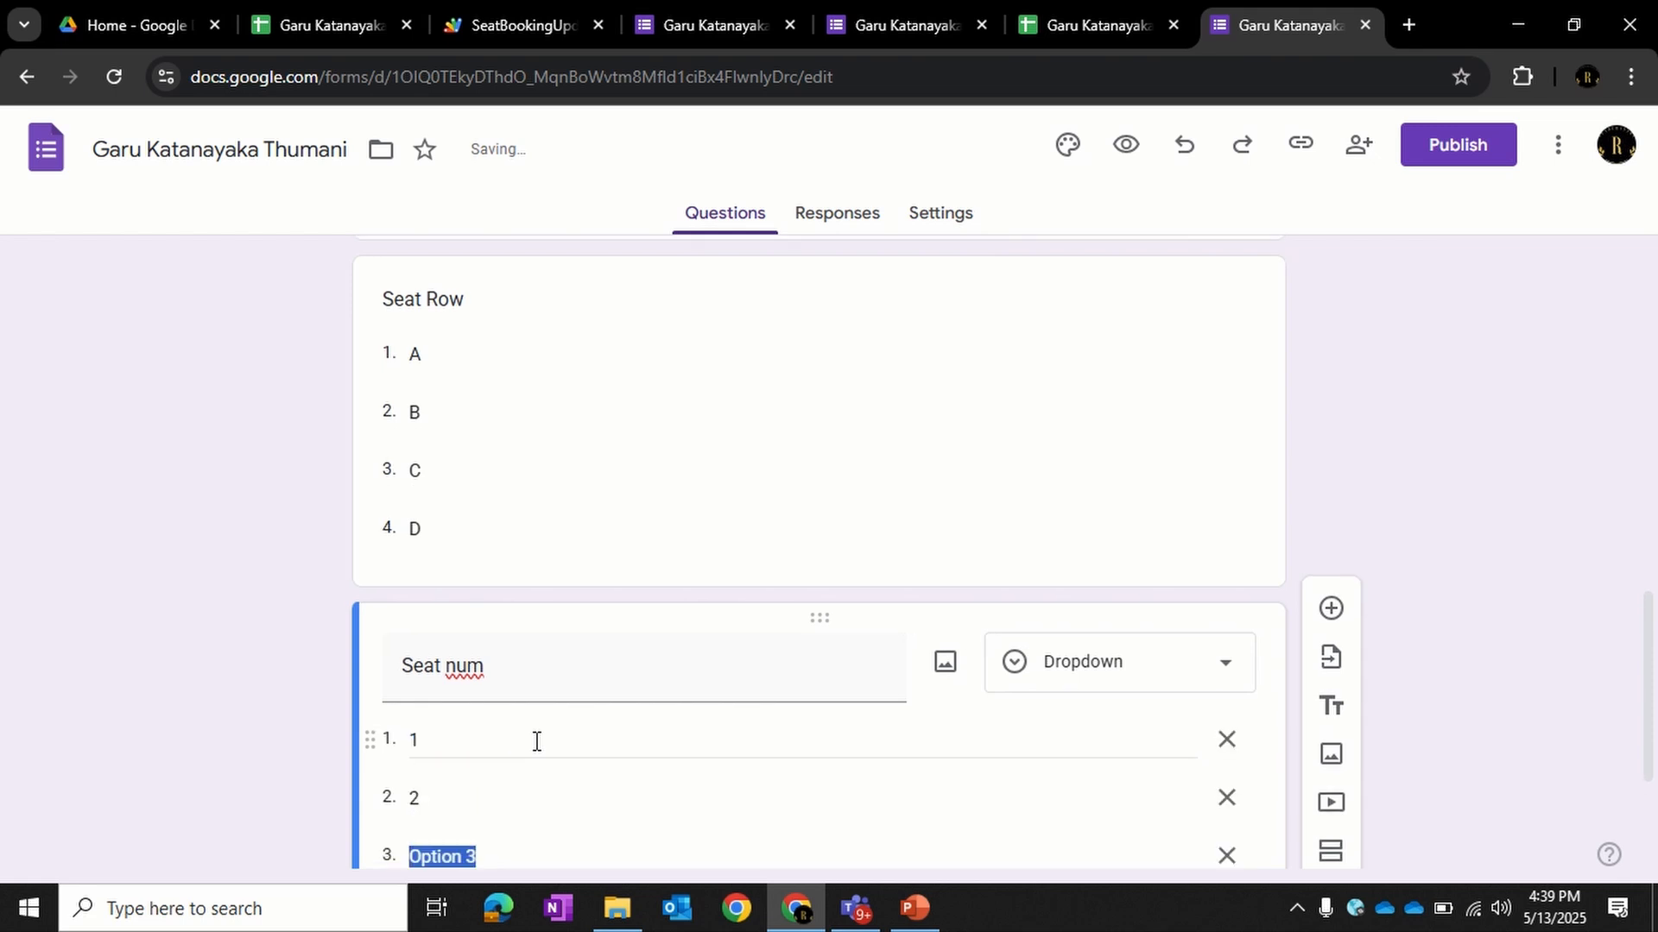
type("3")
key("Return")
type("4")
key("Return")
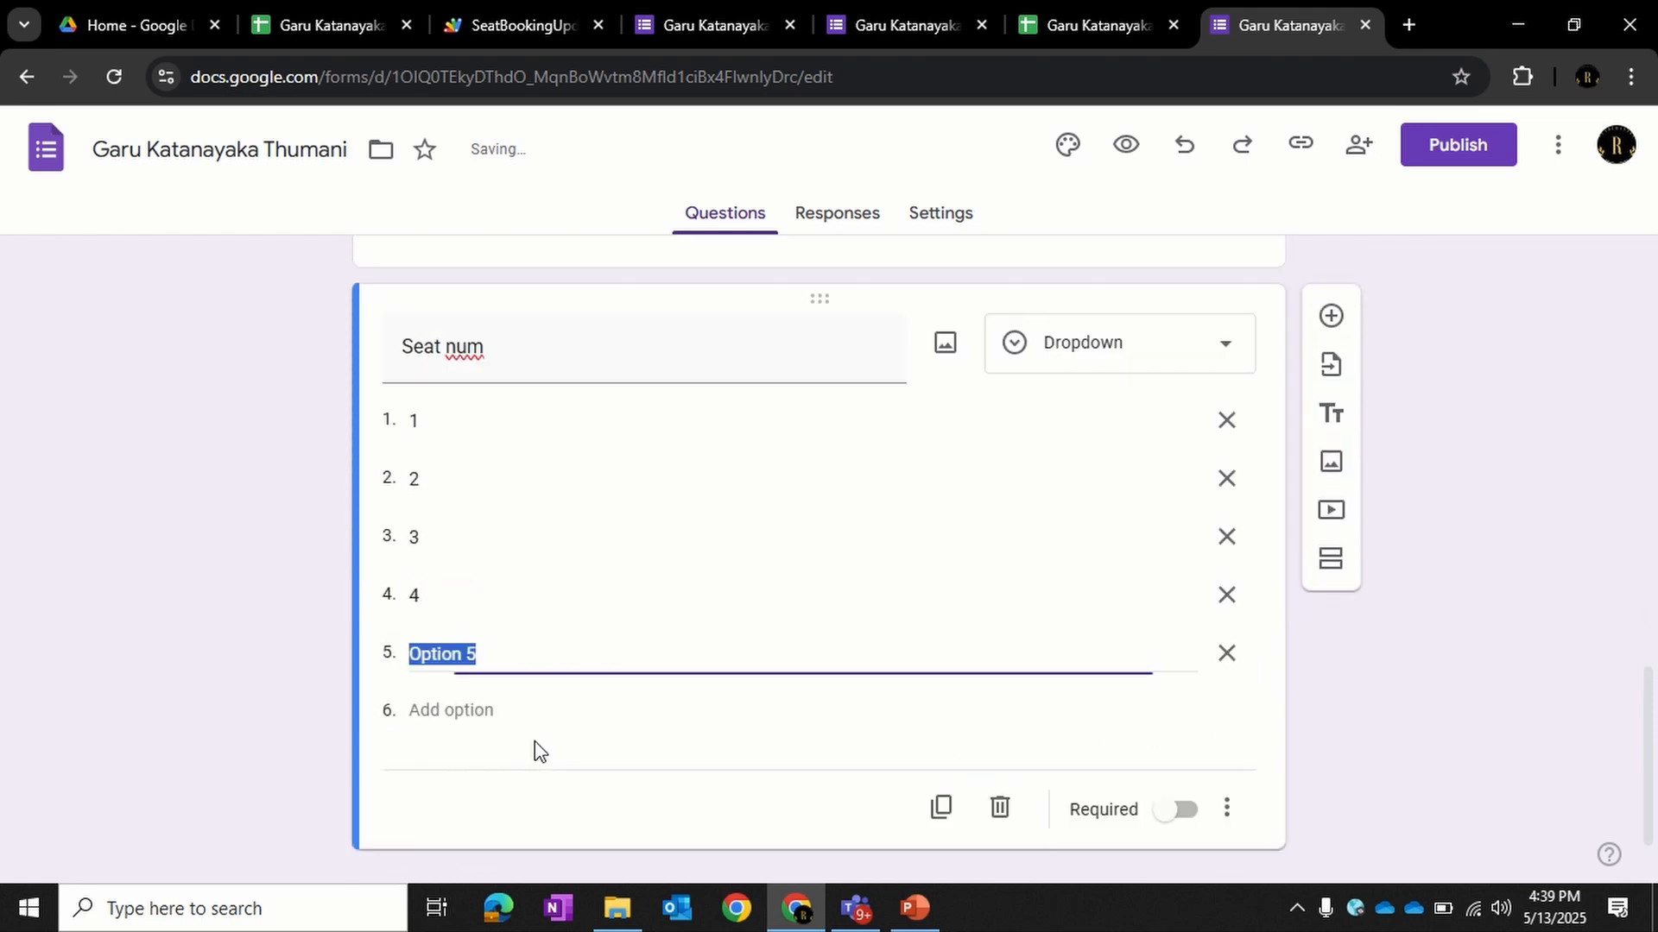
- Add 5, 6 and 7 as the remaining options of the Seat num question
type("5")
key("Return")
type("6")
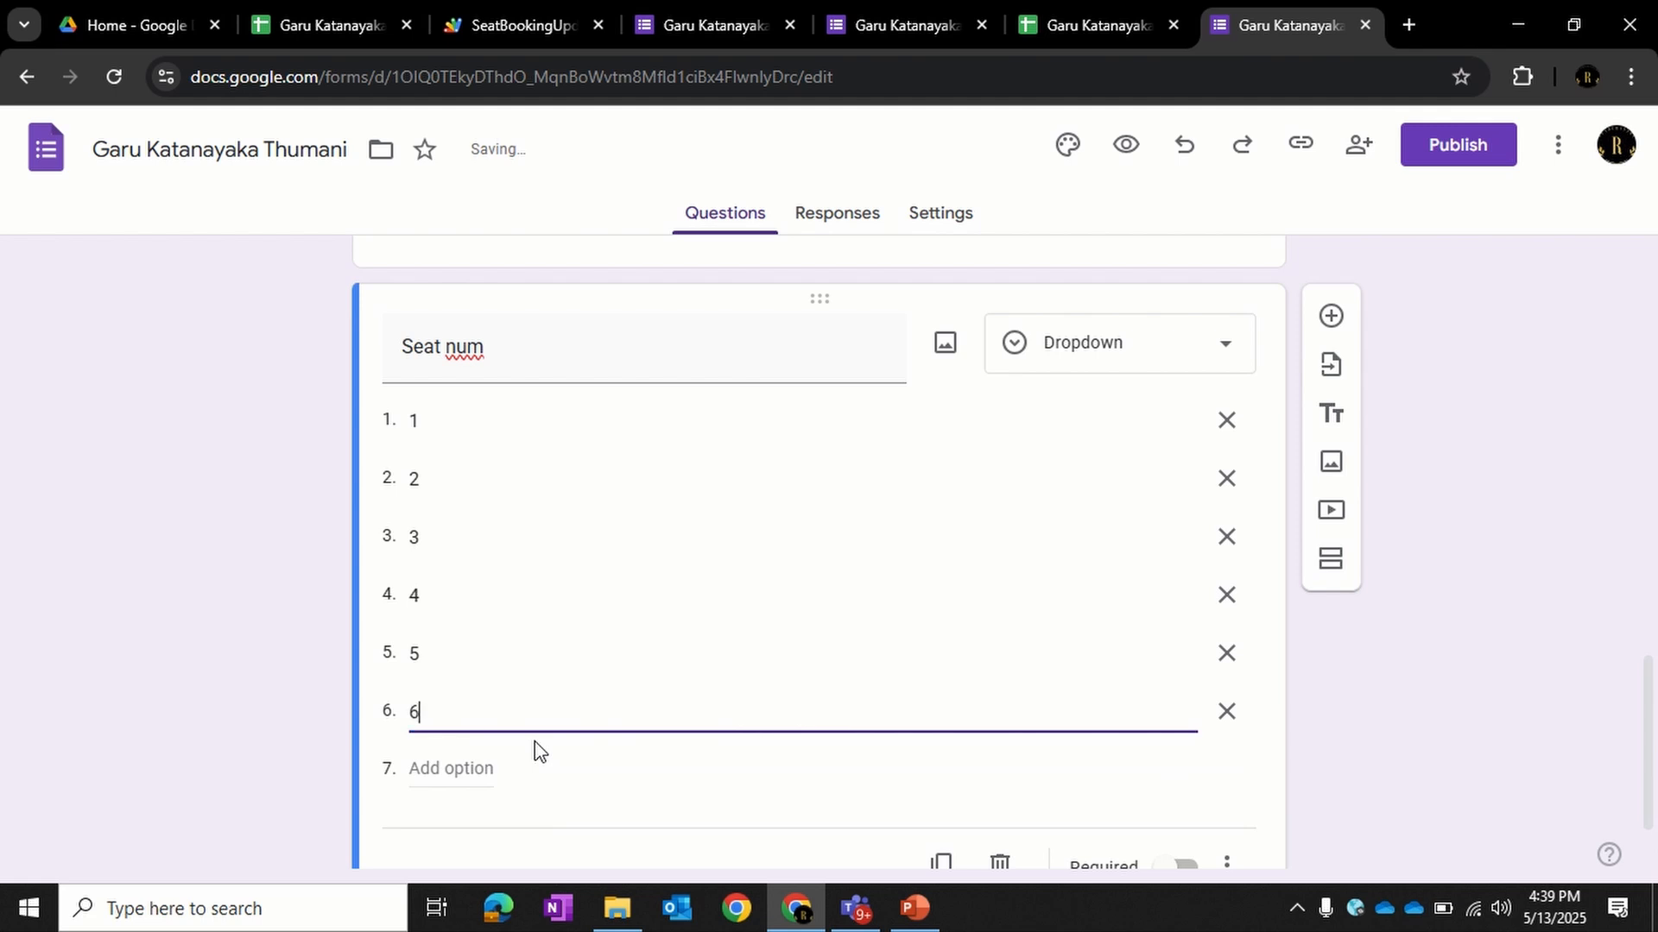
key("Return")
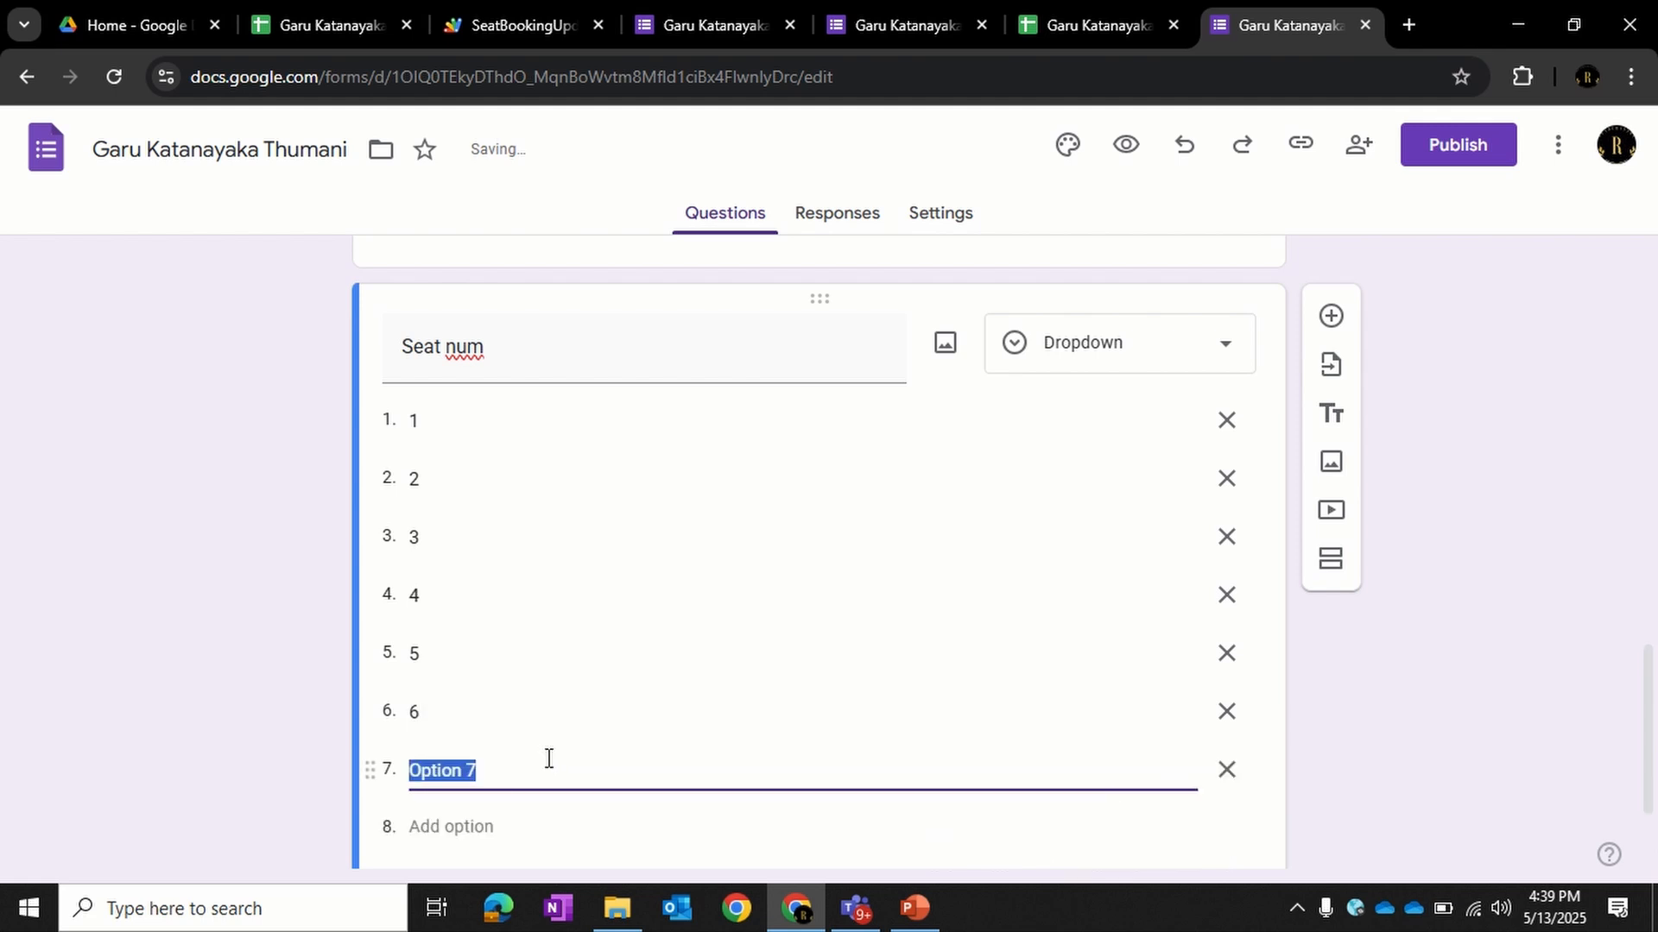
type("7")
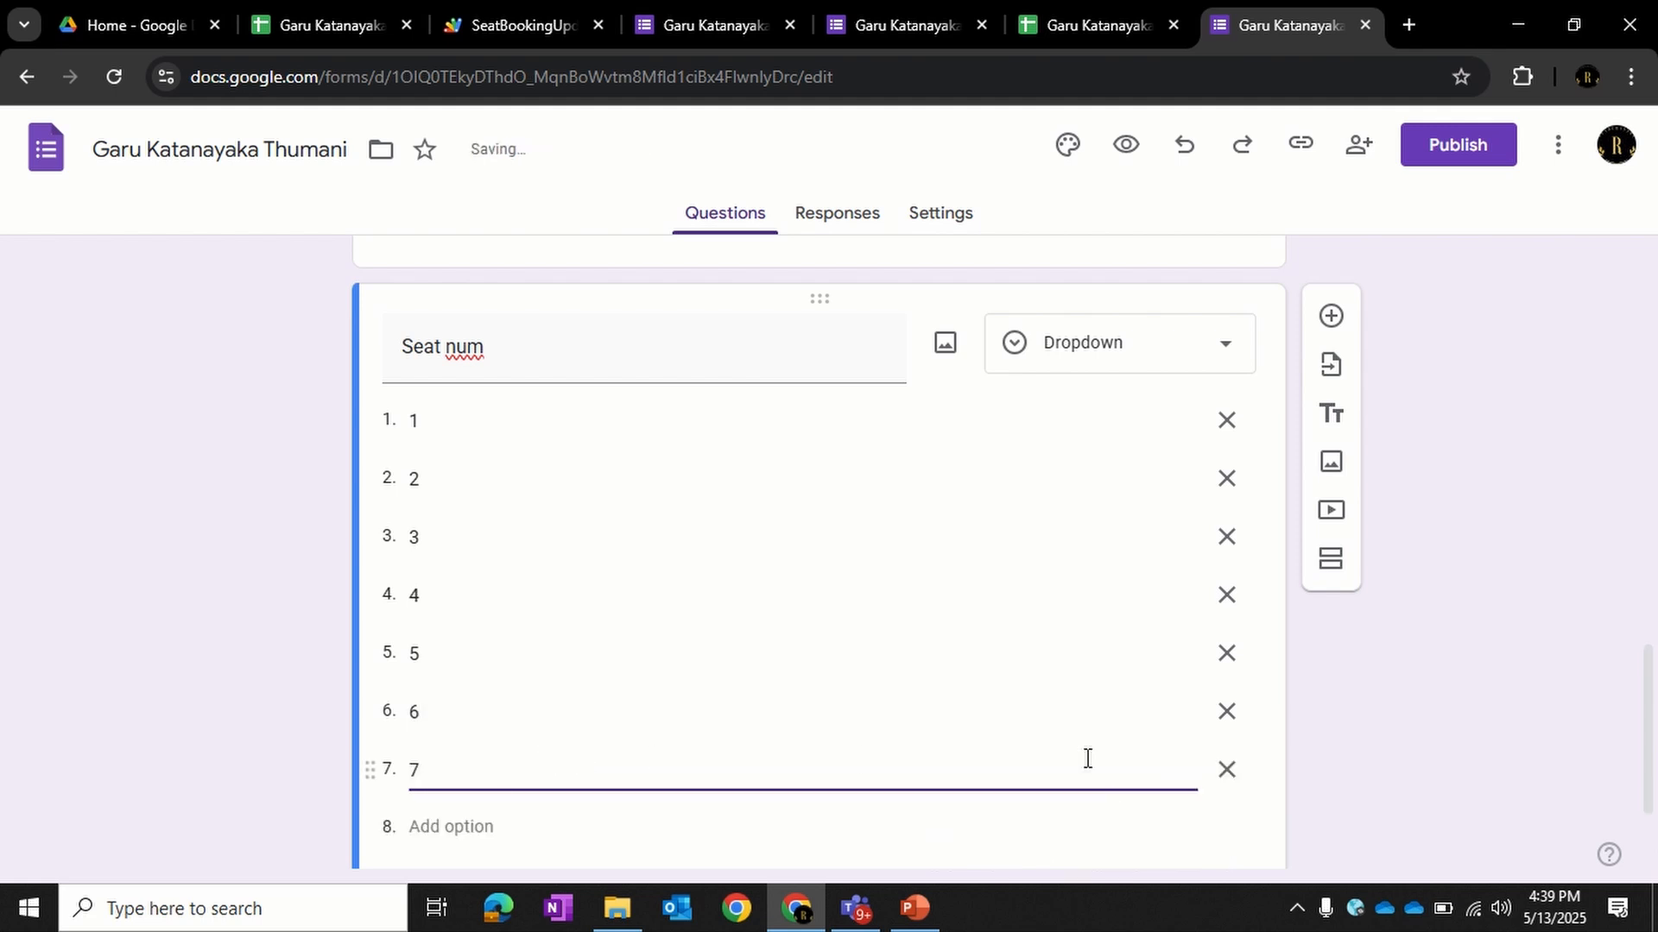
left_click(1369, 751)
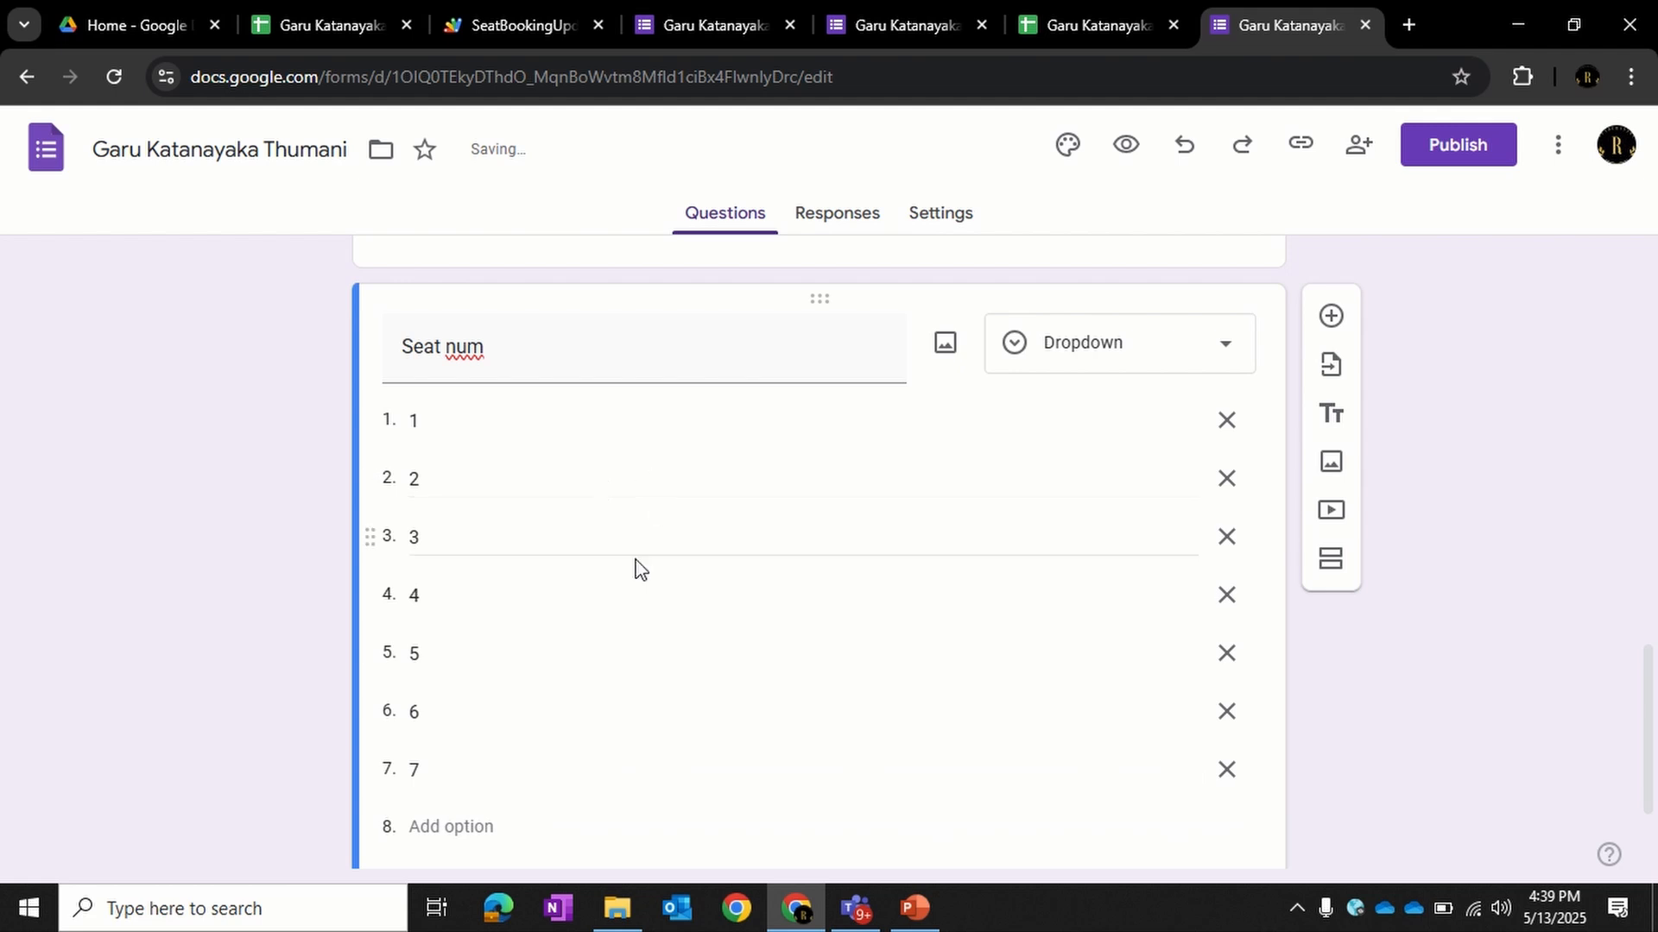
- Make the Seat num and Seat Row questions required
scroll(630, 604, "down", 2)
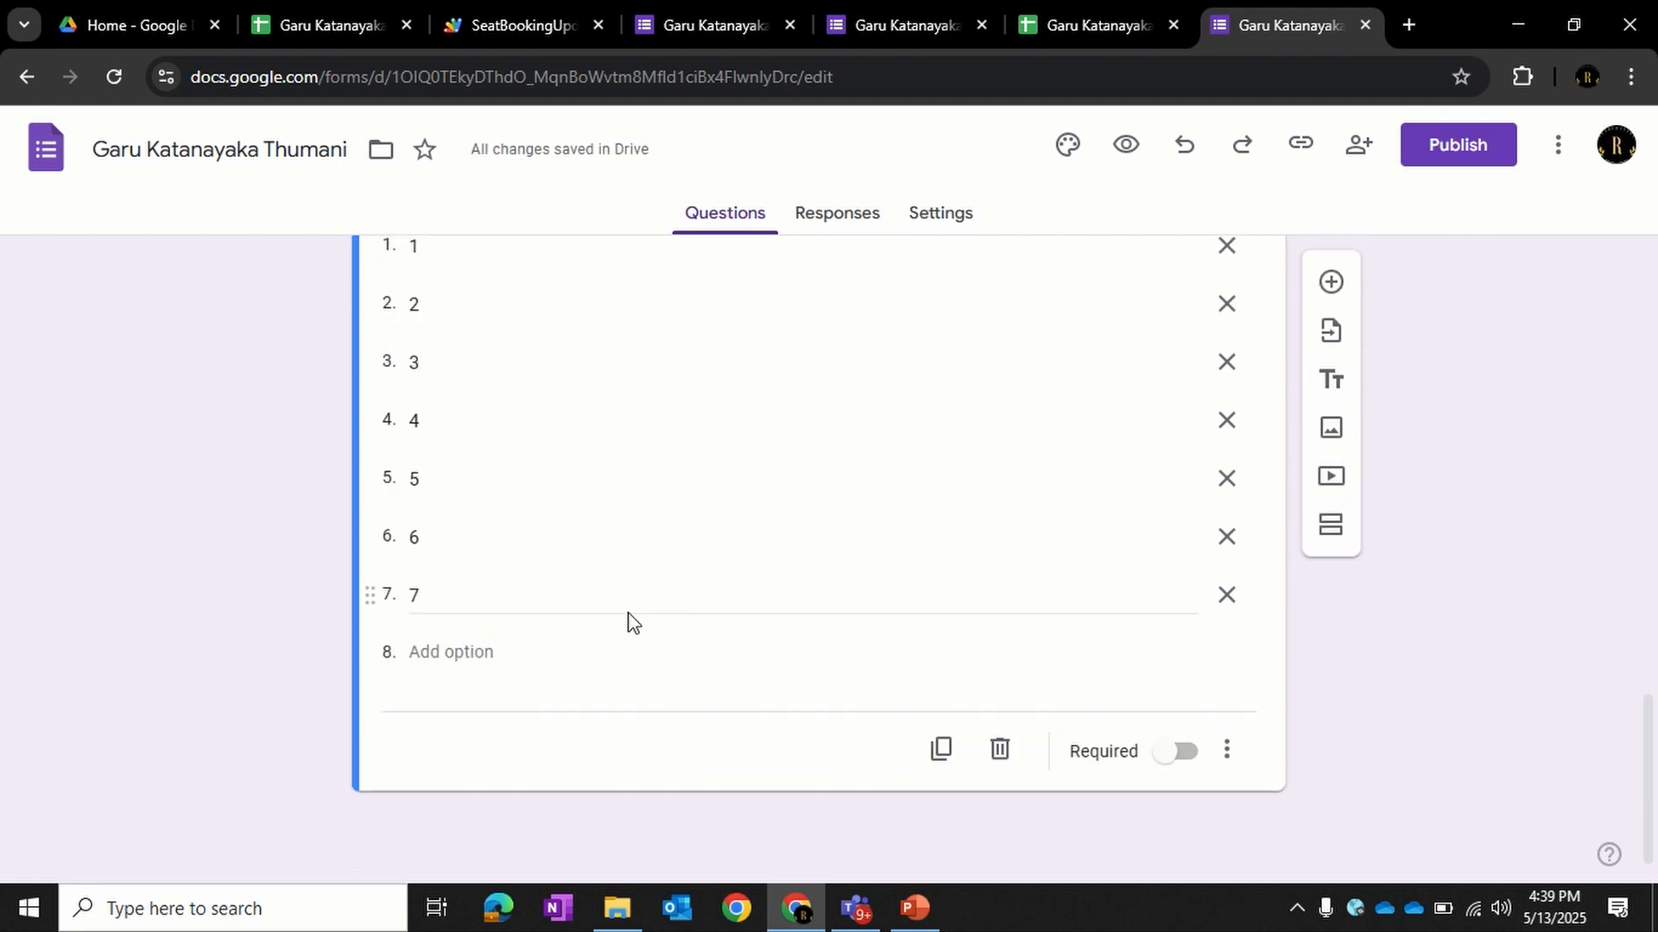
left_click(1176, 751)
scroll(1114, 690, "up", 5)
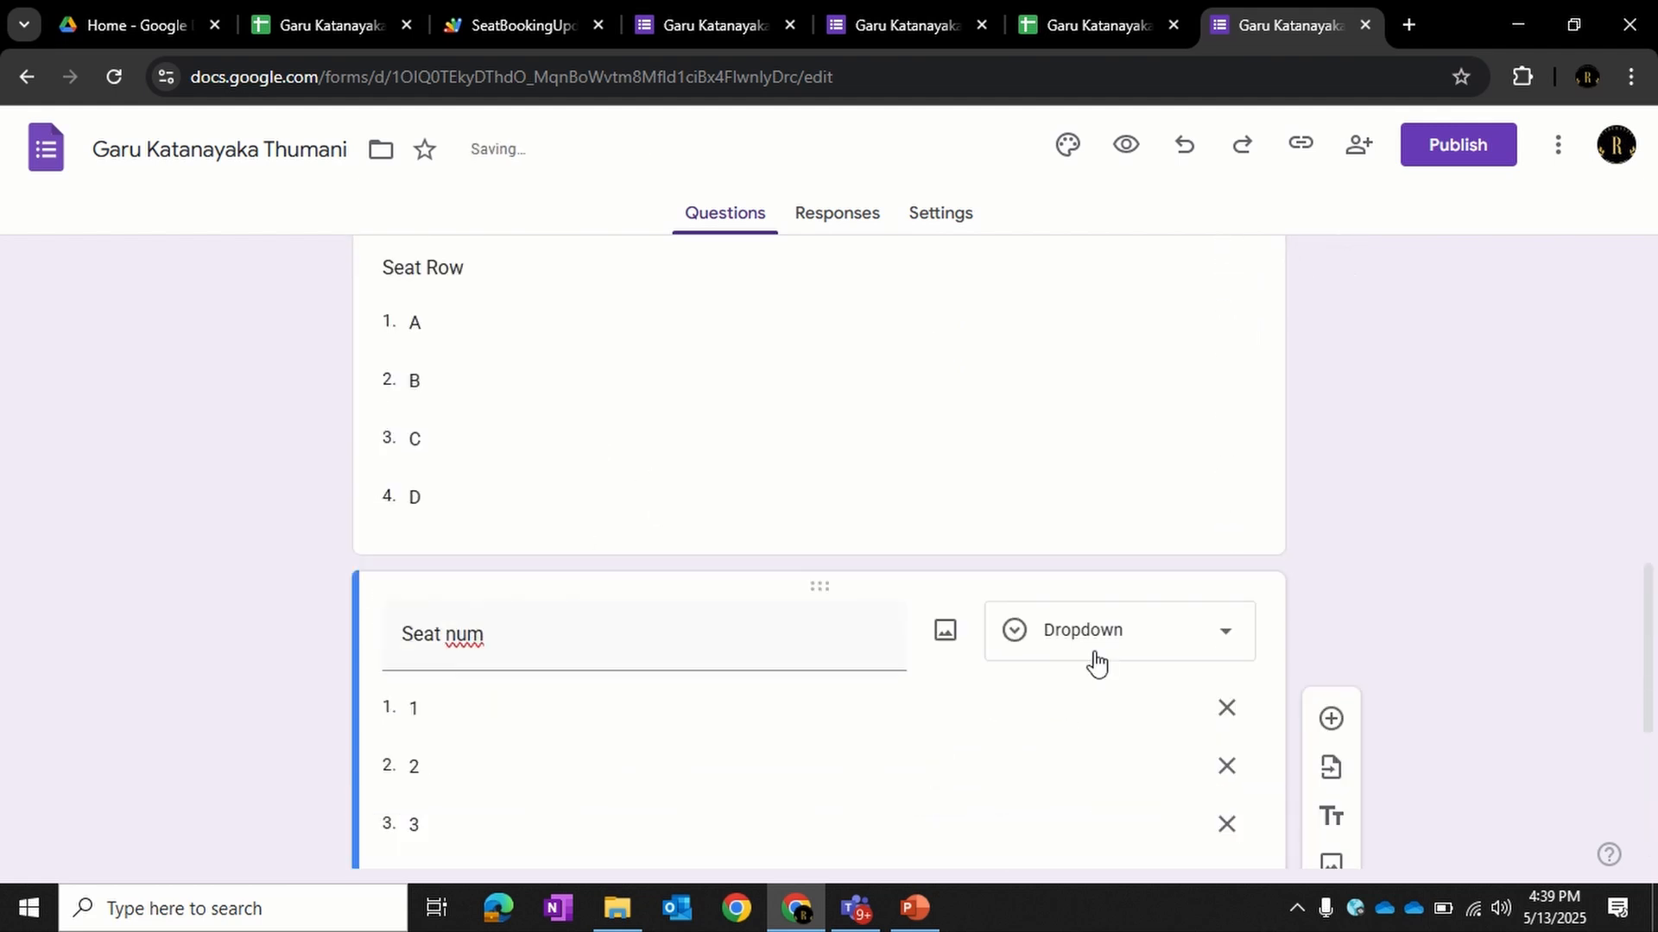
scroll(1114, 639, "up", 4)
left_click(986, 761)
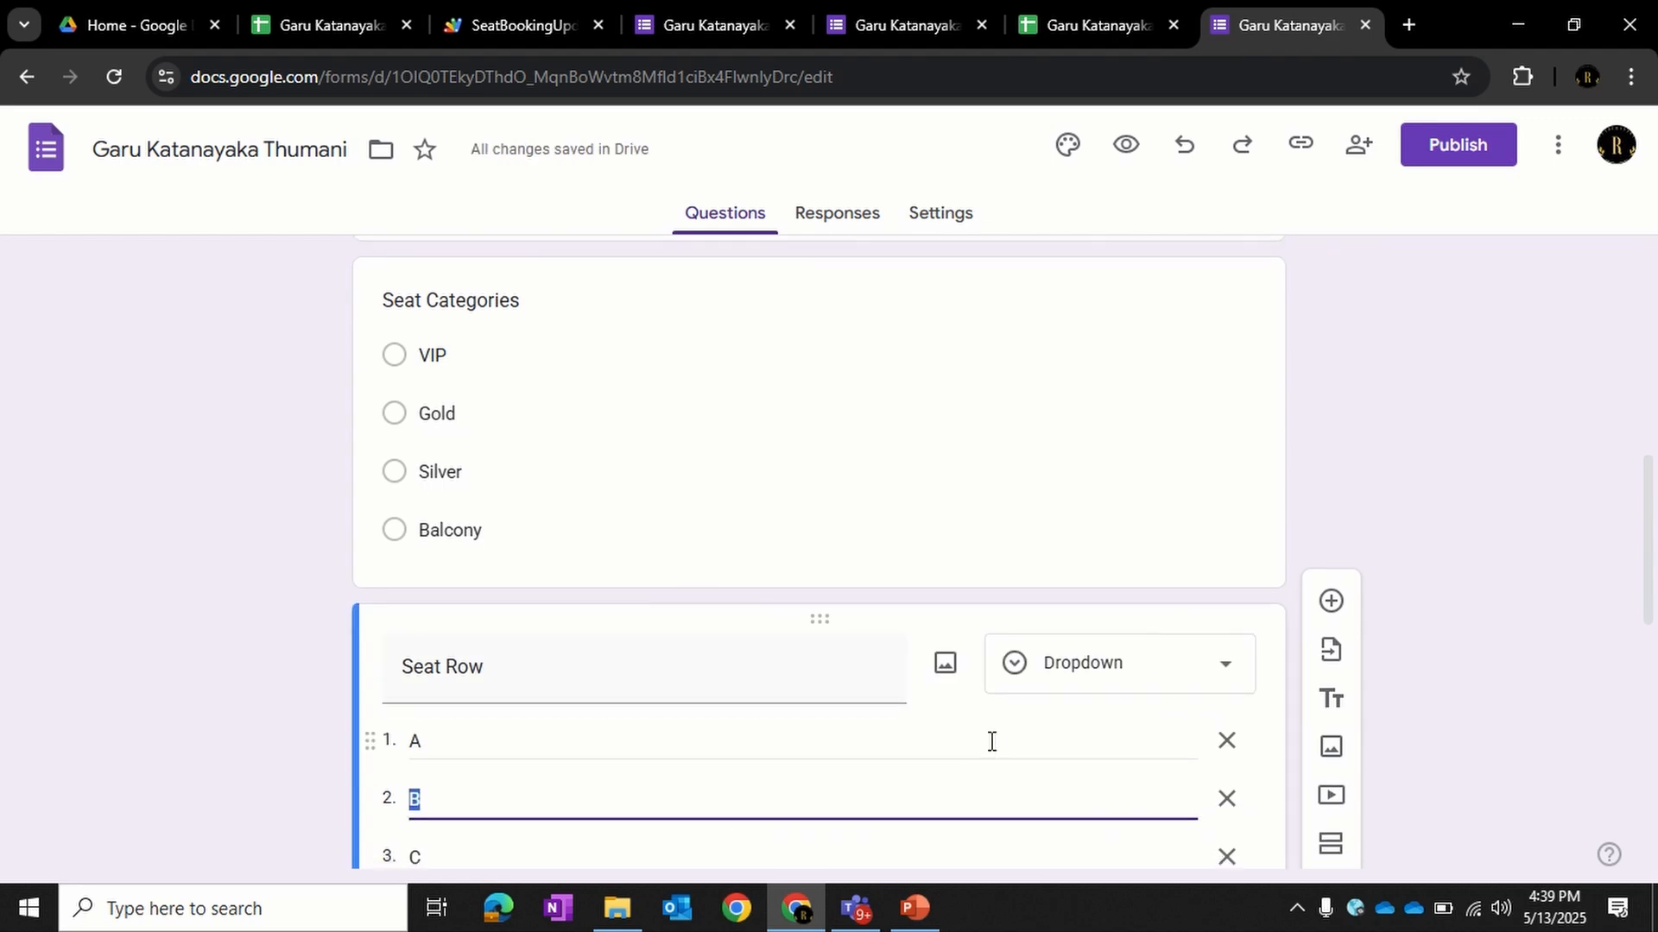
left_click(1178, 716)
- Check that the Show Time question is required and make the Seat Categories question required as well
scroll(954, 609, "up", 4)
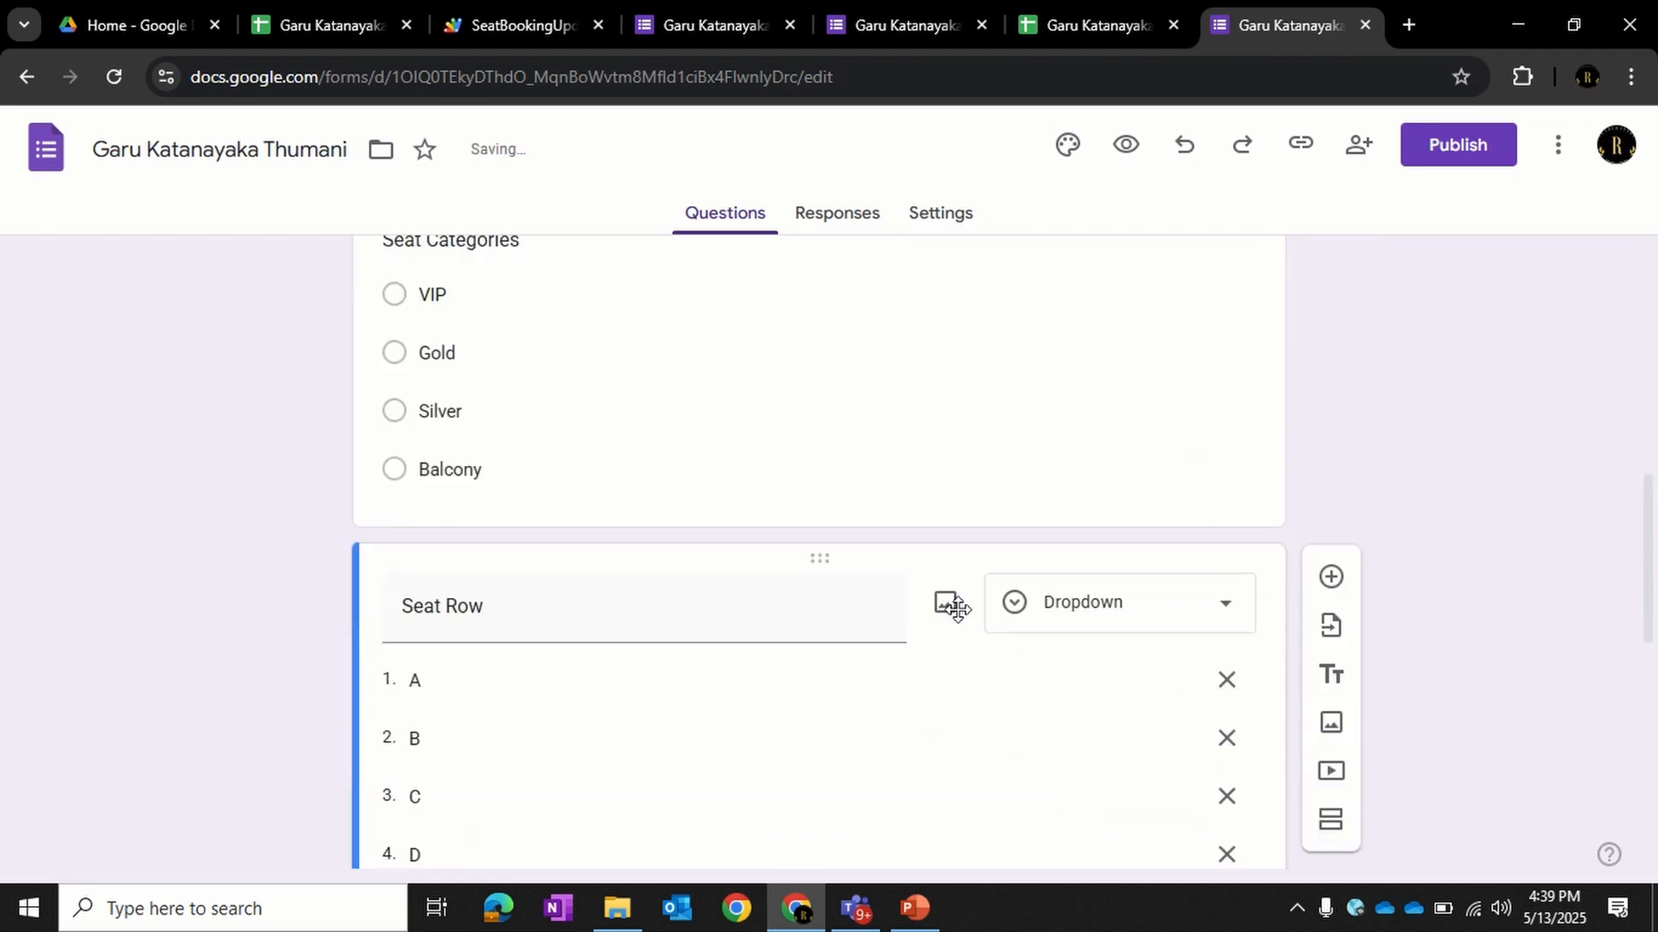
scroll(960, 613, "up", 3)
scroll(1007, 717, "down", 4)
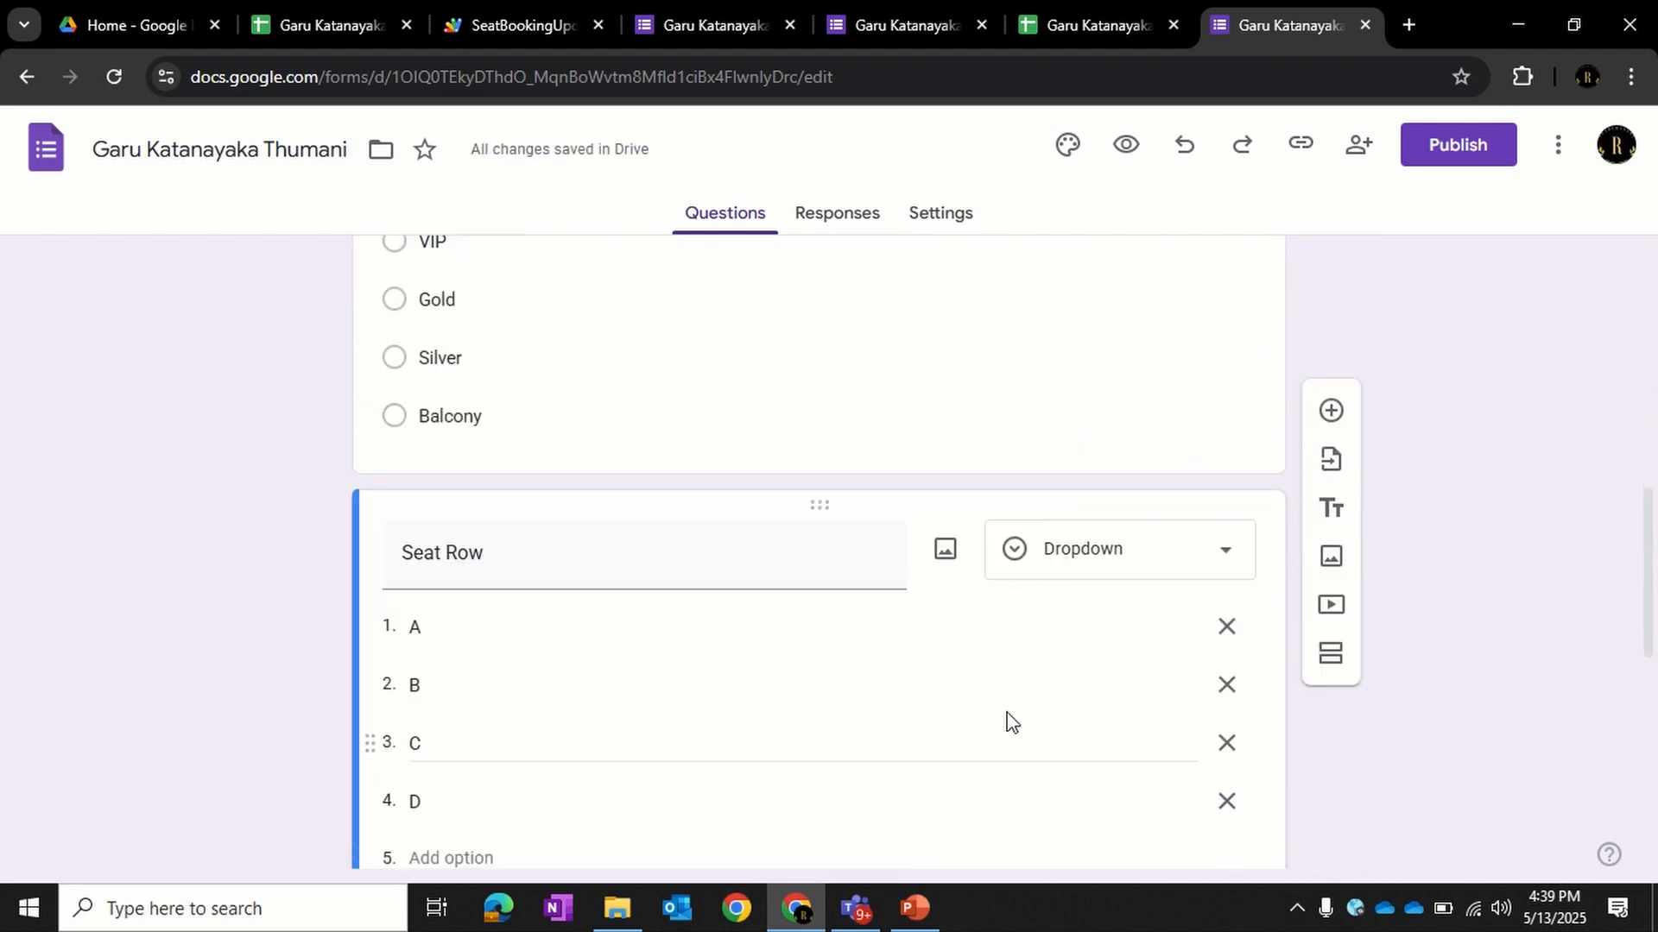
left_click(1061, 456)
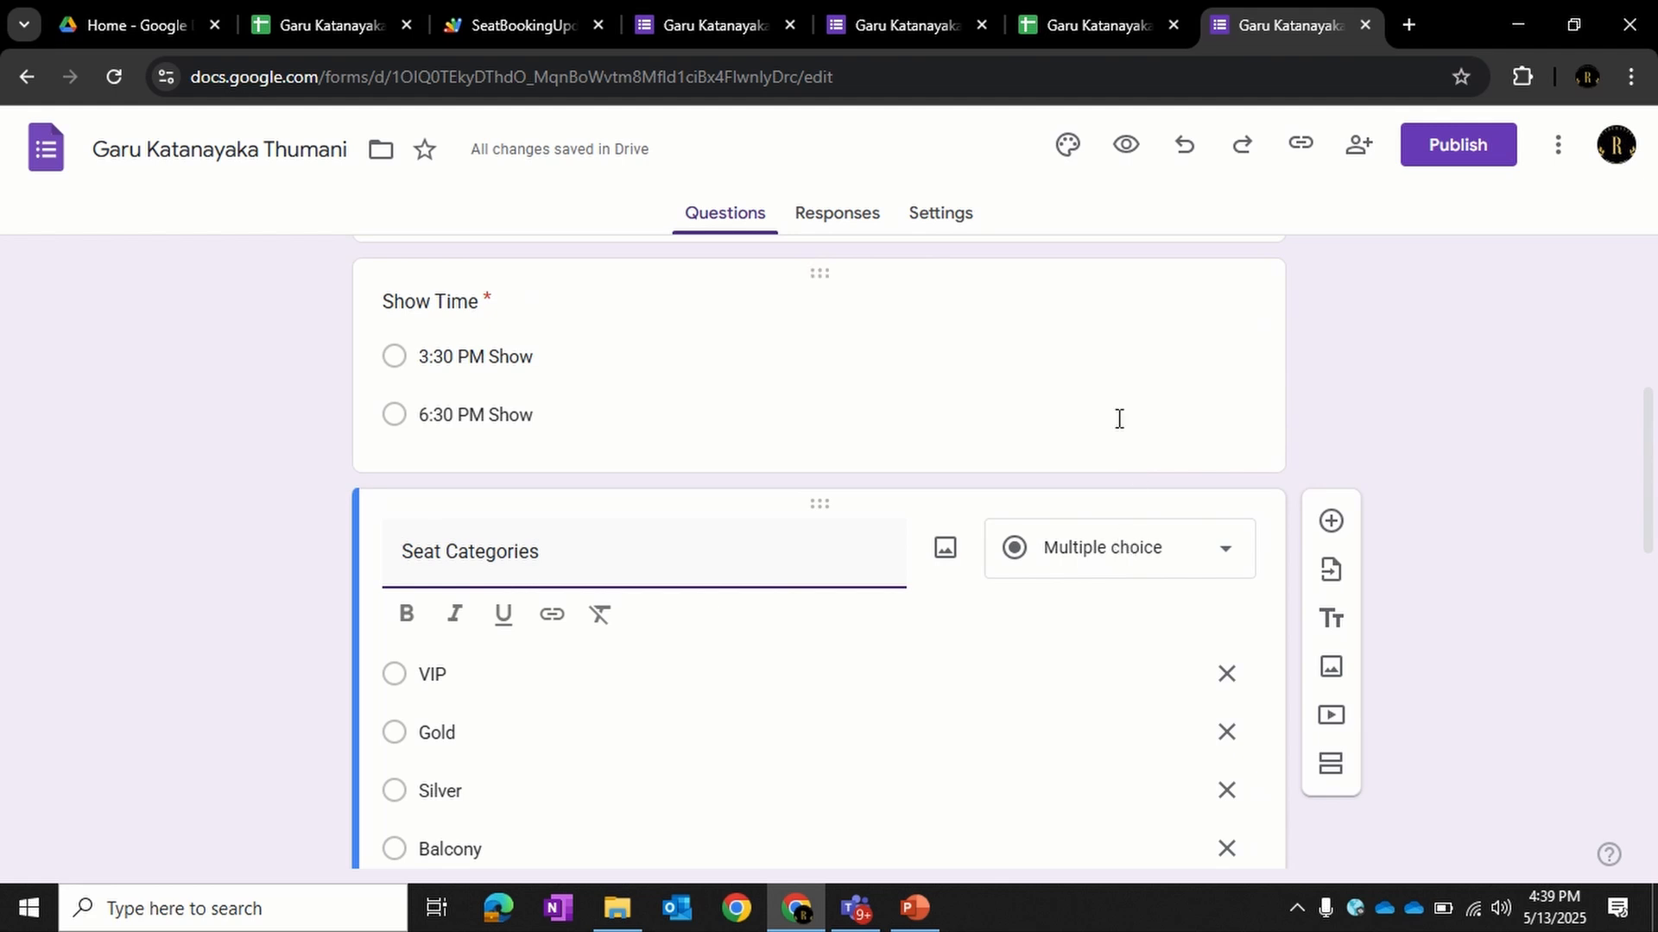
left_click(1117, 416)
scroll(1025, 585, "up", 3)
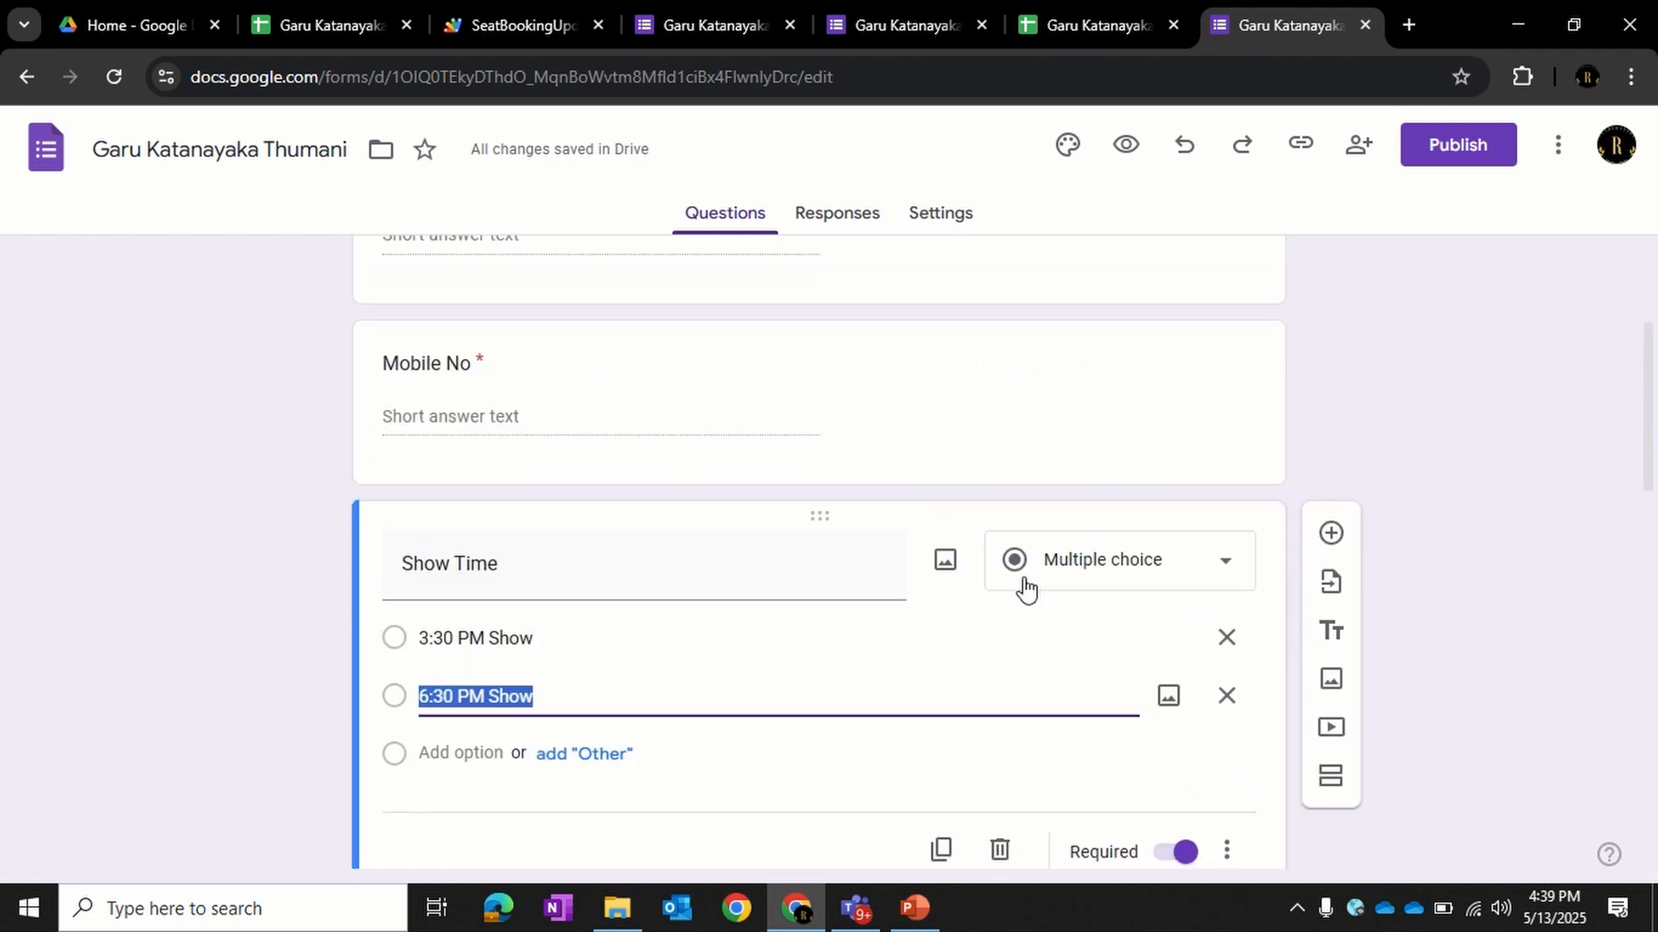
scroll(1025, 578, "down", 8)
left_click(1048, 439)
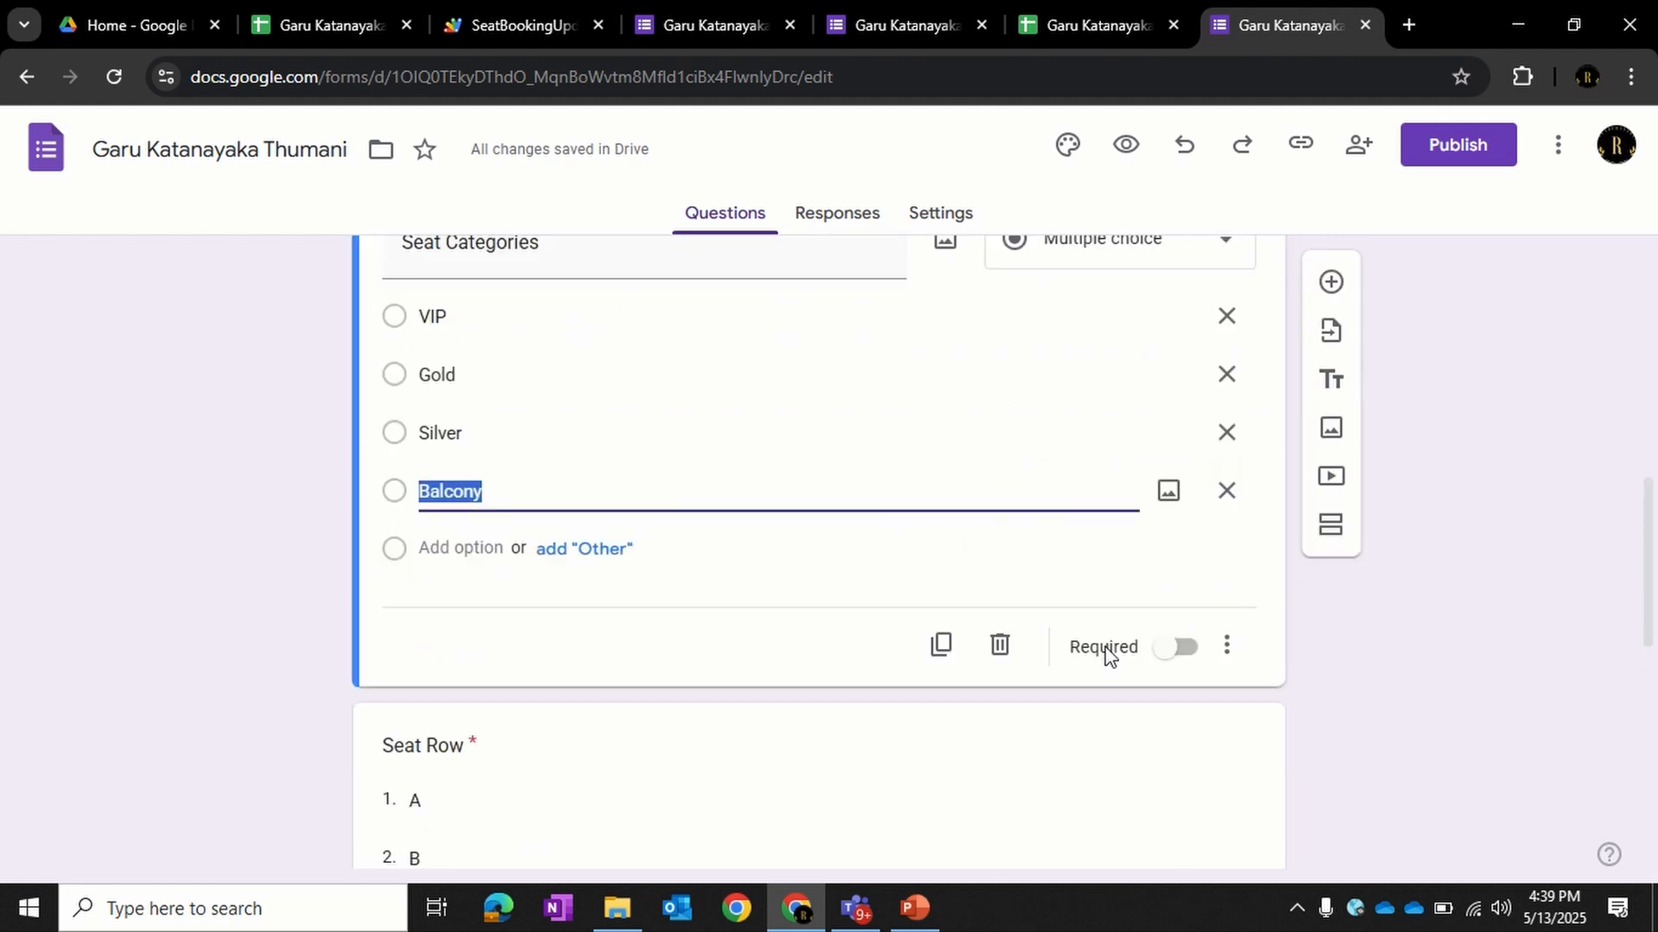
left_click(1183, 649)
- Add a new blank question and move it to the end of the form, below Seat num
scroll(908, 657, "down", 9)
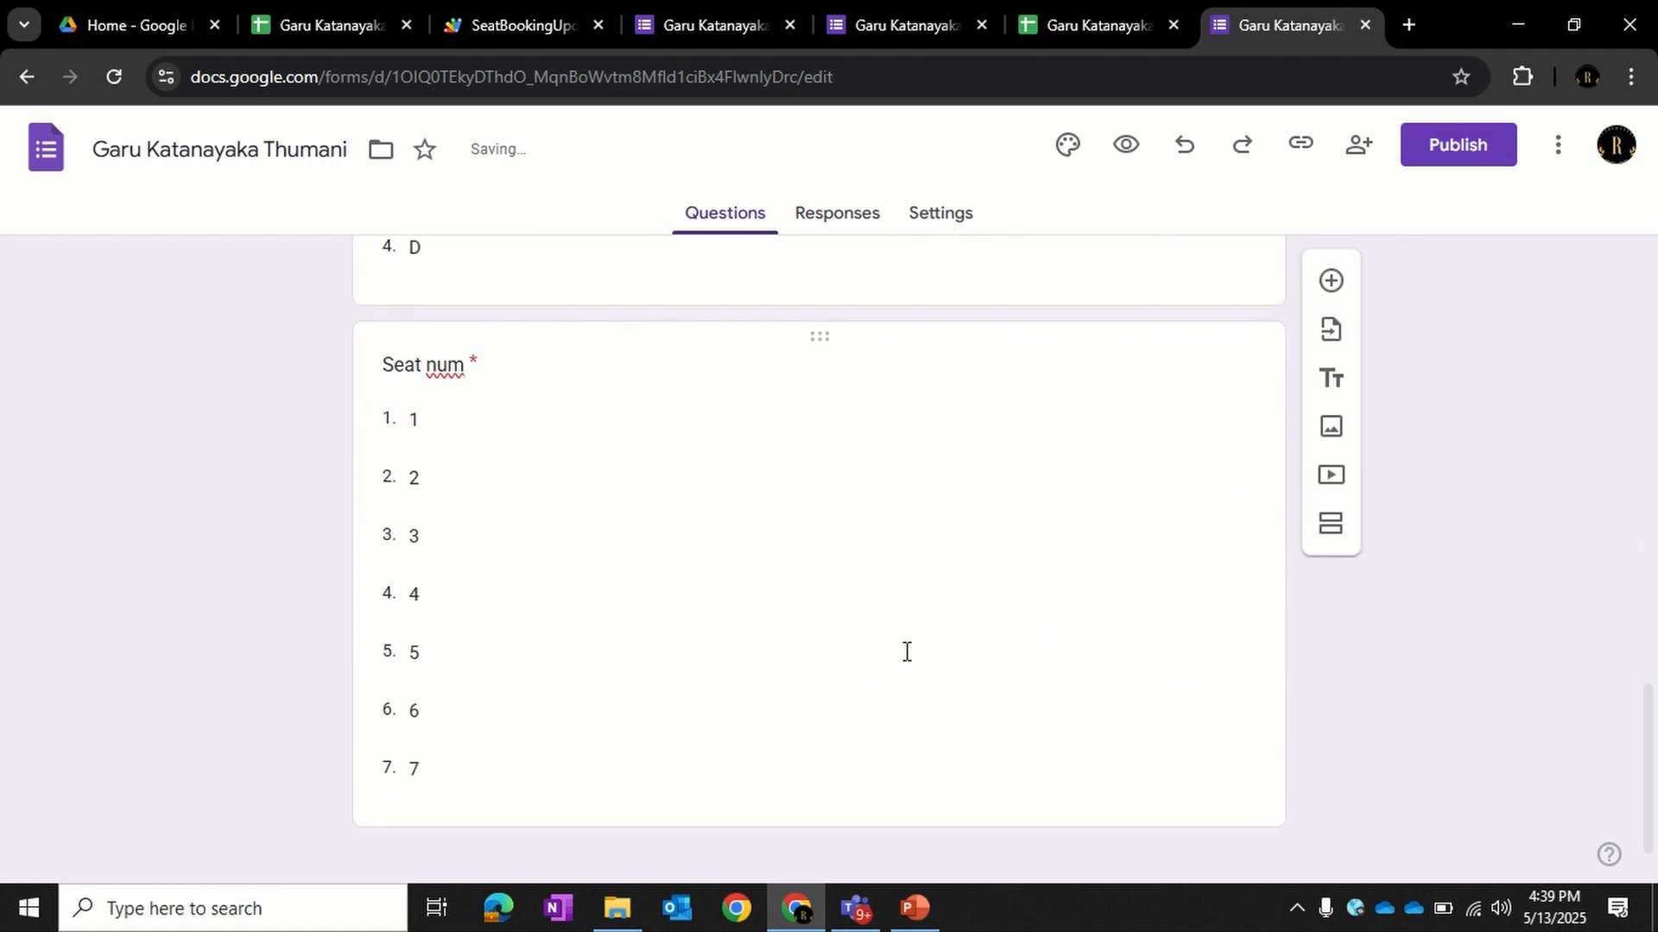
left_click(1332, 285)
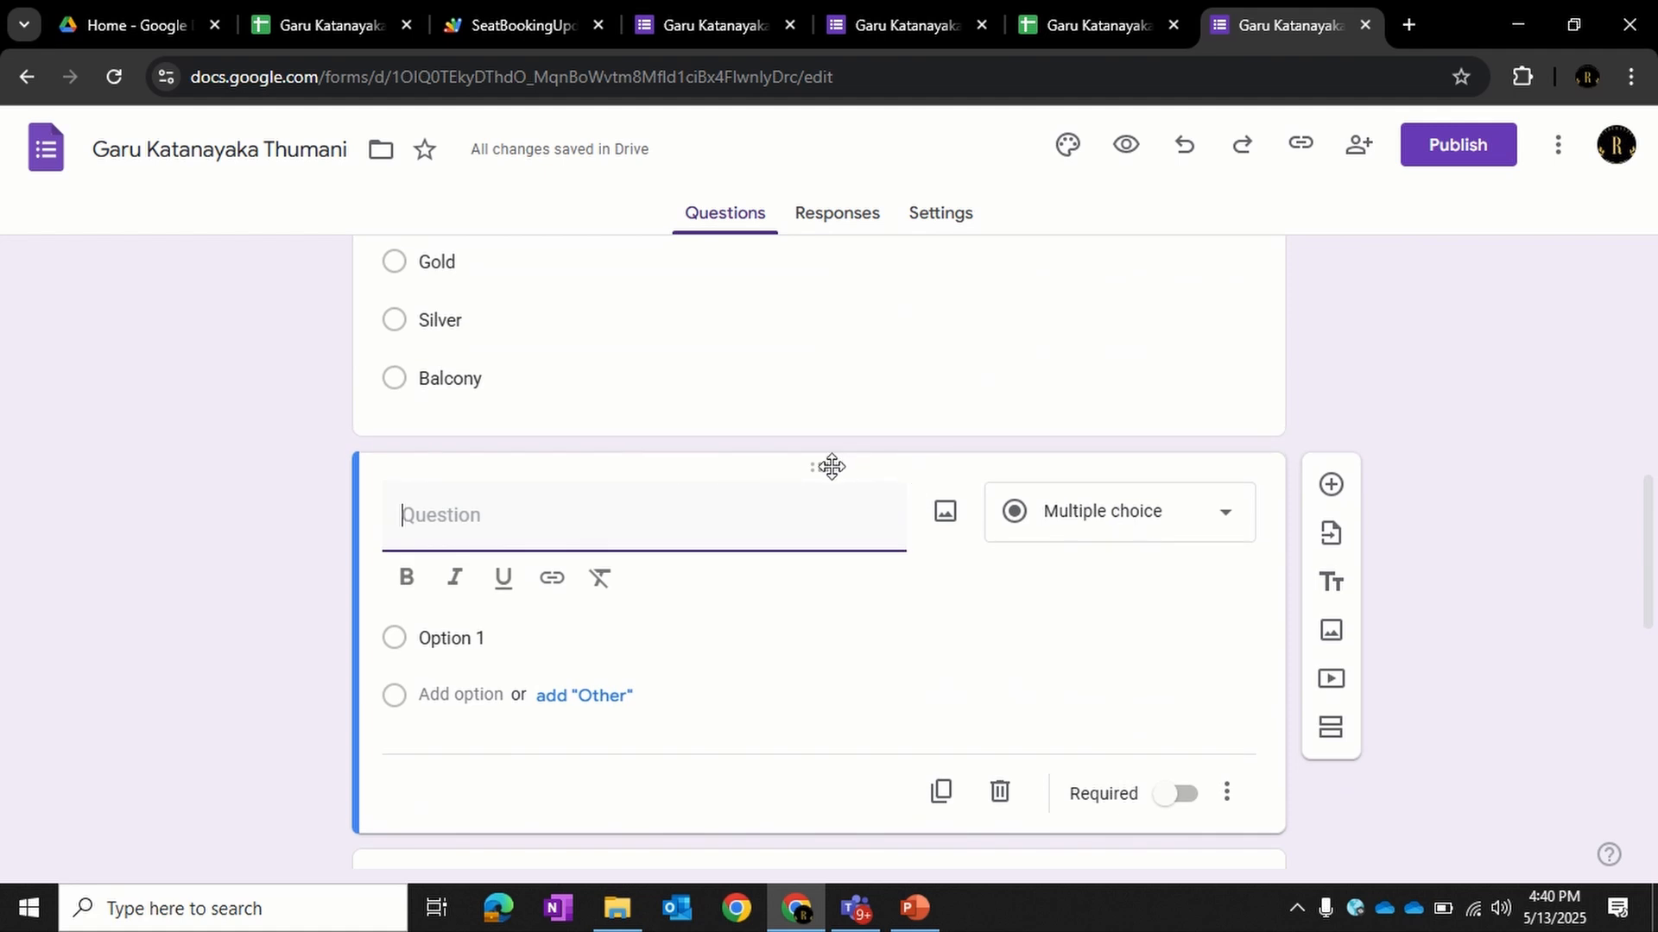
left_click_drag(832, 466, 872, 738)
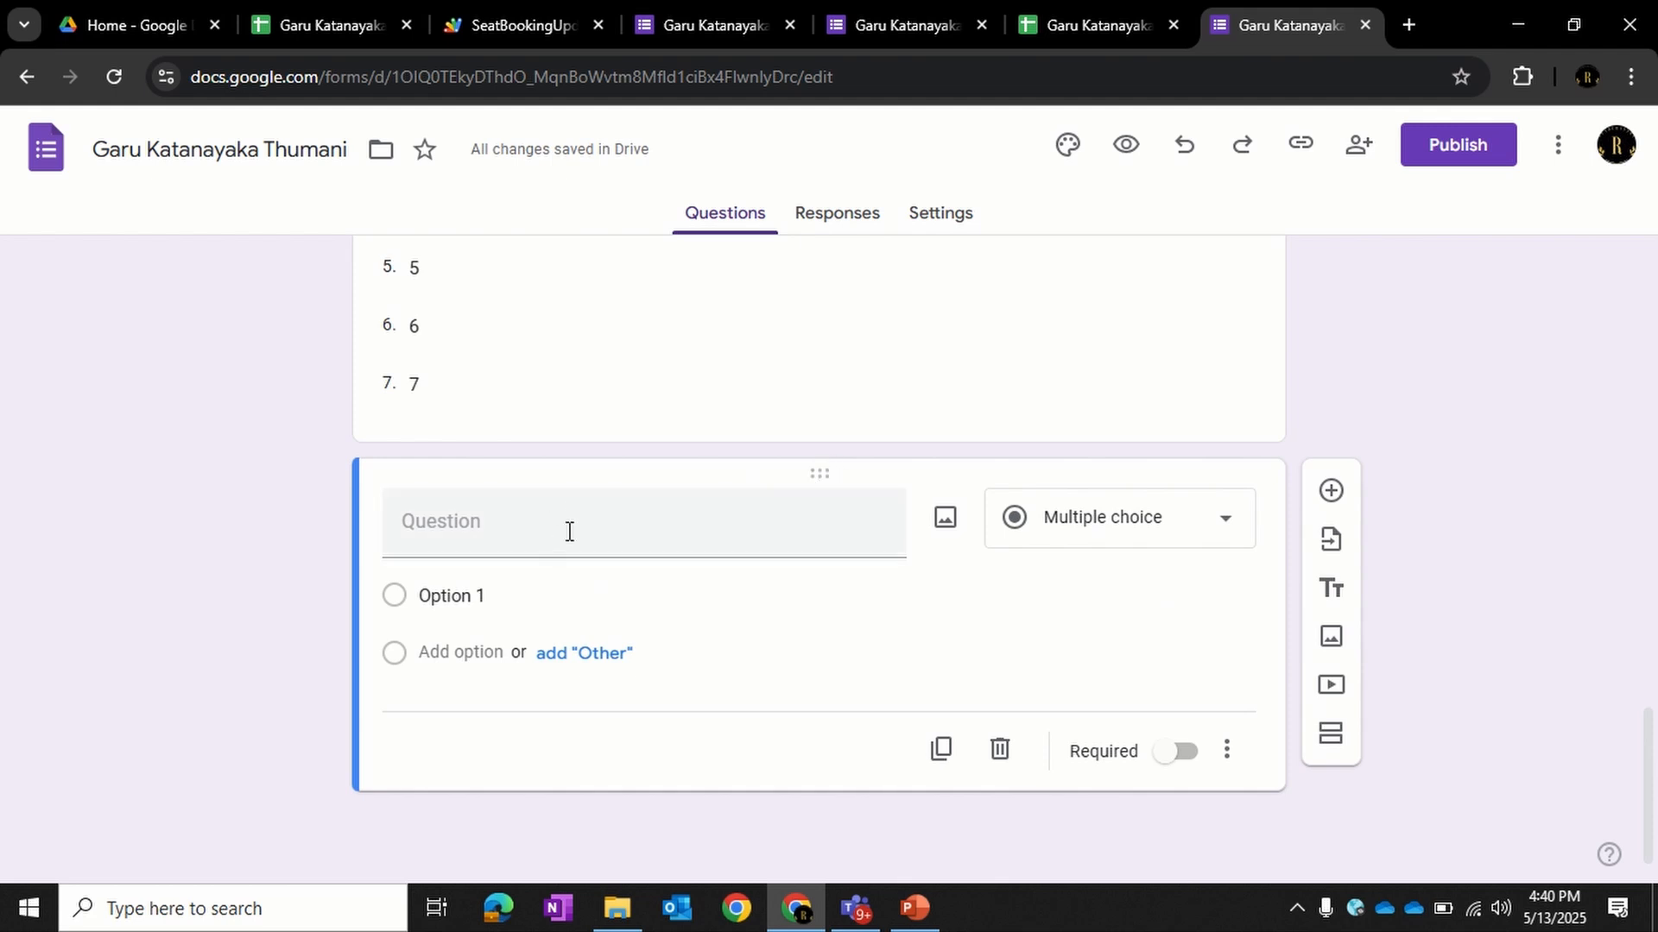
- Name the new last question Ticket Serial no and make it required
left_click(599, 521)
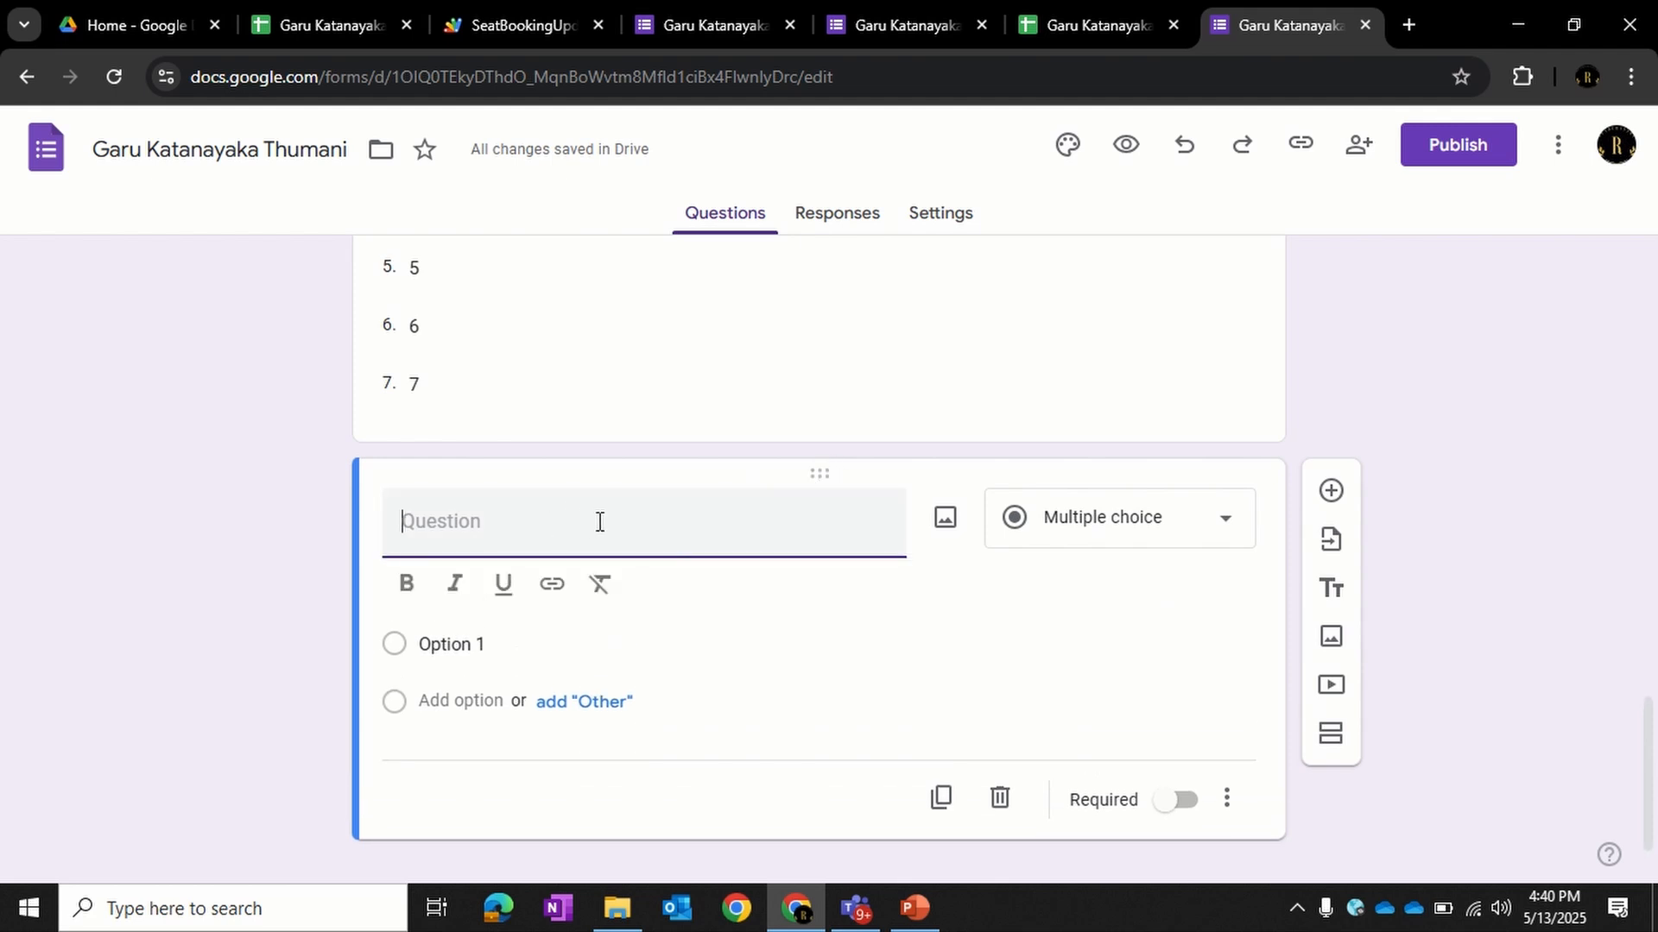
type("Ticket S")
key("BackSpace")
type("rial")
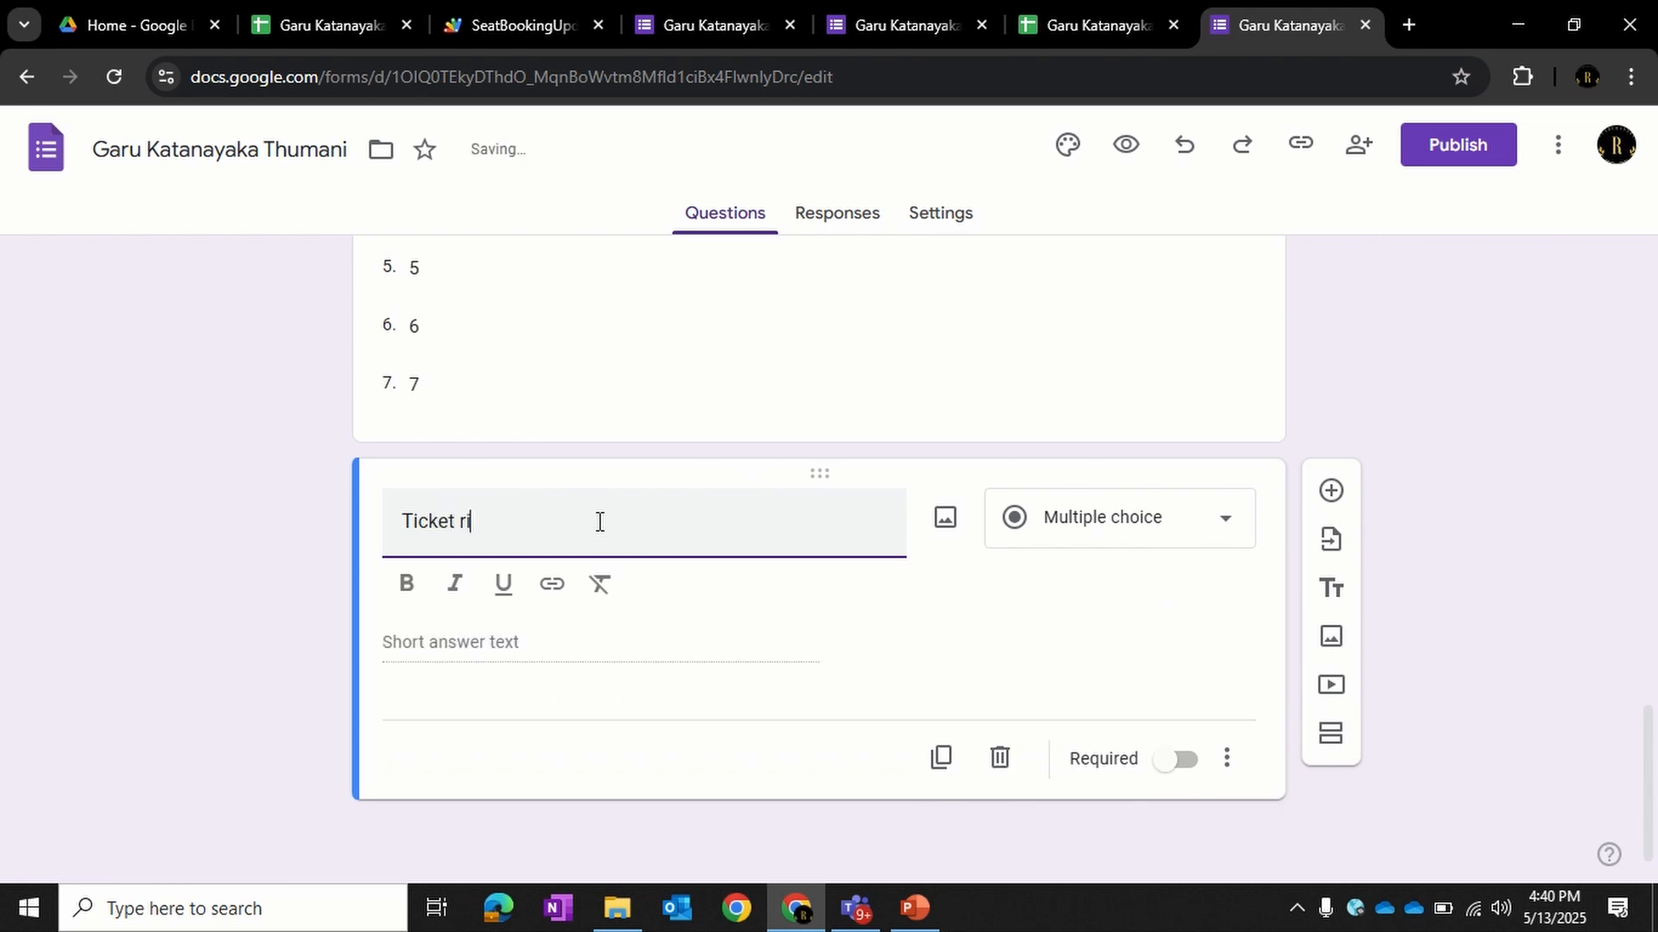
key("BackSpace")
key("BackSpace")
key("BackSpace")
key("BackSpace")
type("Serial no")
left_click(567, 644)
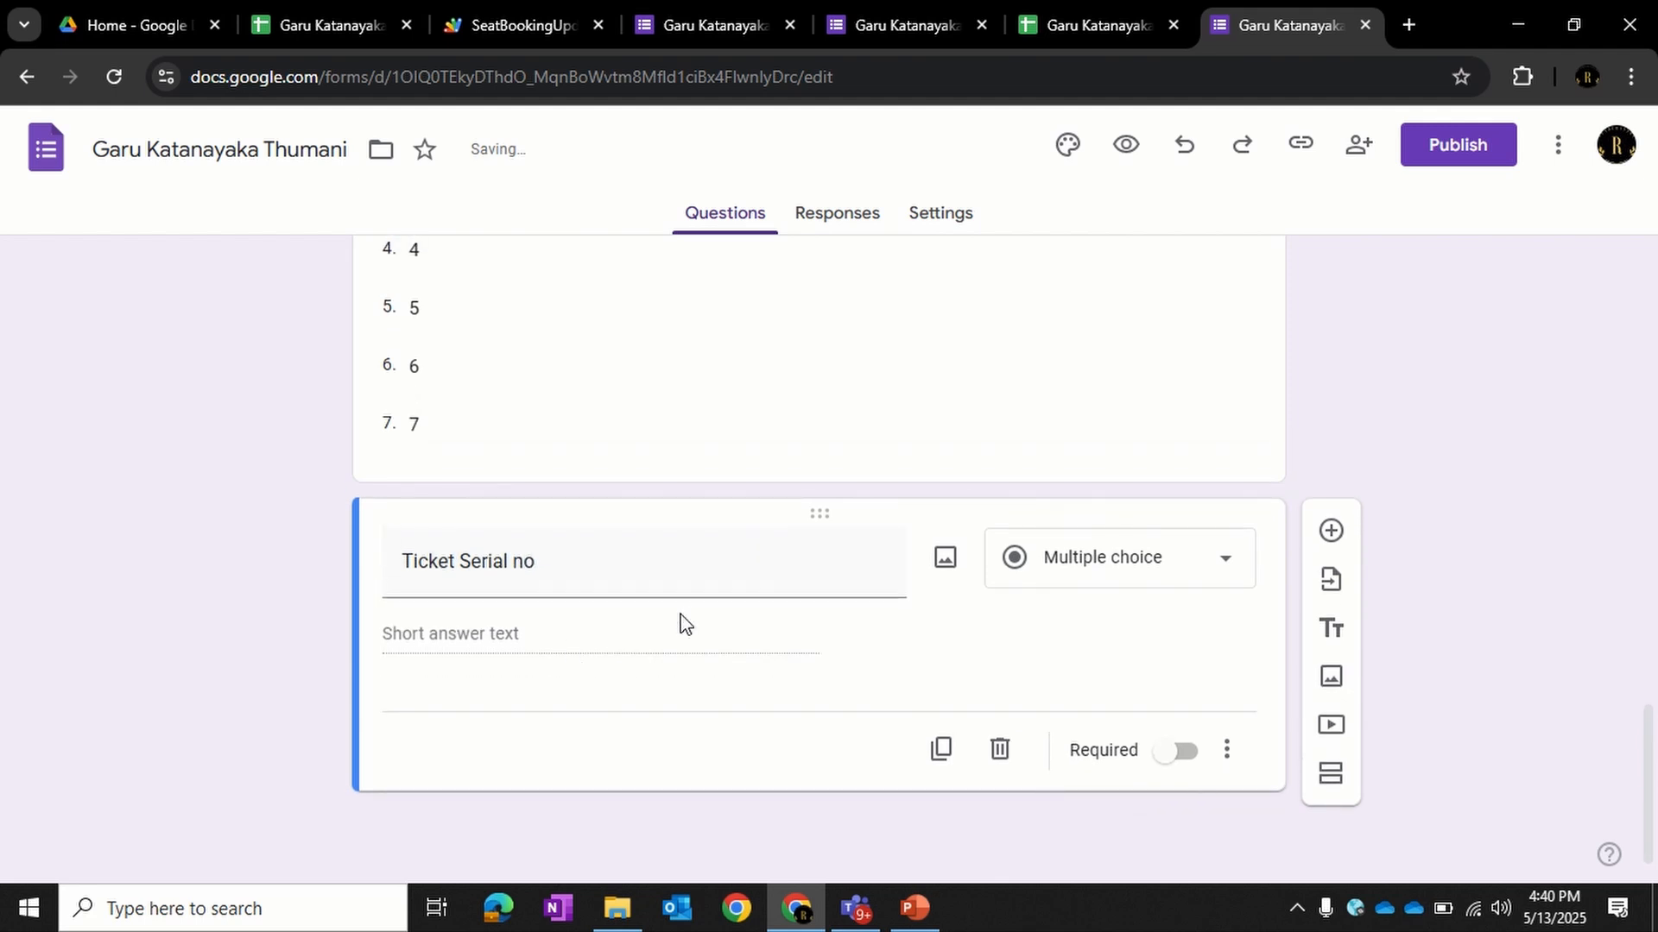
left_click(1192, 763)
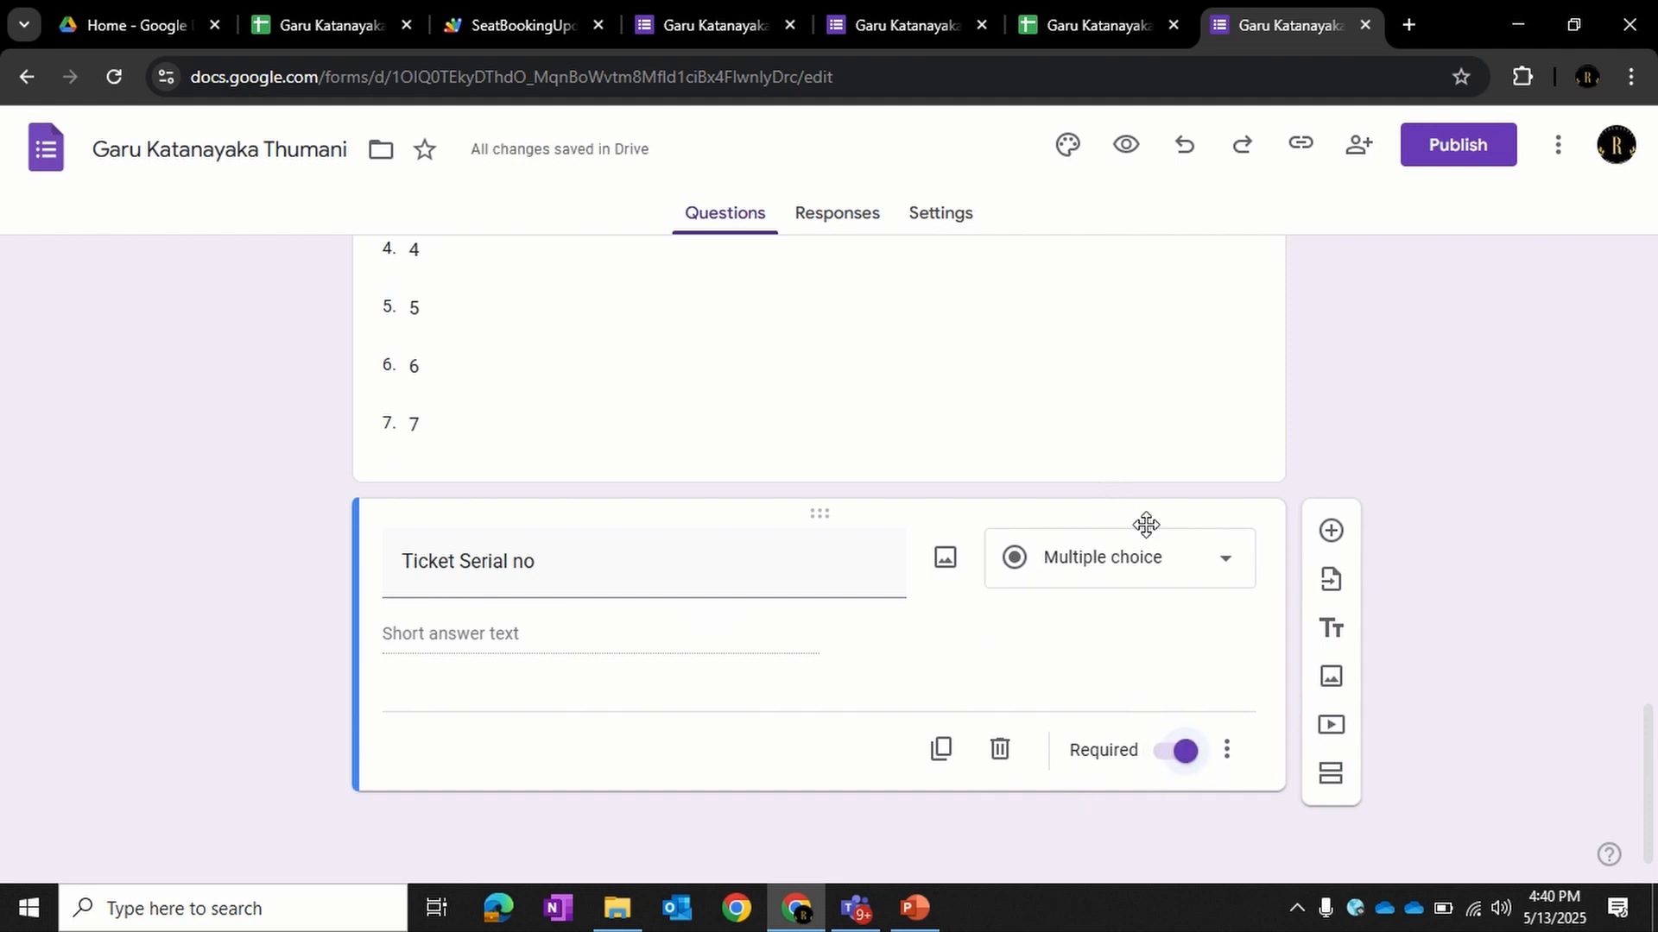
- Link the form's responses to a newly created spreadsheet, keeping the suggested name
scroll(1188, 561, "up", 20)
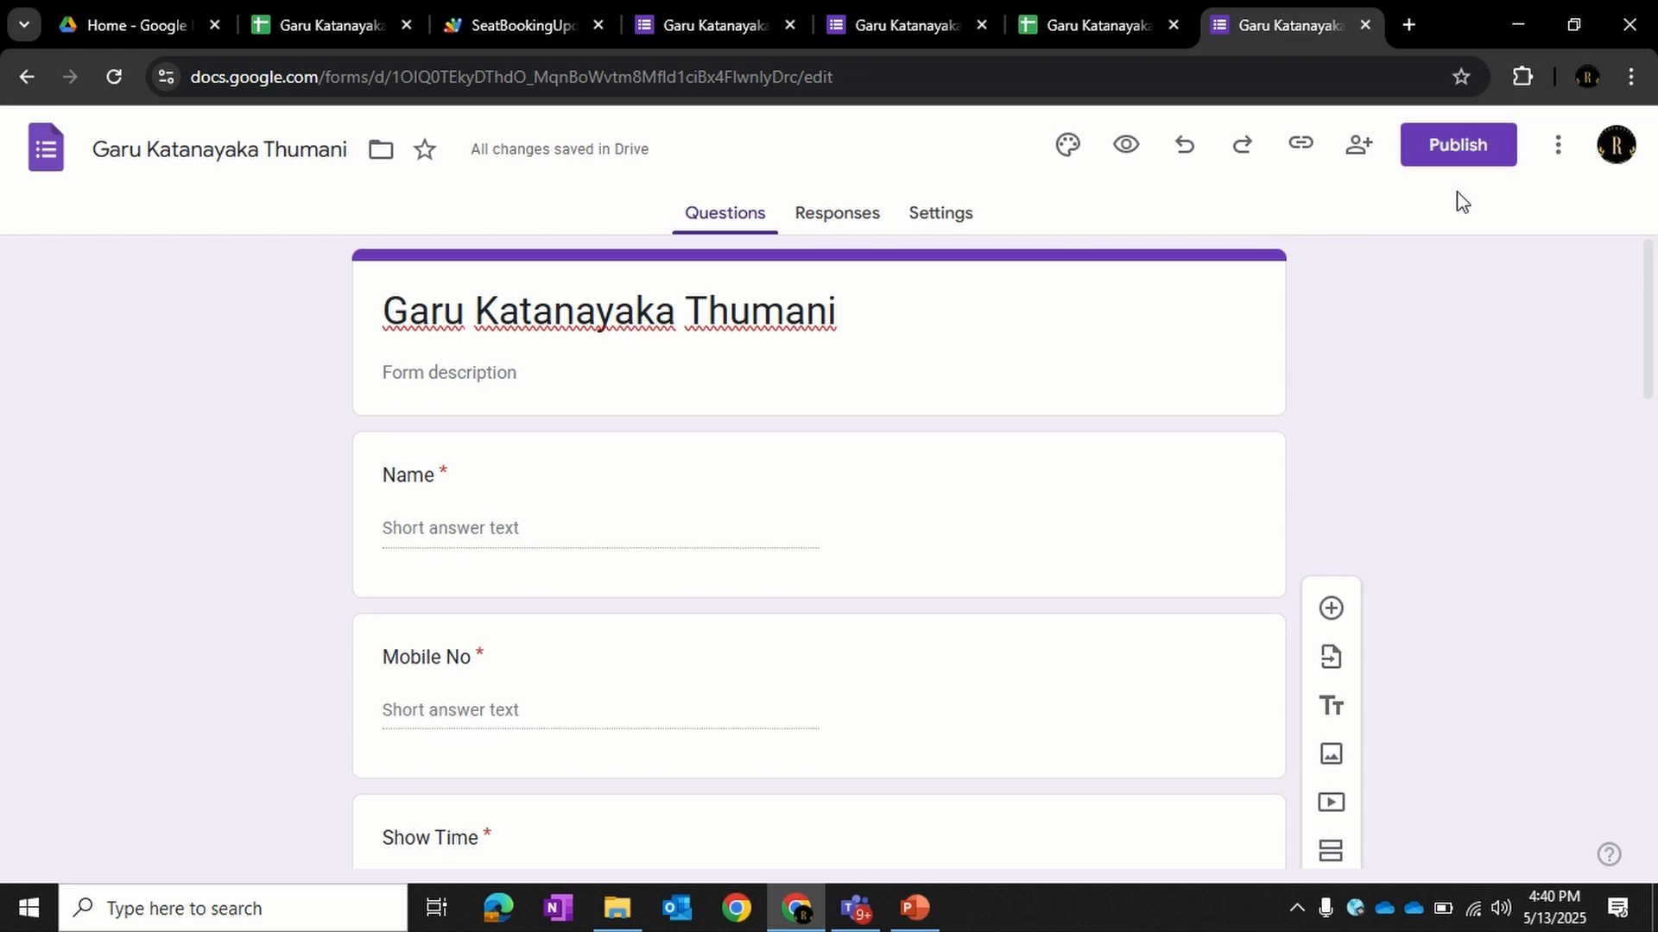
left_click(846, 218)
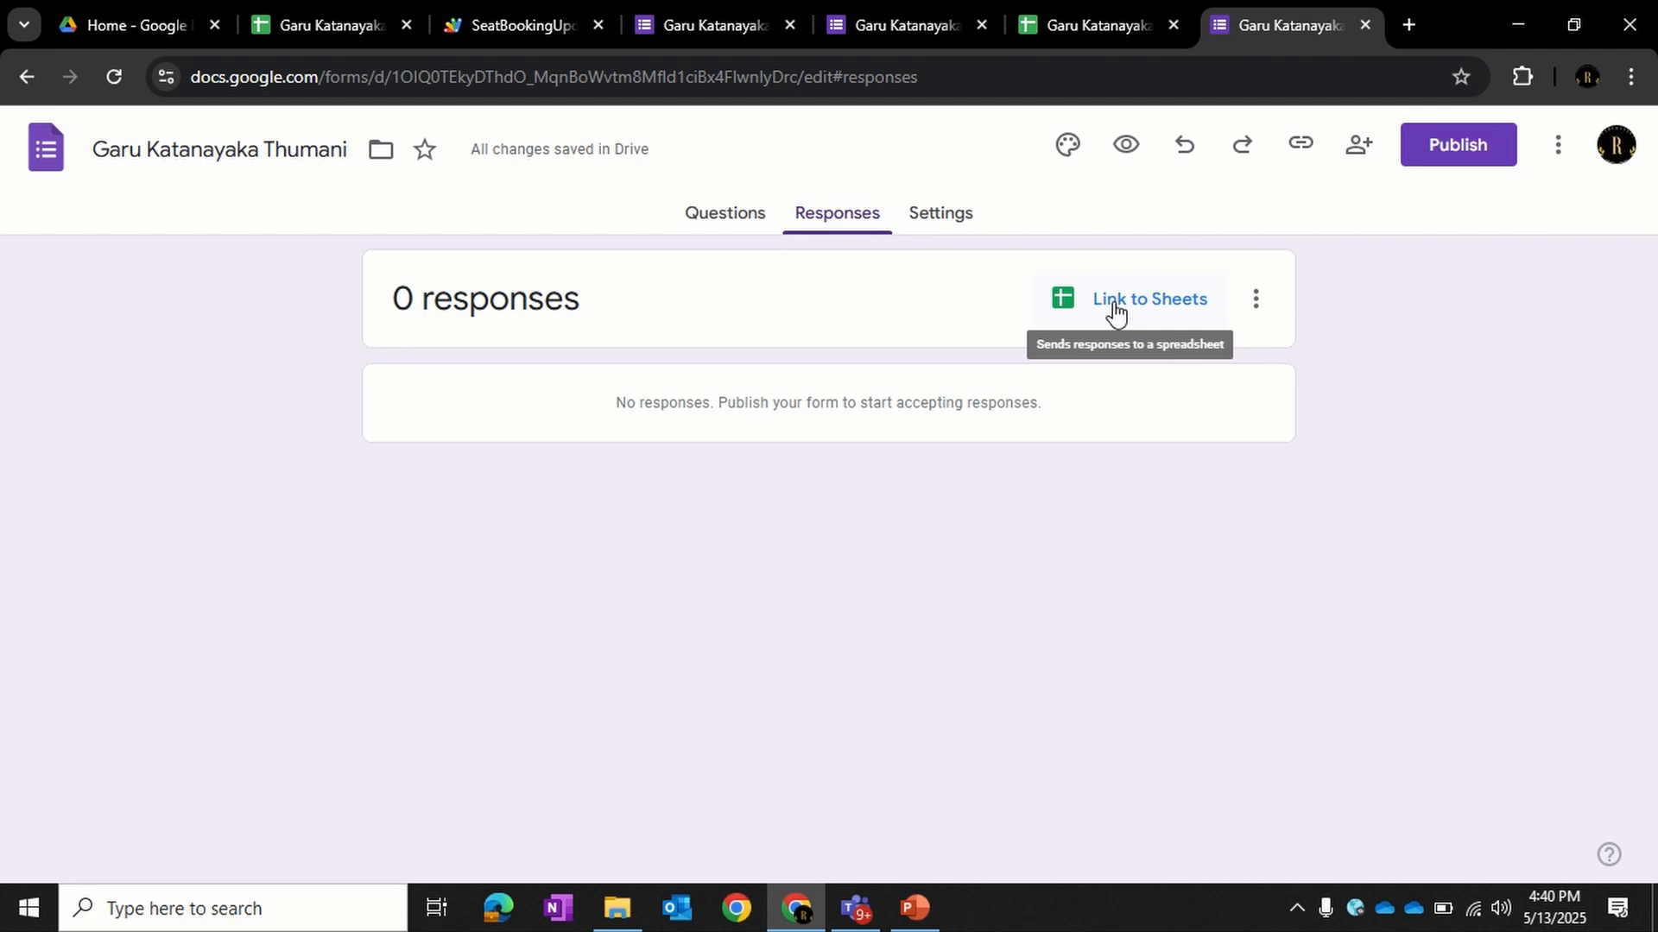
left_click(1114, 313)
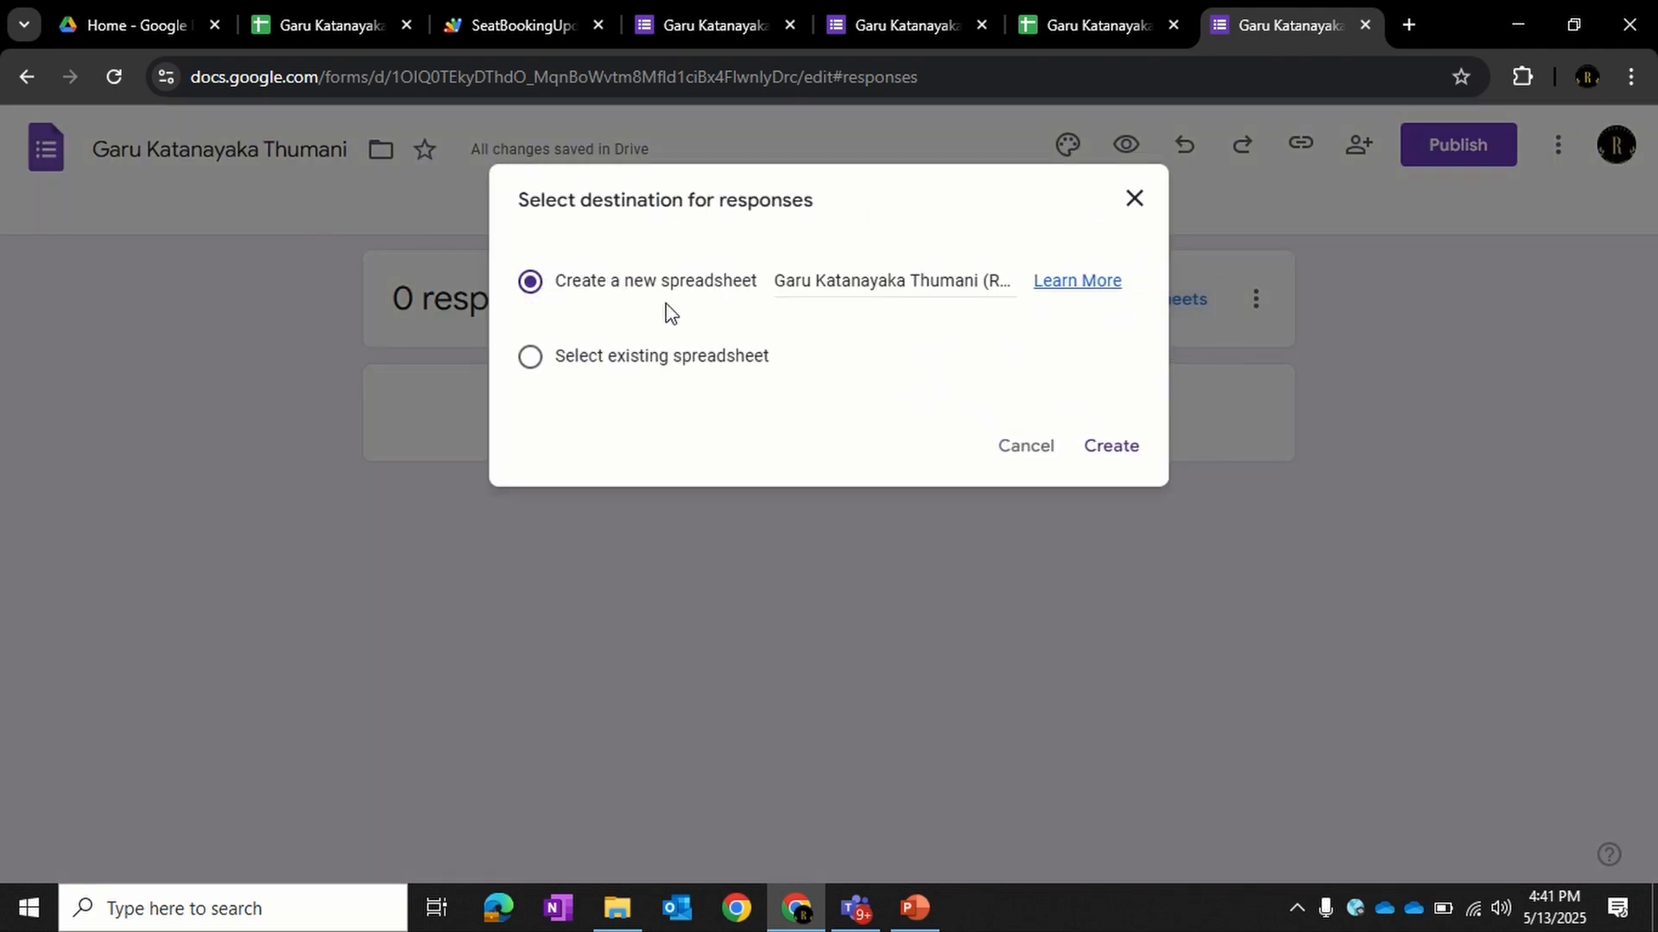
left_click(993, 280)
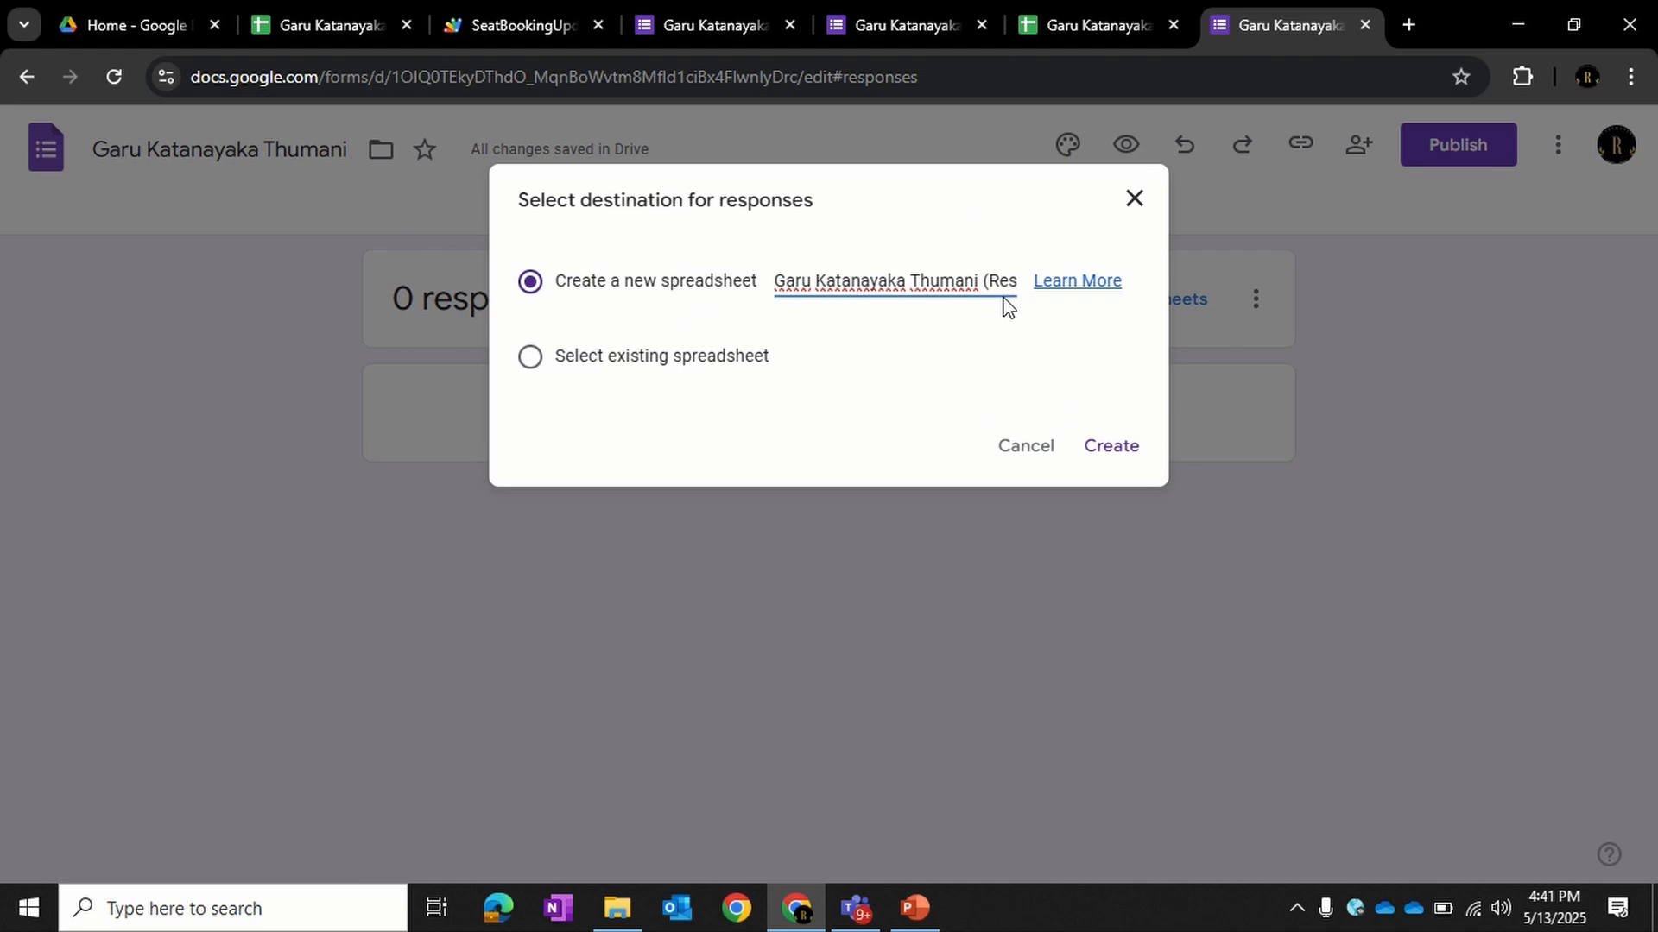
key("Right")
key("Right")
key("Right")
key("Right")
key("Right")
key("Right")
key("Right")
key("Right")
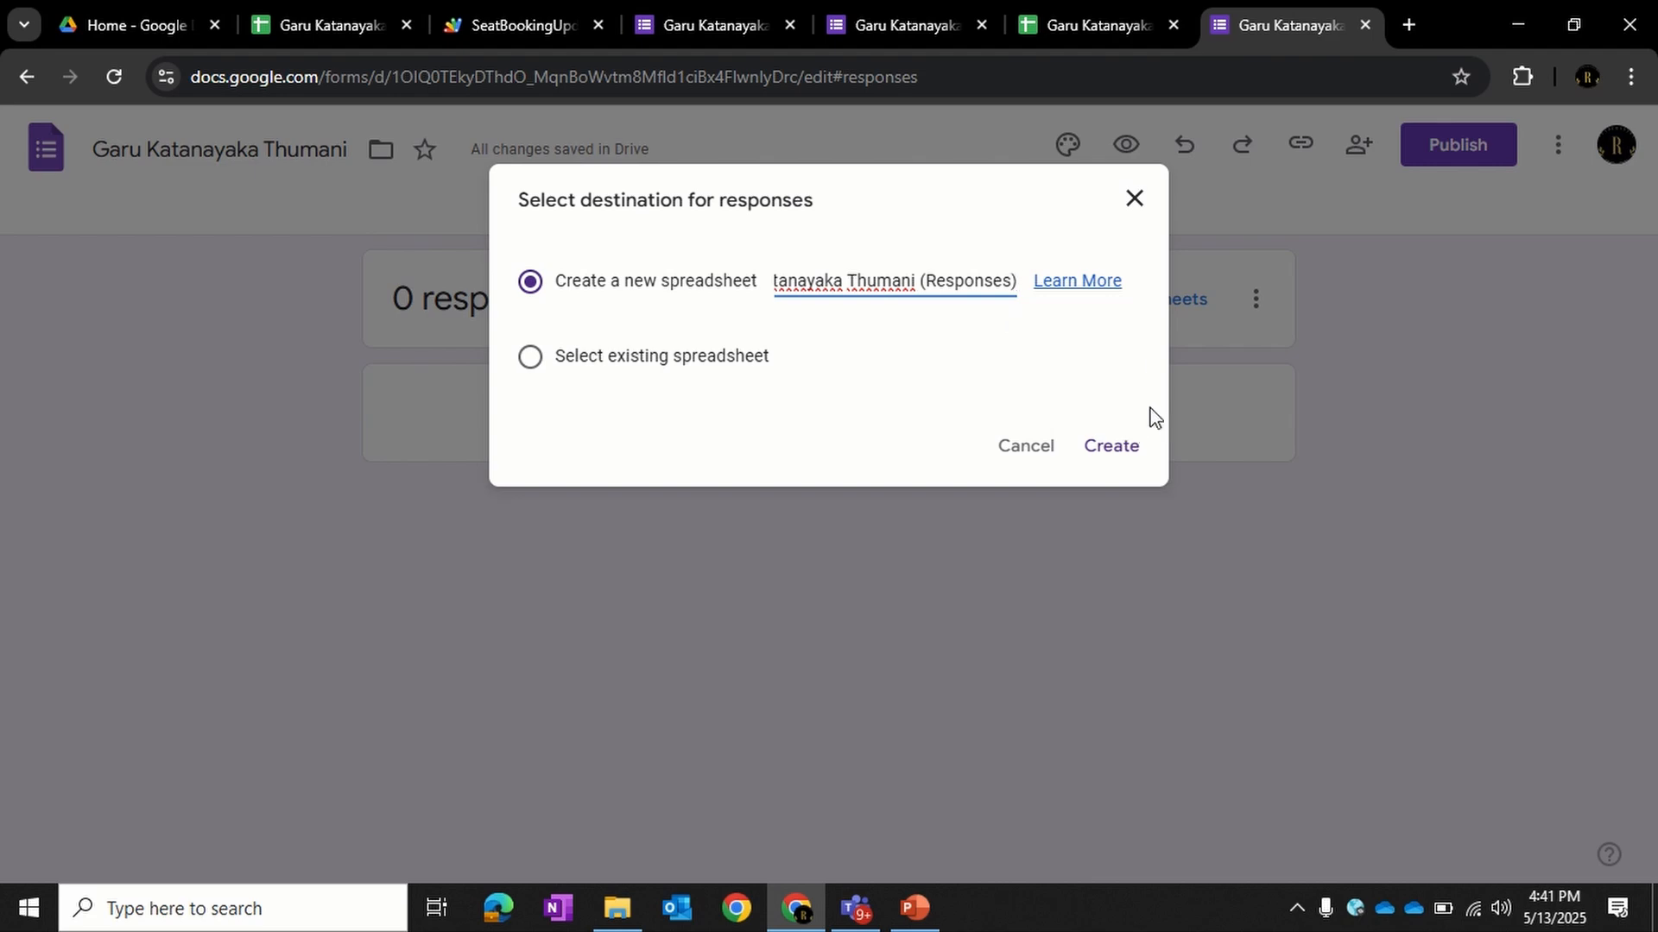
left_click(1122, 460)
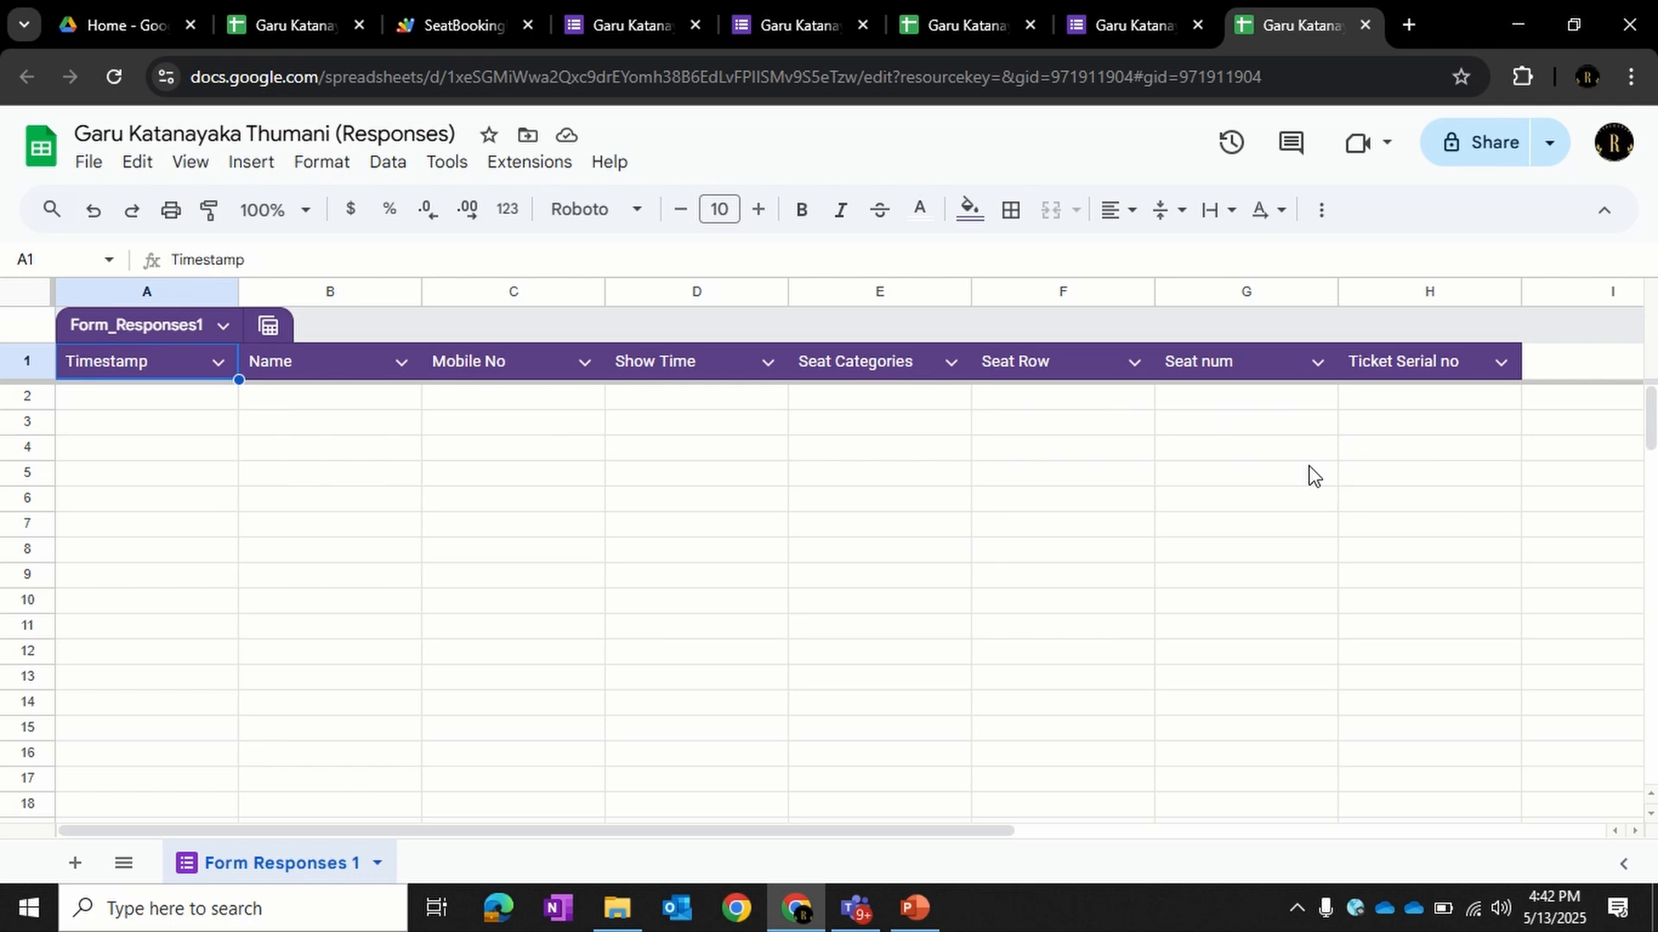
- Insert a column before Ticket Serial no in the response sheet and name its header Seat Combo
left_click(1405, 292)
right_click(1408, 298)
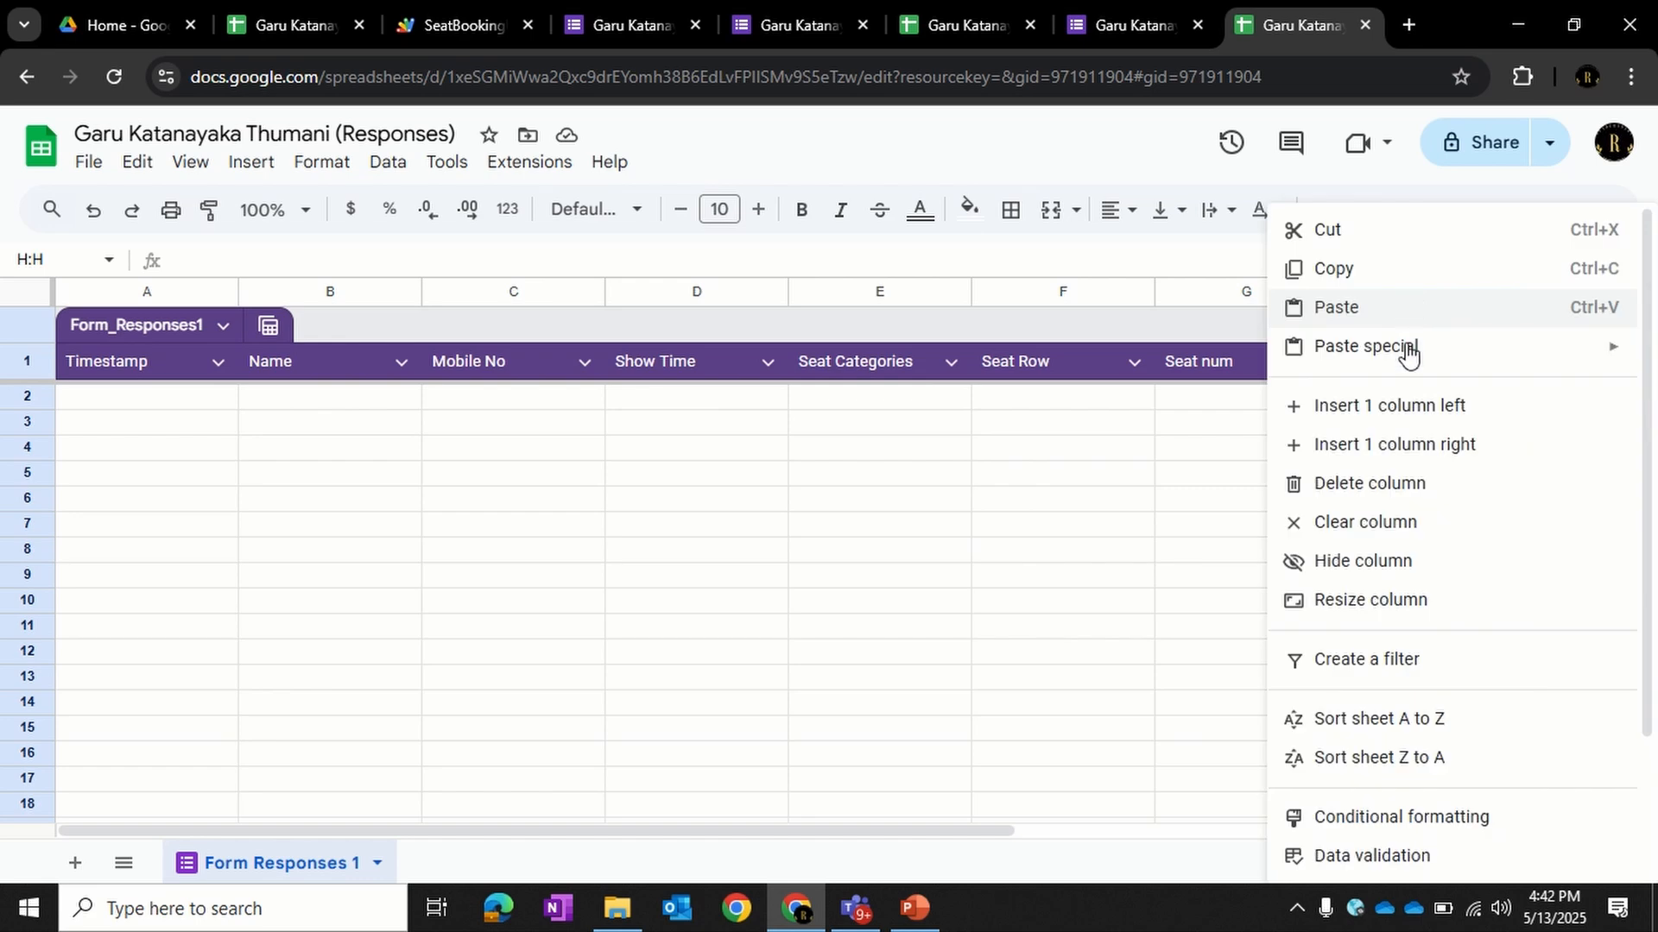
left_click(1419, 406)
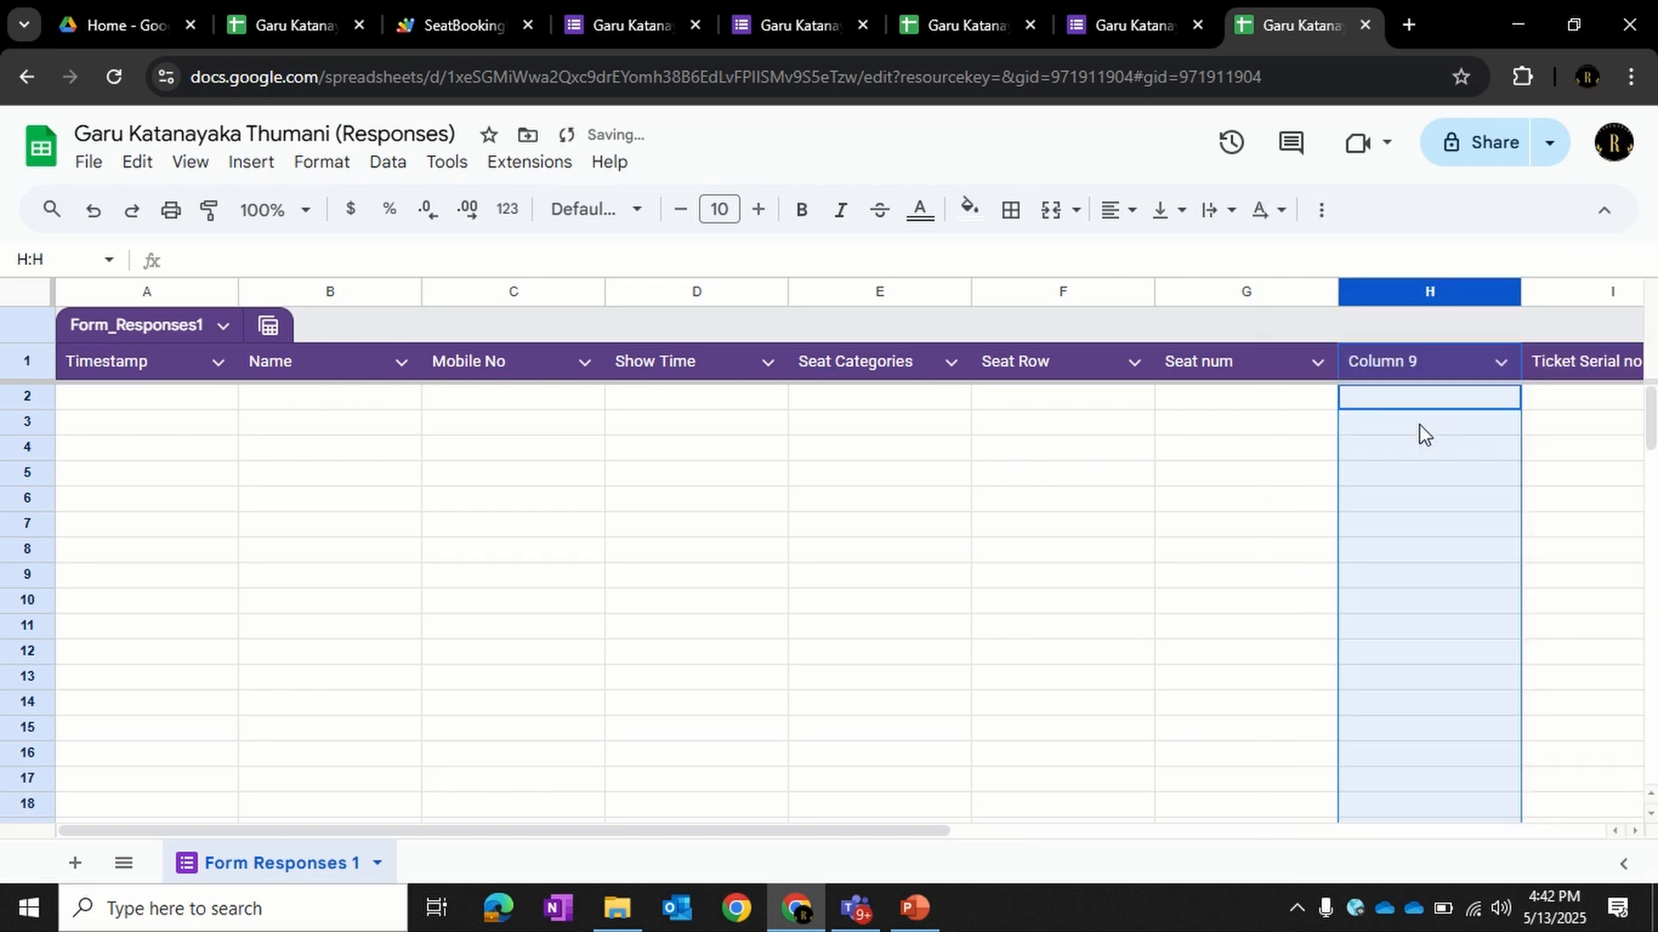
left_click(1423, 399)
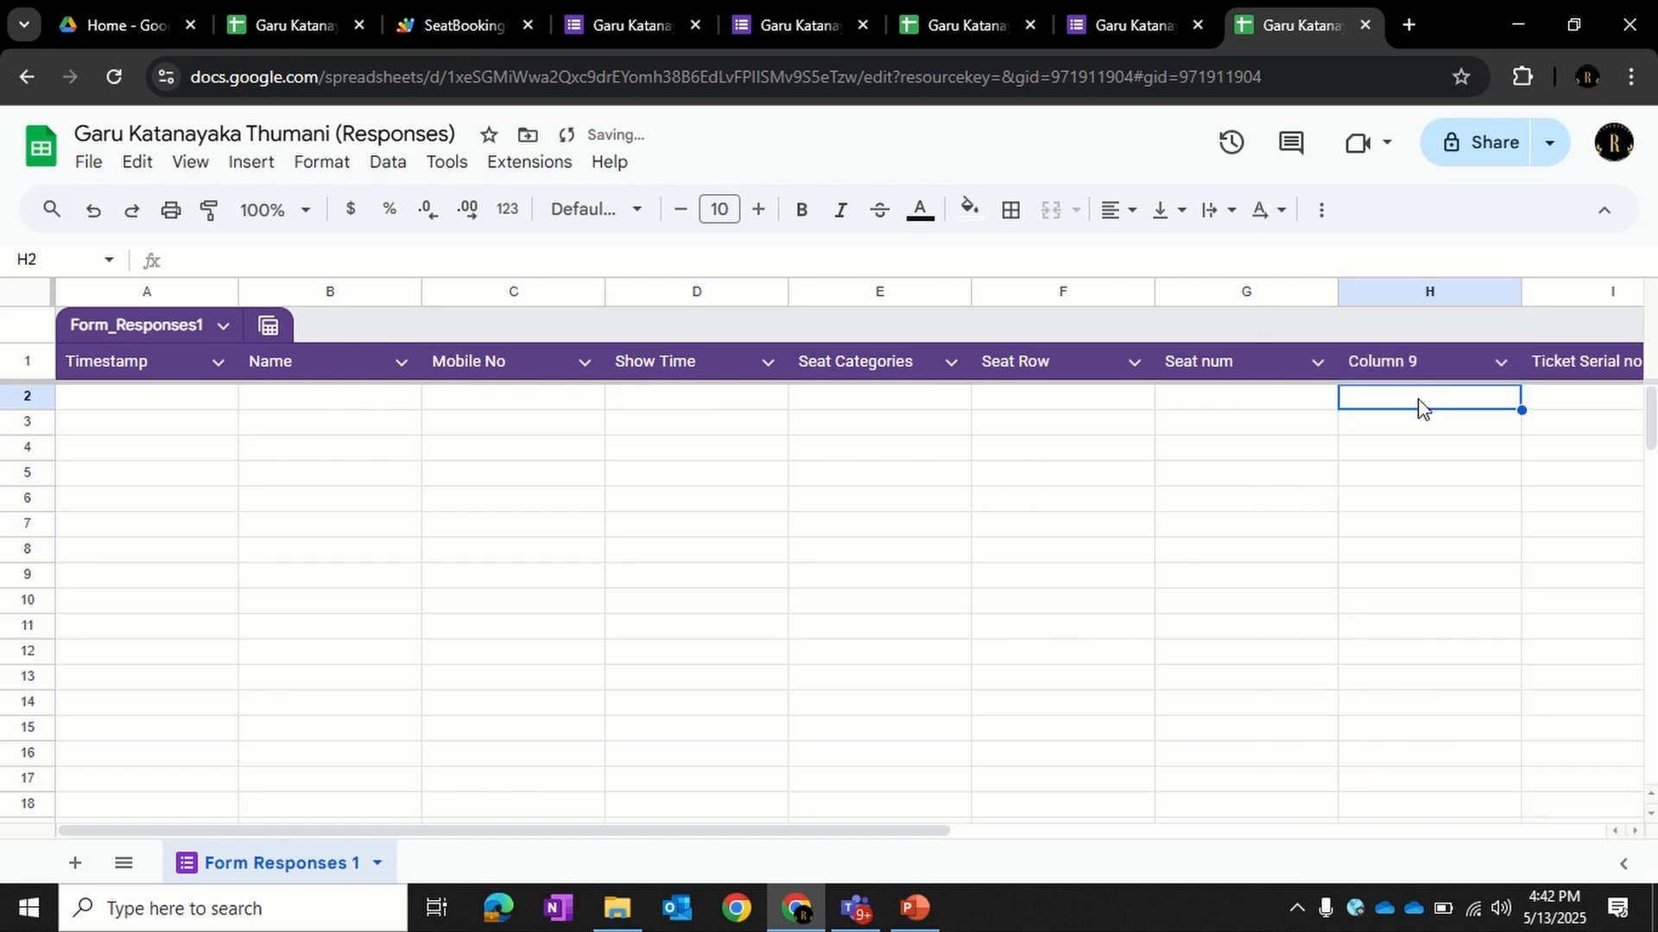
double_click(1399, 360)
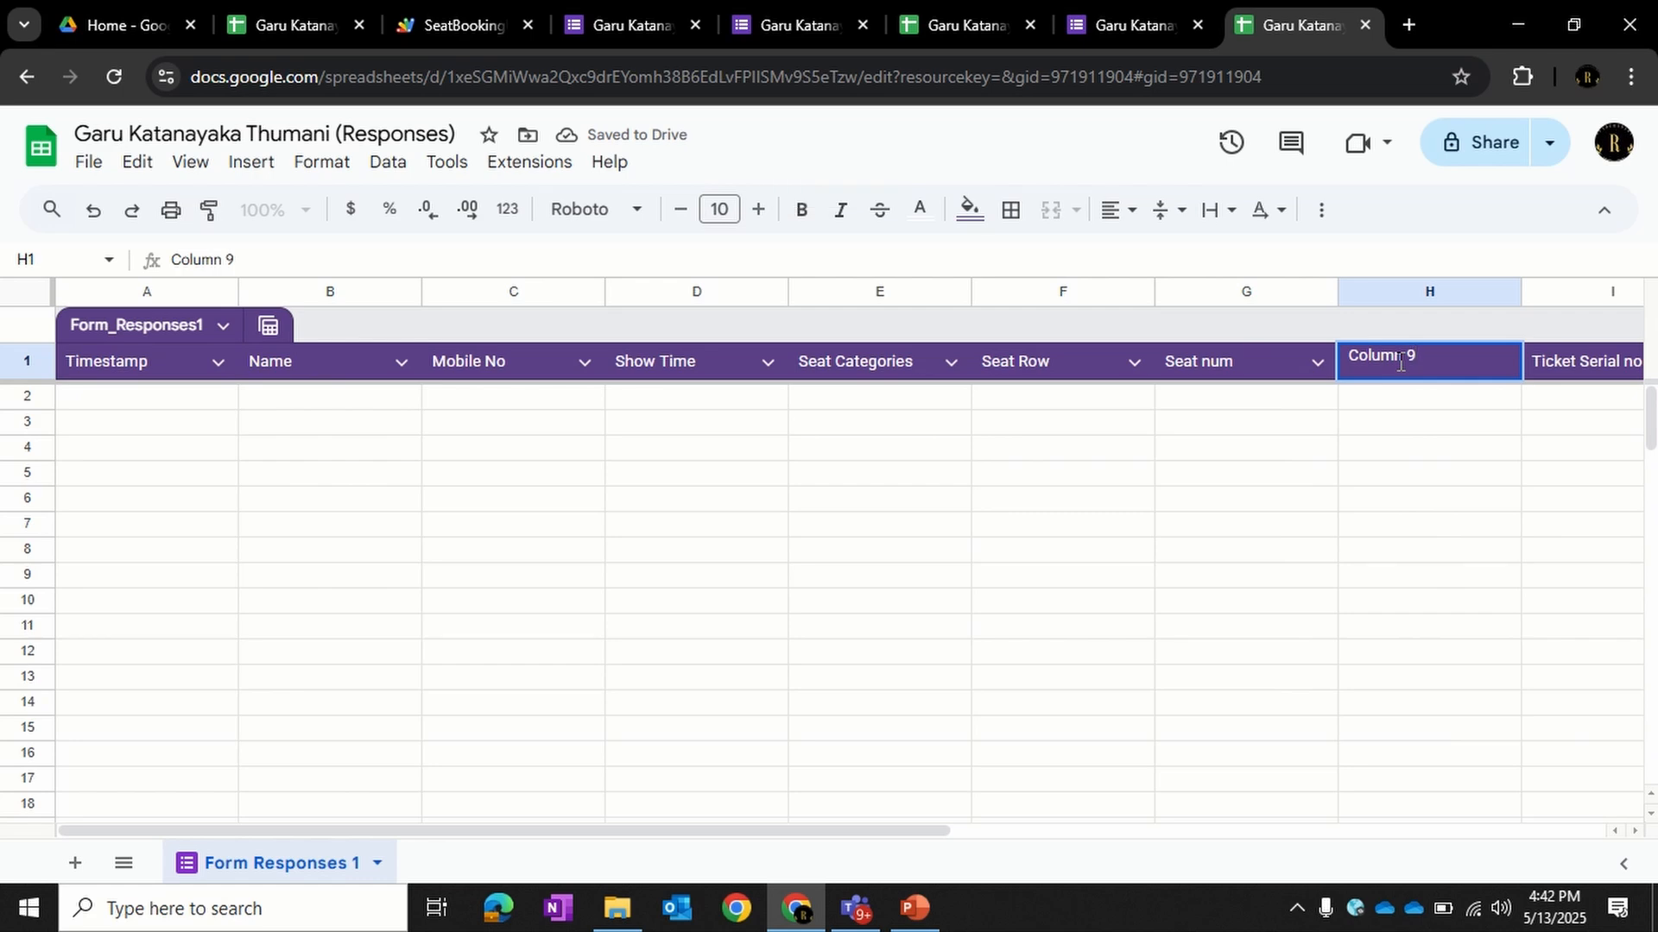
left_click_drag(1452, 357, 1277, 366)
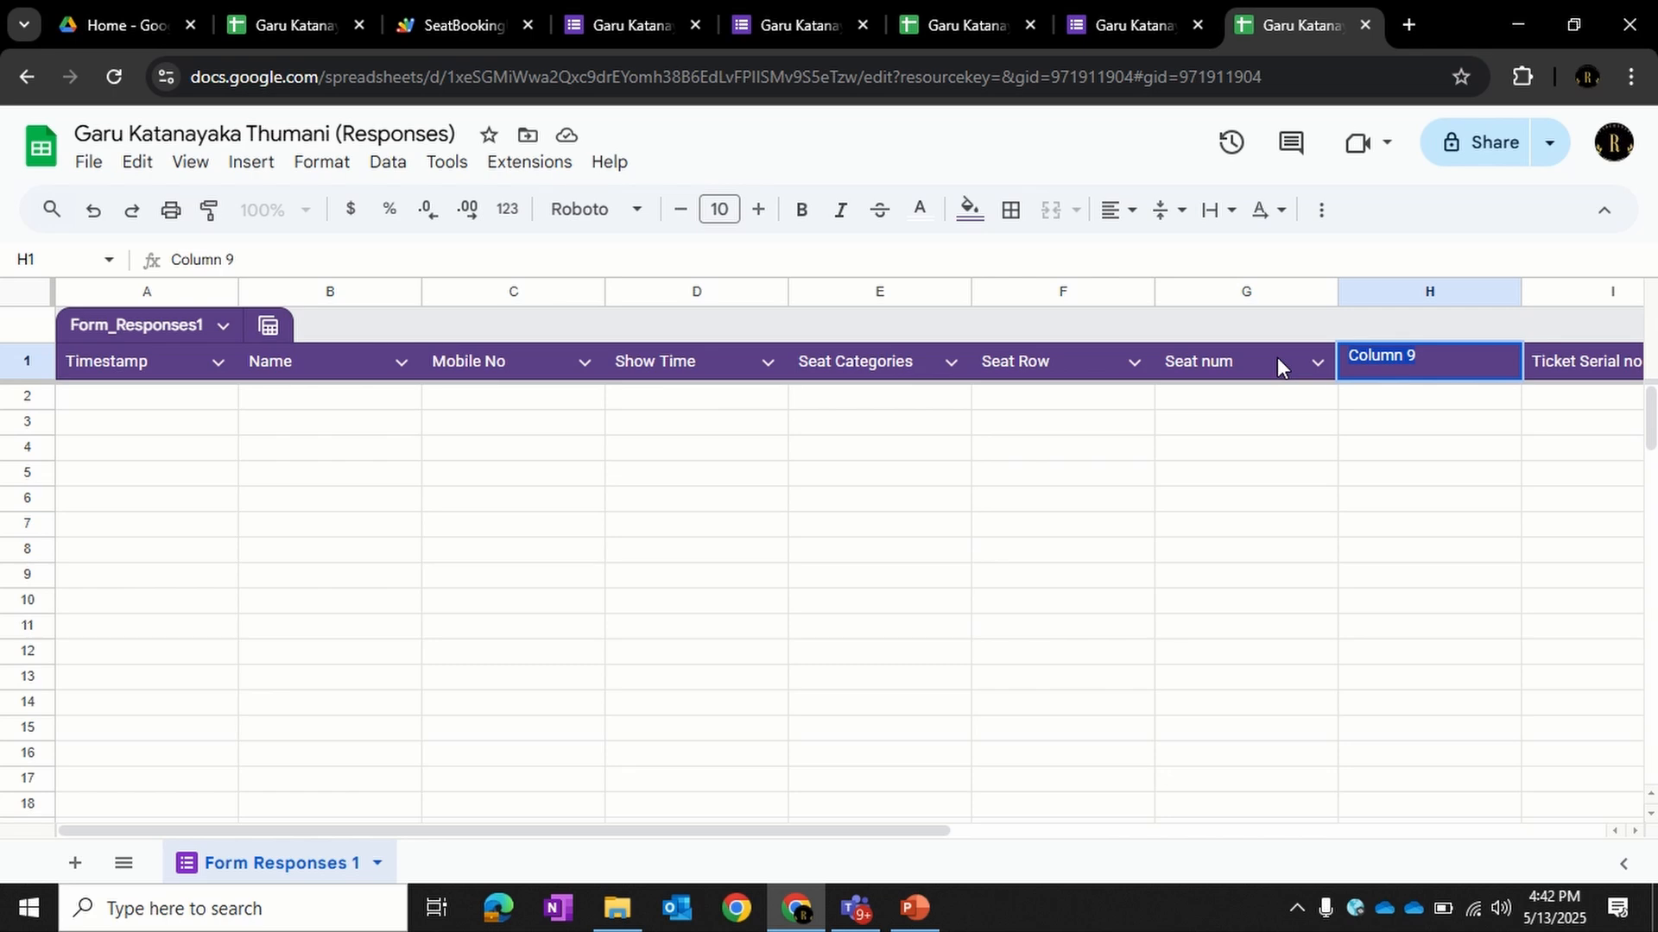
type("Seat ")
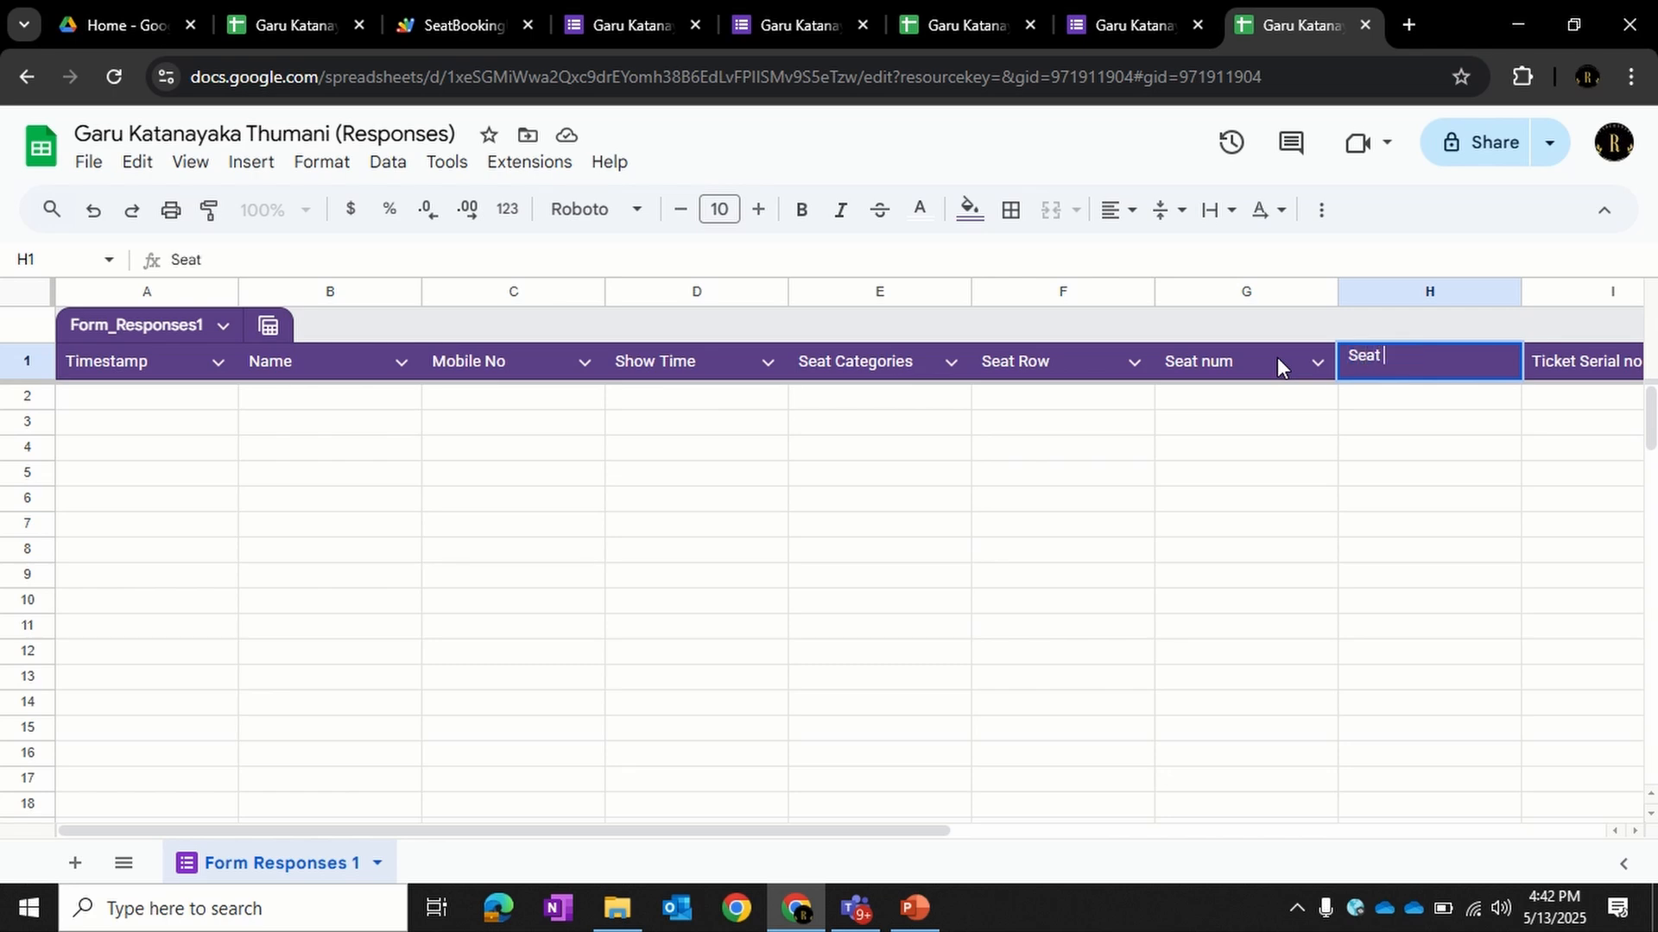
type("Combo")
- Try to enter a CONCATENATE formula in H2 that joins the Seat Row and Seat num cells
left_click(1464, 402)
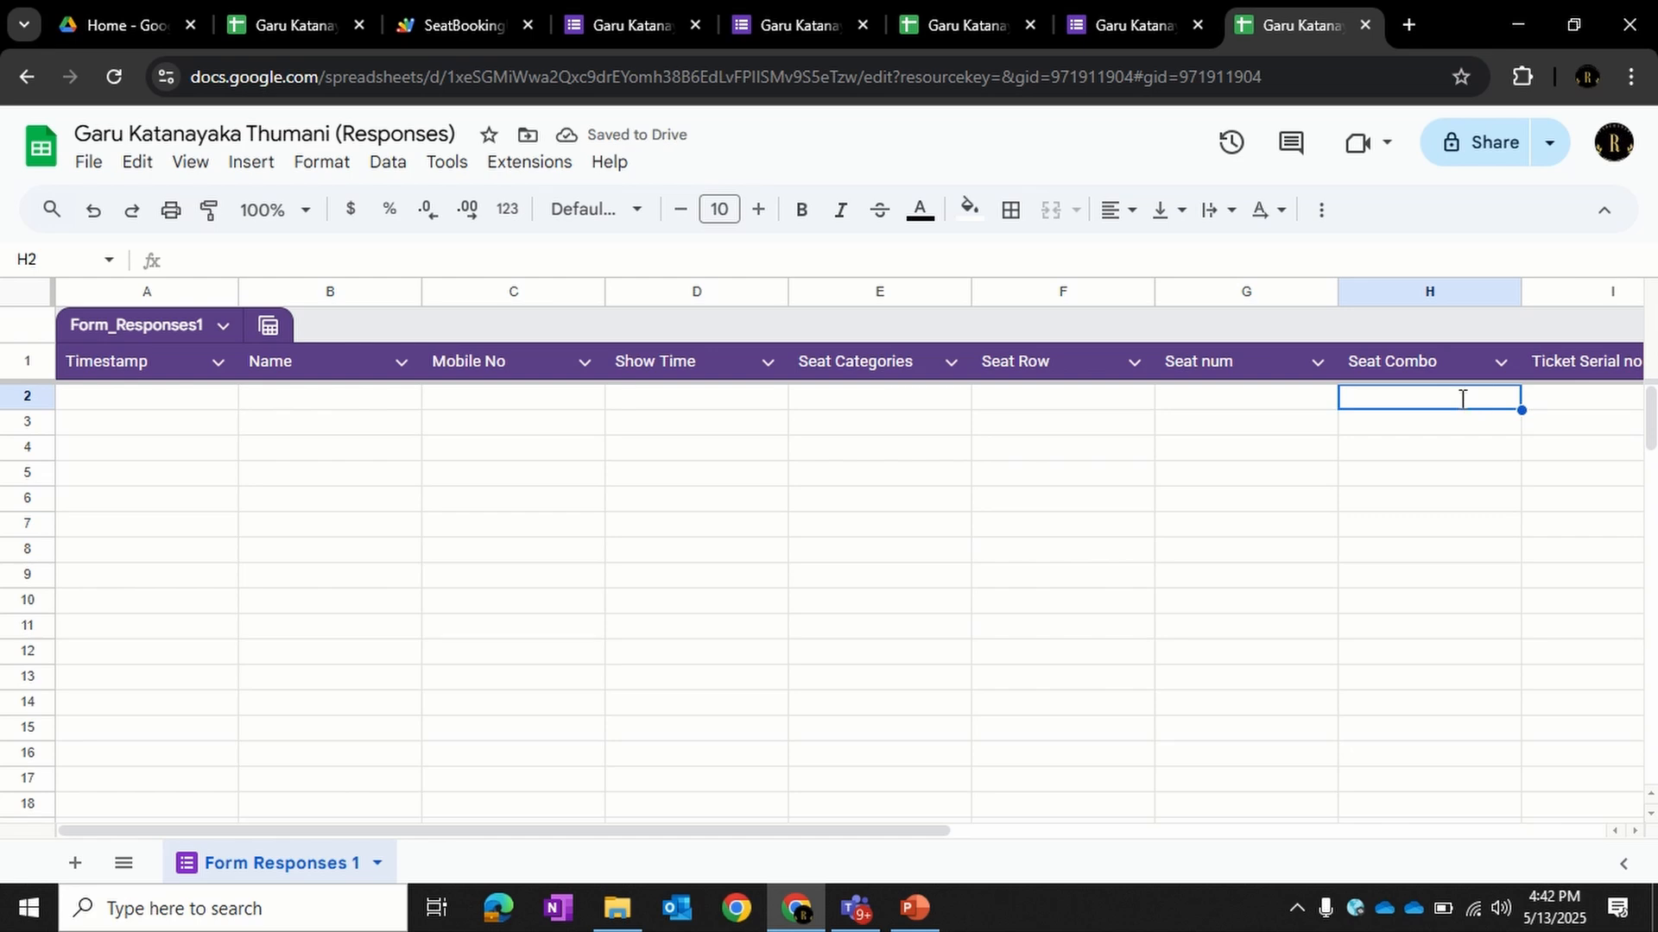
type("+concat")
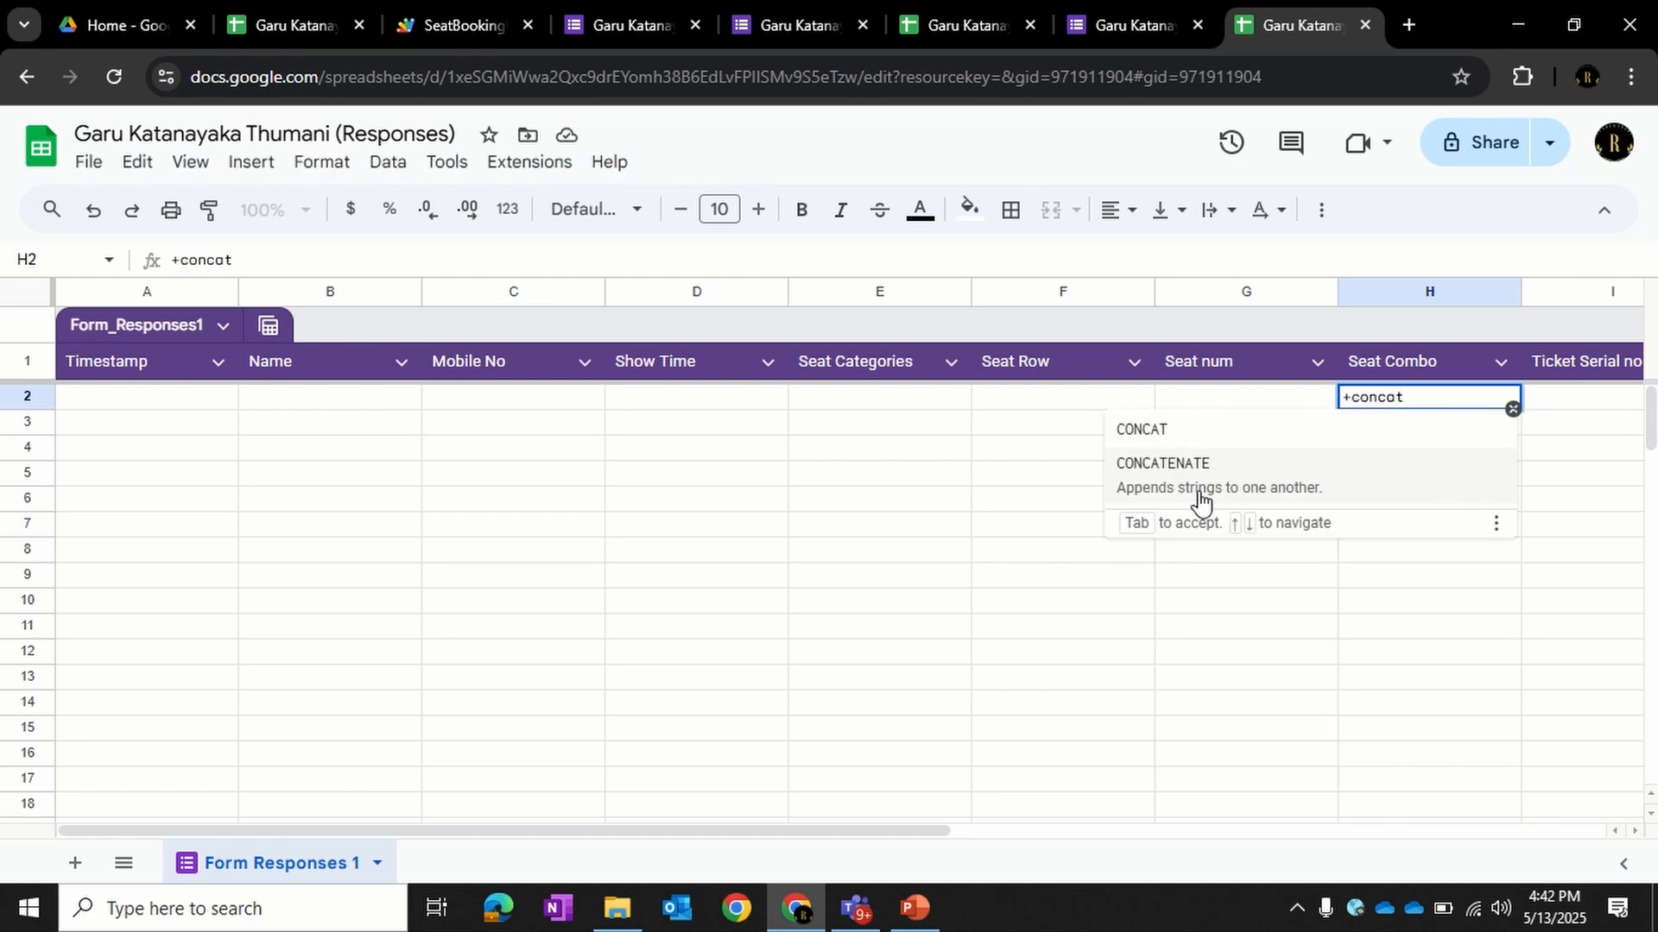
left_click(1224, 481)
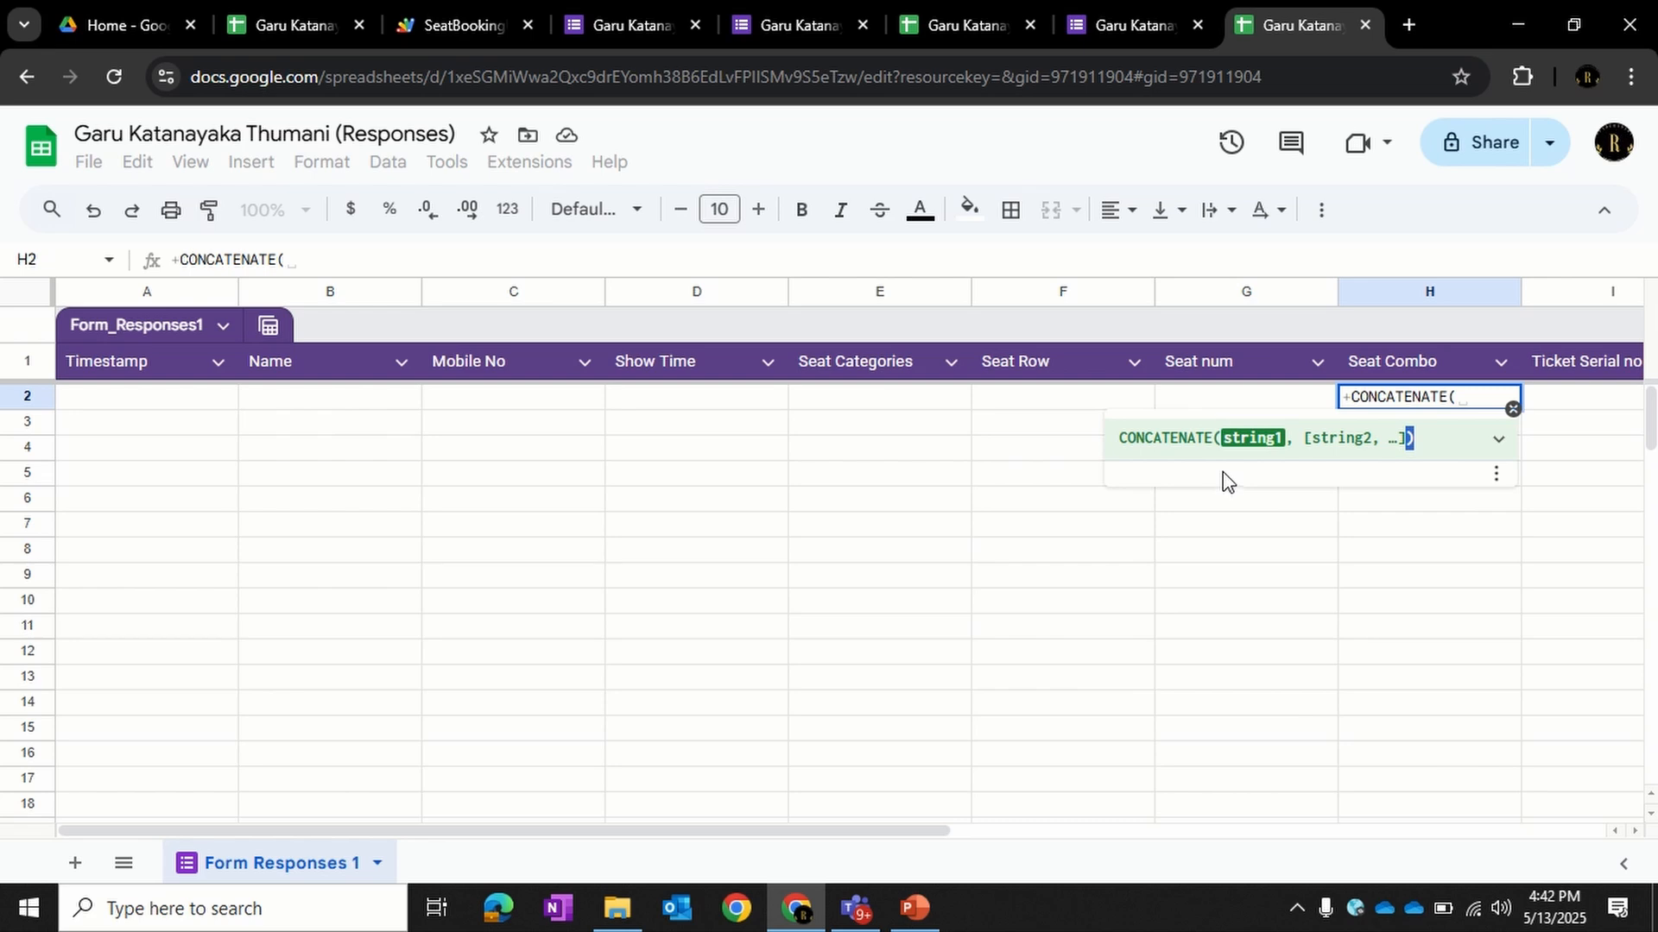
left_click(1071, 410)
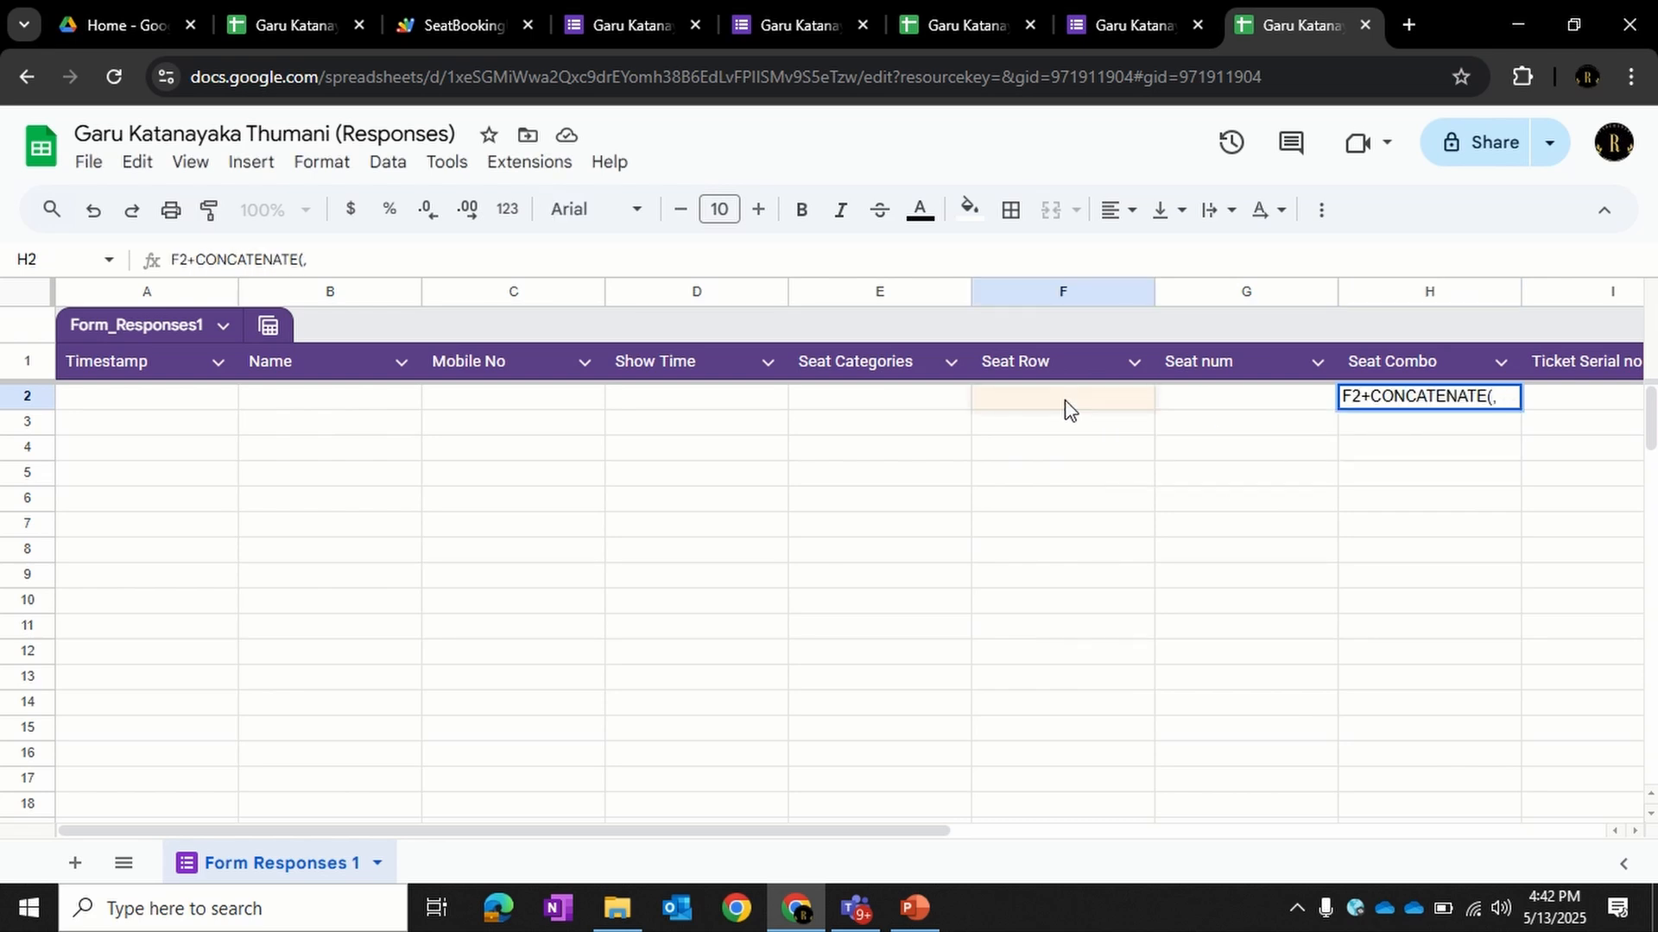
type(",")
left_click(1209, 399)
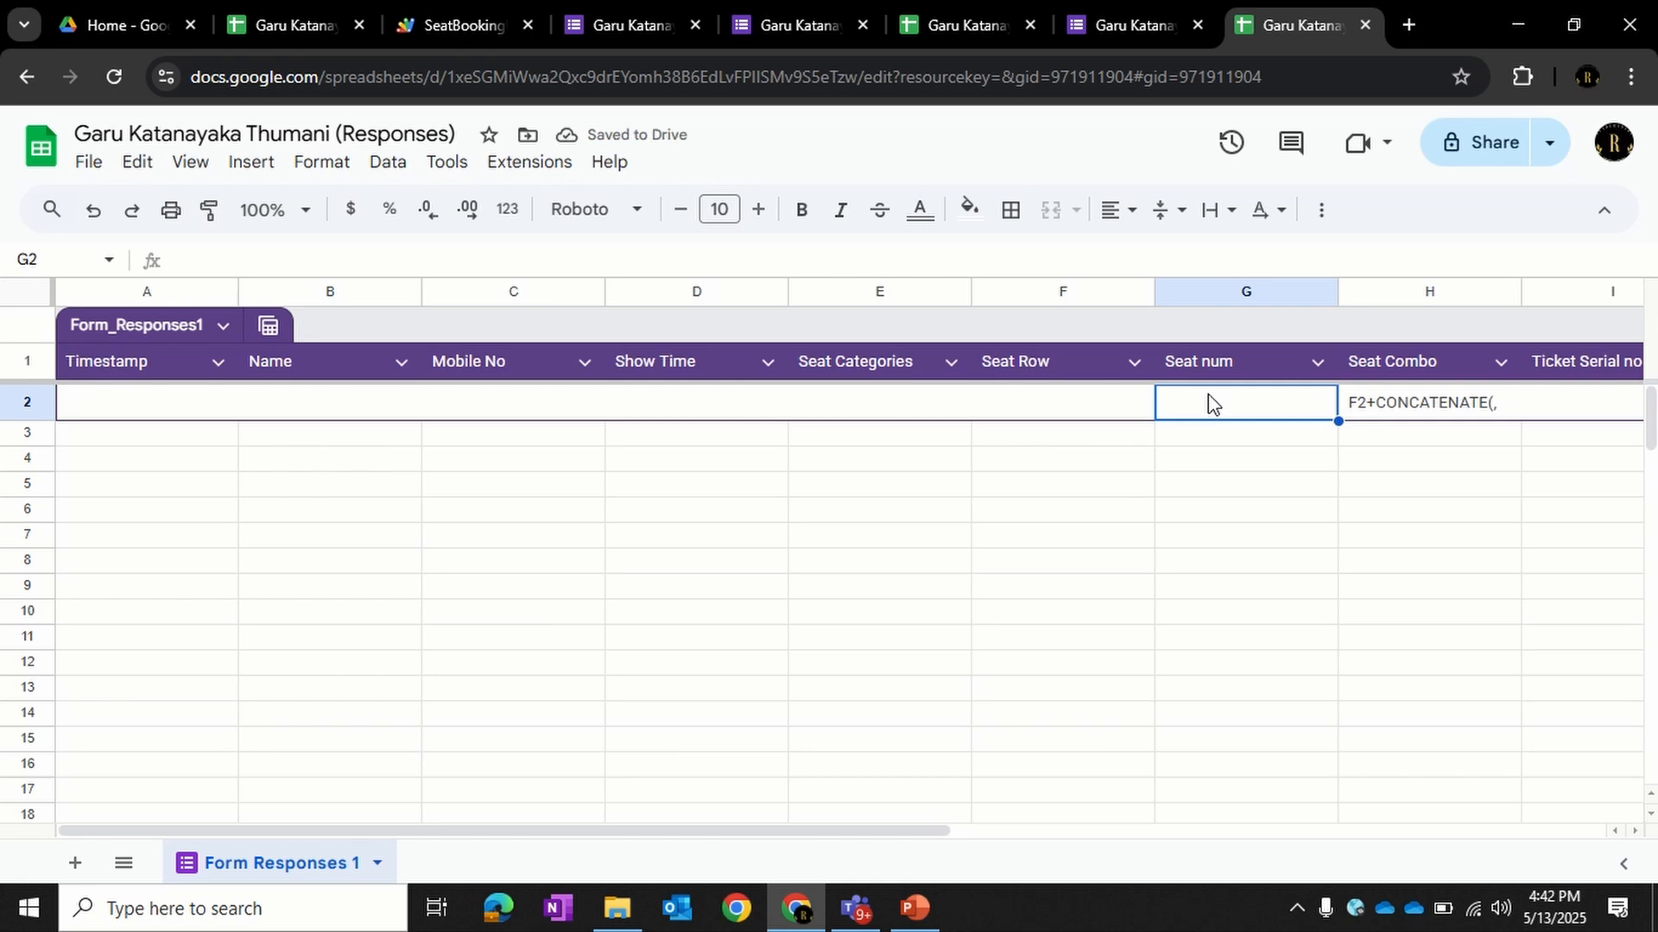
- Remove the stray F2+ prefix and the trailing comma from H2, leaving only CONCATENATE(
double_click(1380, 405)
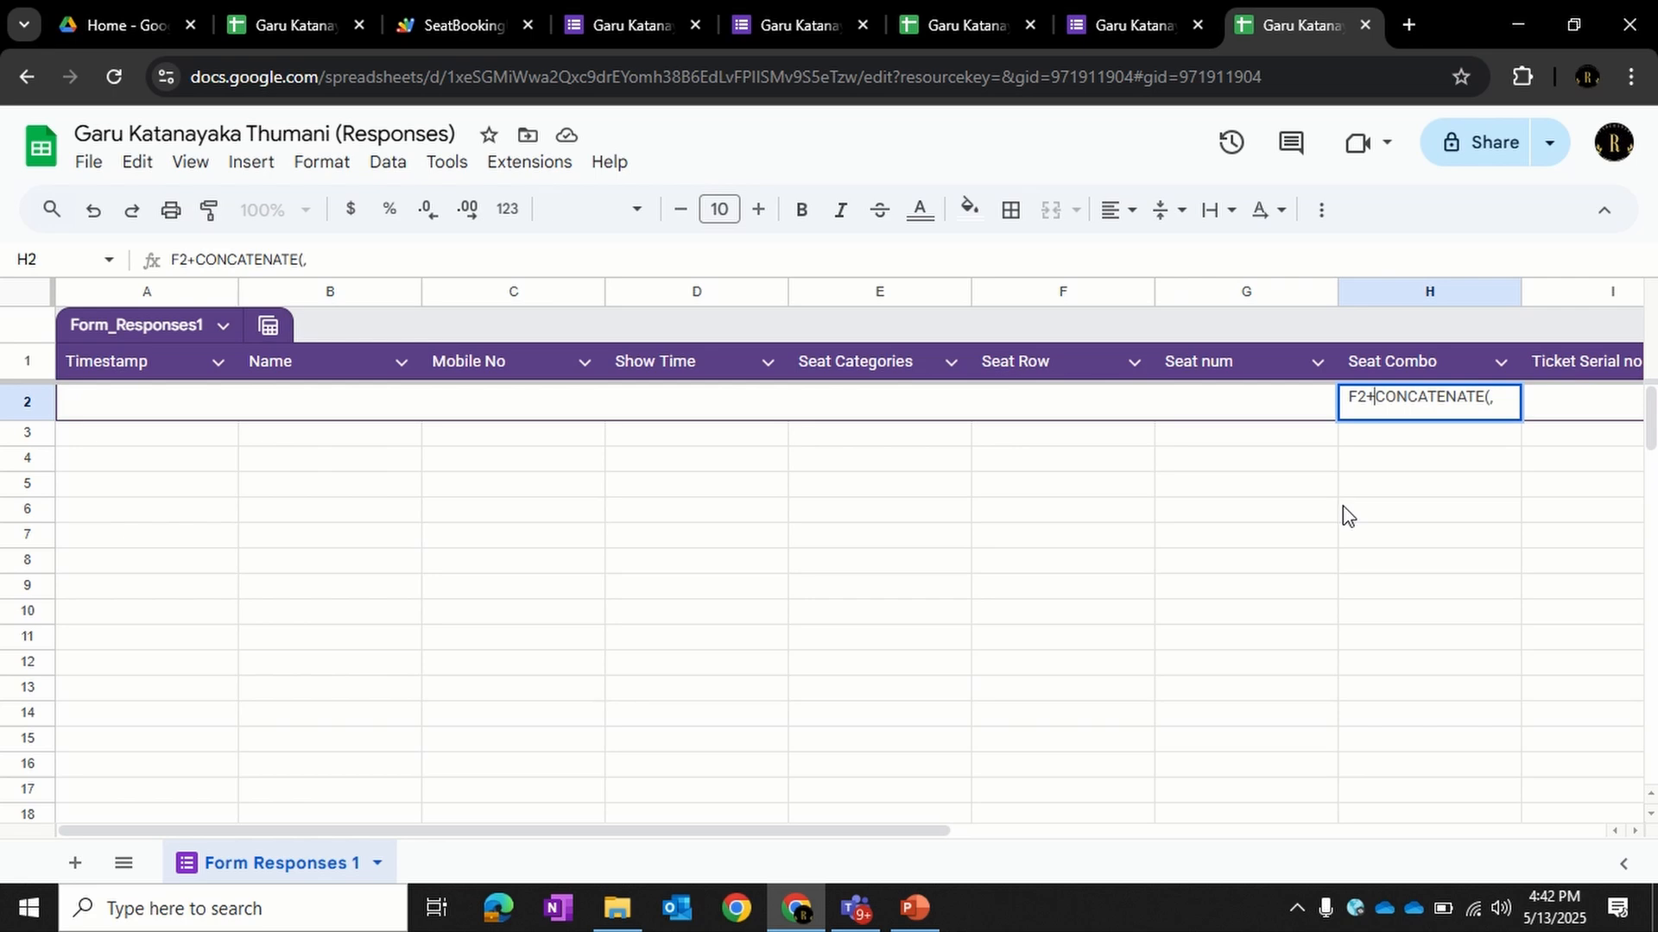
key("BackSpace")
key("BackSpace")
key("BackSpace")
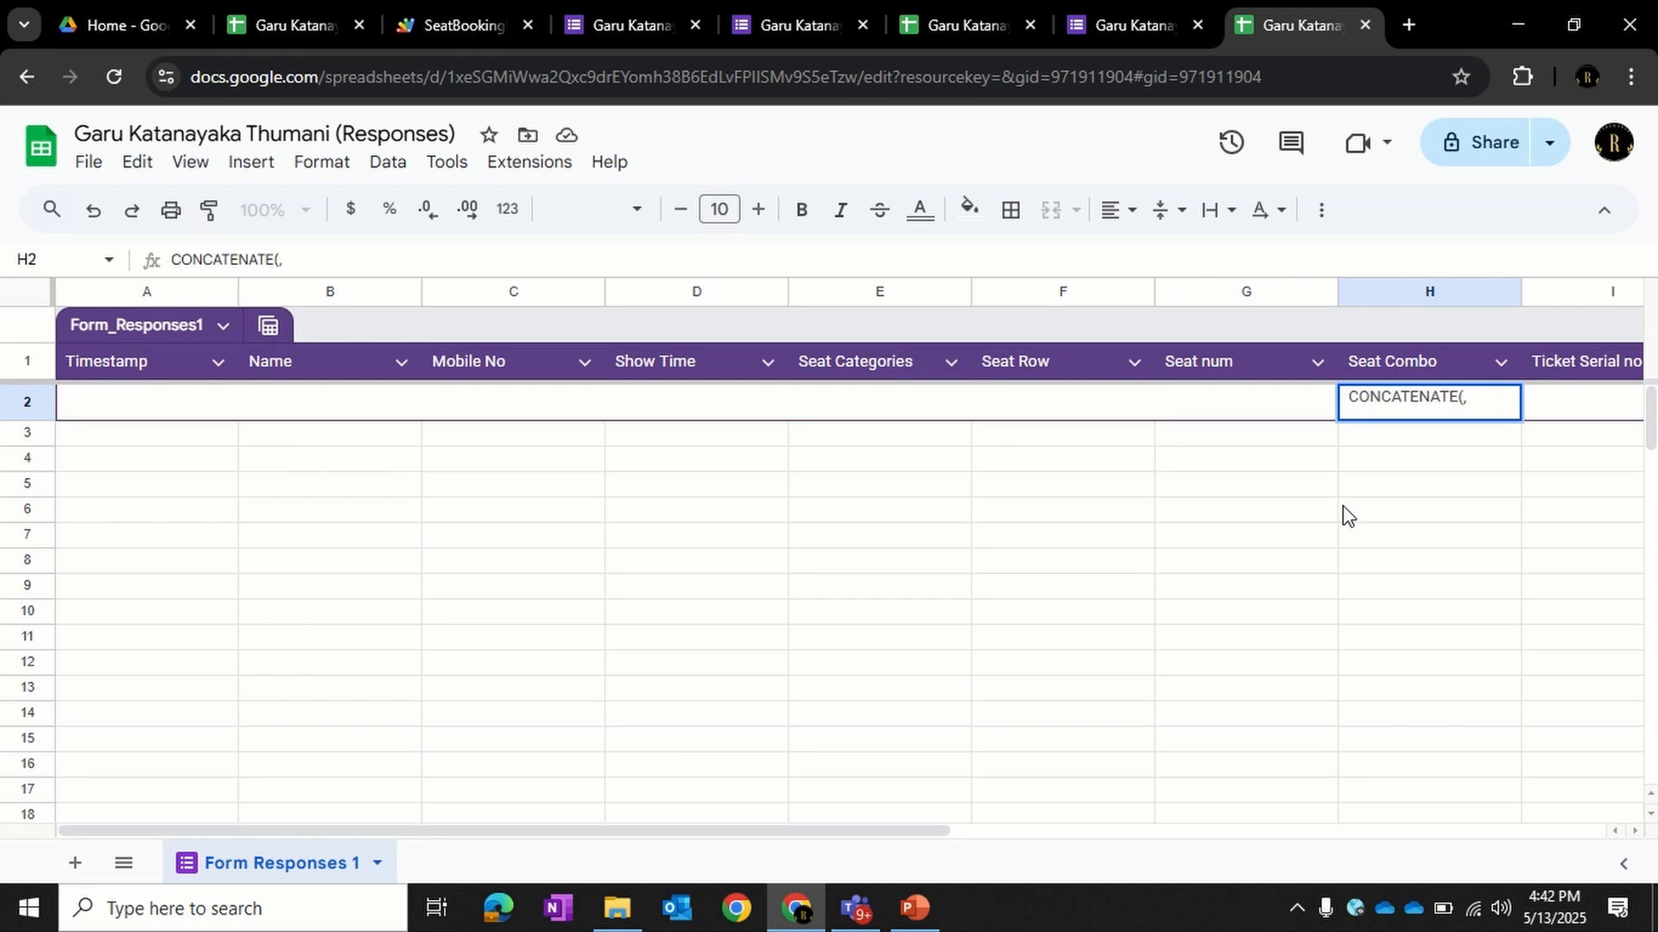
left_click(1489, 401)
key("BackSpace")
left_click(1107, 412)
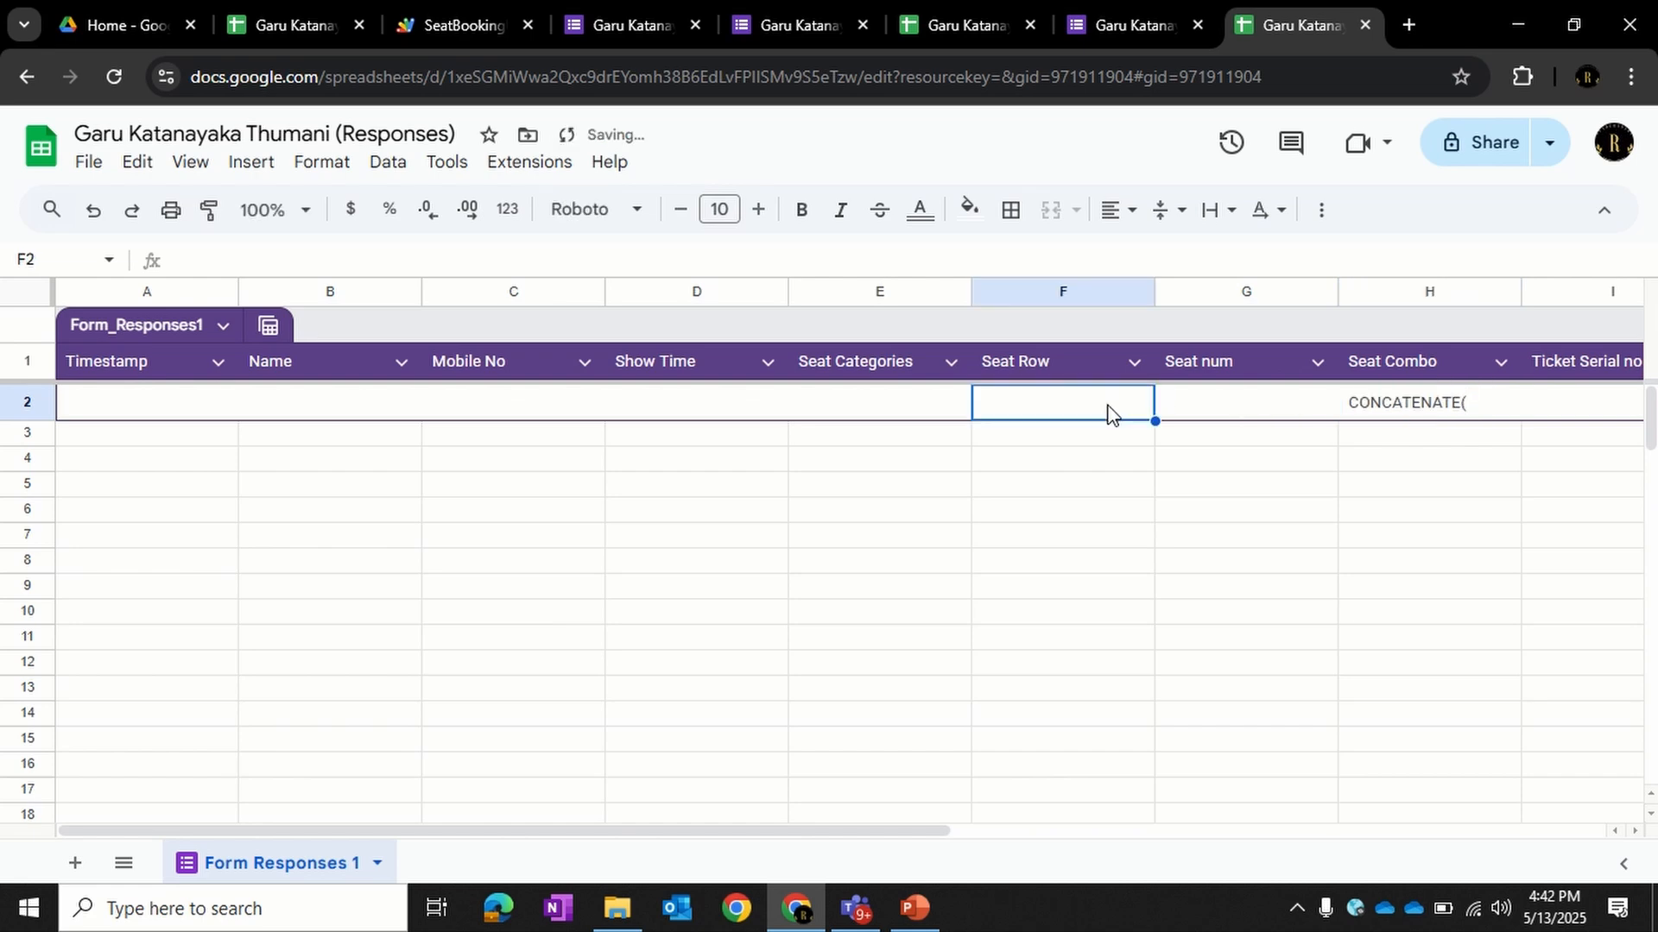
- Complete the formula in H2 as =CONCATENATE(Form_Responses1[Seat Row],Form_Responses1[Seat num])
double_click(1491, 411)
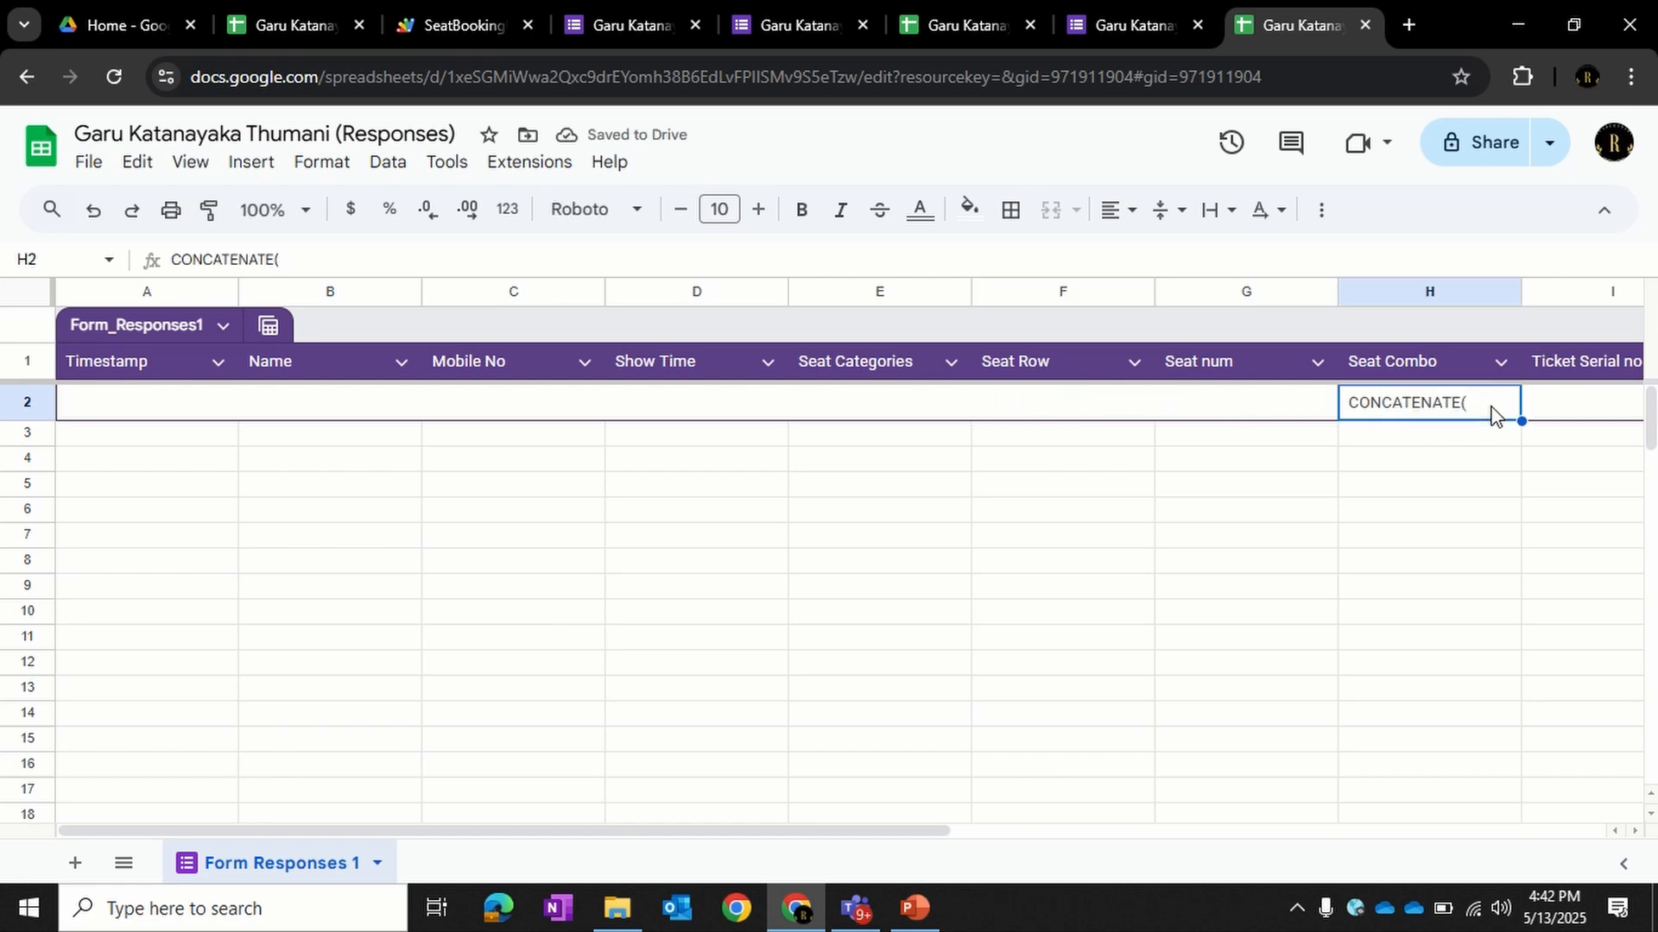
left_click(1351, 397)
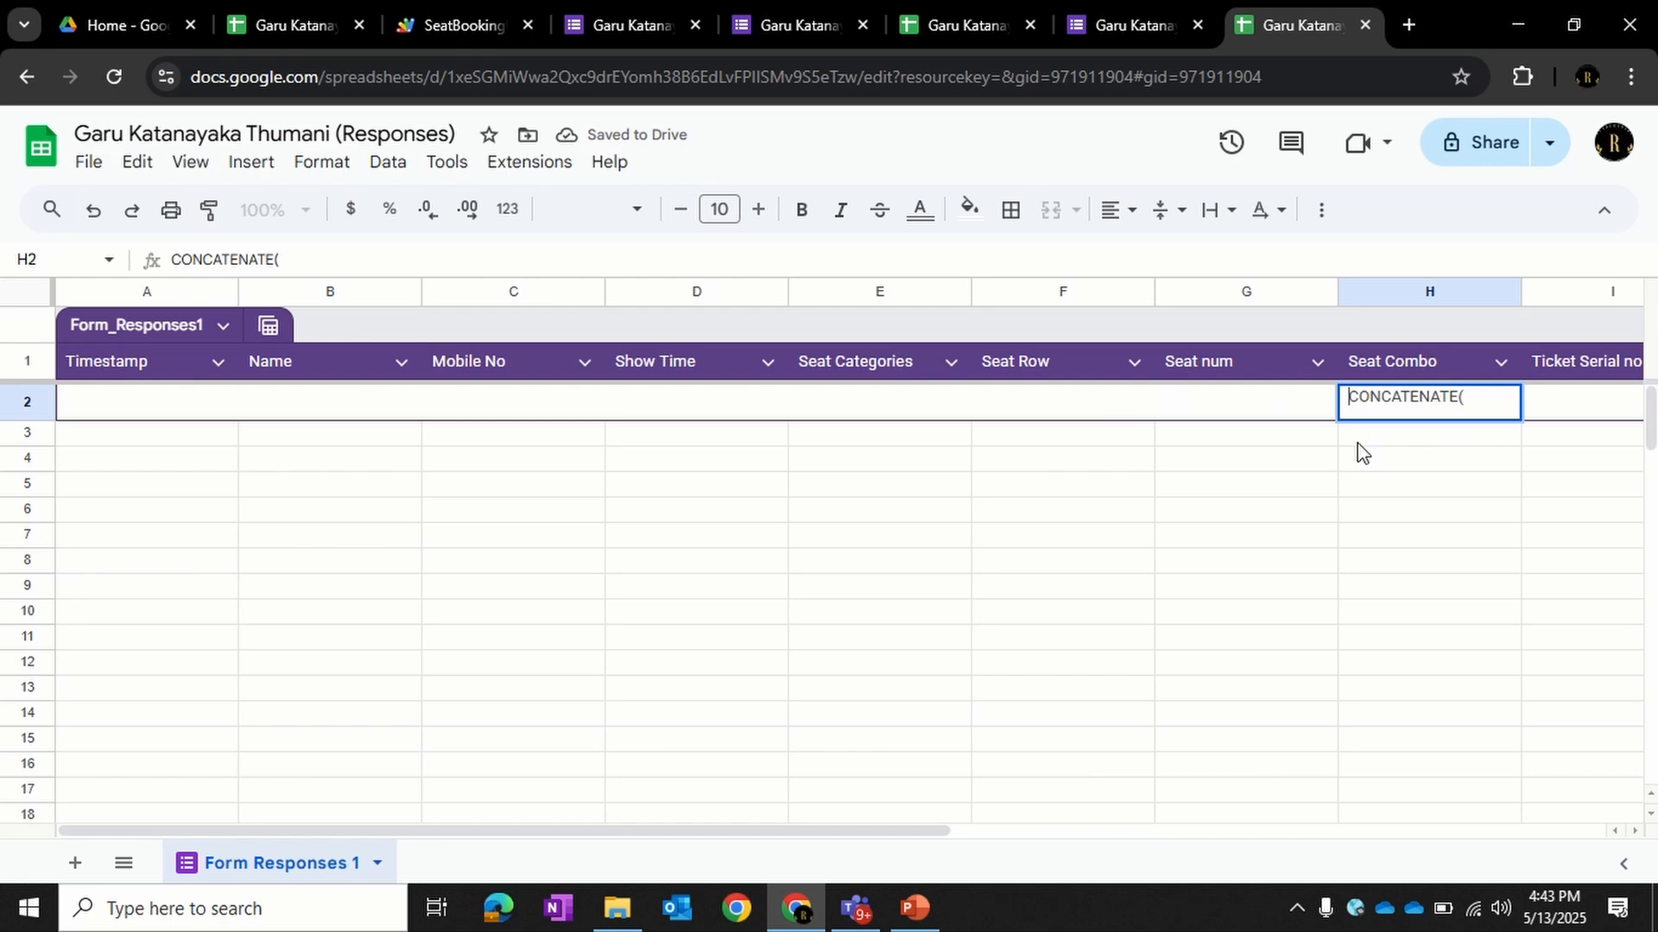
type("=")
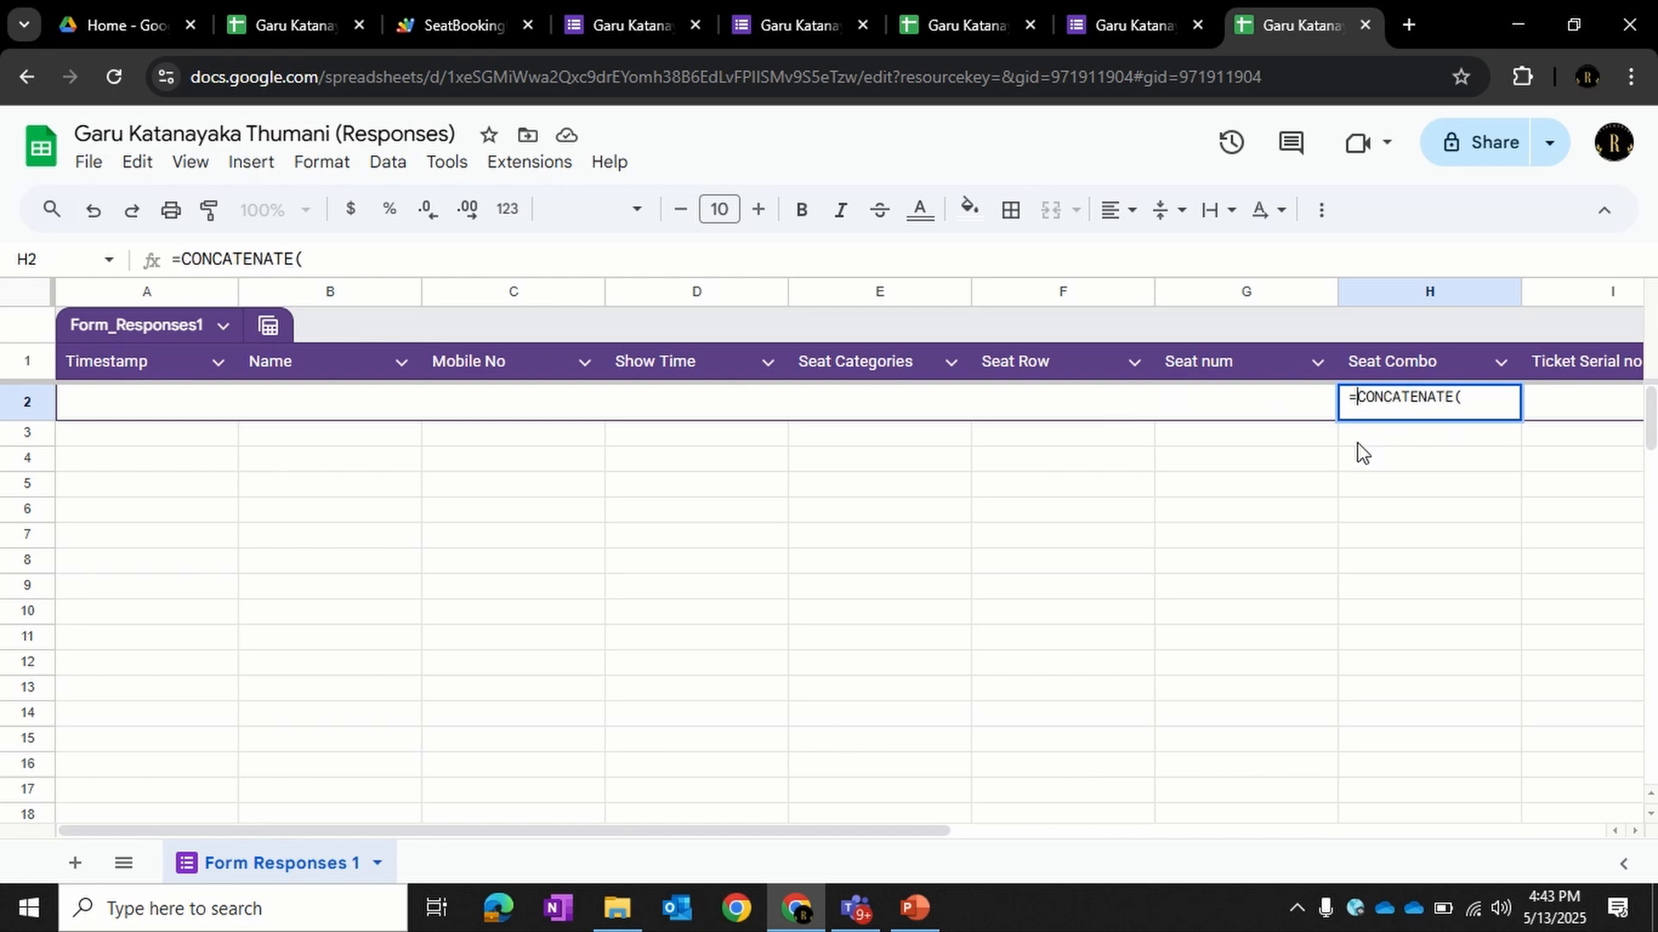
left_click(1469, 402)
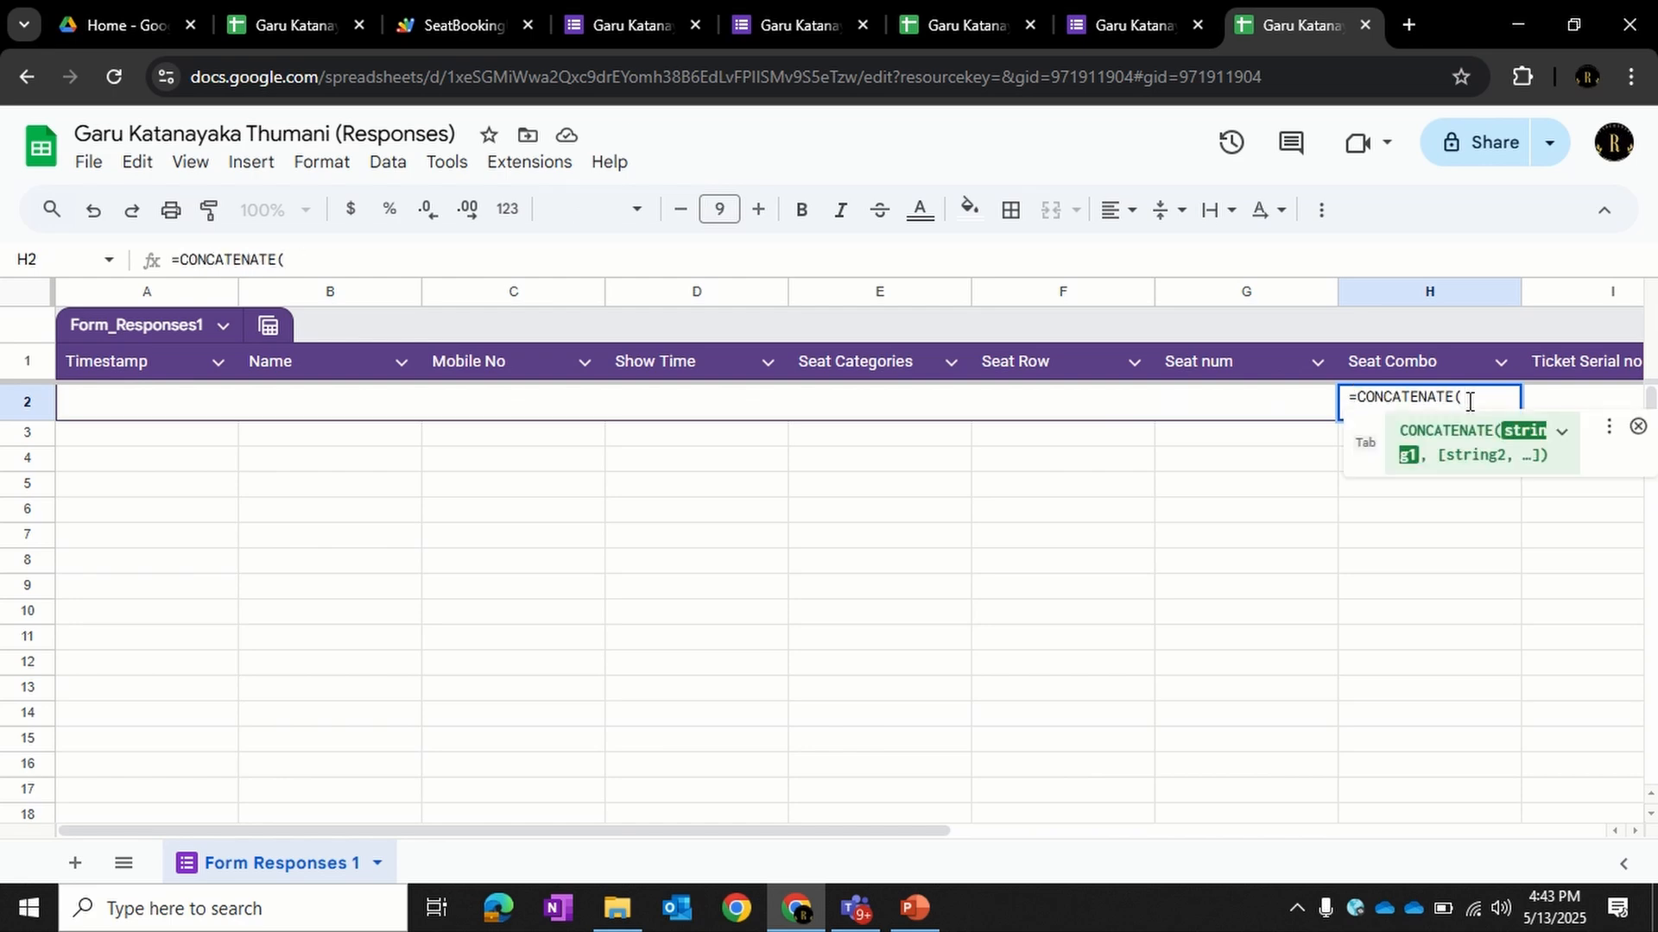
left_click(1060, 406)
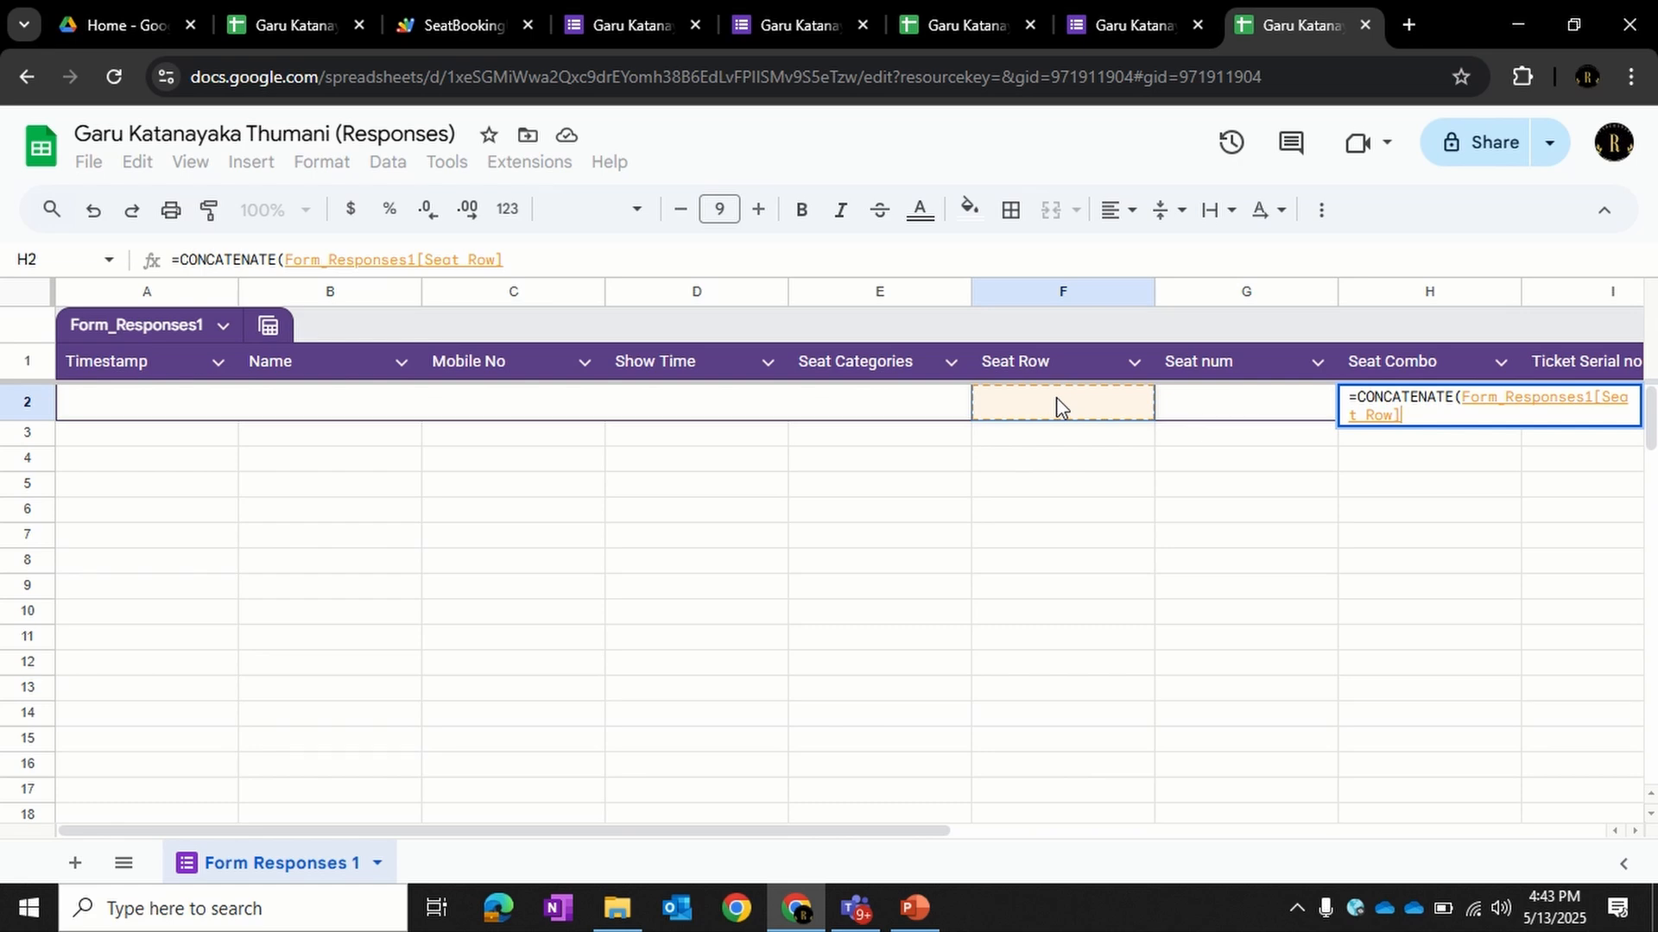
type(",")
left_click(1182, 408)
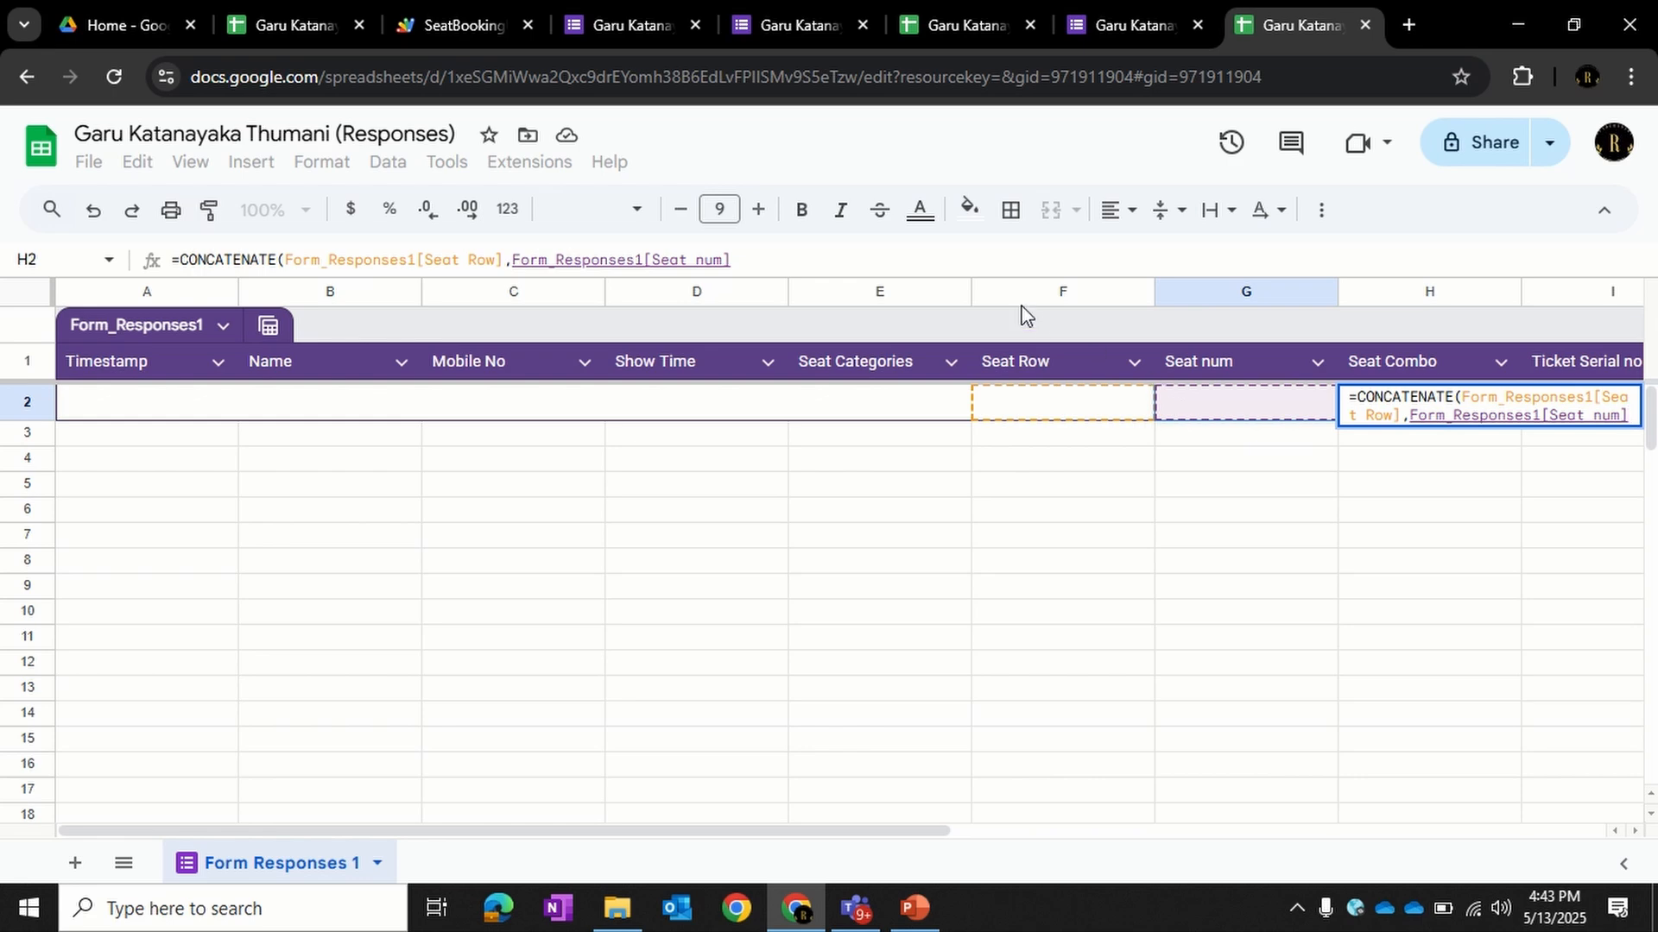
left_click(798, 260)
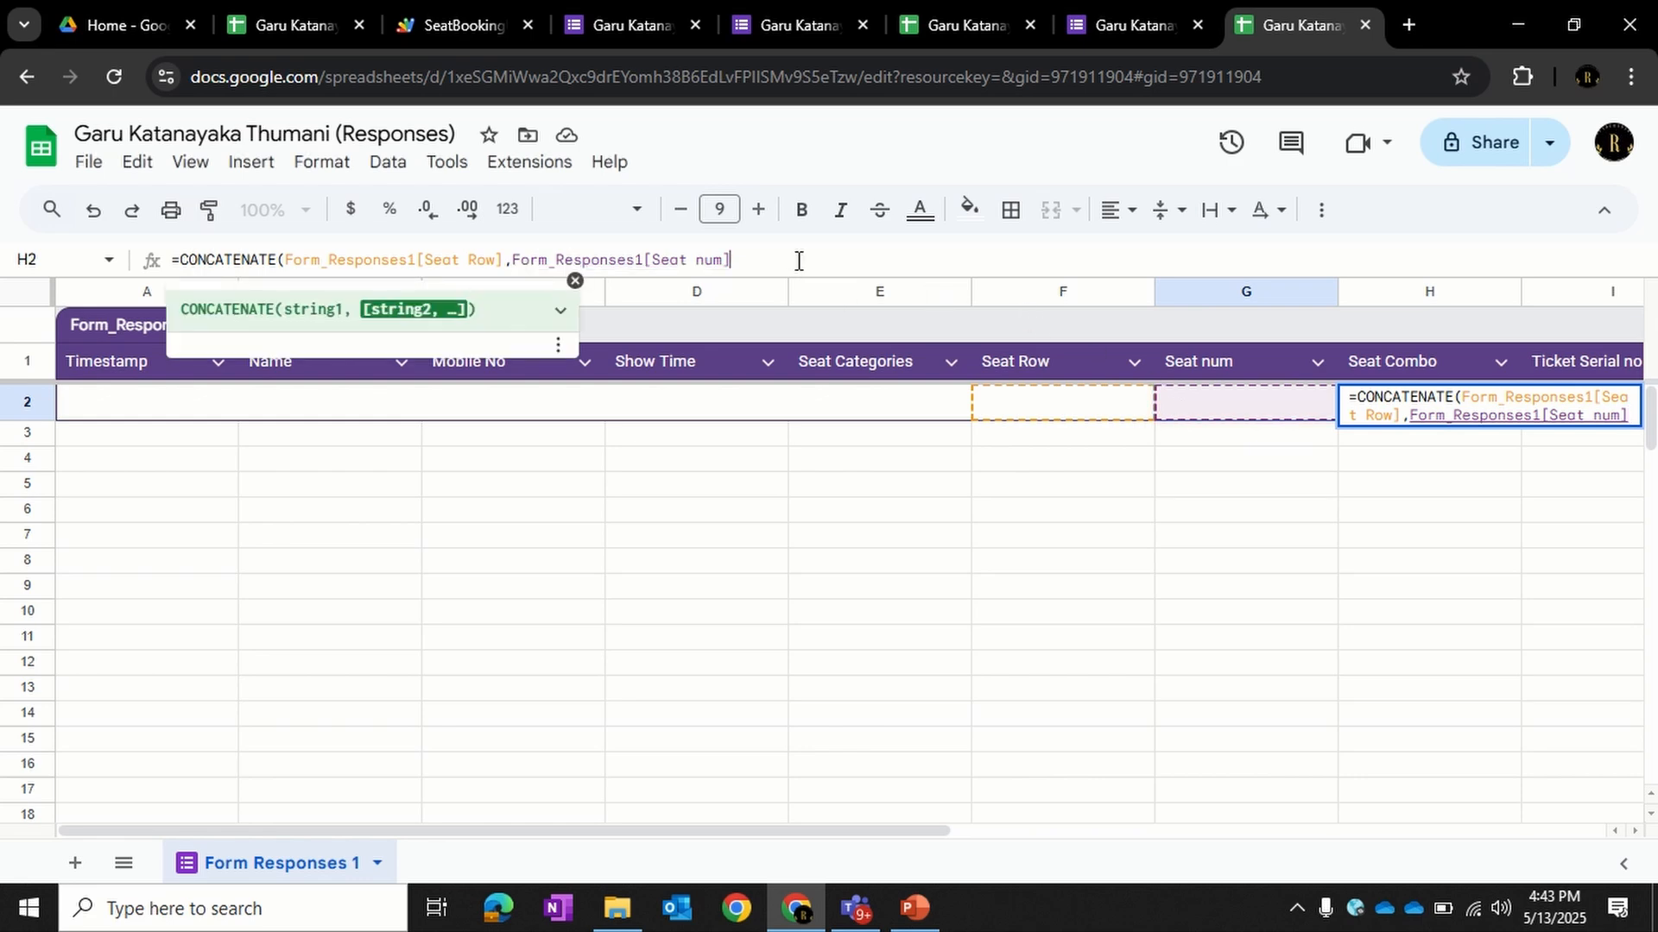
type(")")
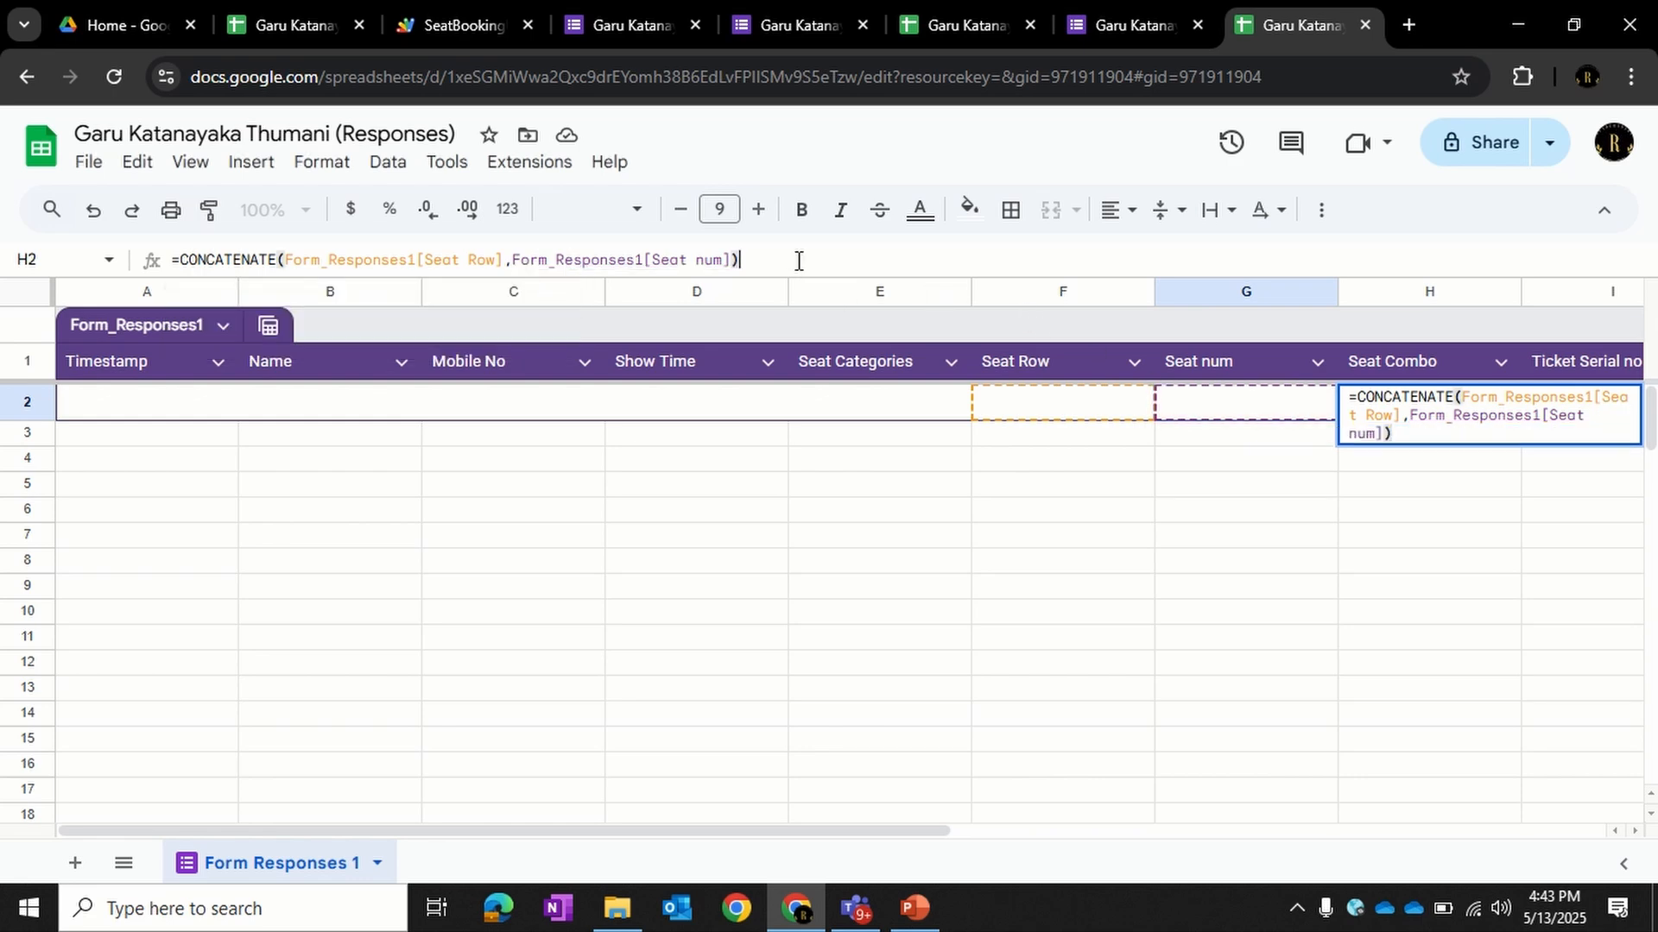
key("Return")
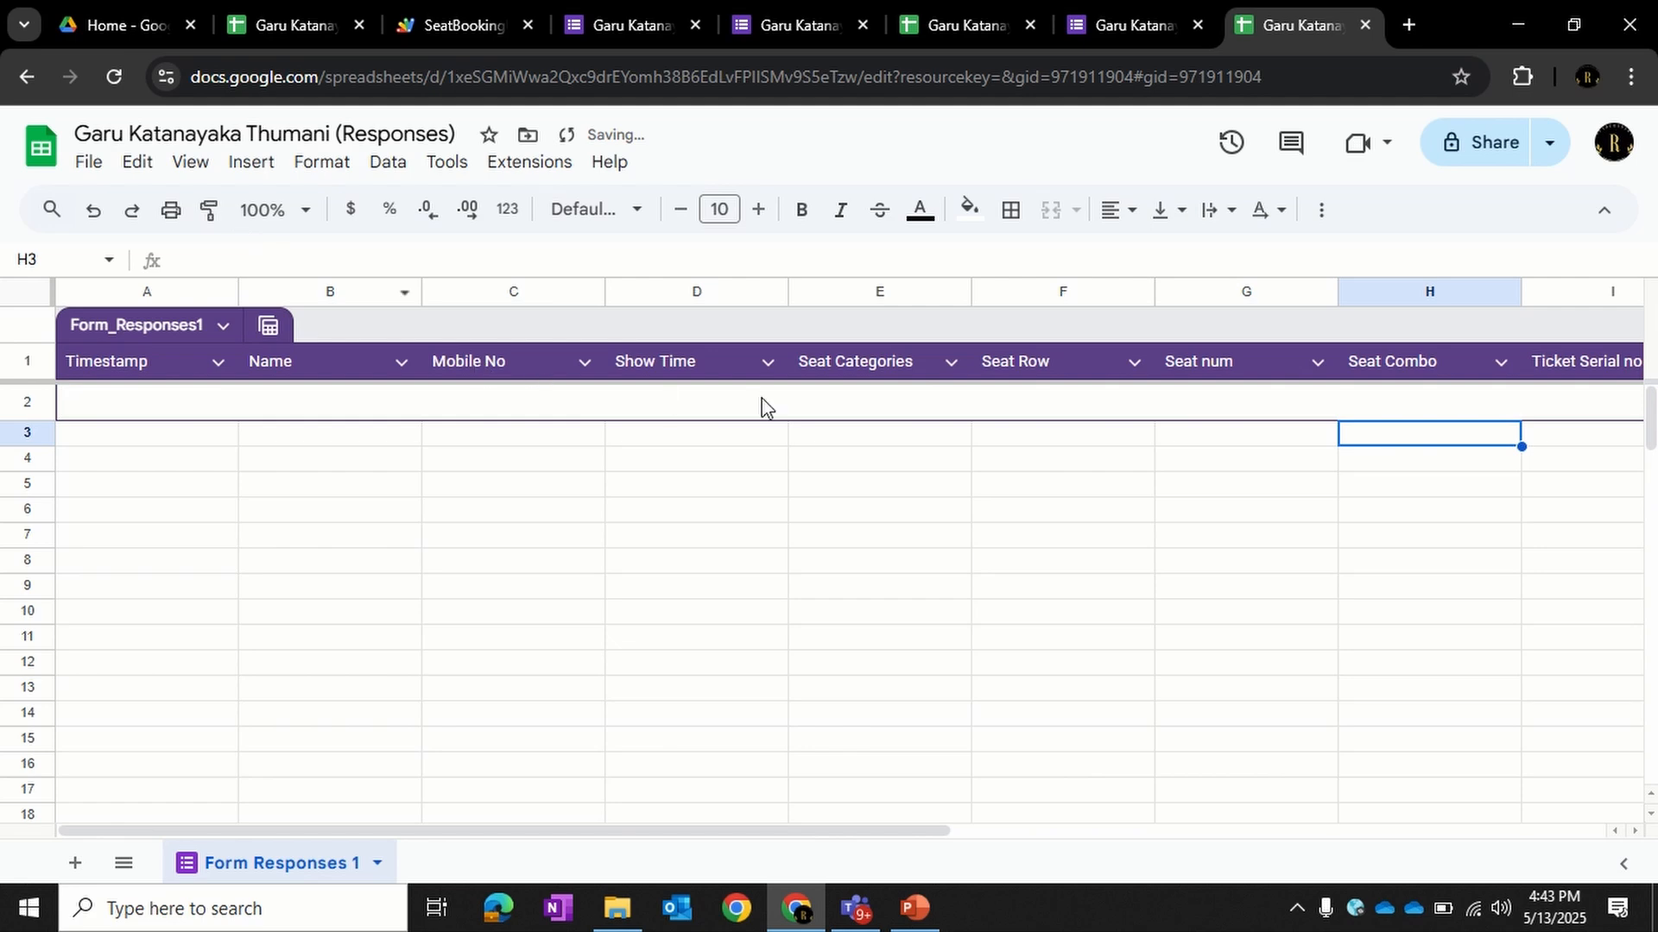
- Test the Seat Combo formula with Seat Row A and Seat num 1 in row 2, and clear both test cells
left_click(1033, 408)
type("A")
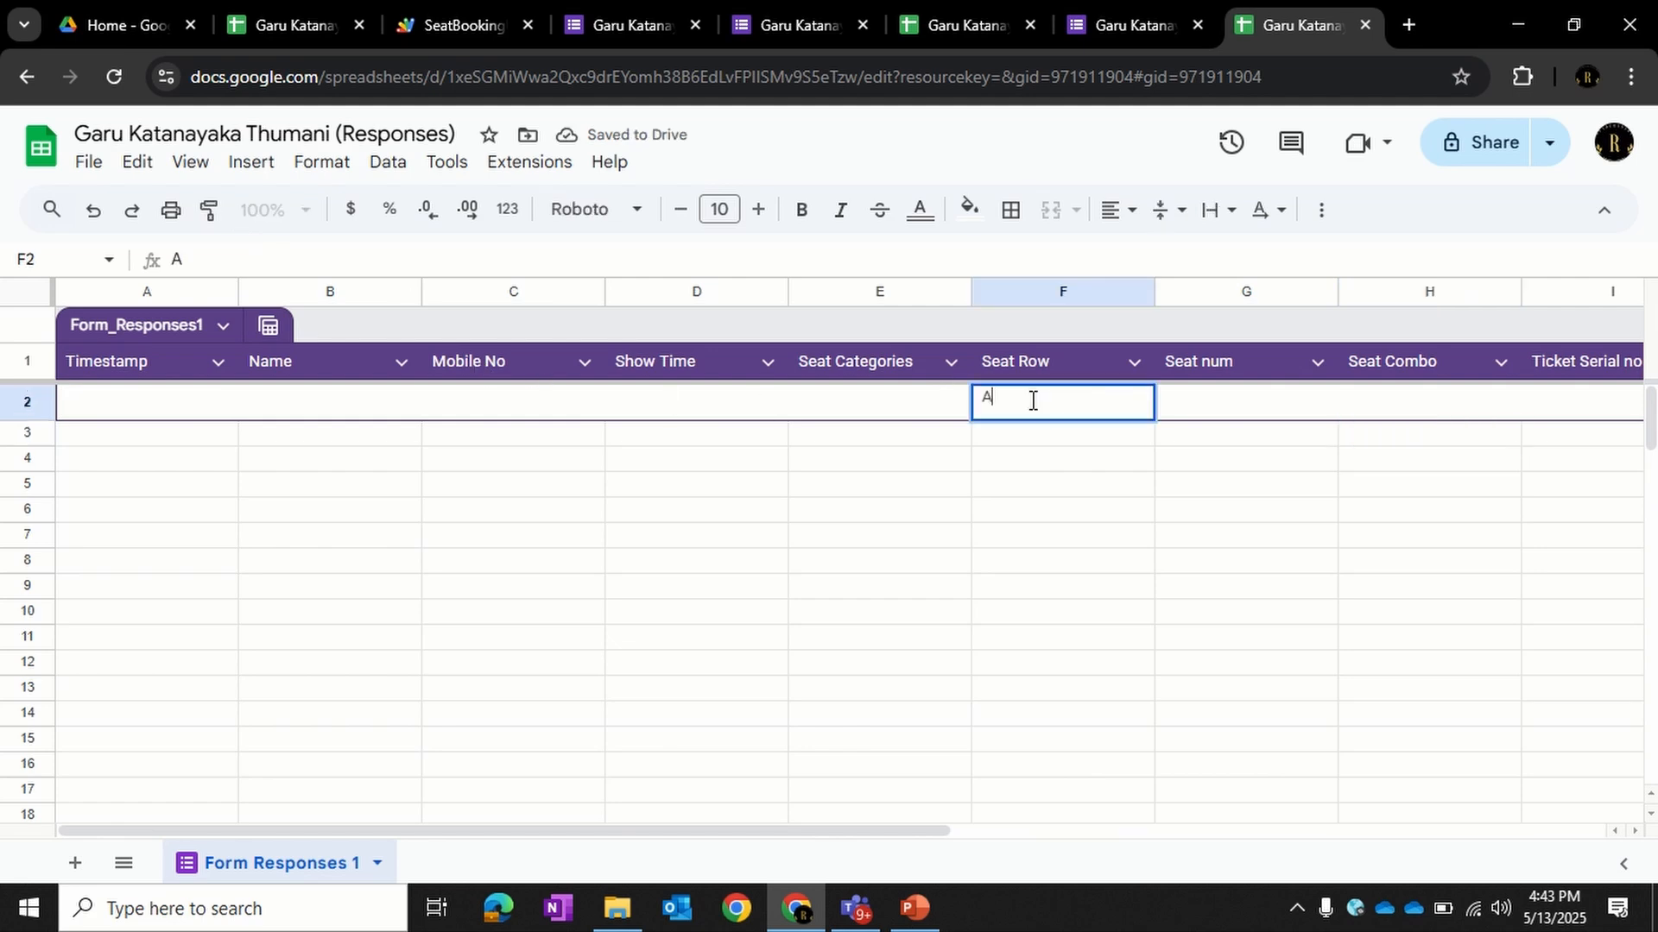
key("Tab")
type("1")
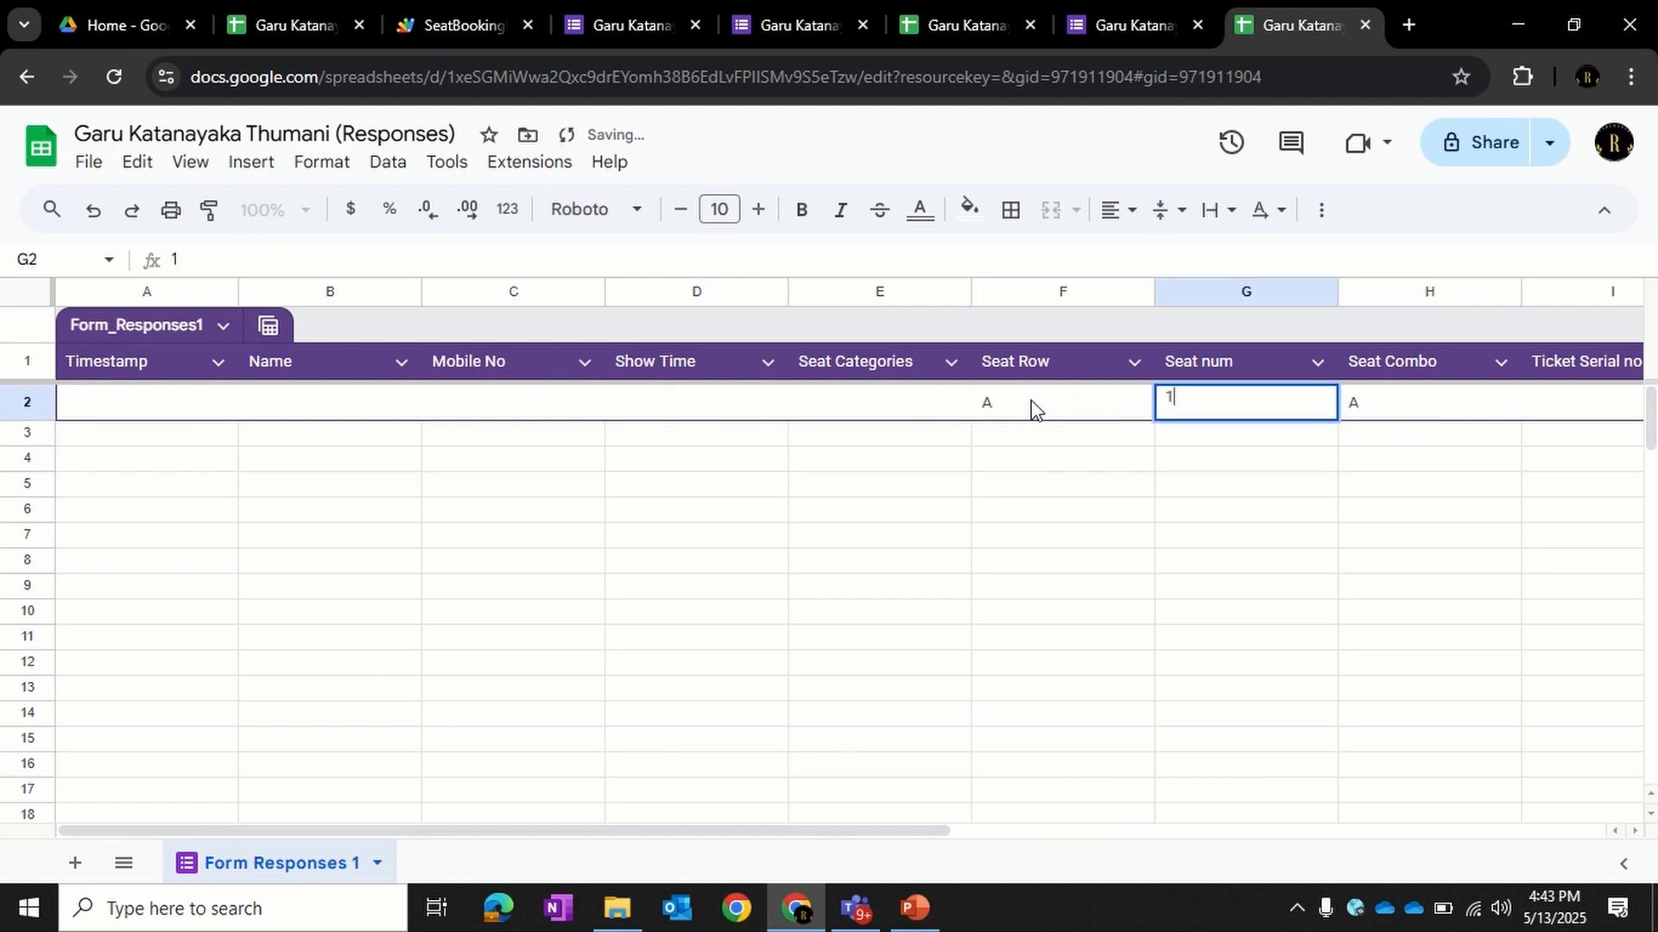
key("Return")
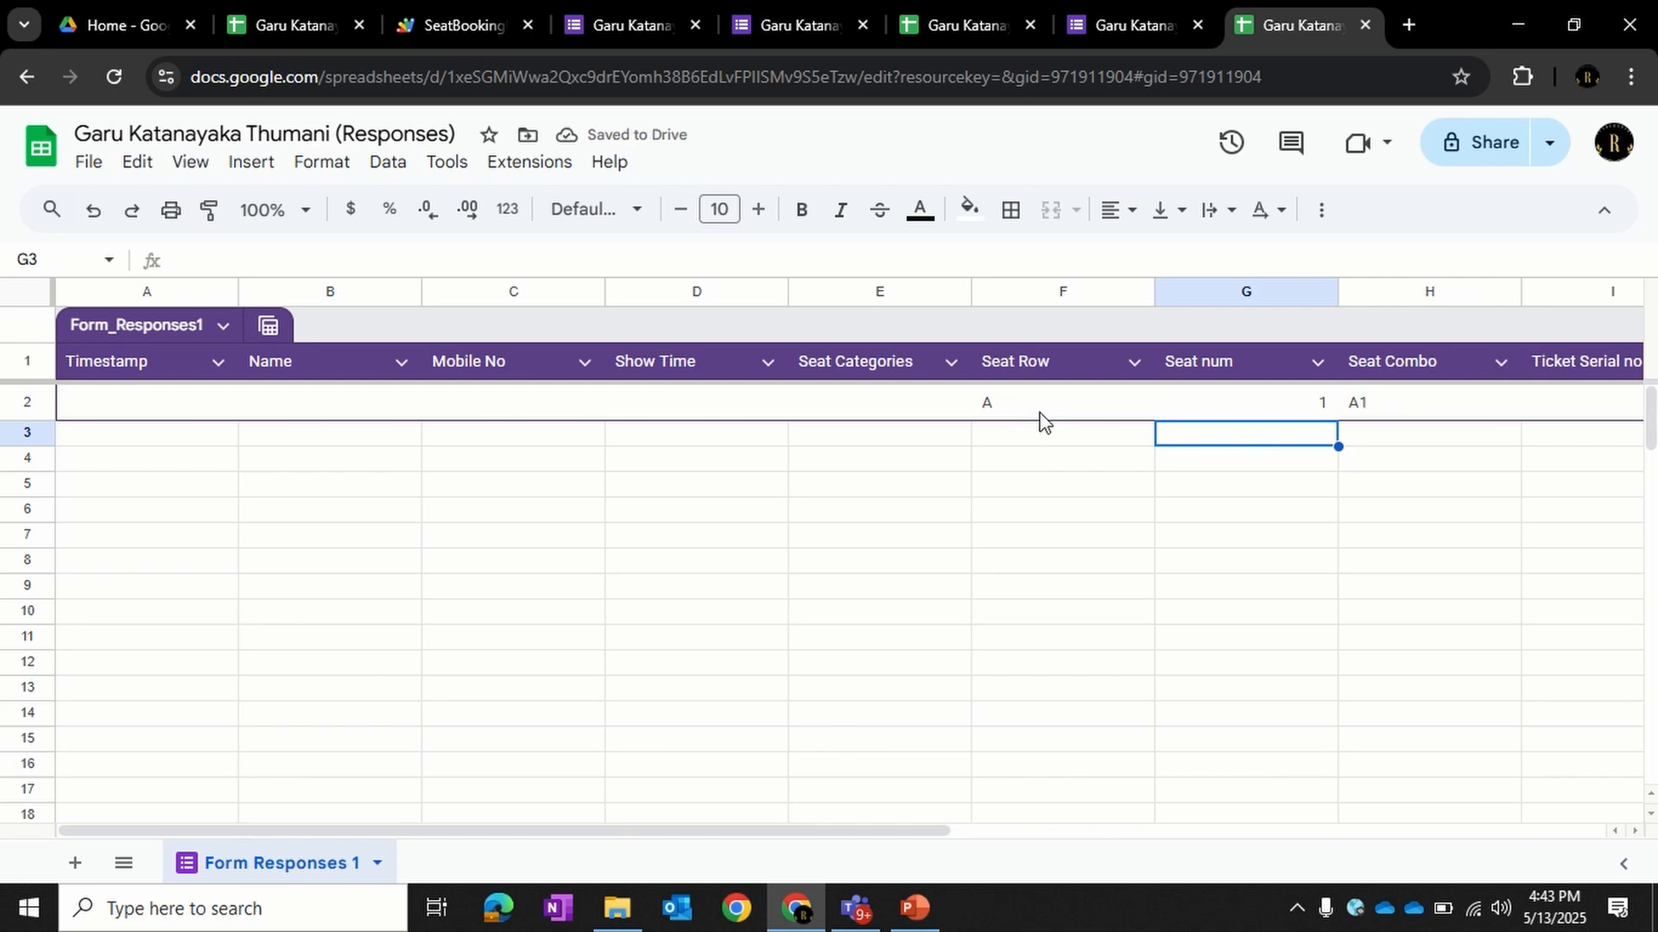
left_click_drag(1042, 413, 1266, 414)
key("Delete")
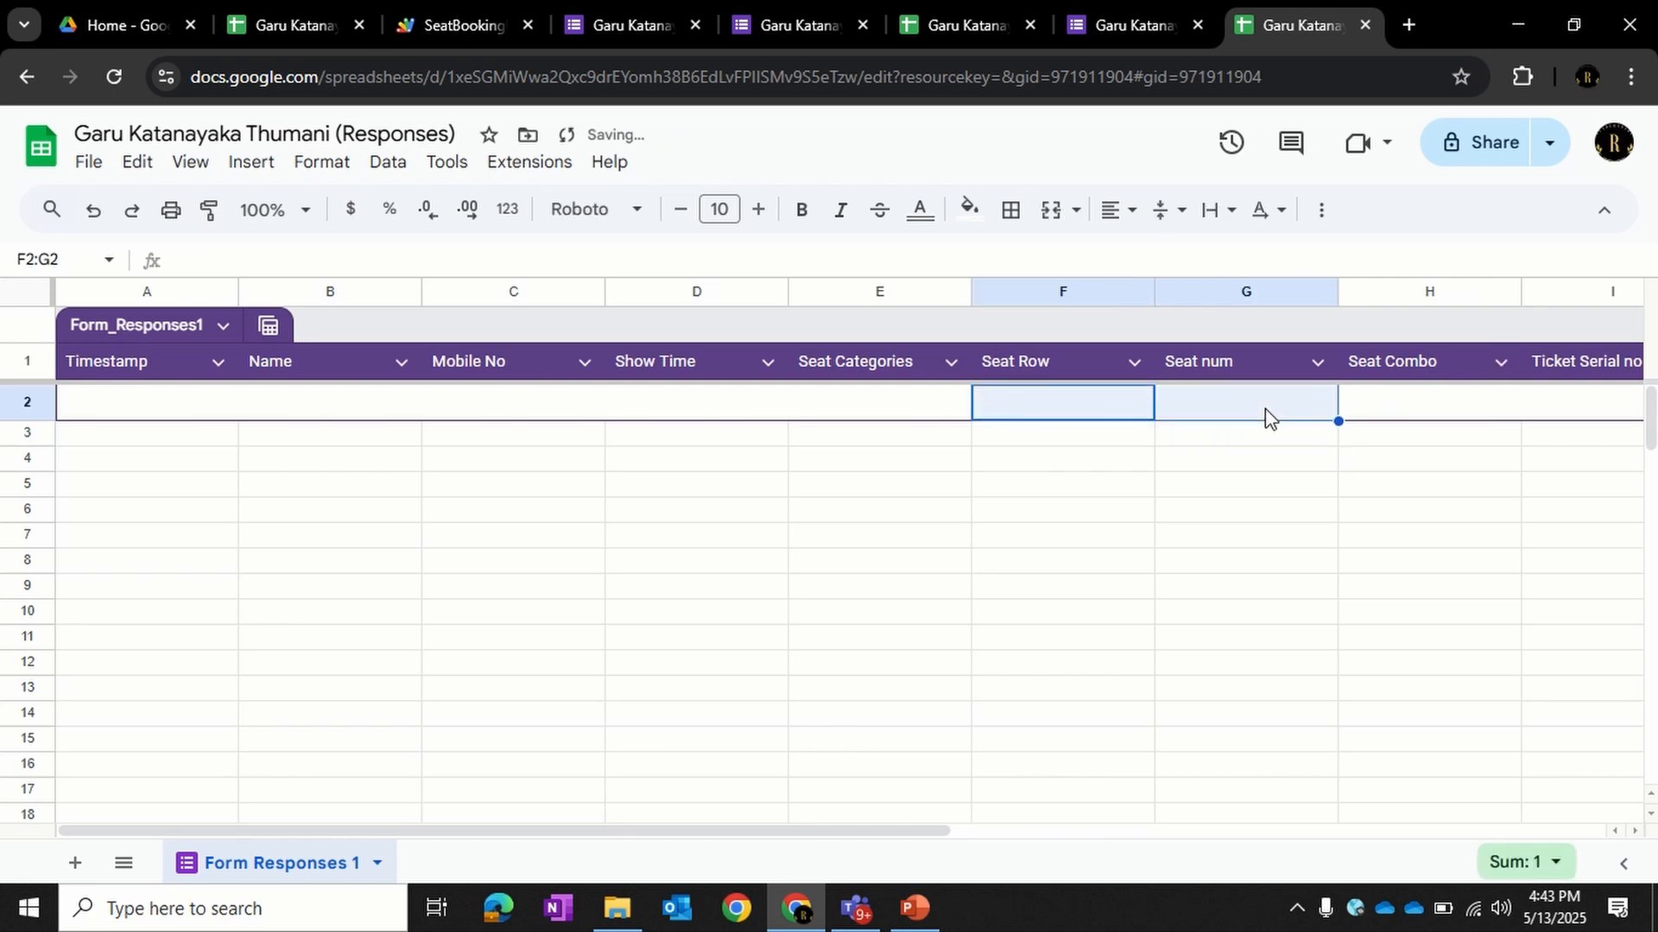
left_click(1042, 503)
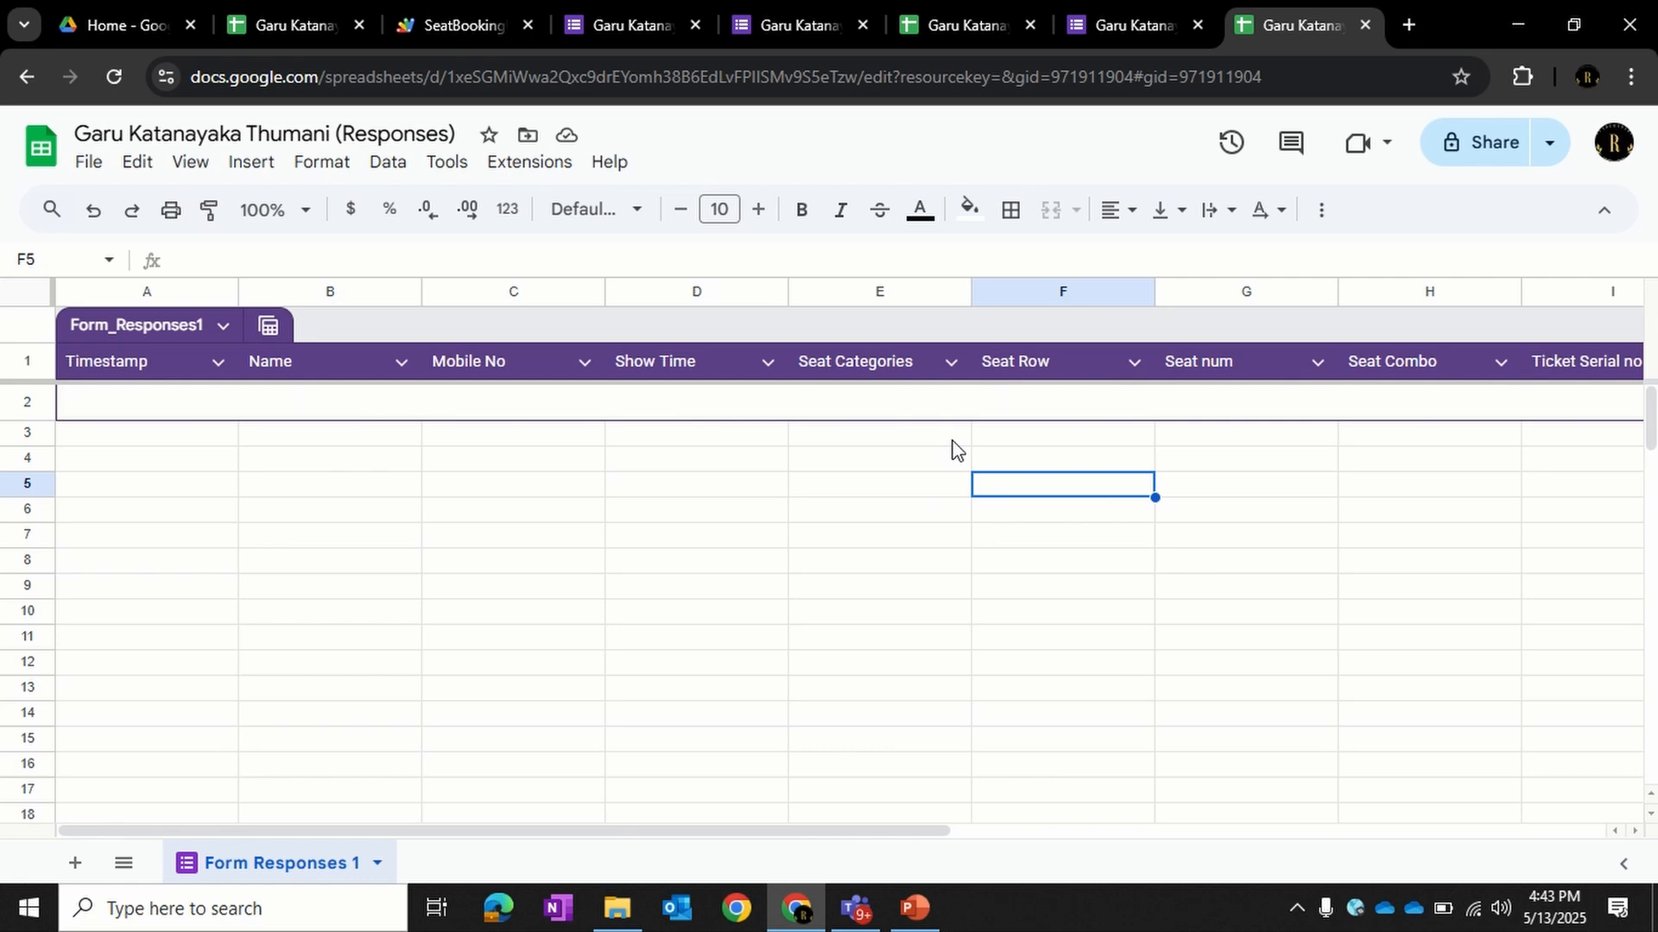
- Examine the published Show1_Map seat map and the Form Responses 1 sheet of the existing Garu Katanayaka Thumani booking spreadsheet
left_click(951, 23)
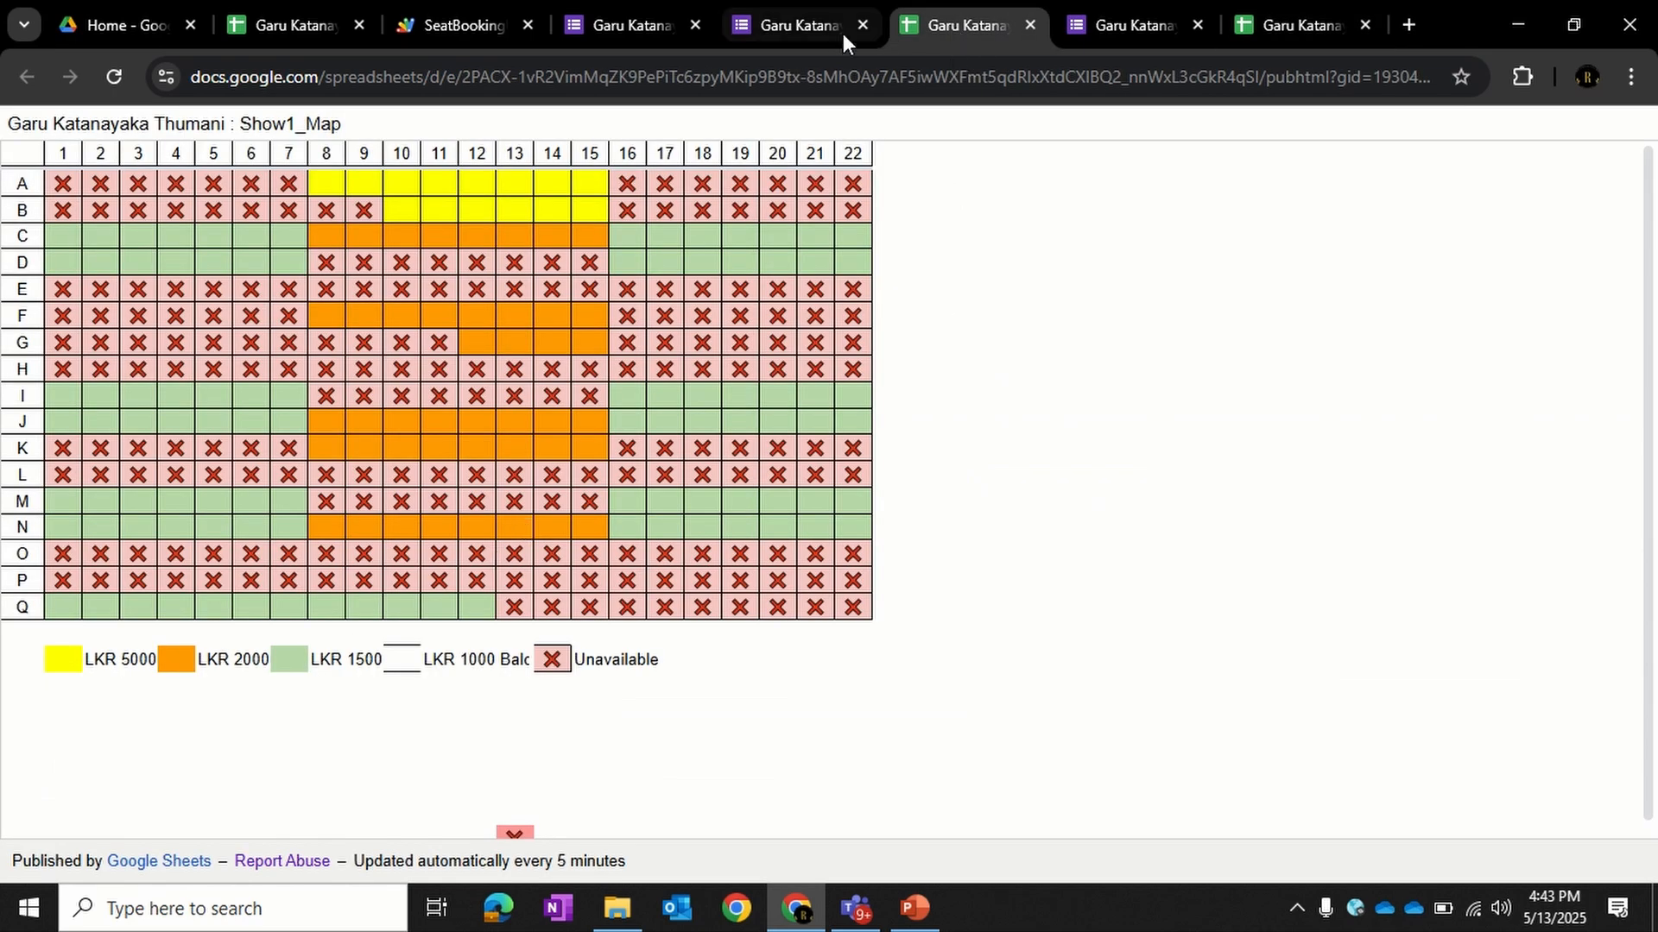
left_click(259, 36)
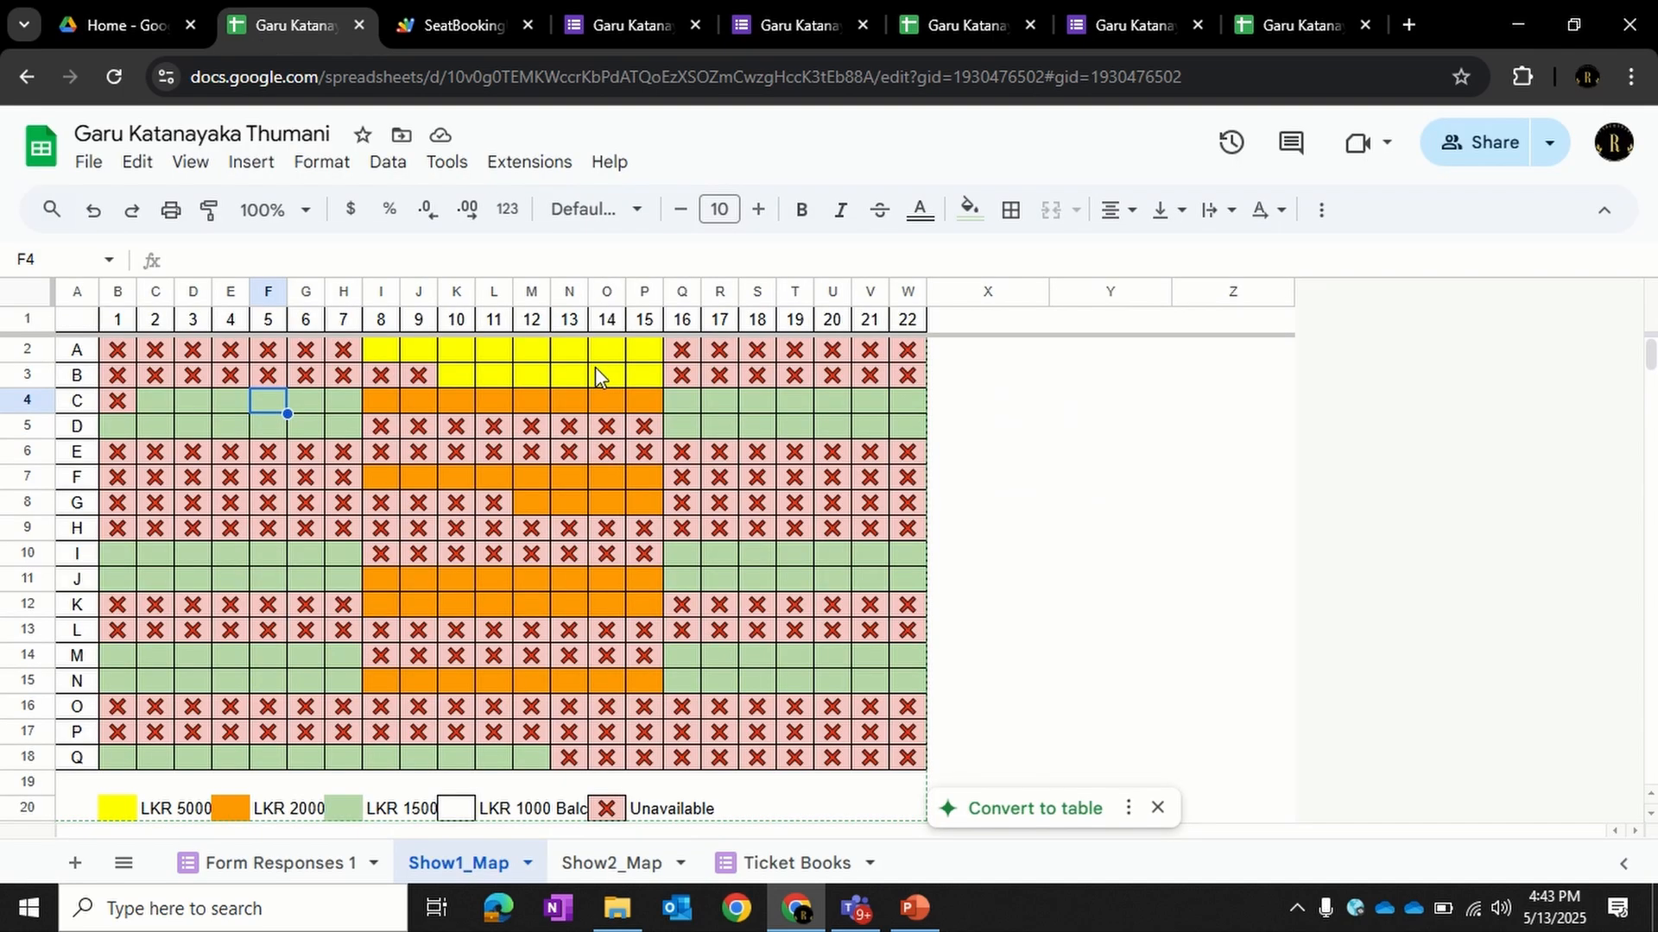
left_click(311, 862)
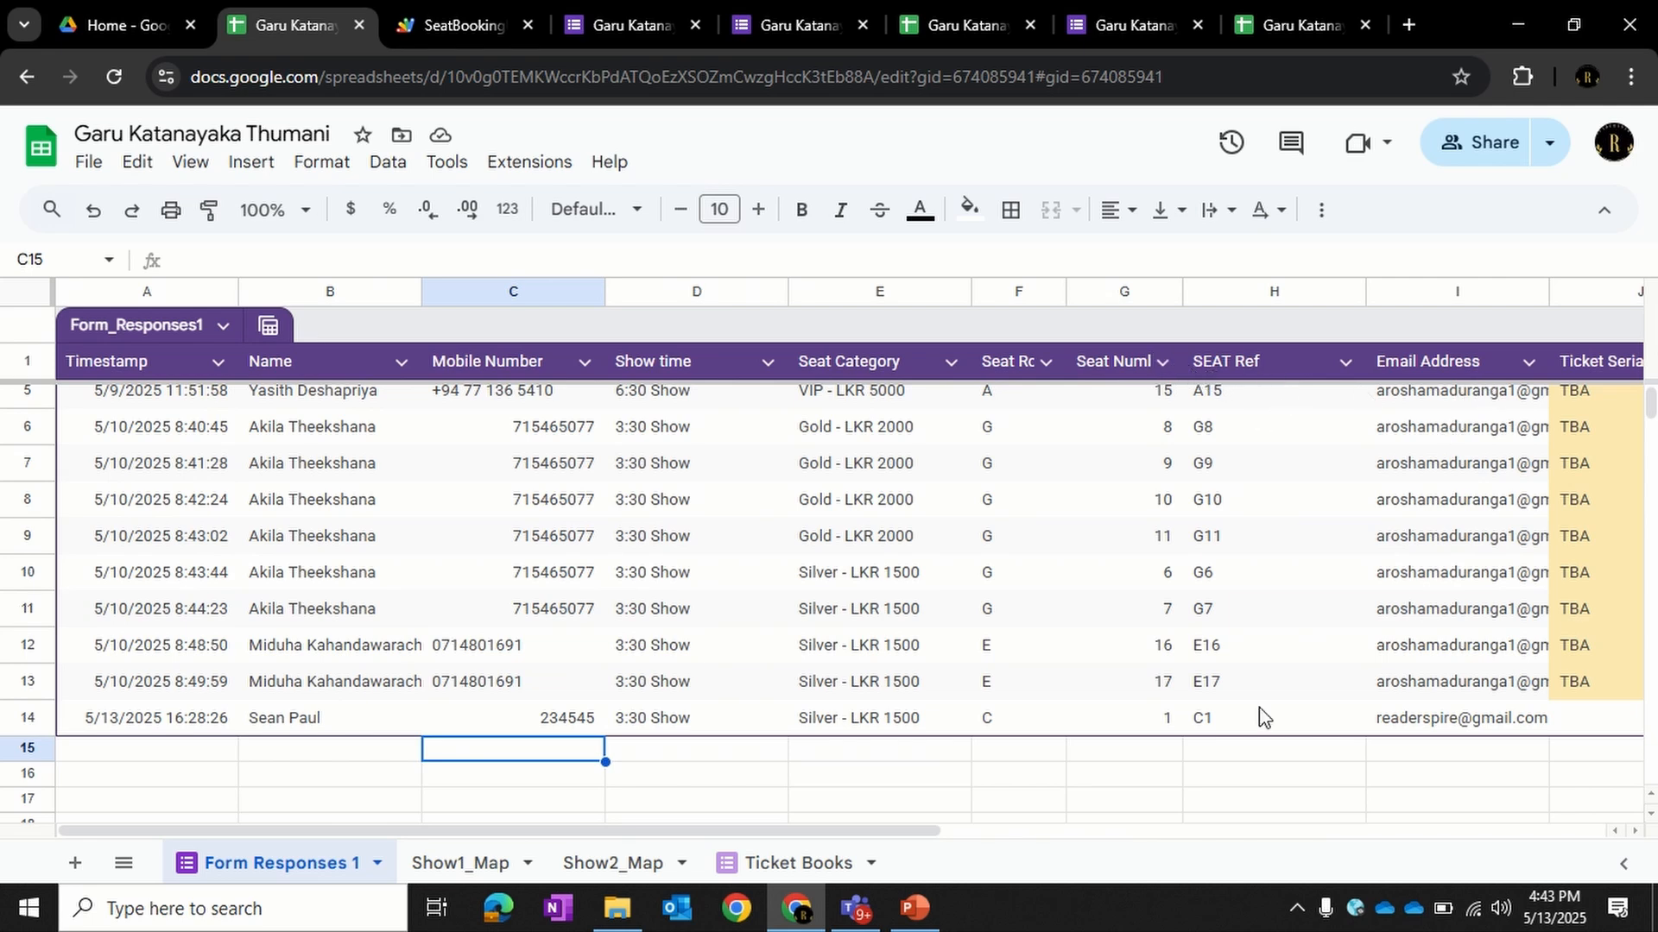
left_click_drag(866, 831, 615, 851)
- In the new form's response settings, set Collect email addresses to Verified
left_click(1135, 31)
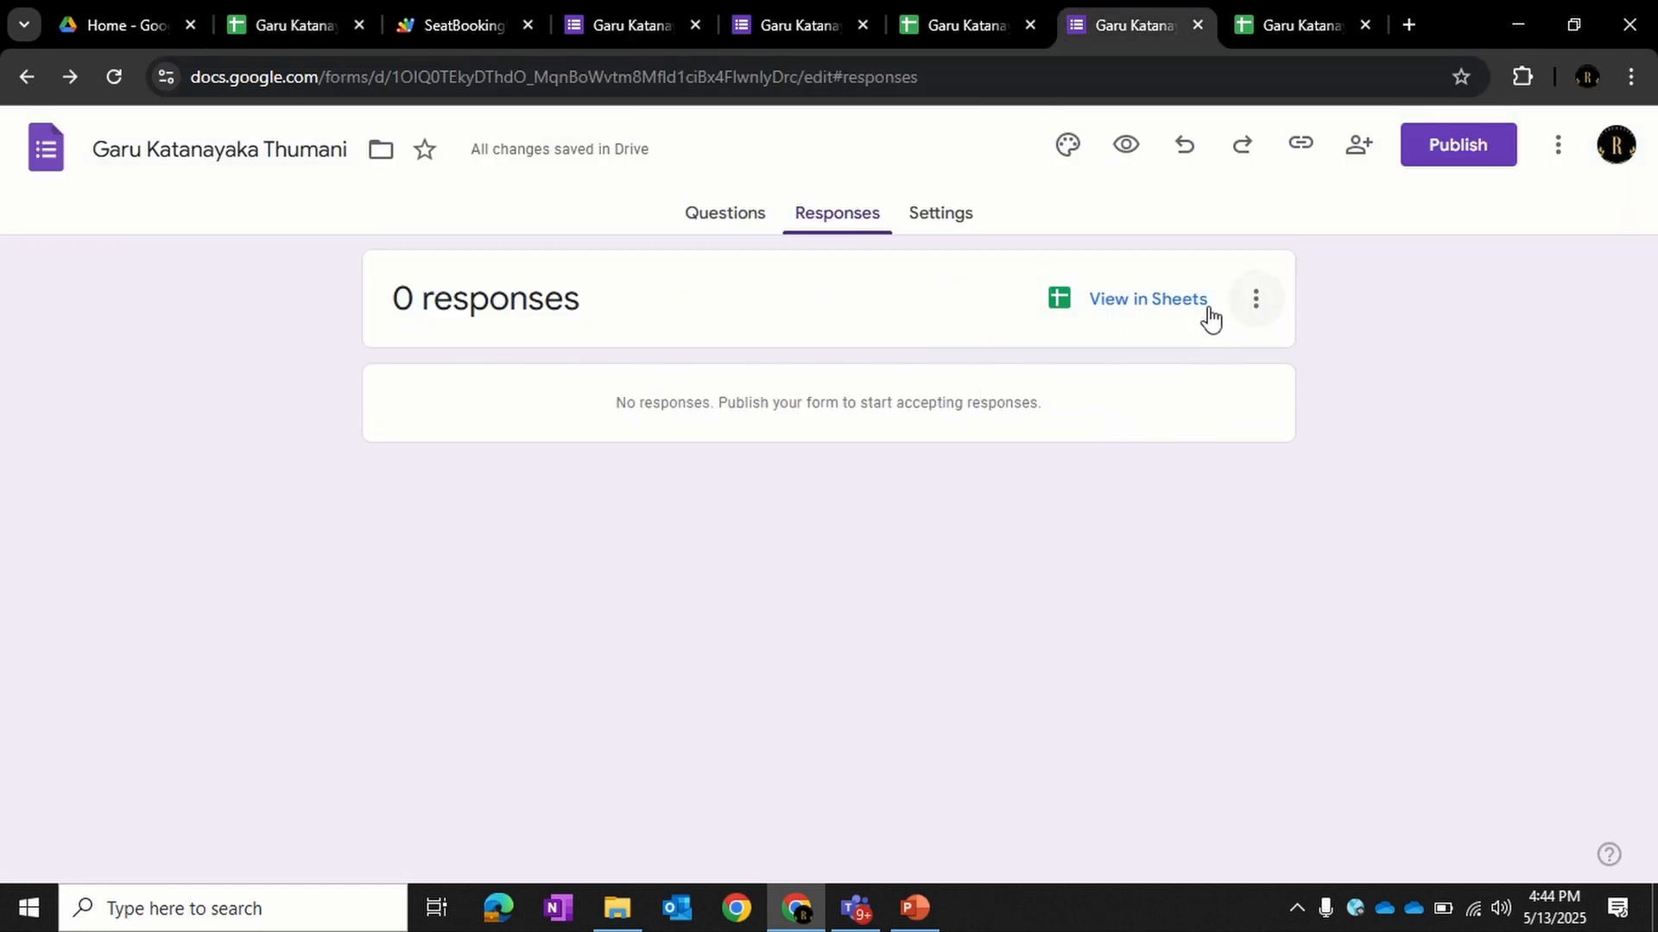
left_click(956, 223)
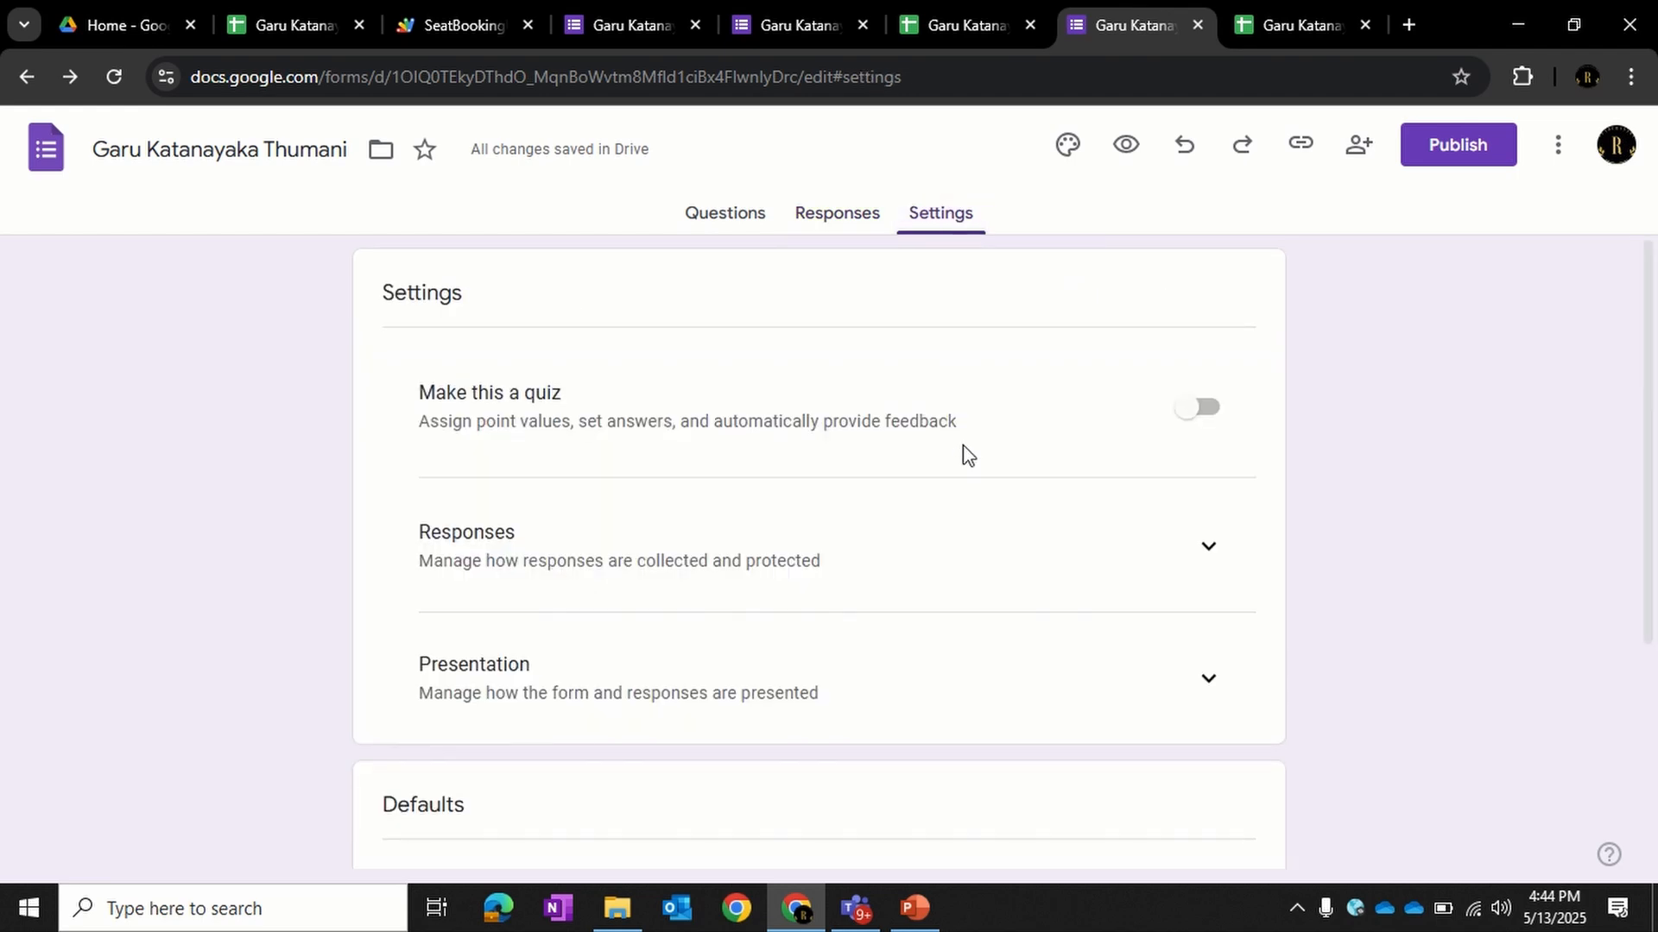
scroll(964, 453, "down", 1)
left_click(1203, 432)
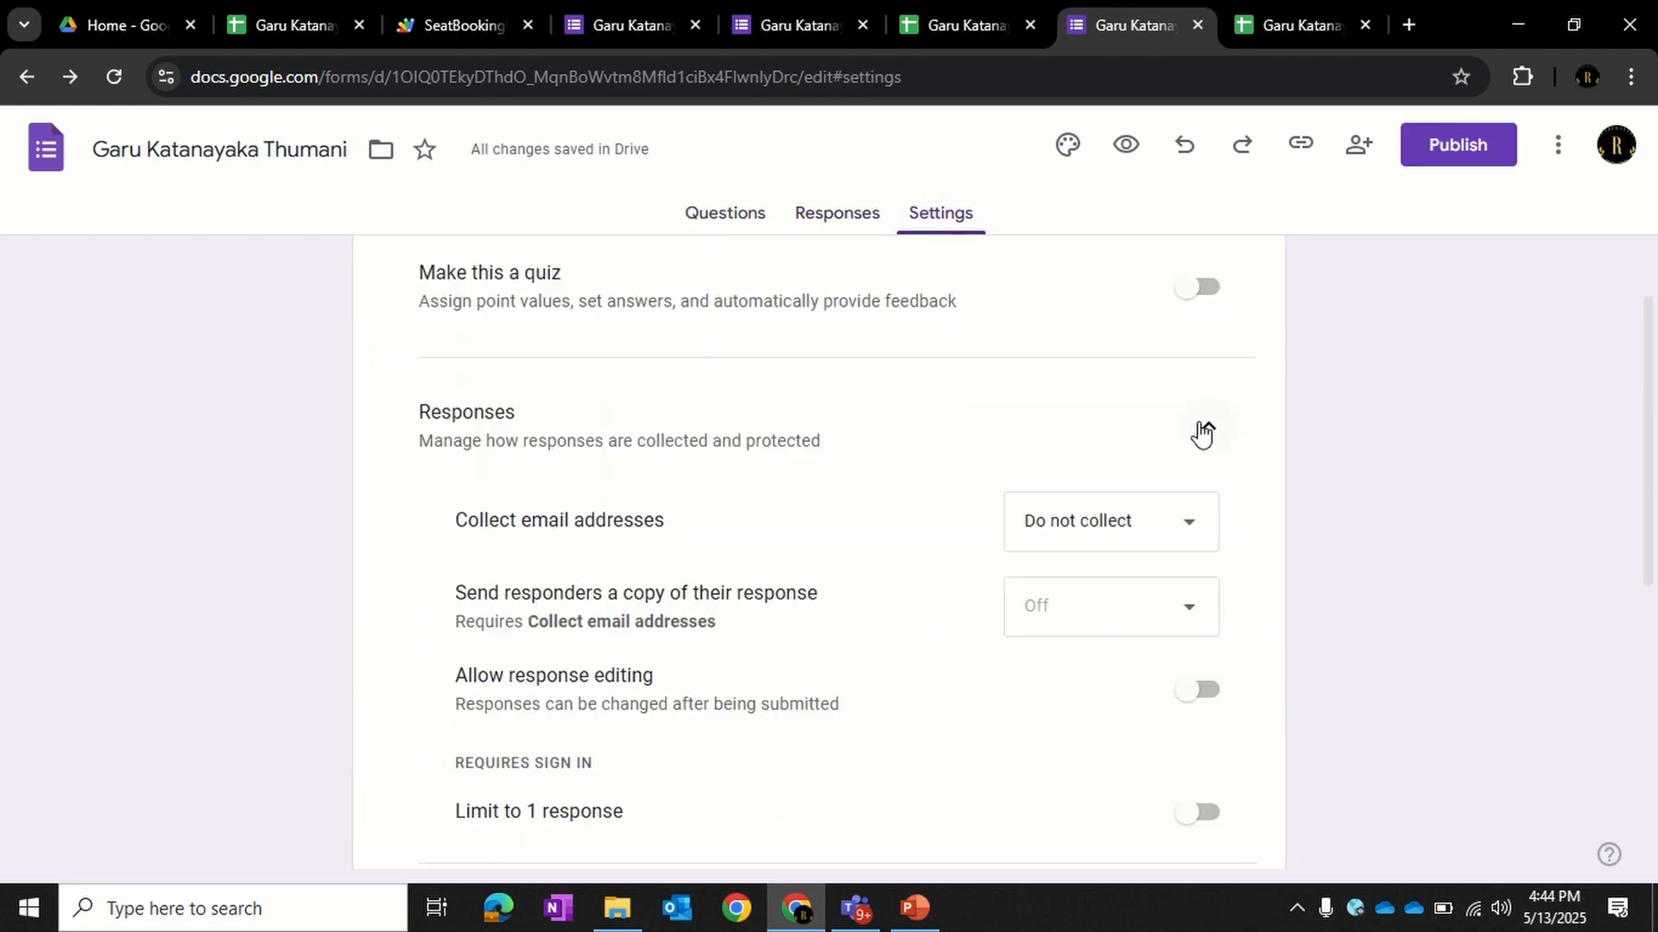
scroll(1157, 444, "down", 1)
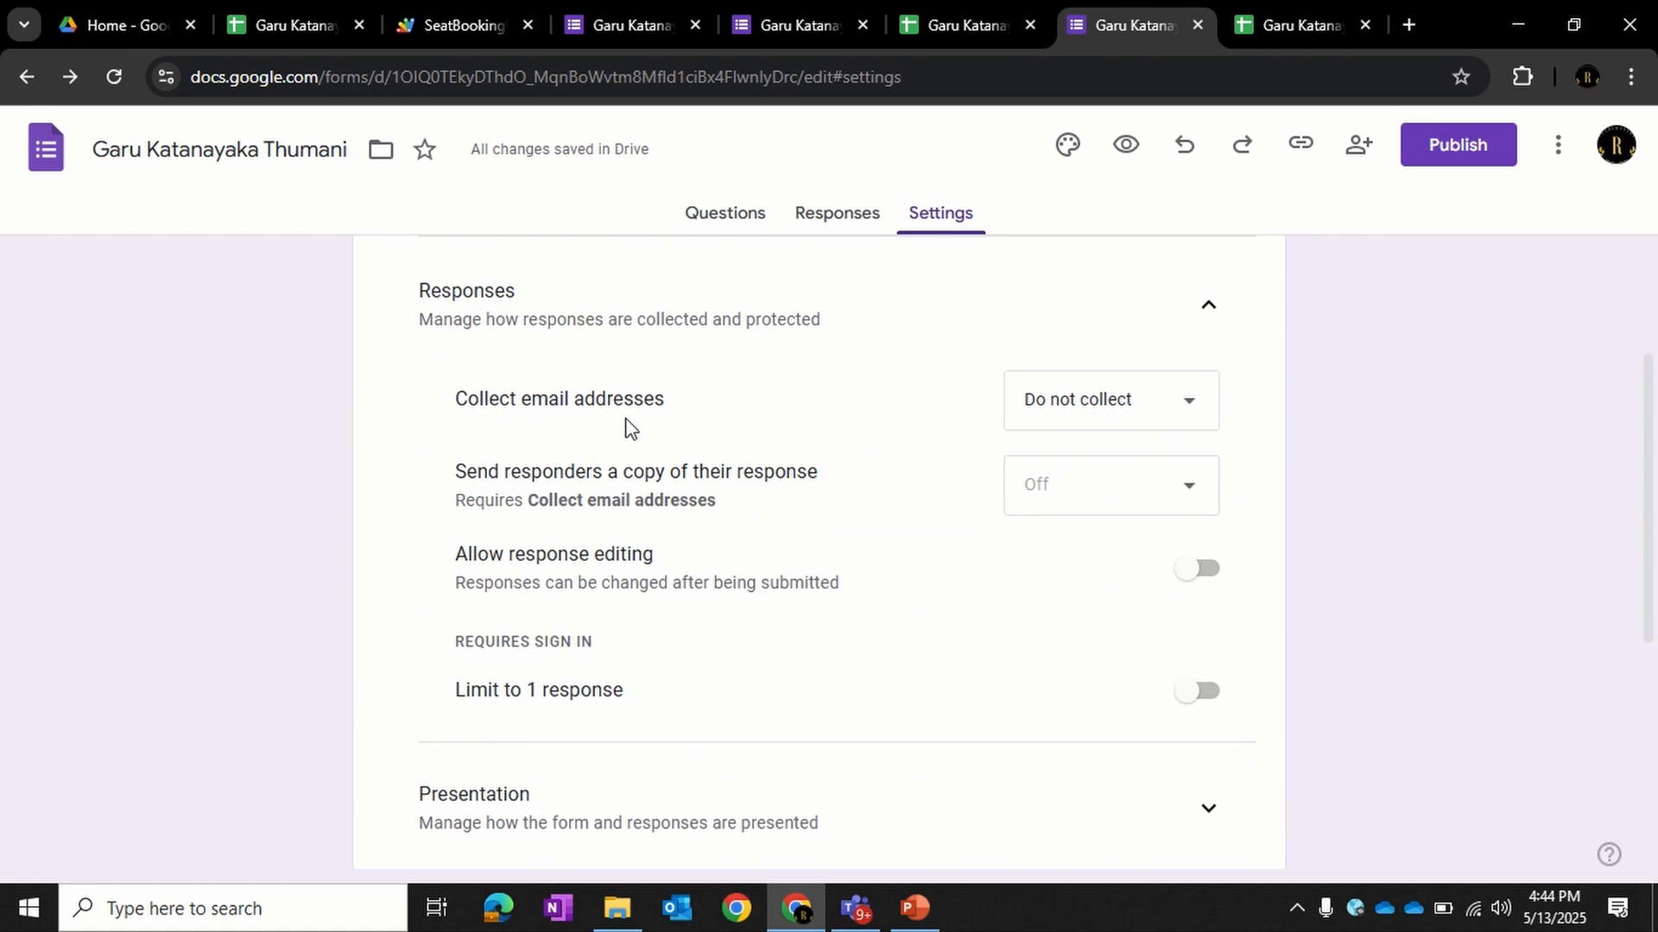
left_click(1132, 423)
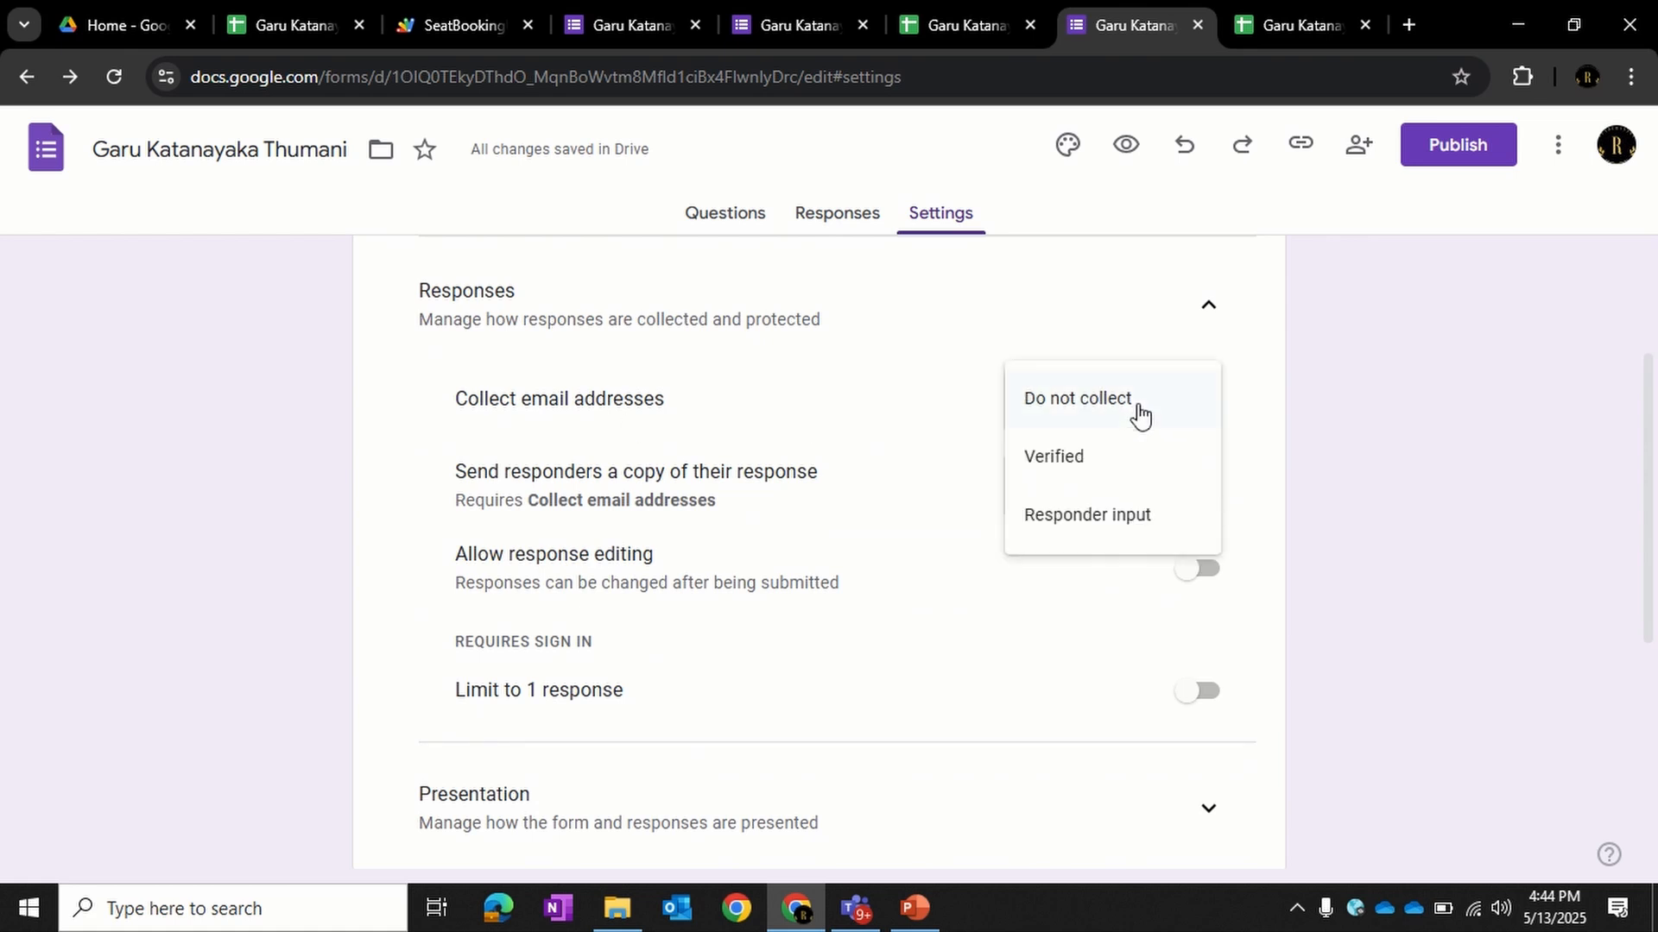
left_click(1127, 468)
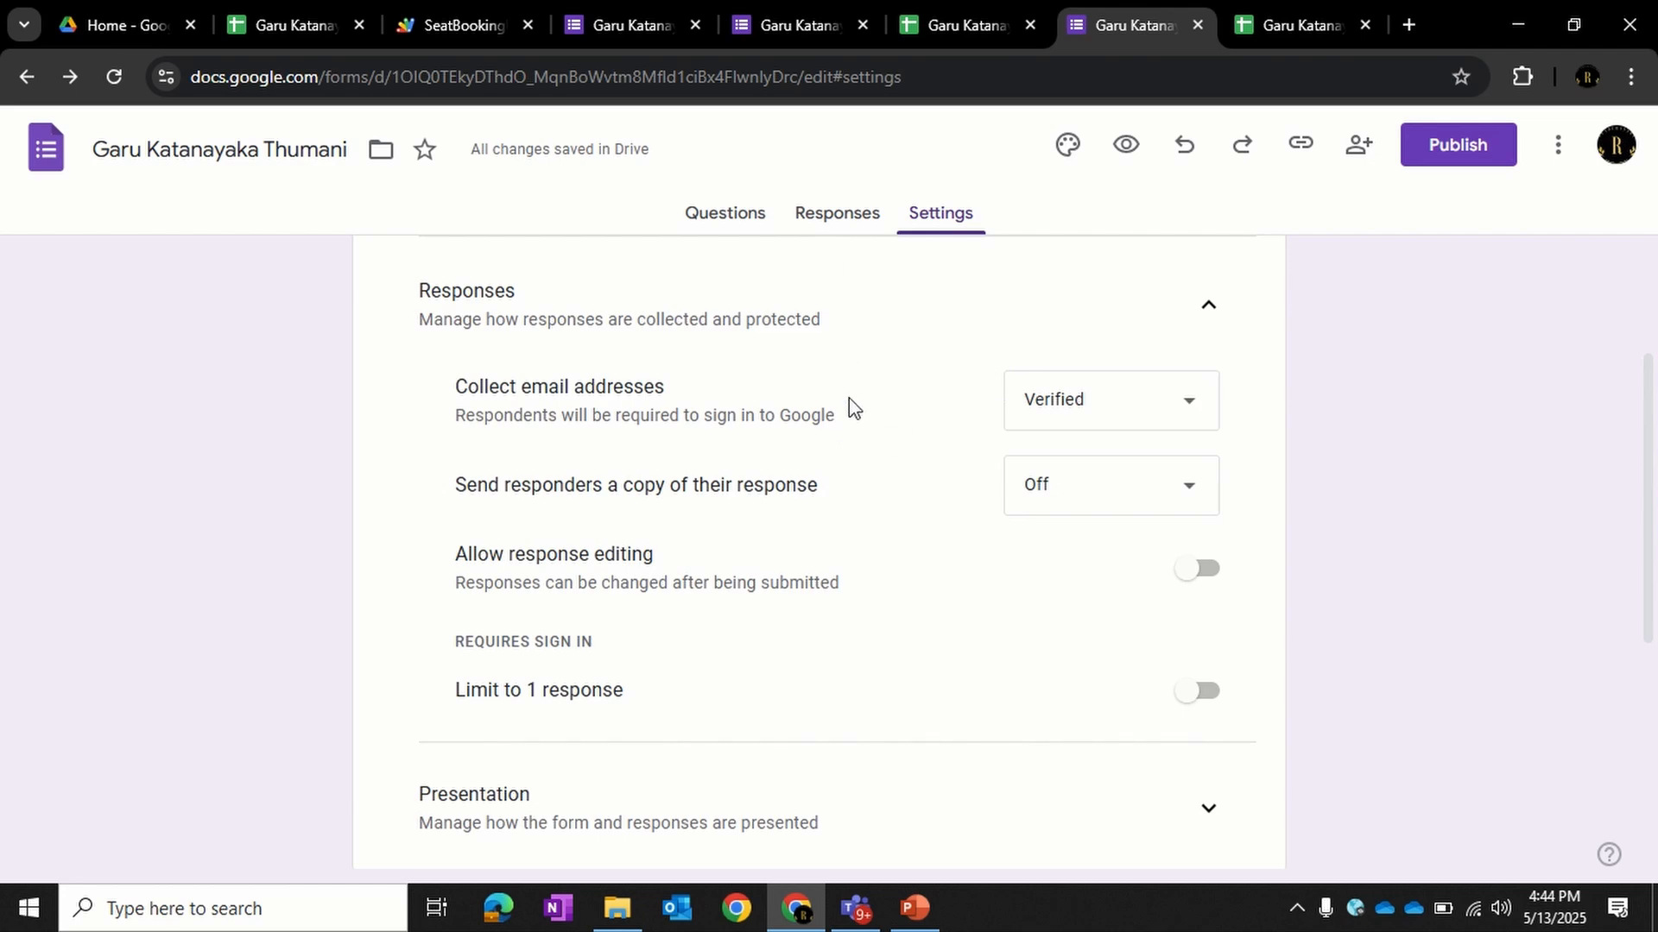
- Review the new form's questions from the email collection notice through Name, Mobile No, Show Time and Seat Categories
left_click(742, 222)
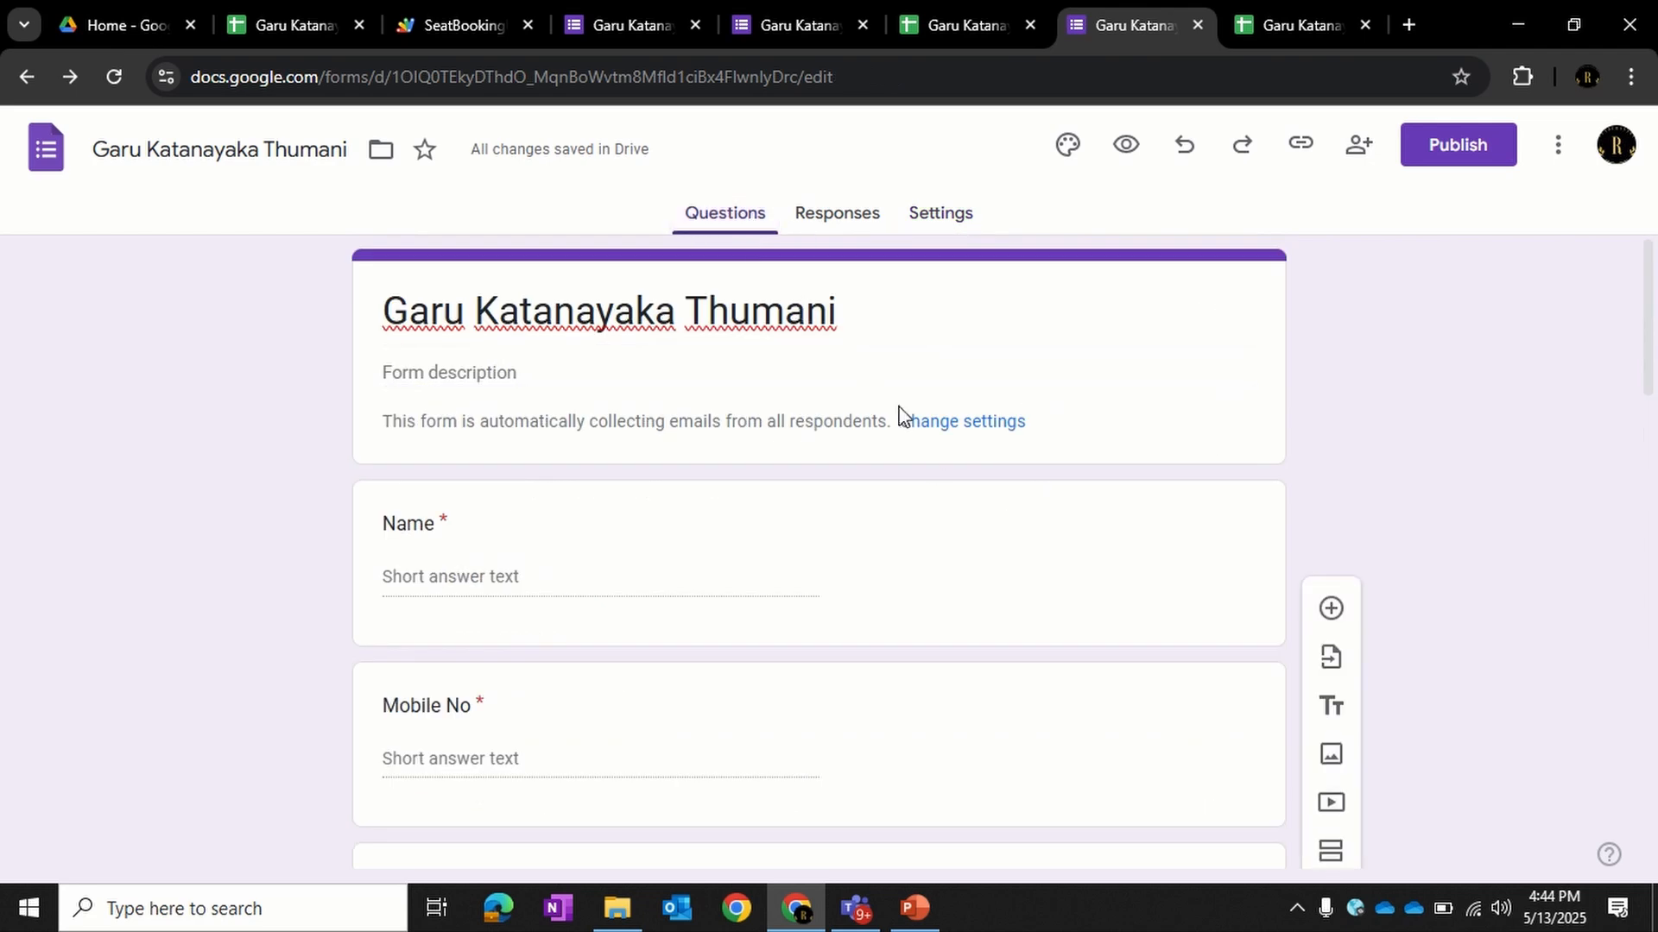
scroll(961, 521, "down", 7)
scroll(961, 521, "up", 7)
scroll(765, 546, "down", 1)
scroll(764, 544, "down", 5)
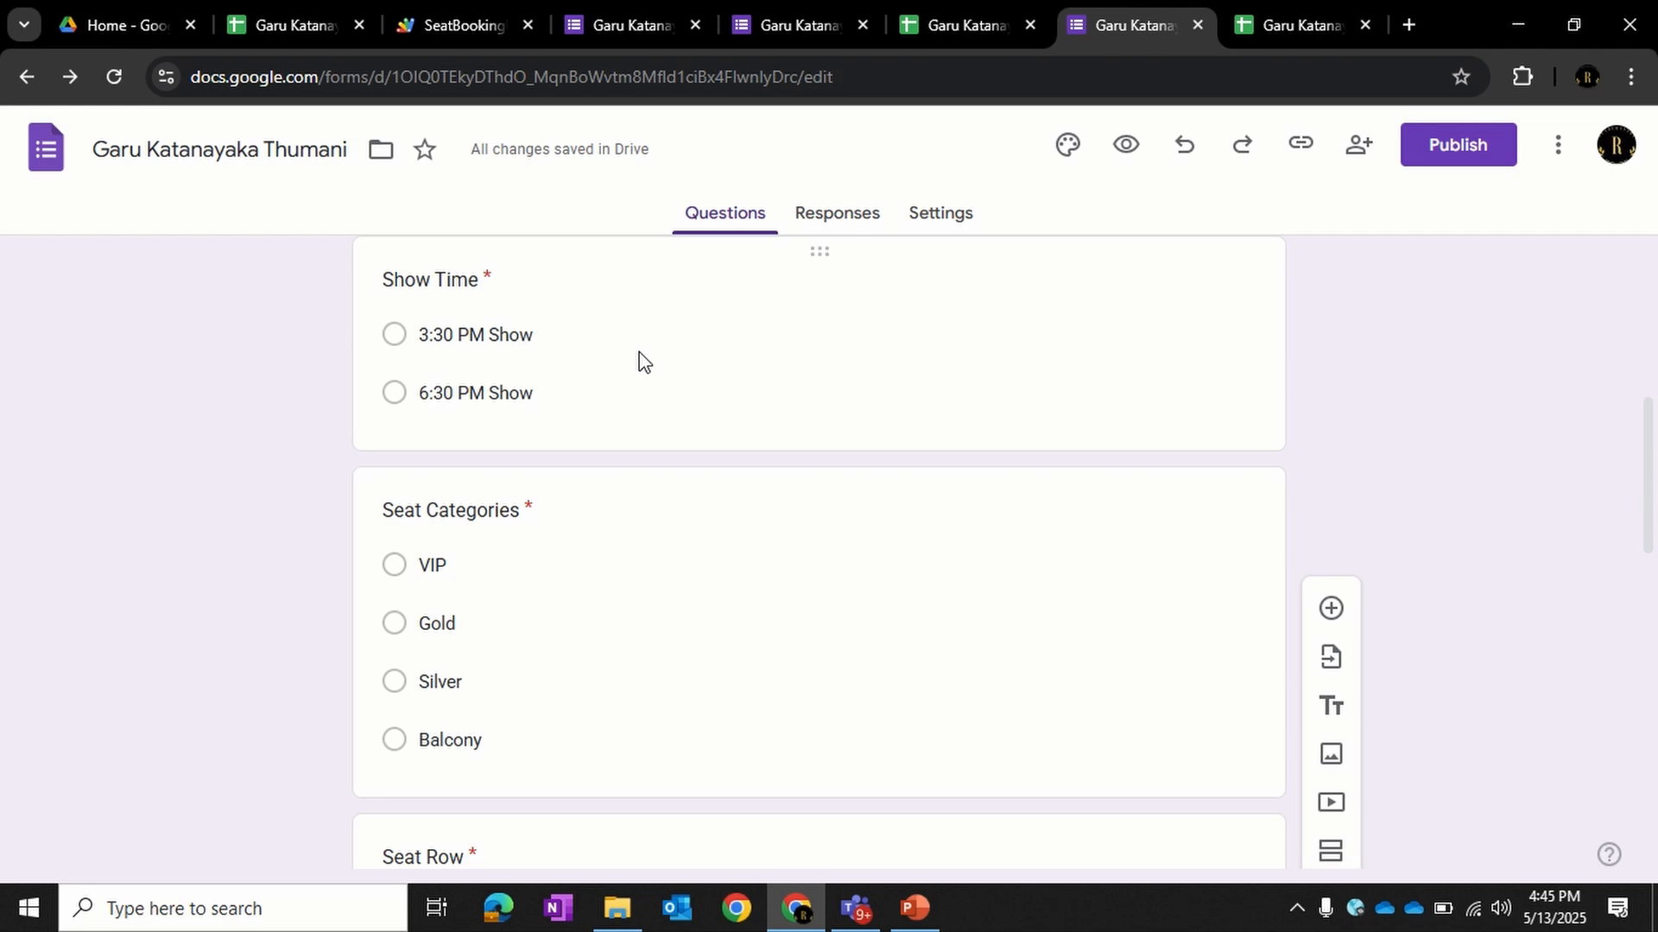
scroll(643, 361, "up", 3)
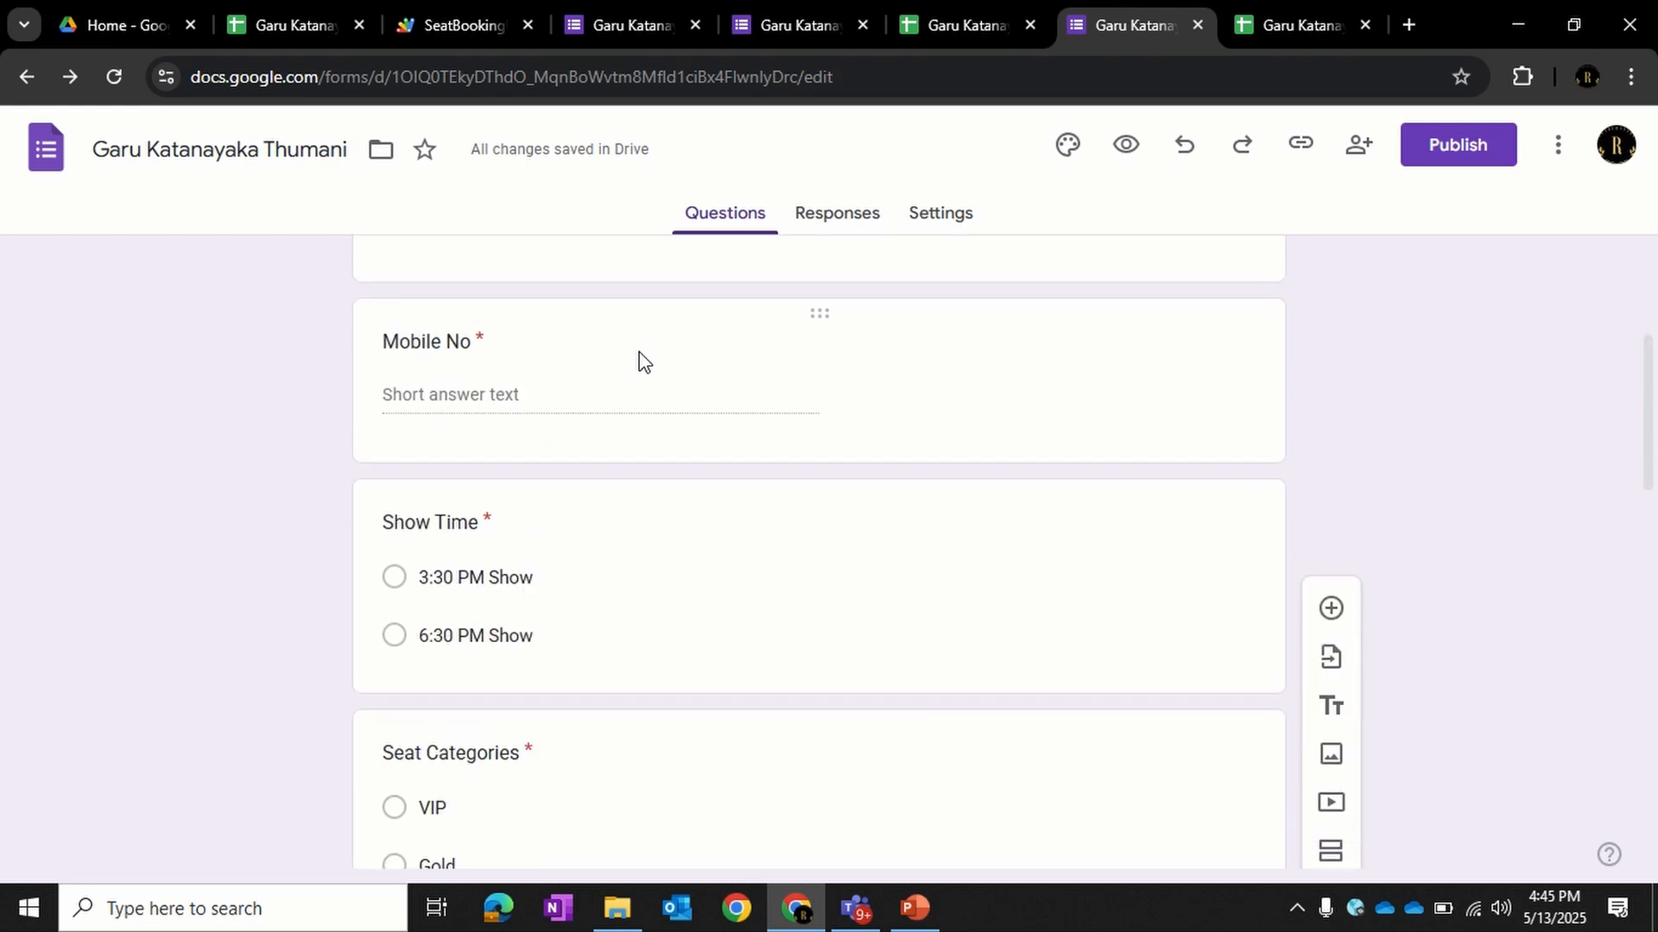
- View the Form Responses 1 and Show1_Map sheets of the existing booking spreadsheet, and return to the new form
left_click(293, 26)
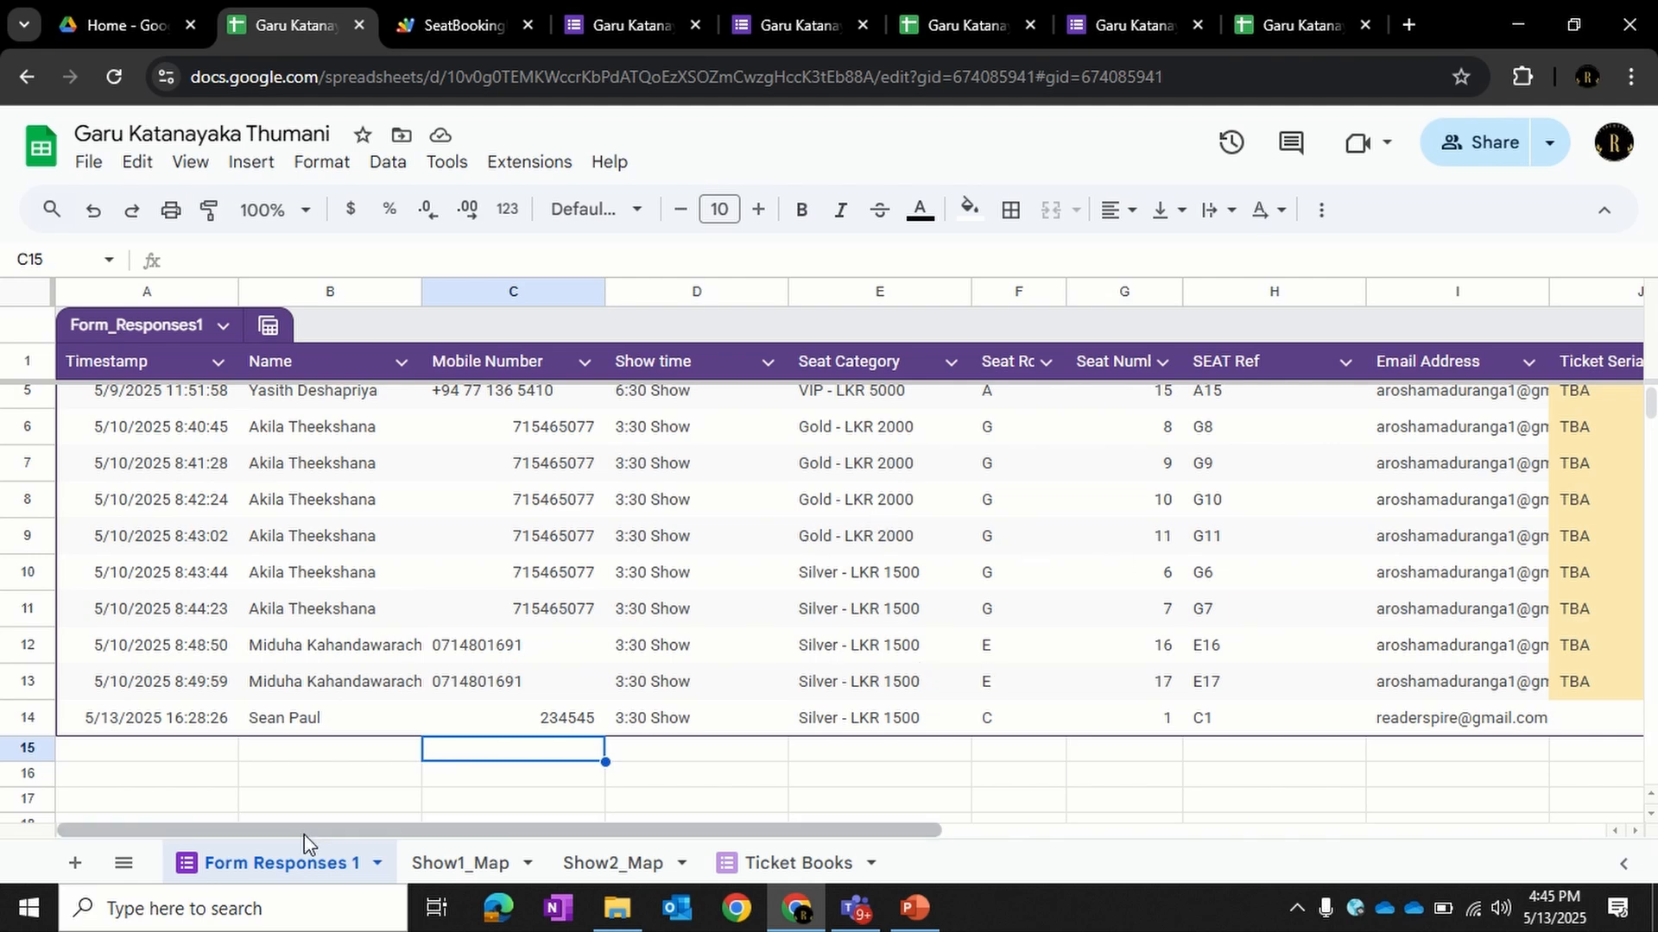
left_click(480, 868)
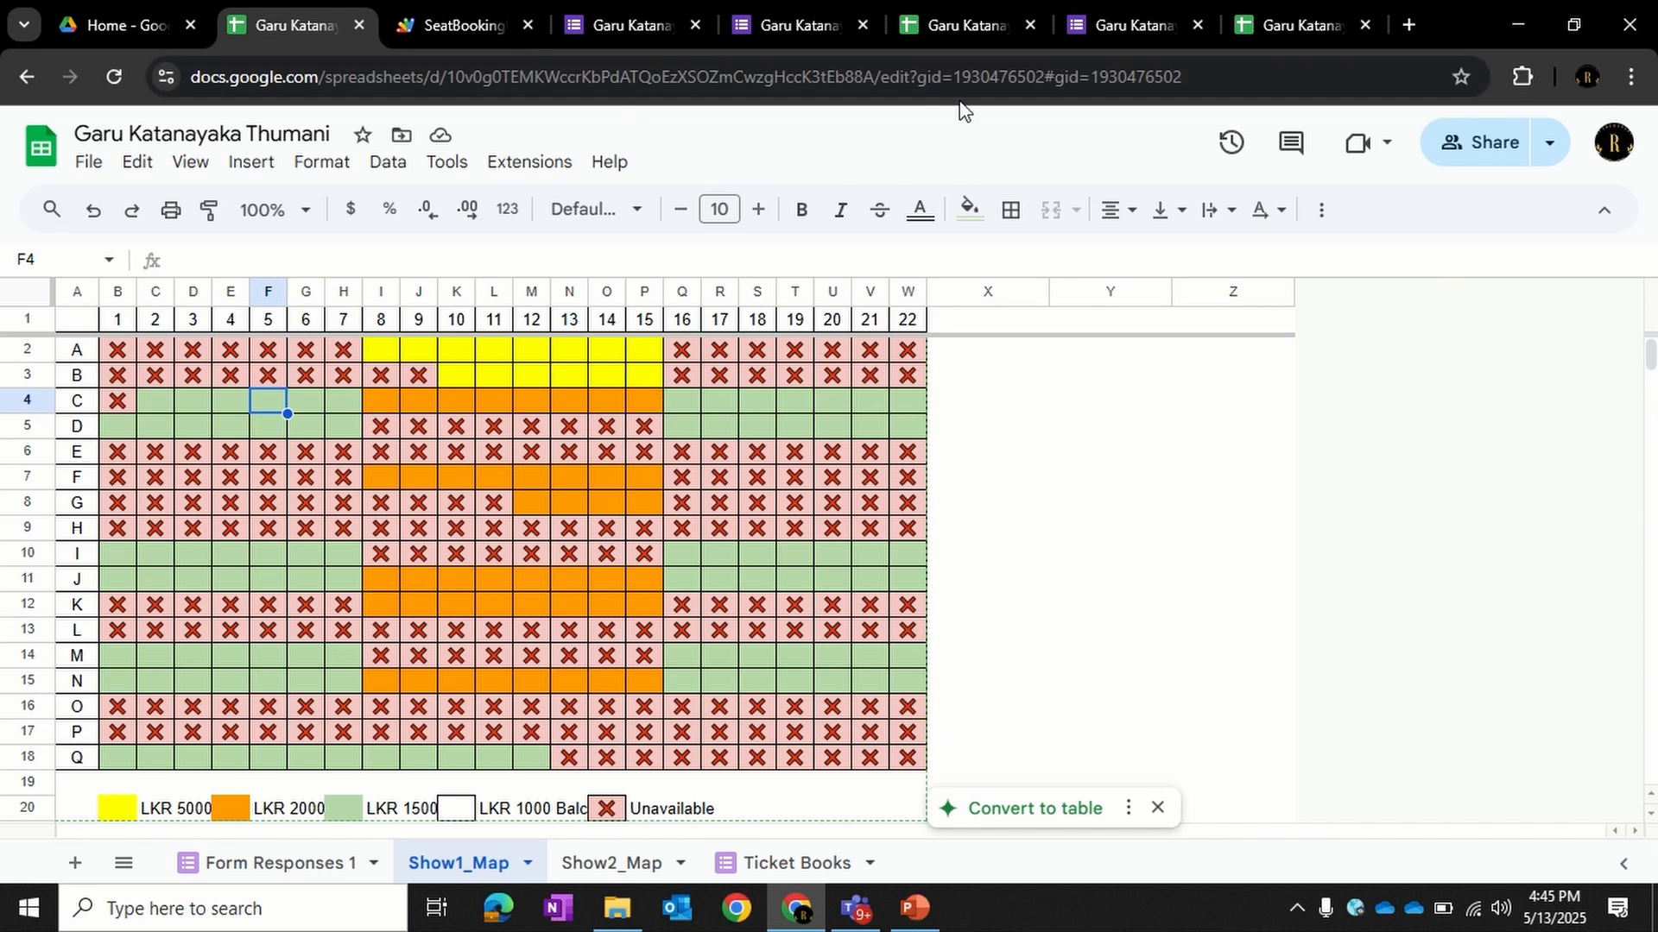
left_click(1118, 22)
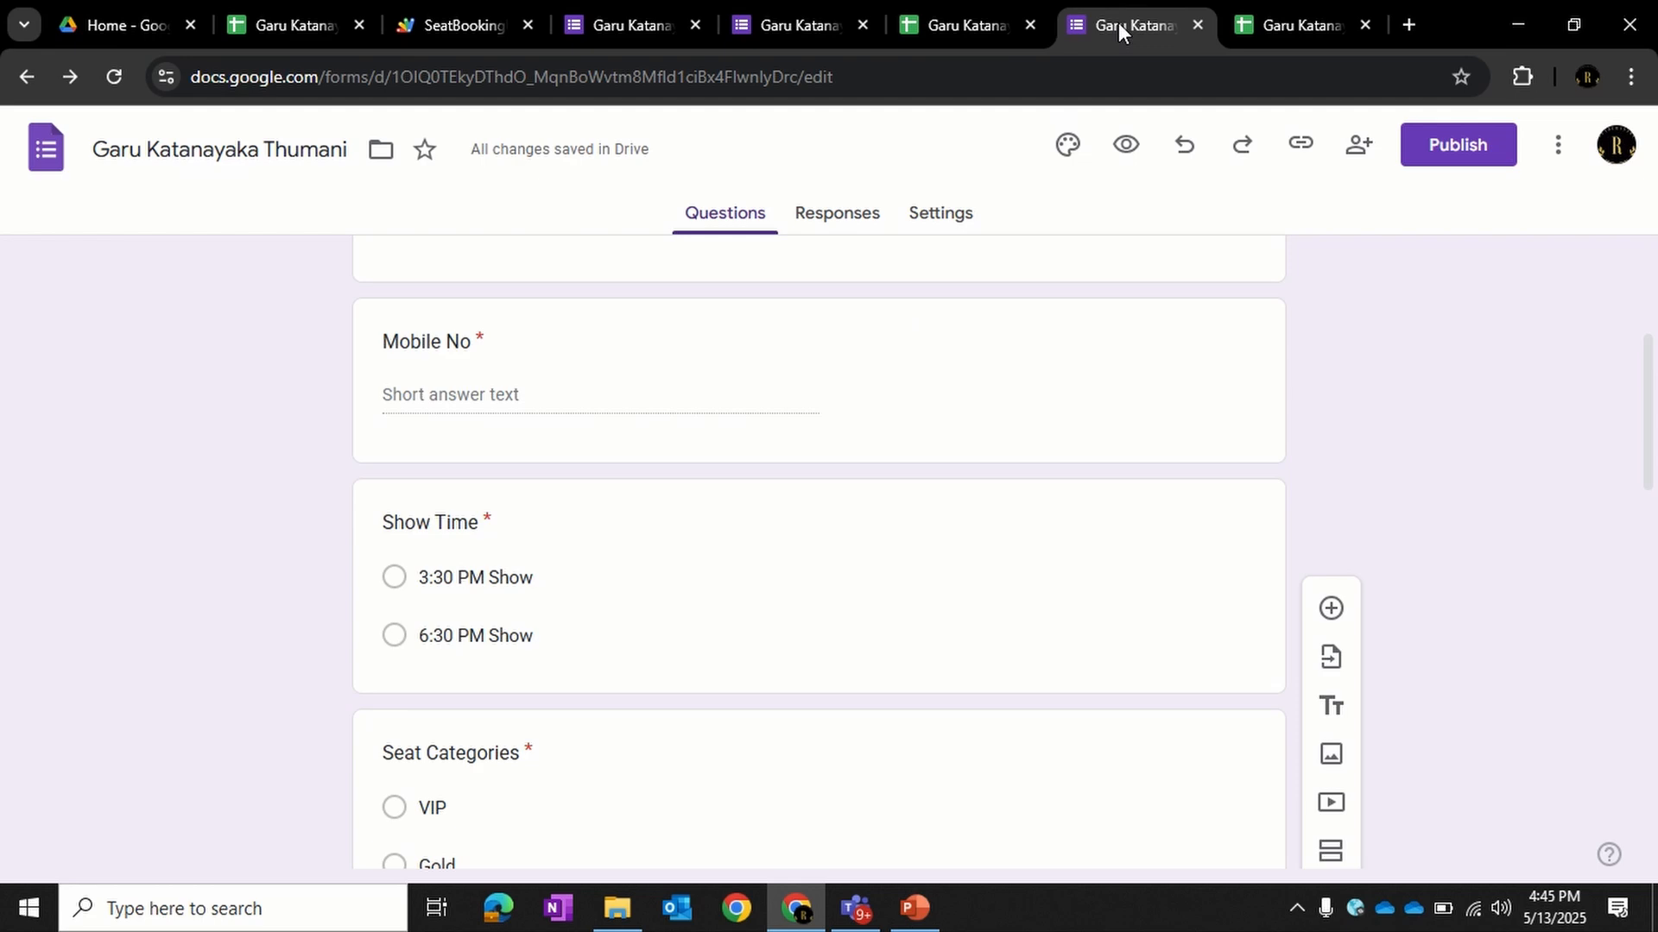
- Open the Seating View link in the existing booking form's description and enlarge the seating plan image to examine its price zones
left_click(941, 29)
left_click(772, 29)
scroll(766, 499, "up", 10)
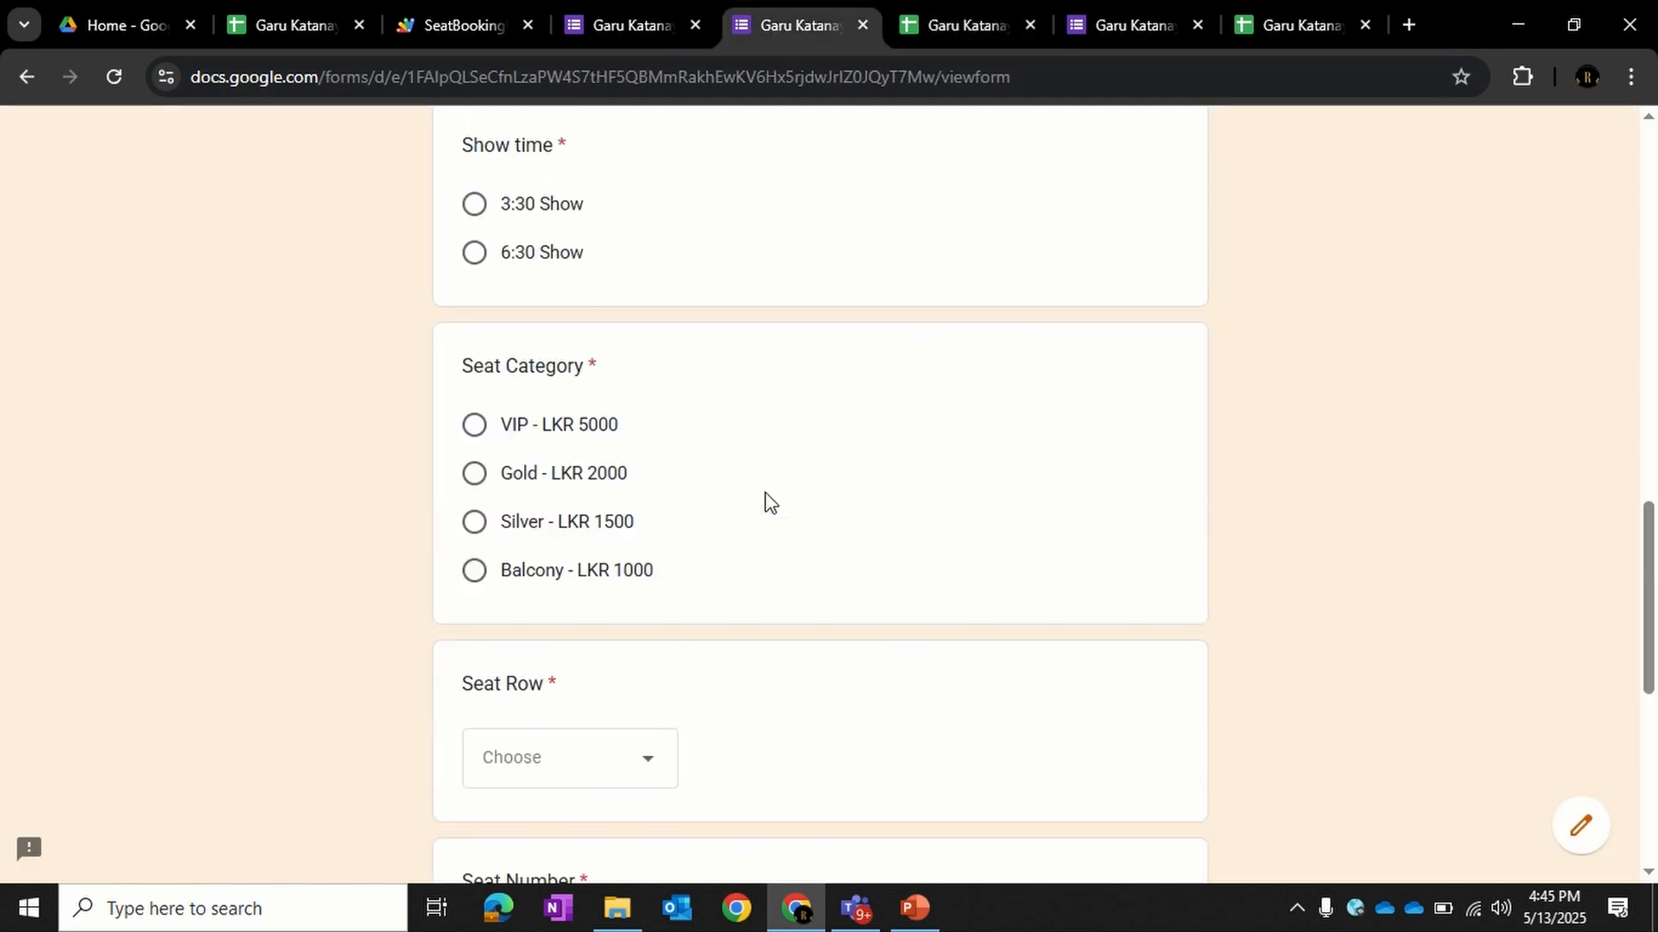
scroll(771, 536, "down", 4)
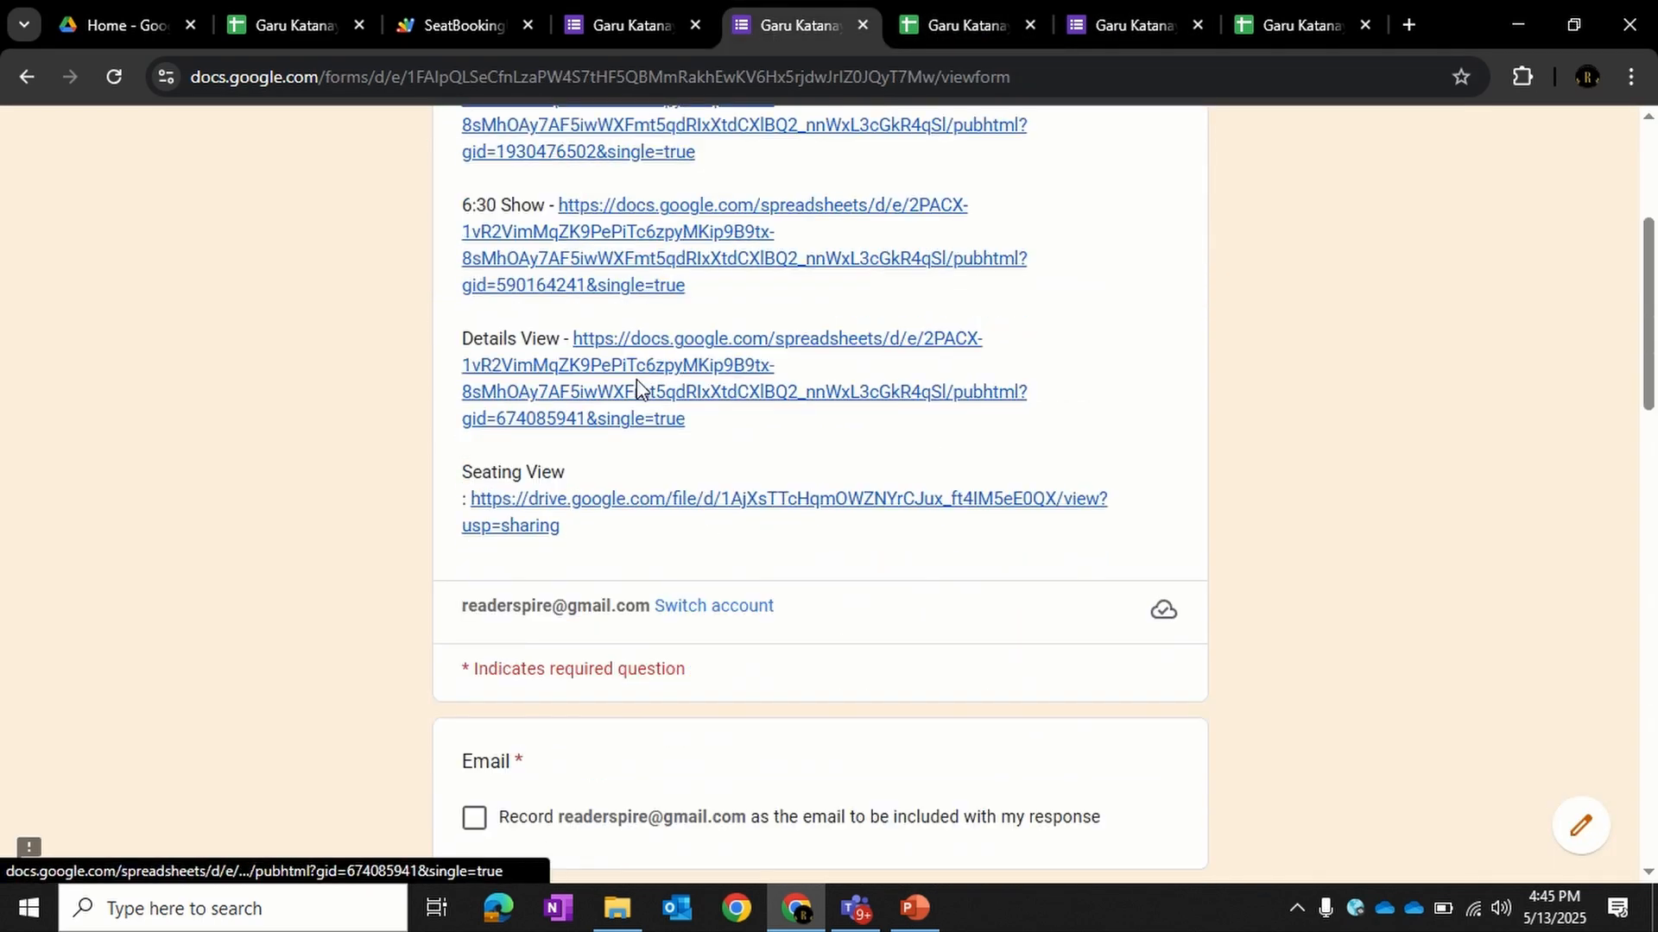
left_click(608, 499)
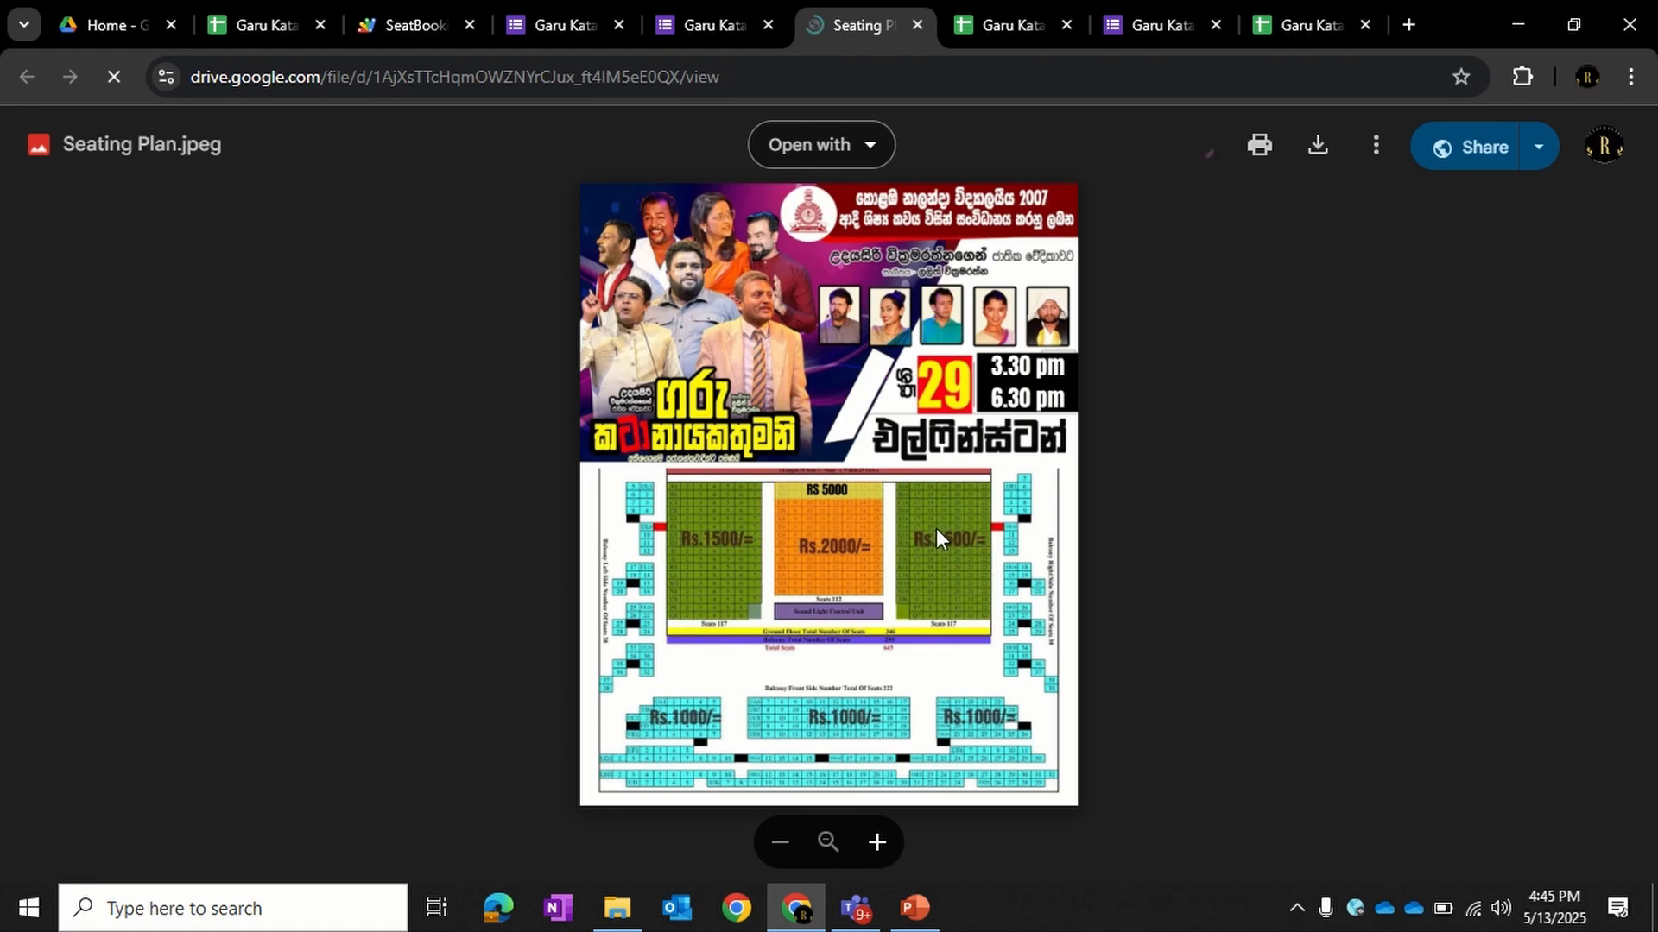
scroll(941, 531, "up", 3)
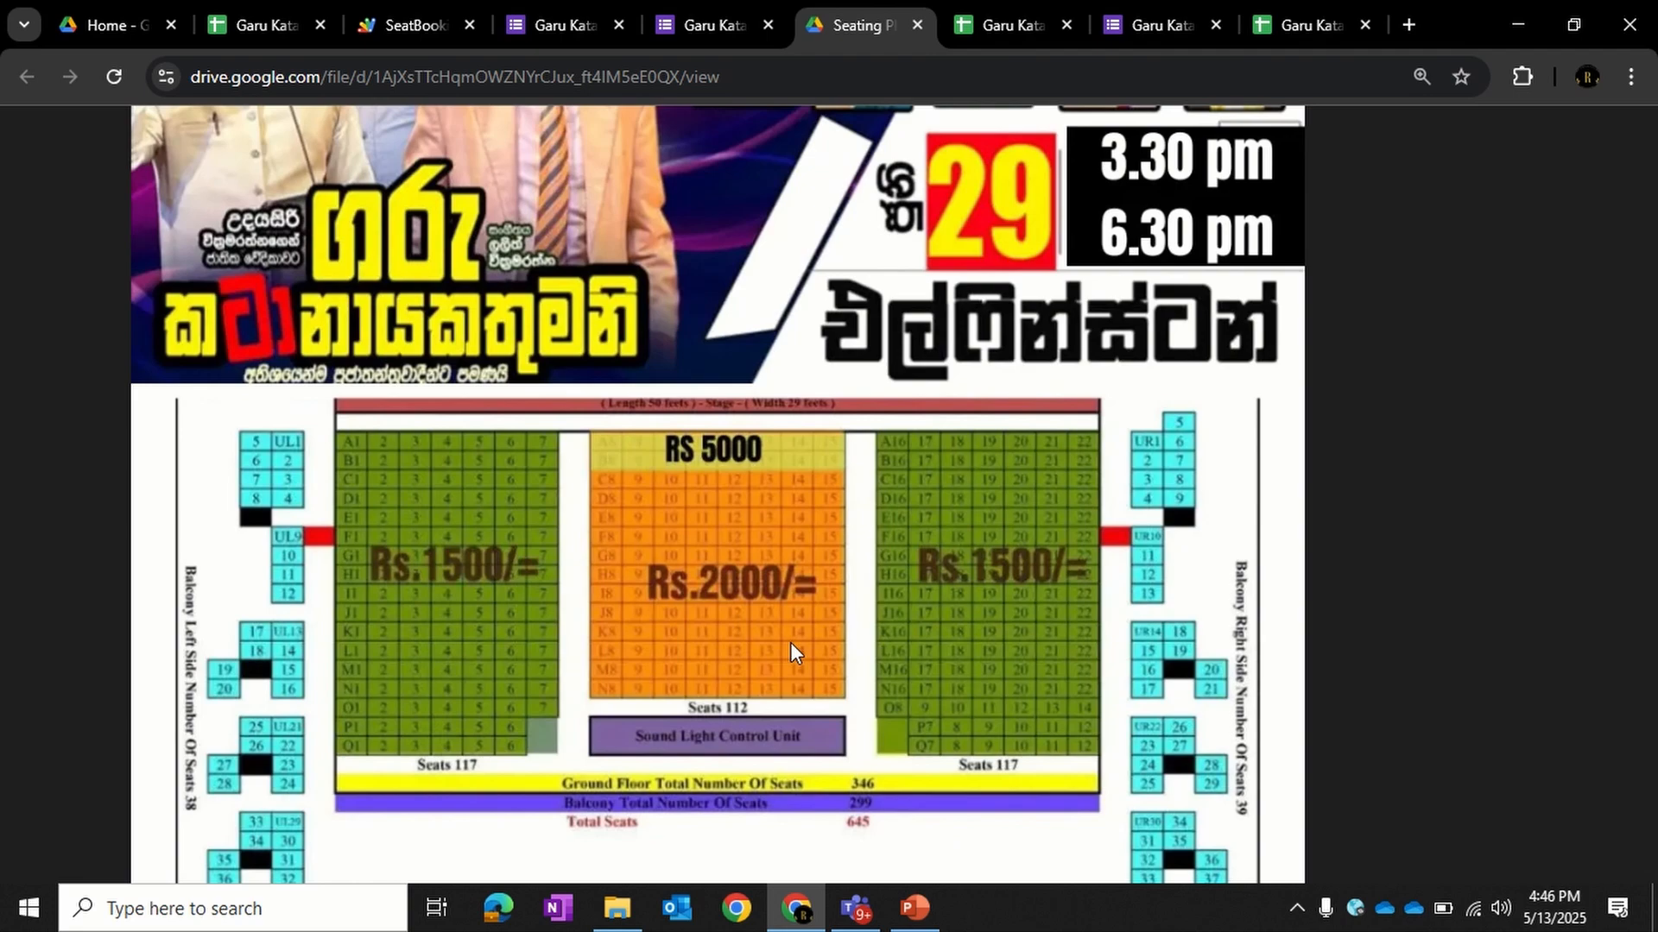
- On the Show2_Map sheet of the existing booking spreadsheet, narrow column Y to roughly half its width
left_click(256, 26)
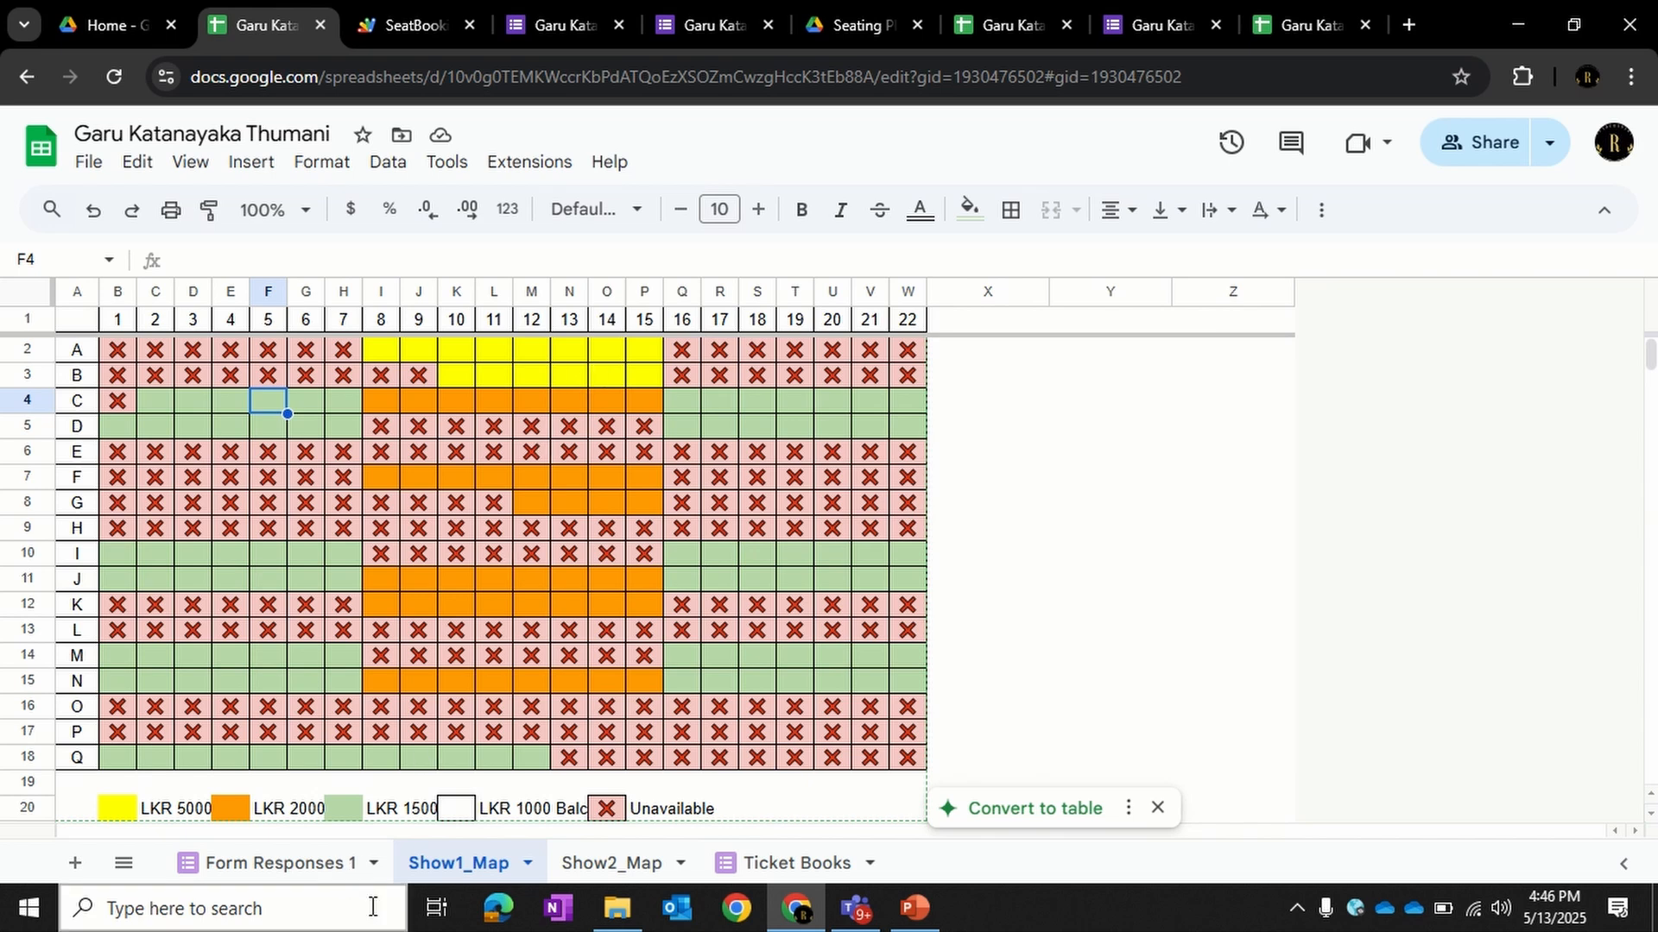
left_click(594, 865)
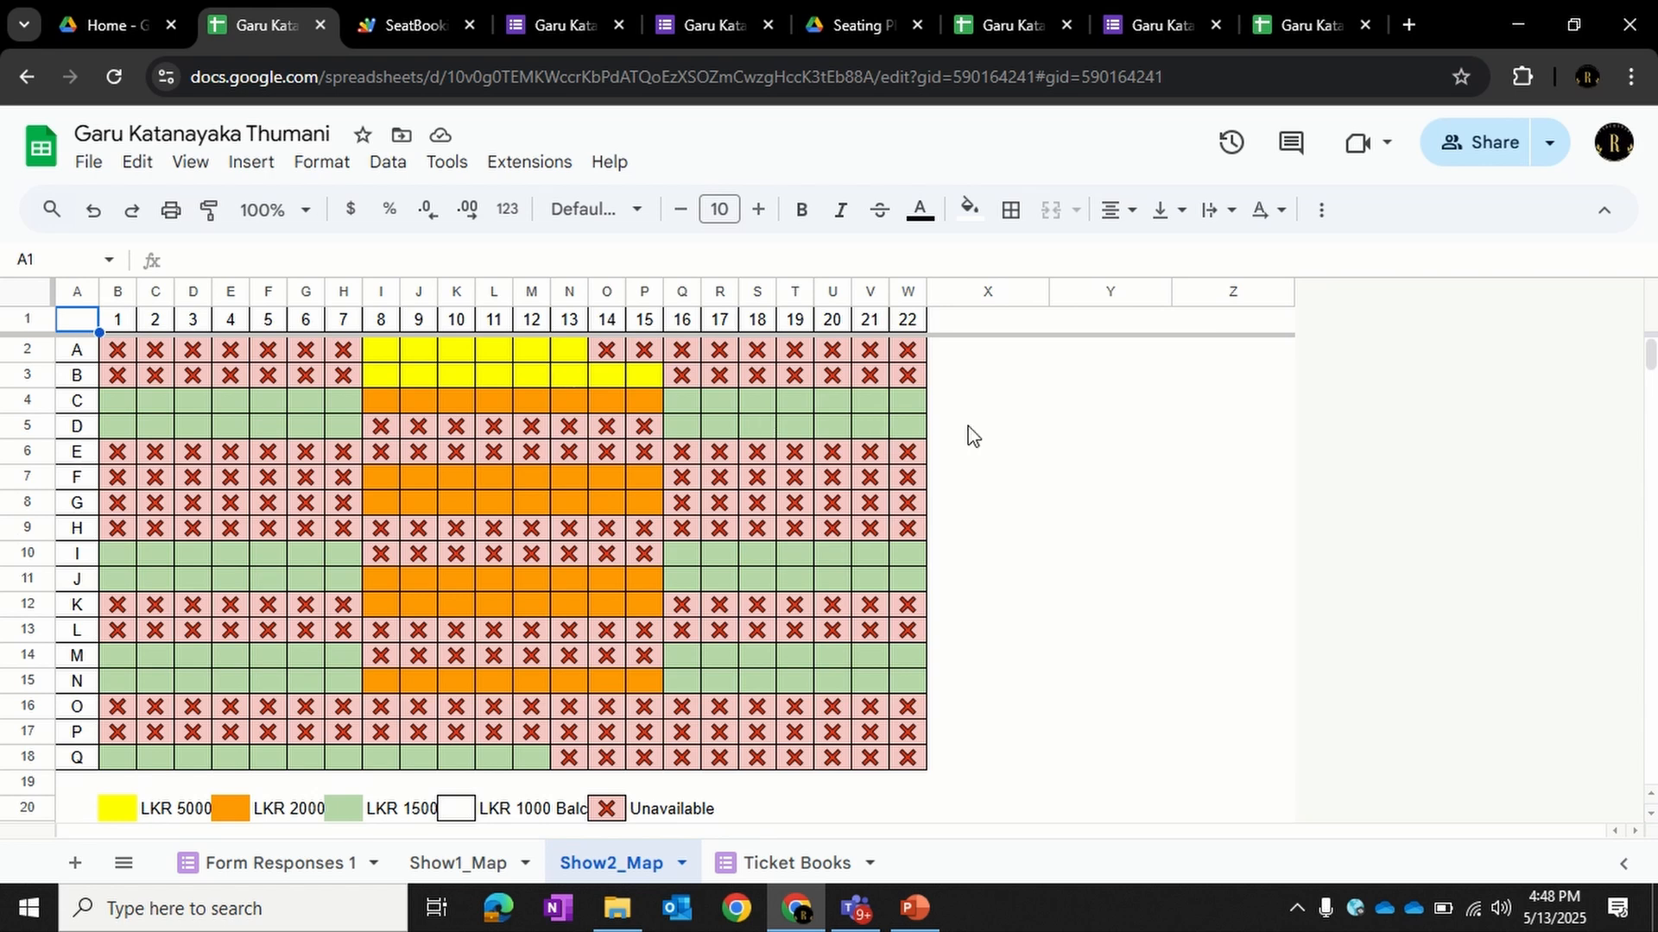
left_click(1017, 434)
left_click(1120, 441)
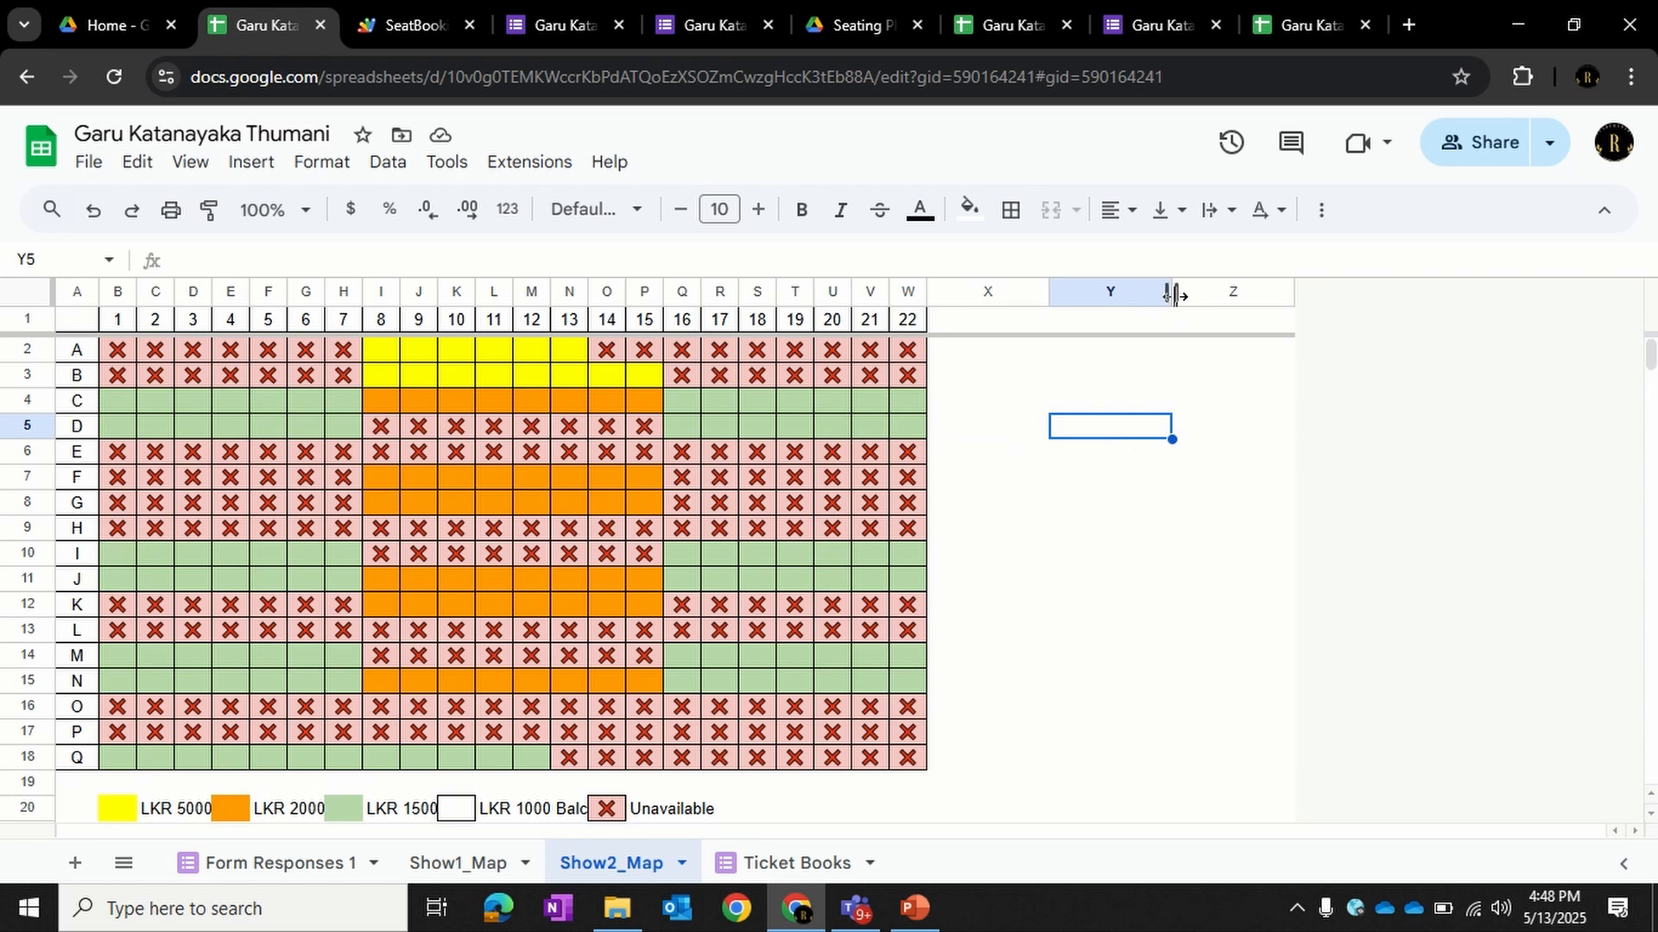
left_click_drag(1171, 292, 1100, 311)
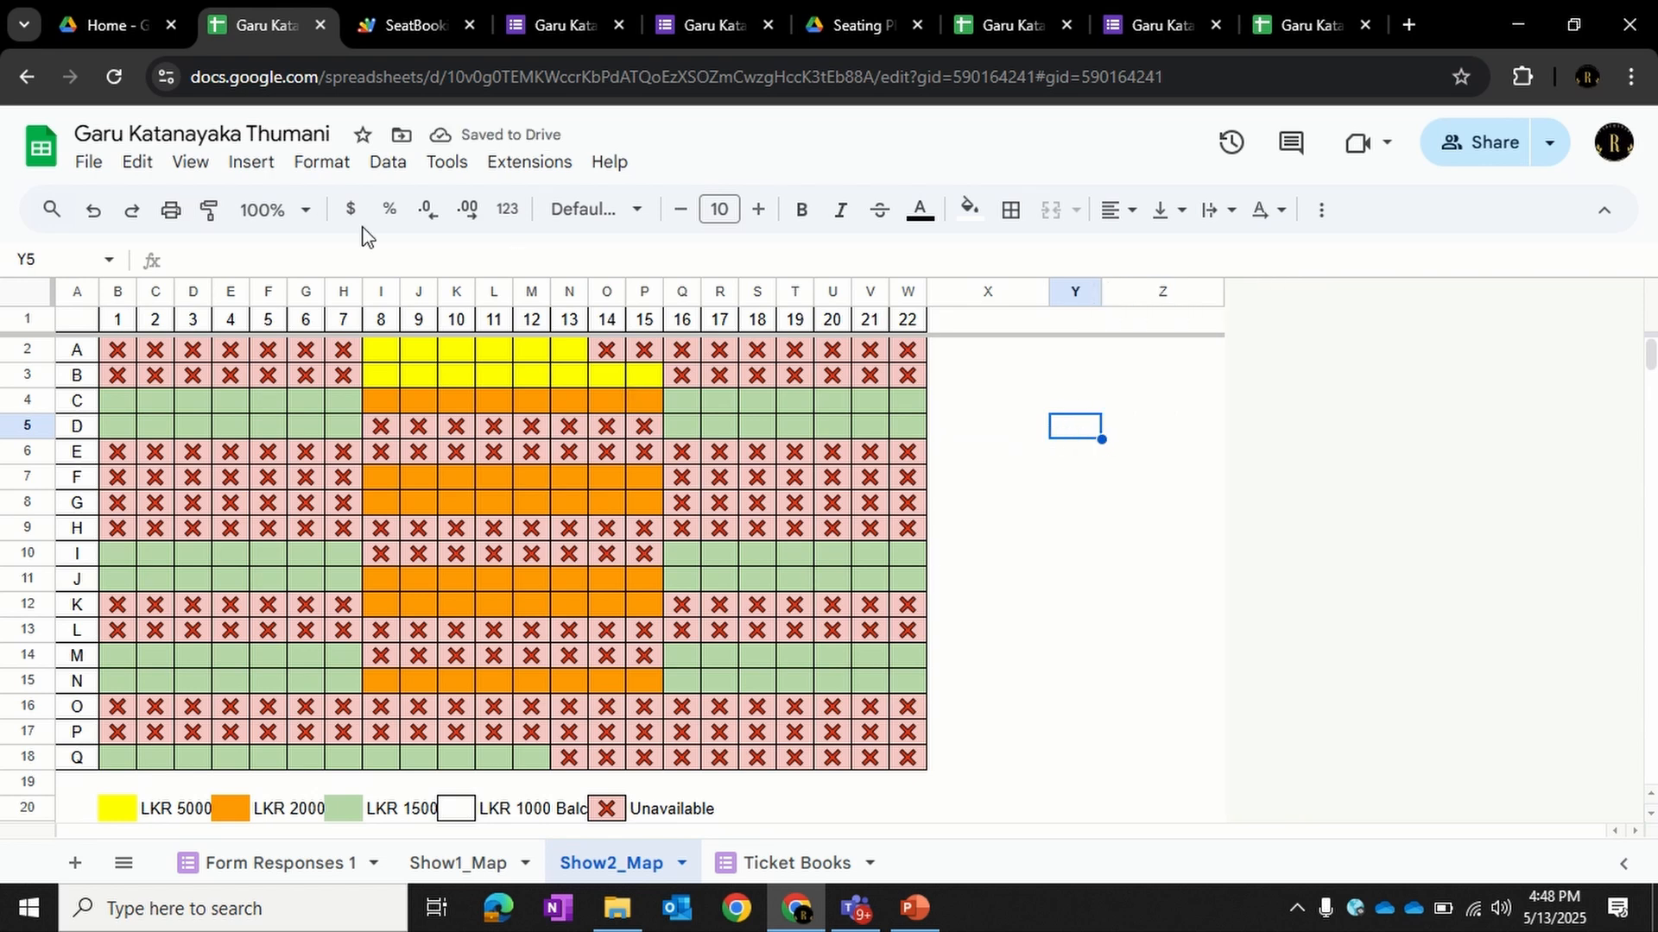
- Fill cell Y5 on the Show2_Map sheet with orange and replace that fill with bright green
left_click(137, 164)
left_click(137, 164)
left_click(969, 212)
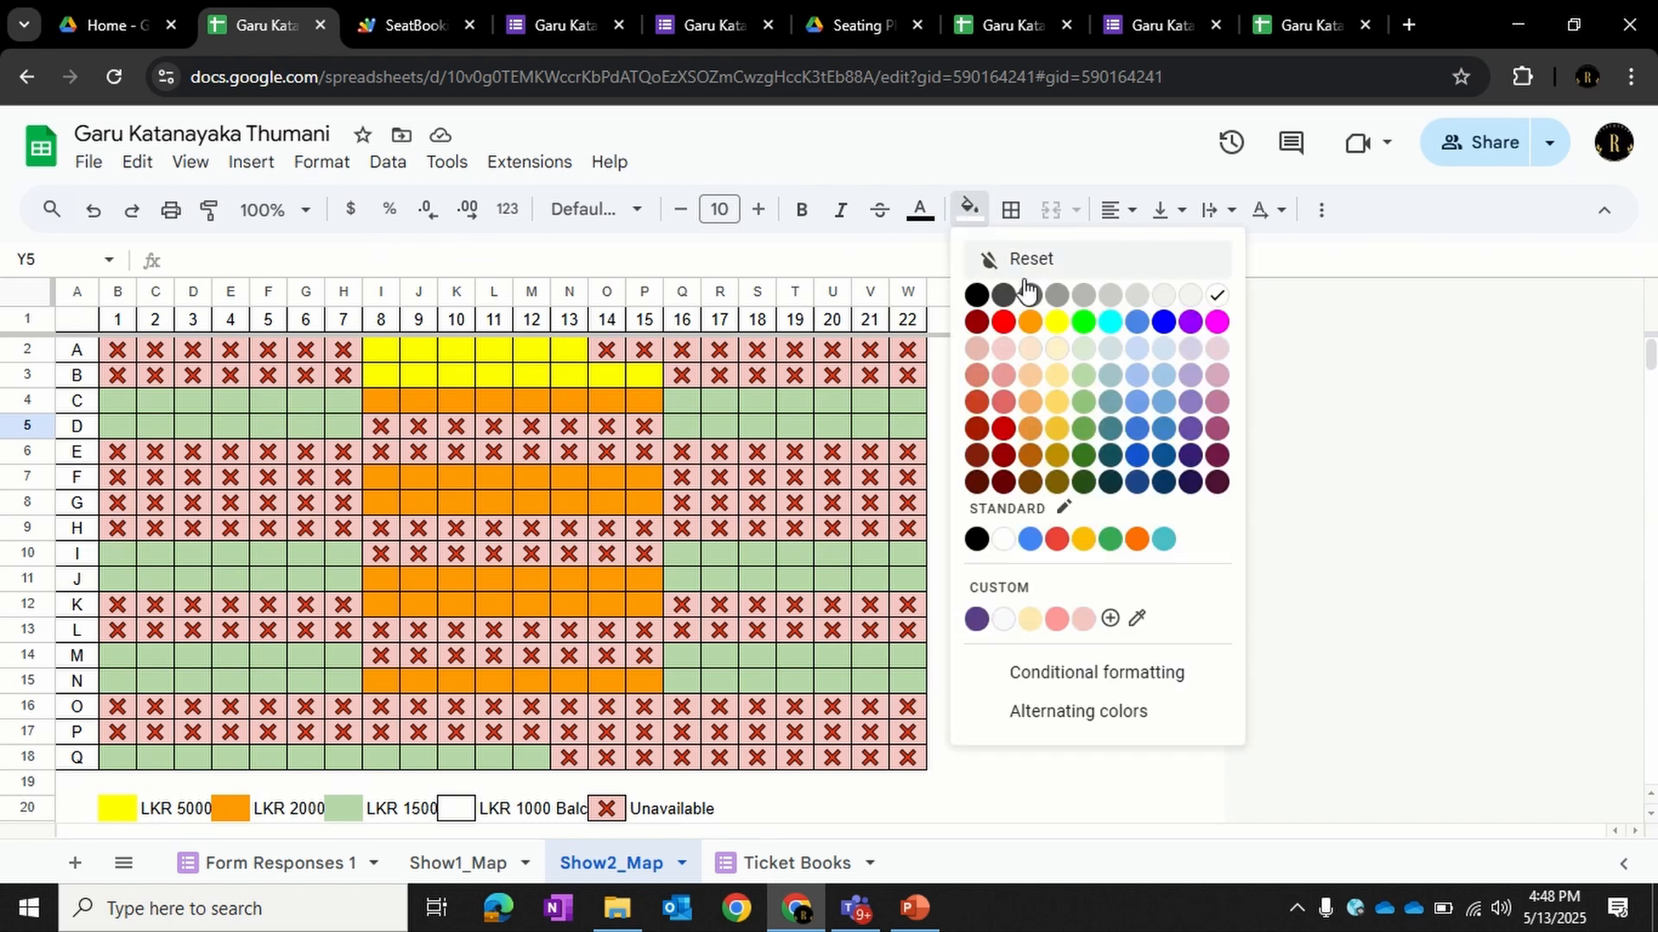
left_click(1030, 324)
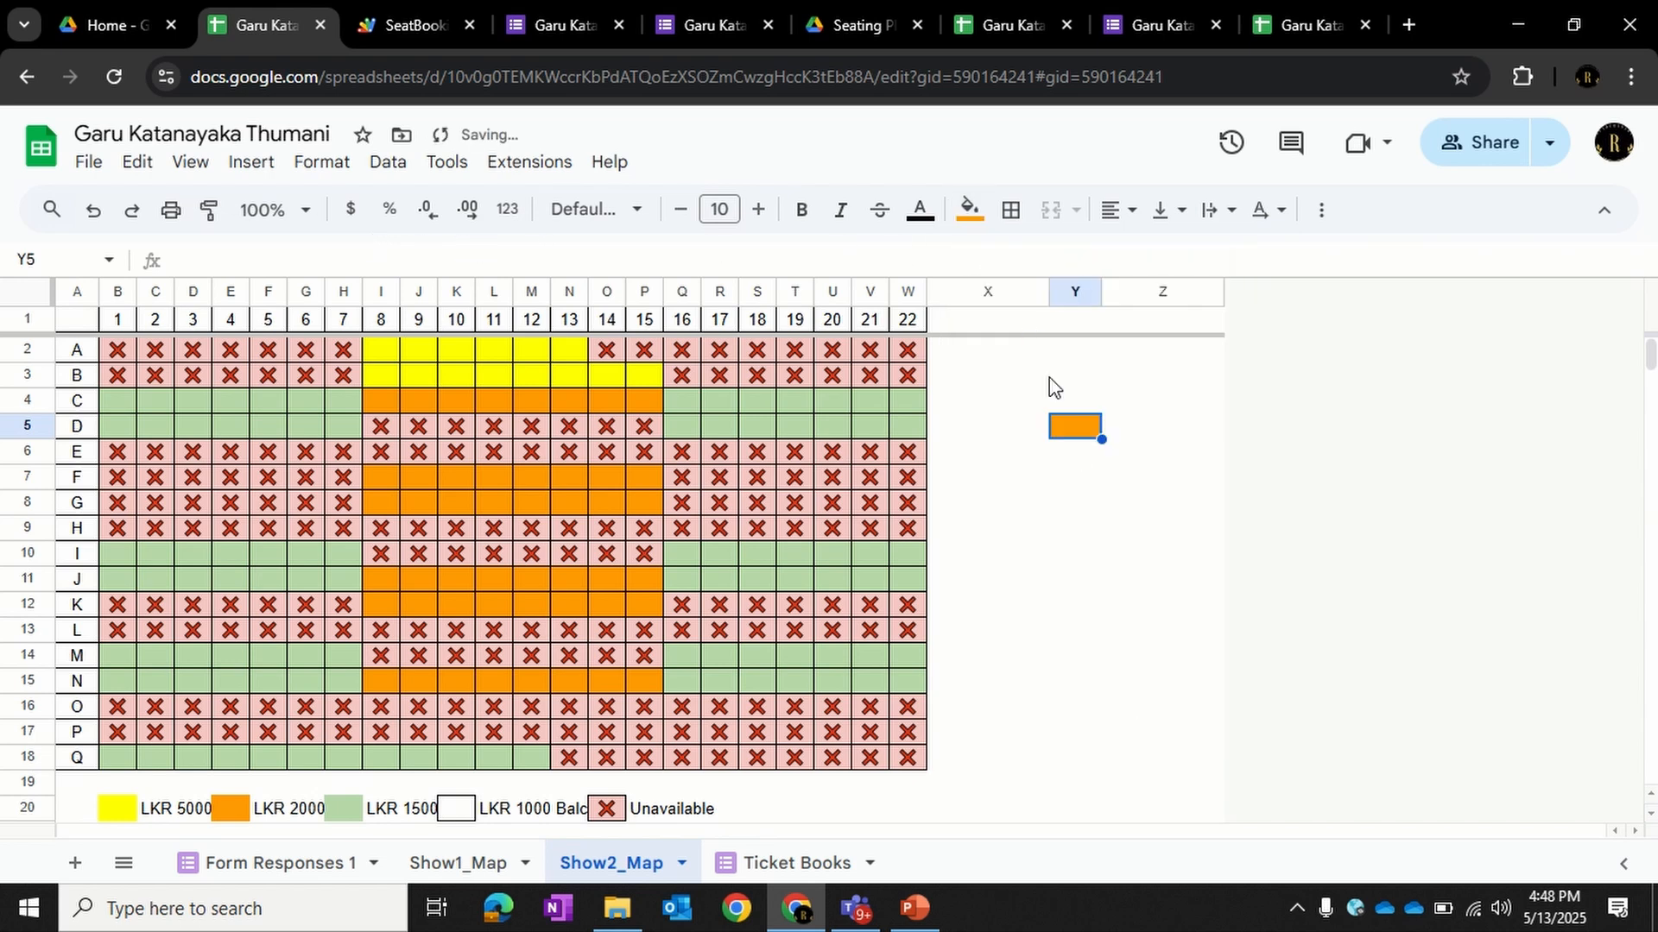
left_click(969, 211)
left_click(1085, 323)
left_click(1069, 485)
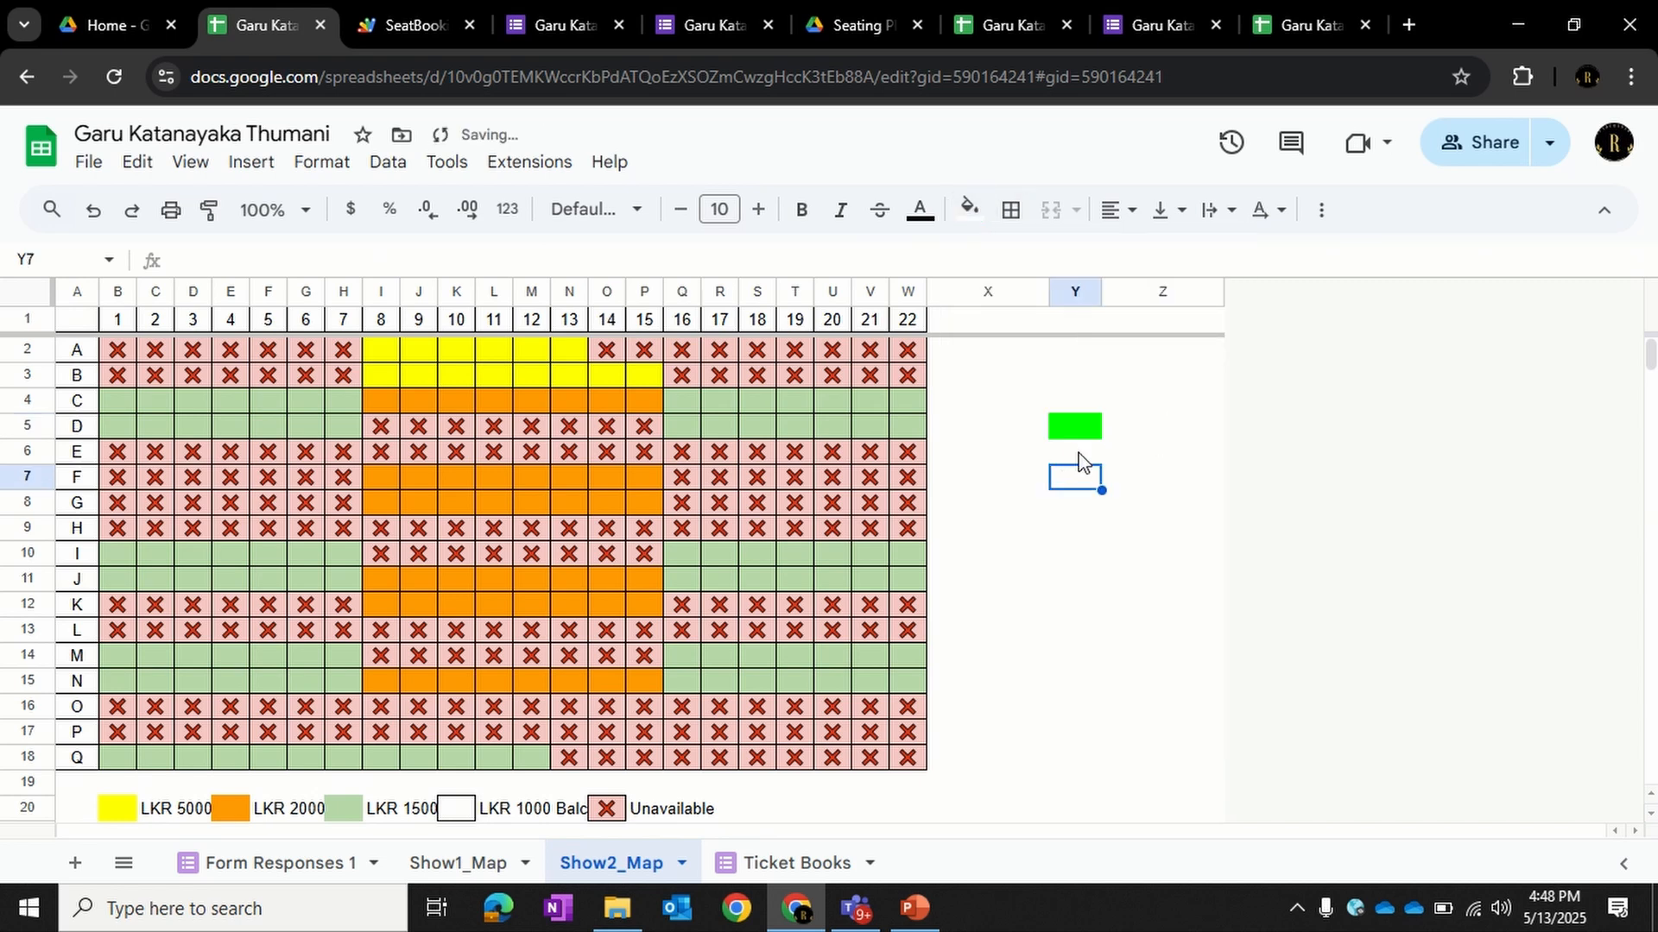
left_click(1017, 486)
left_click(1119, 534)
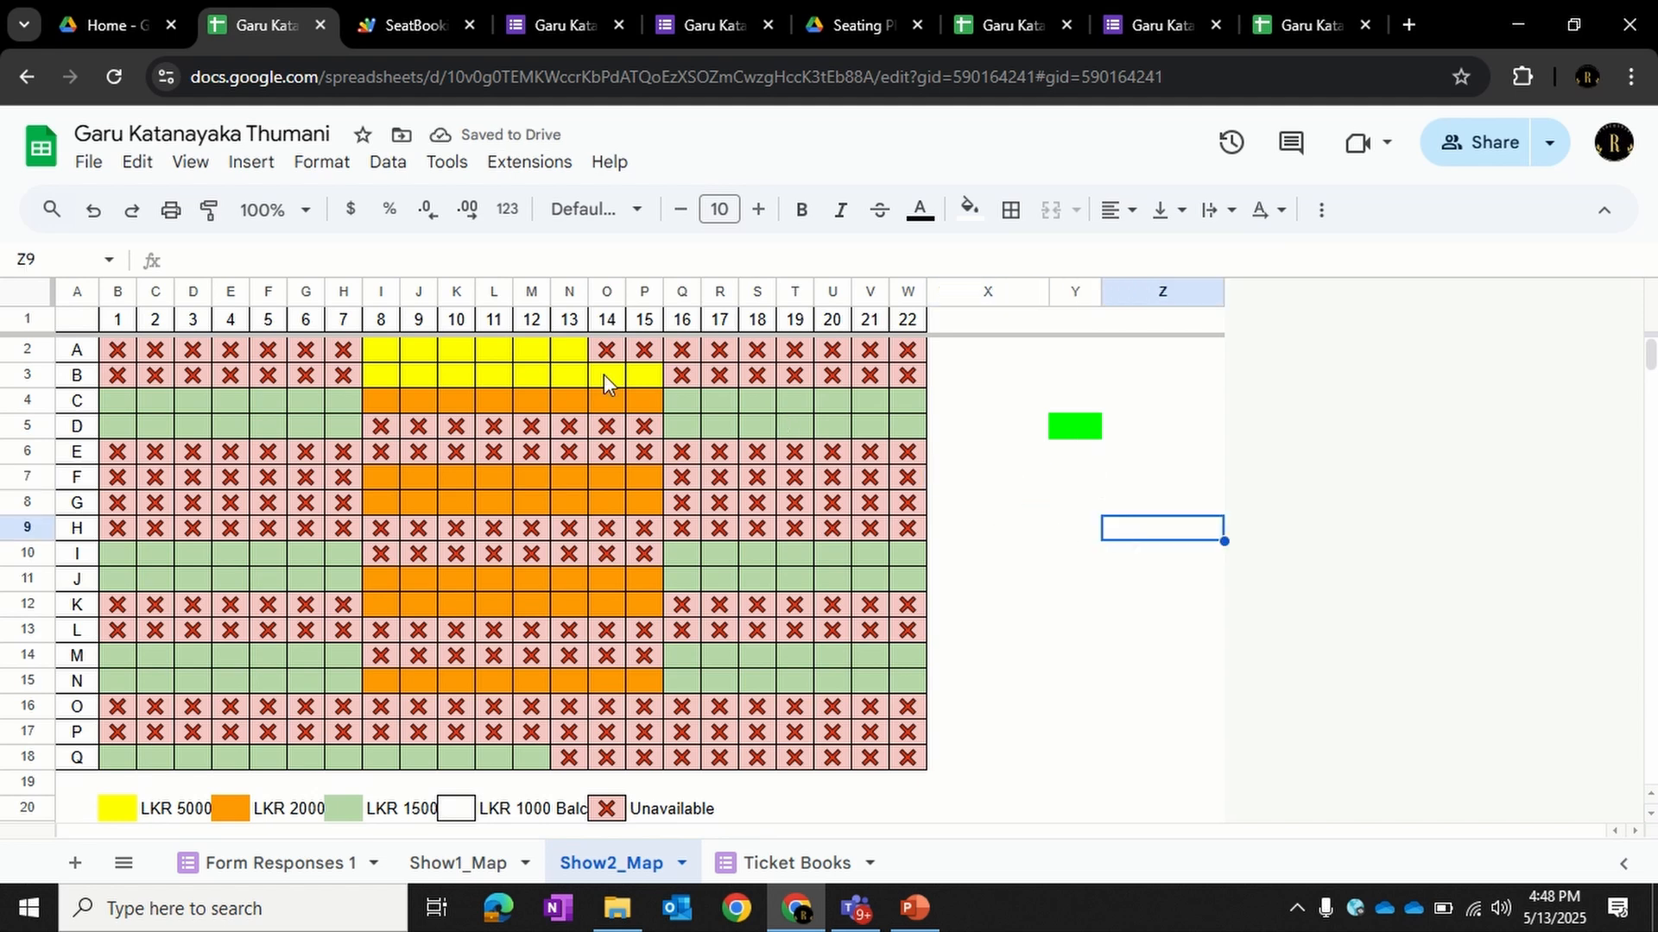
- Paint the format of blank cell Z9 onto Y5 to remove its green fill
left_click(208, 210)
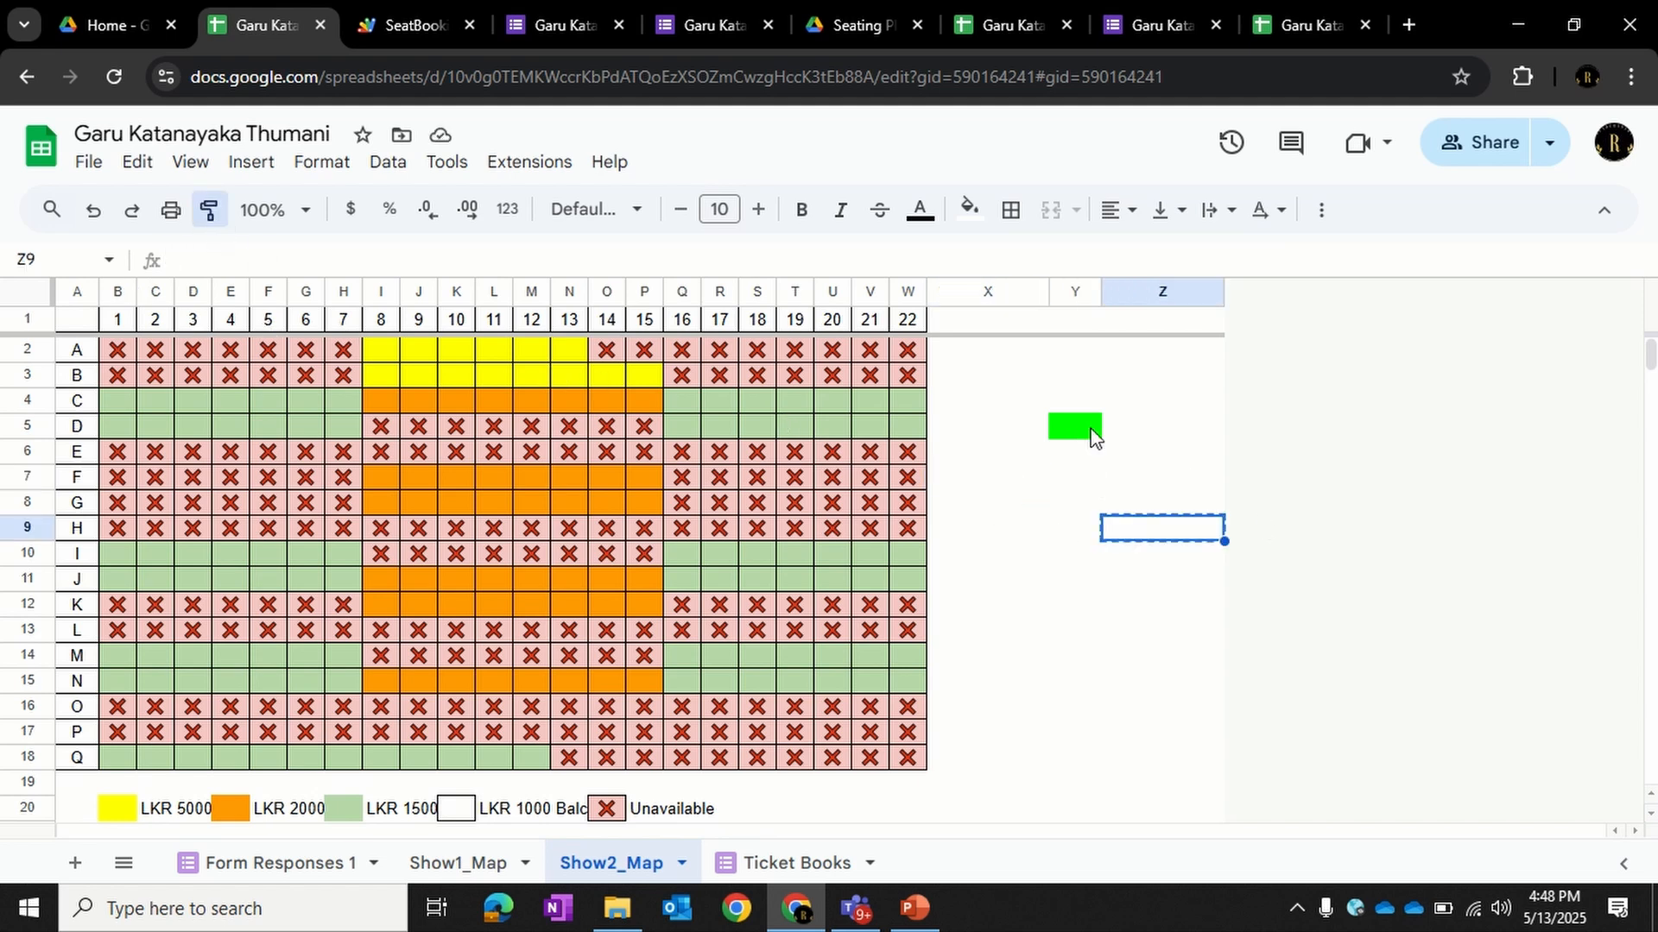
left_click(1075, 427)
left_click(1079, 506)
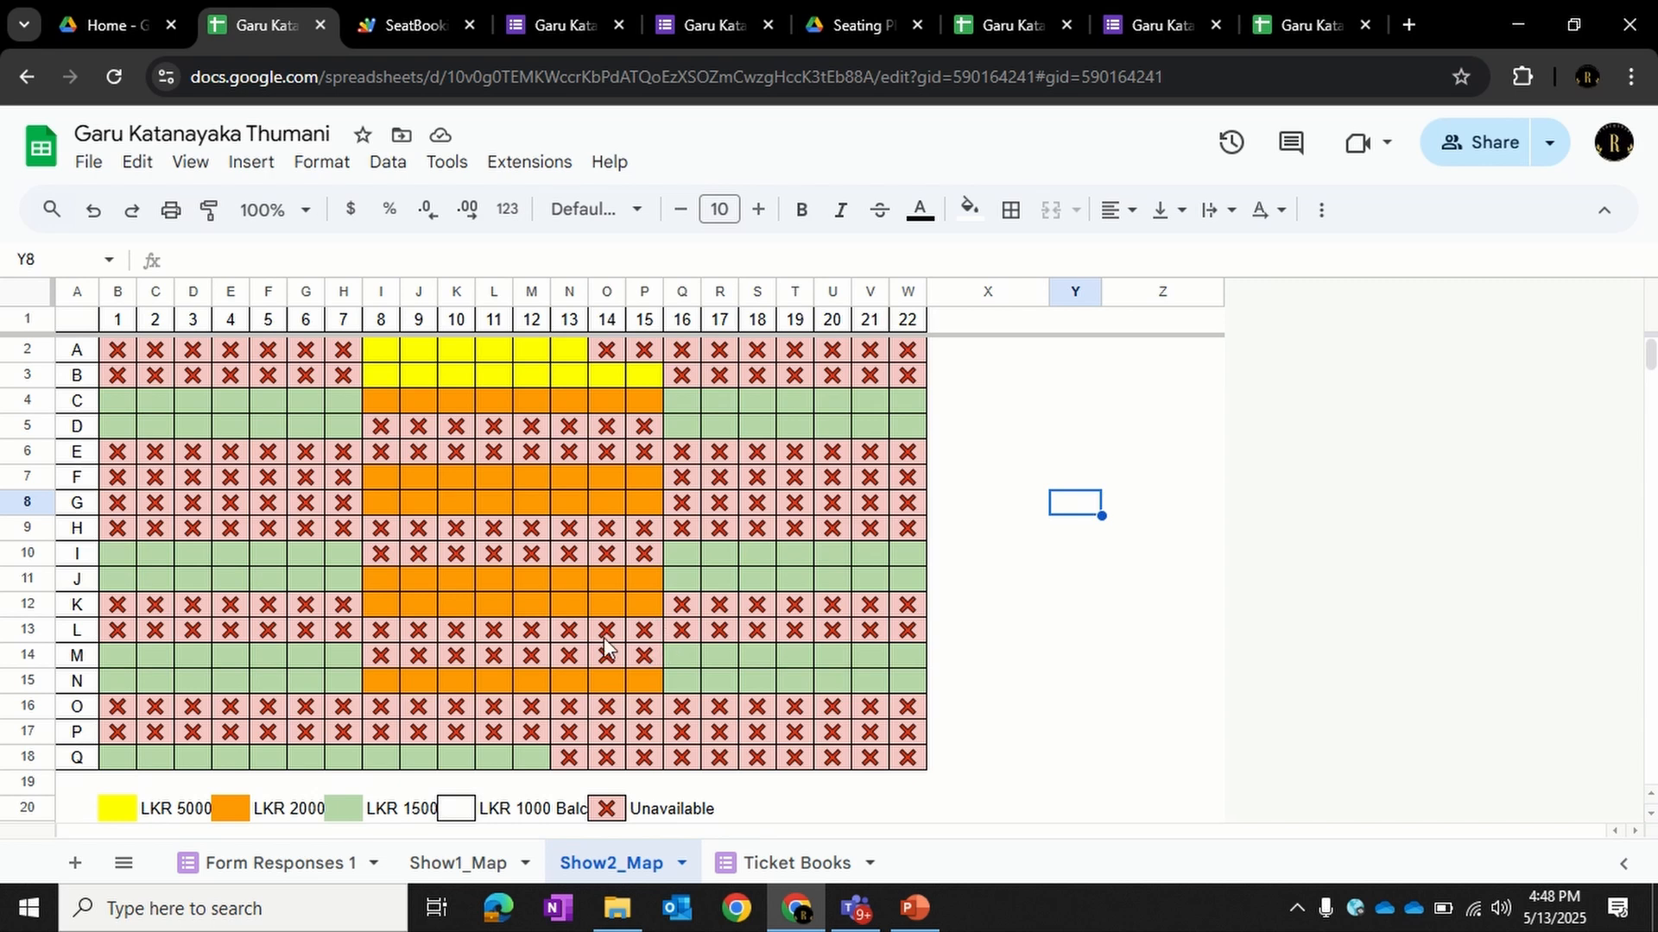
- Inspect the Show2_Map sheet's Unavailable legend marker in O20 and the marked seat in W17
left_click(509, 864)
left_click(600, 863)
left_click(604, 816)
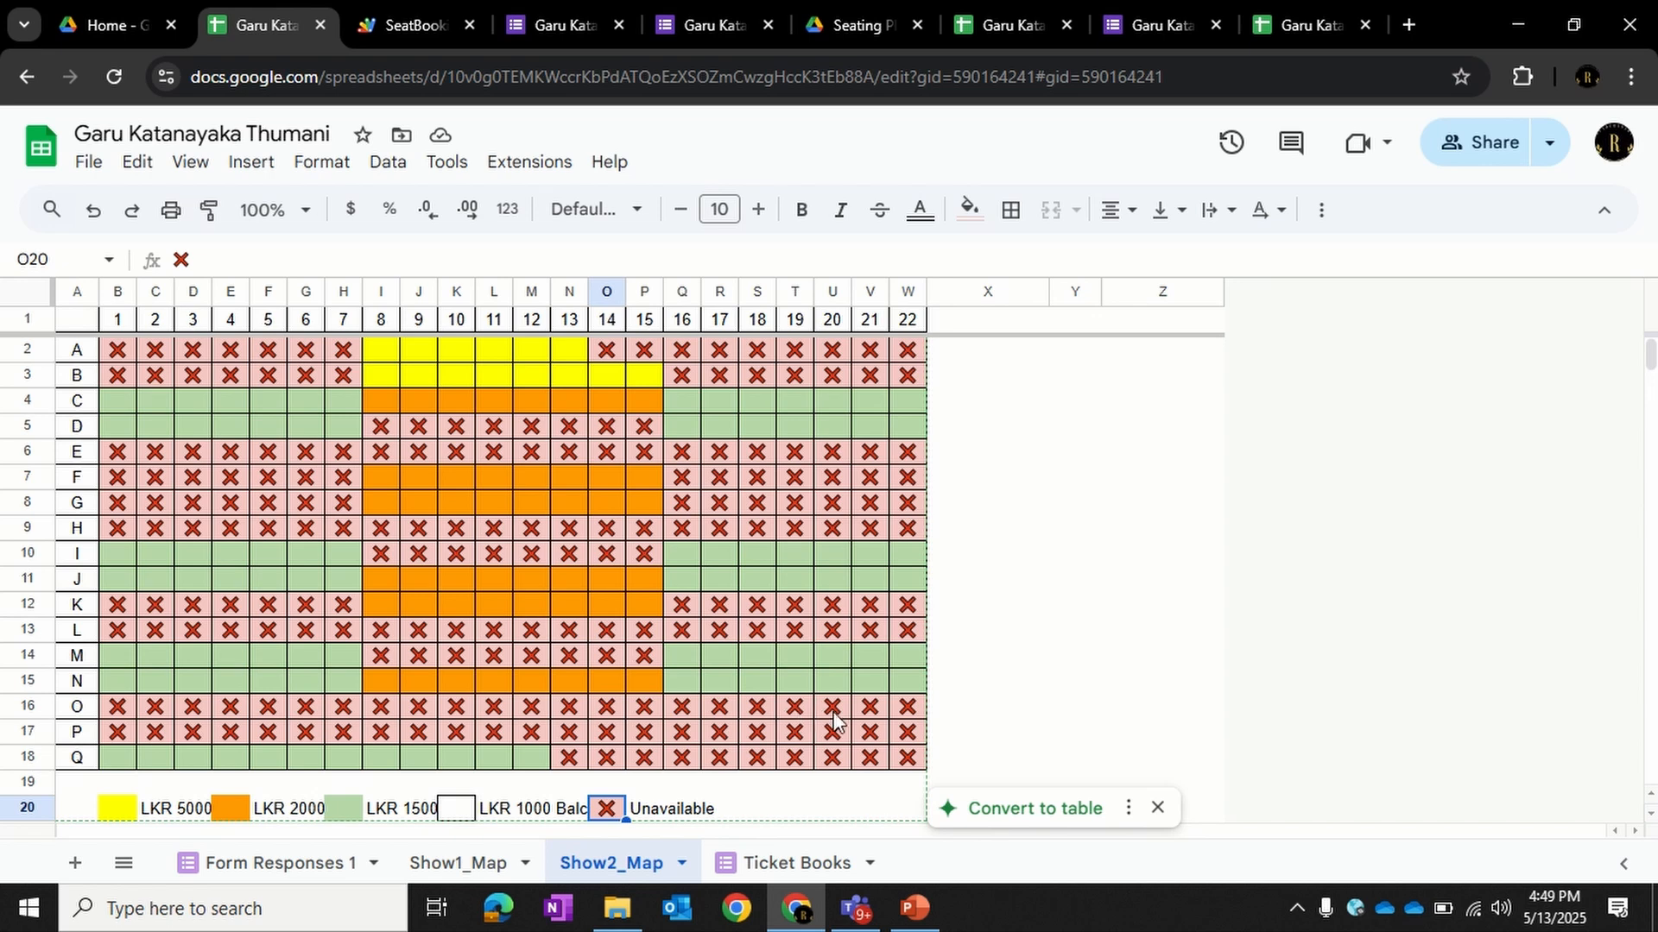
left_click(898, 735)
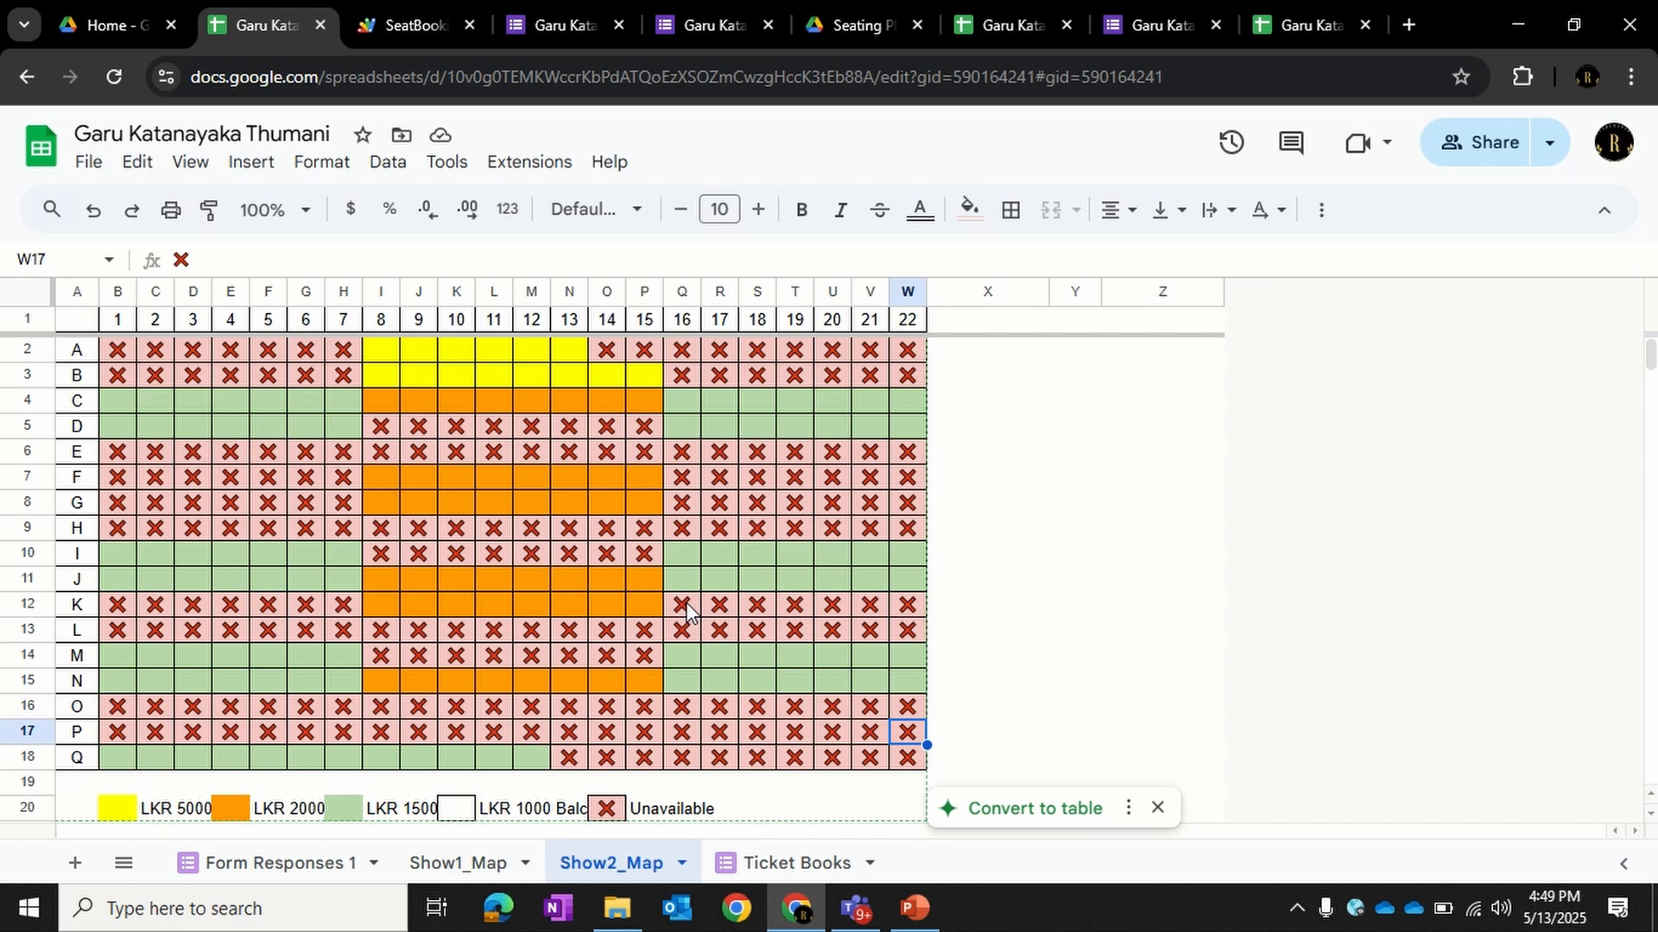
left_click(1005, 510)
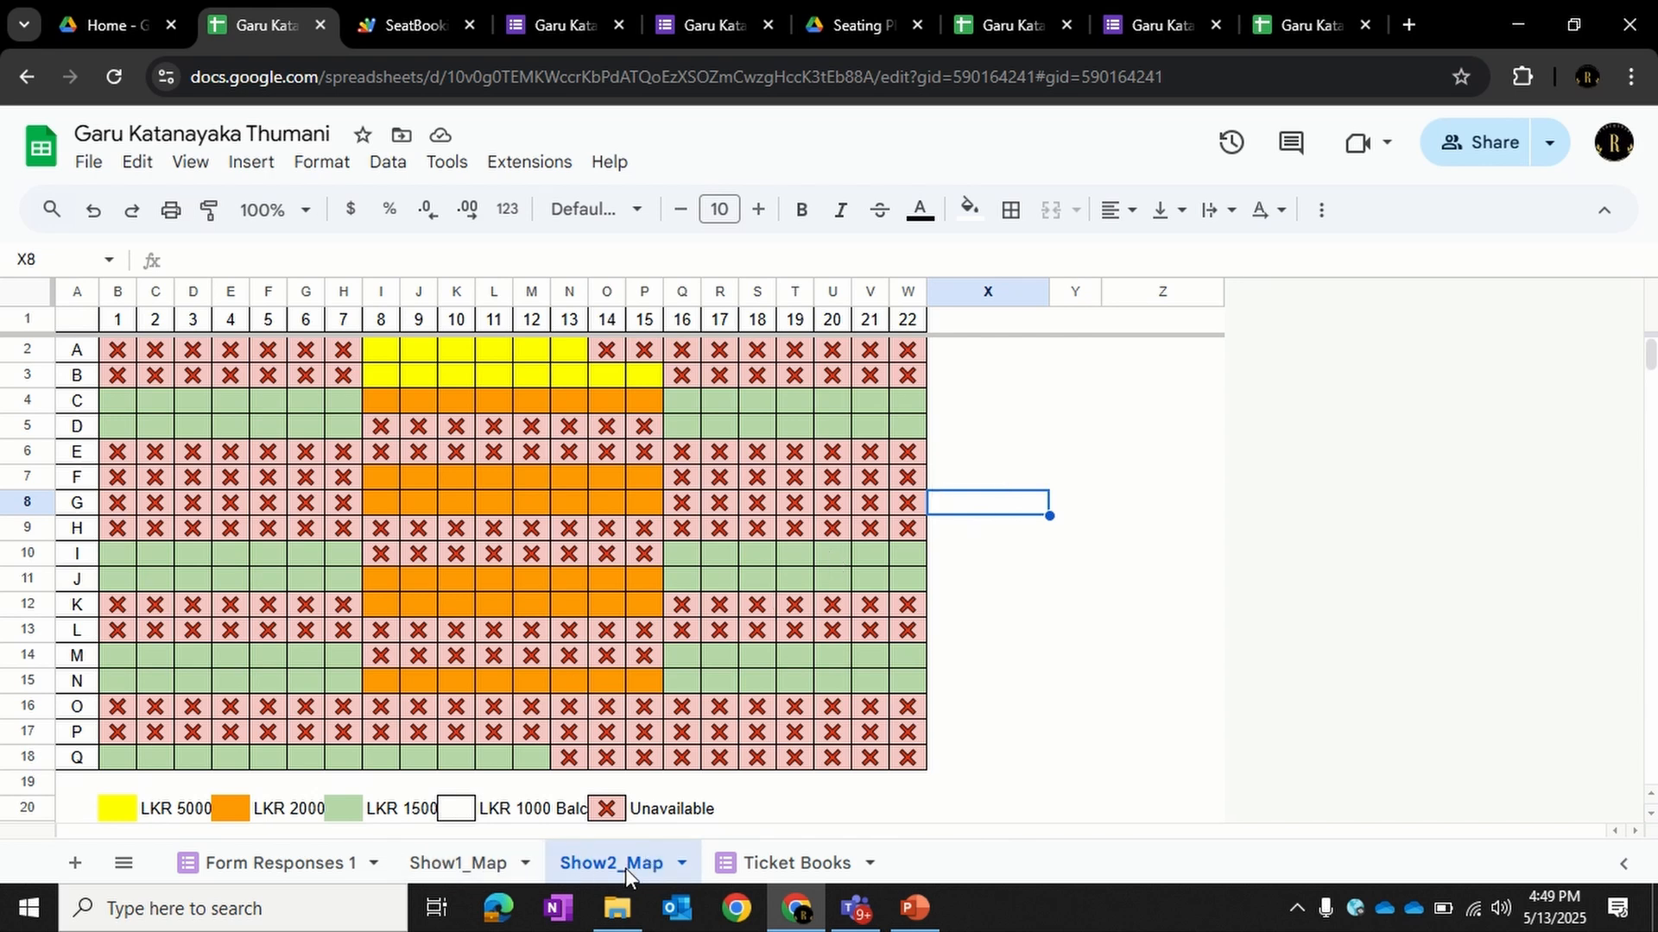
- Open the spreadsheet's Apps Script project and review the onFormSubmit code in Code.gs
left_click(530, 163)
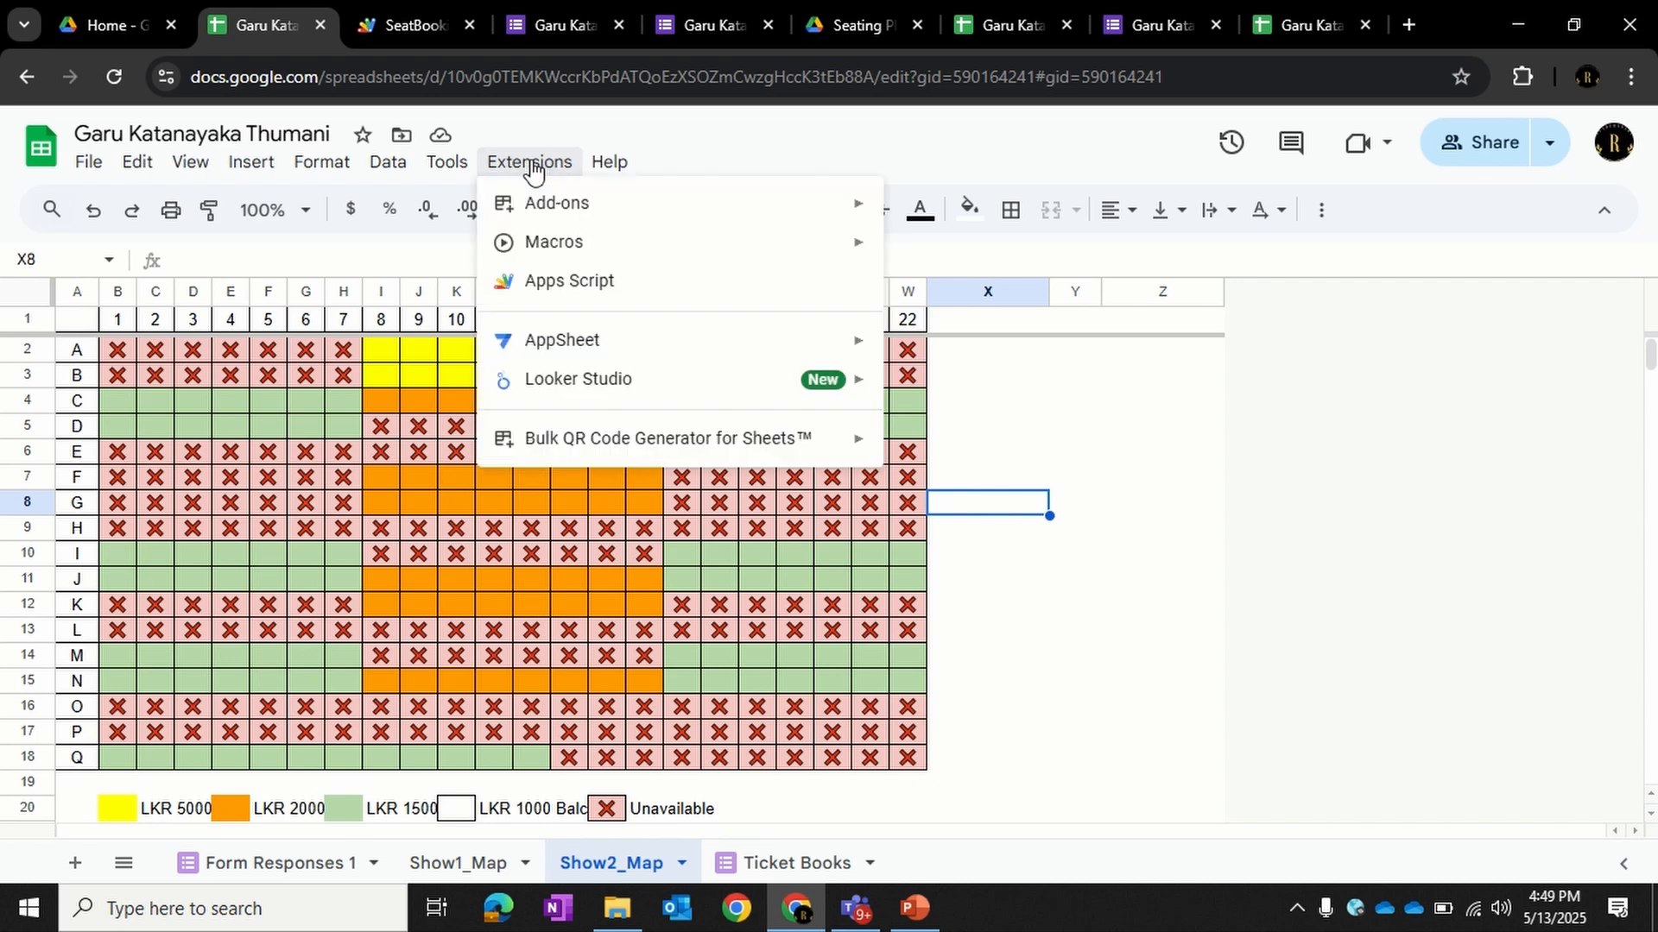
left_click(542, 283)
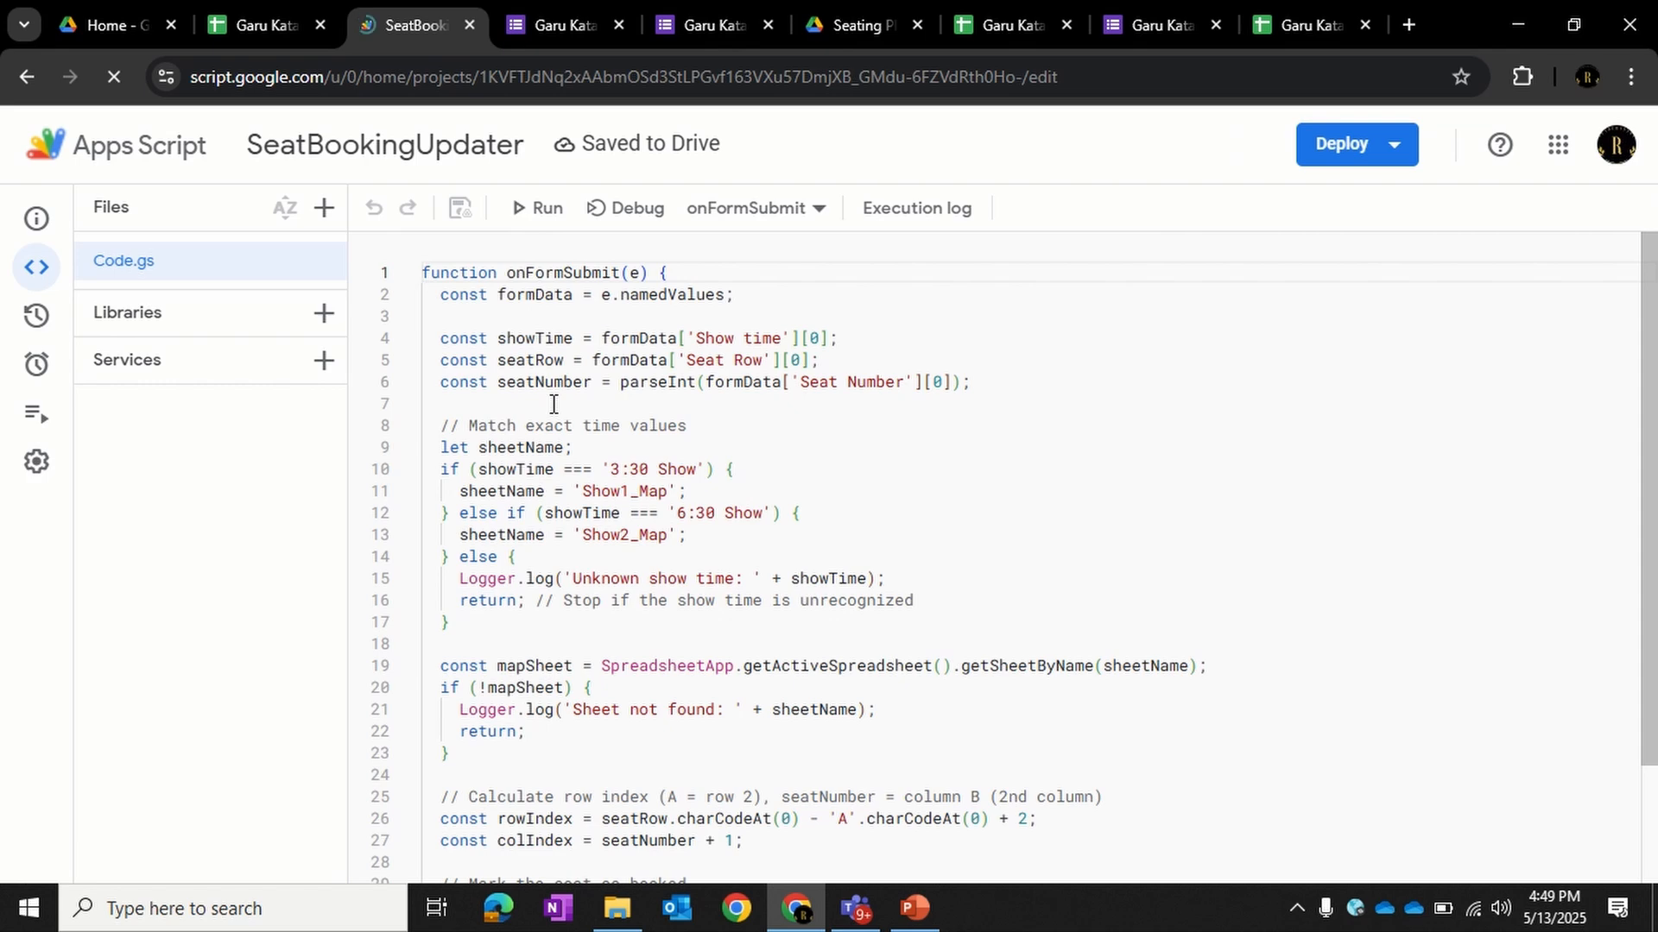
scroll(553, 404, "down", 3)
scroll(553, 404, "up", 3)
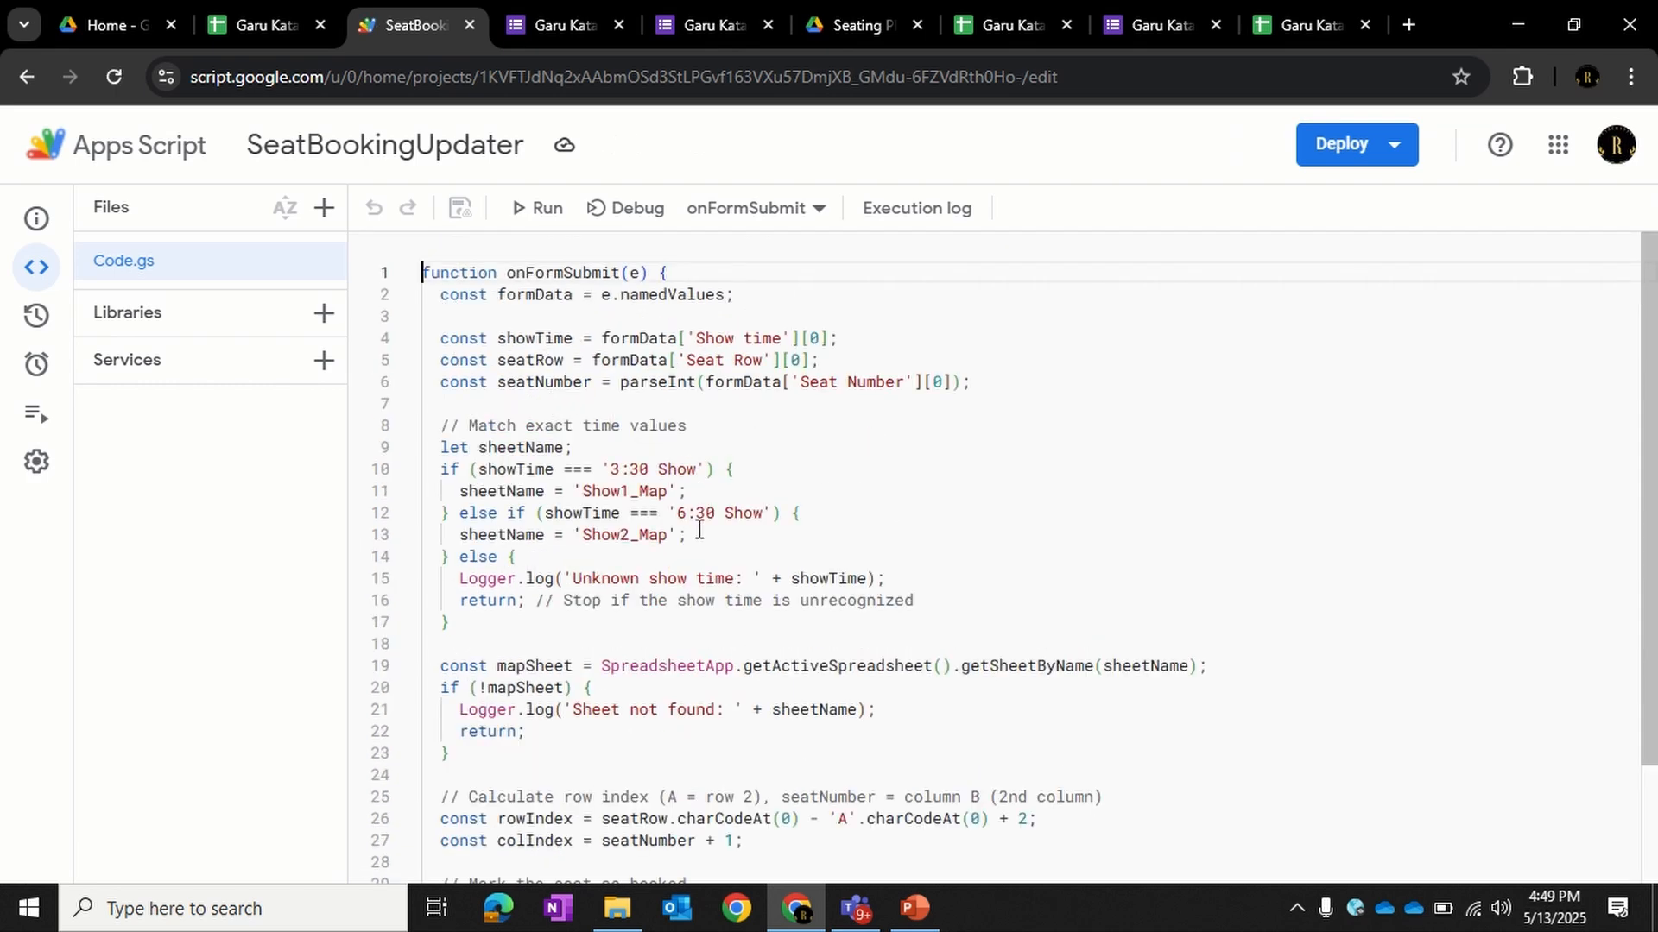
- Read through the whole onFormSubmit function in Code.gs, from reading the form data to marking the booked seat
scroll(528, 552, "down", 2)
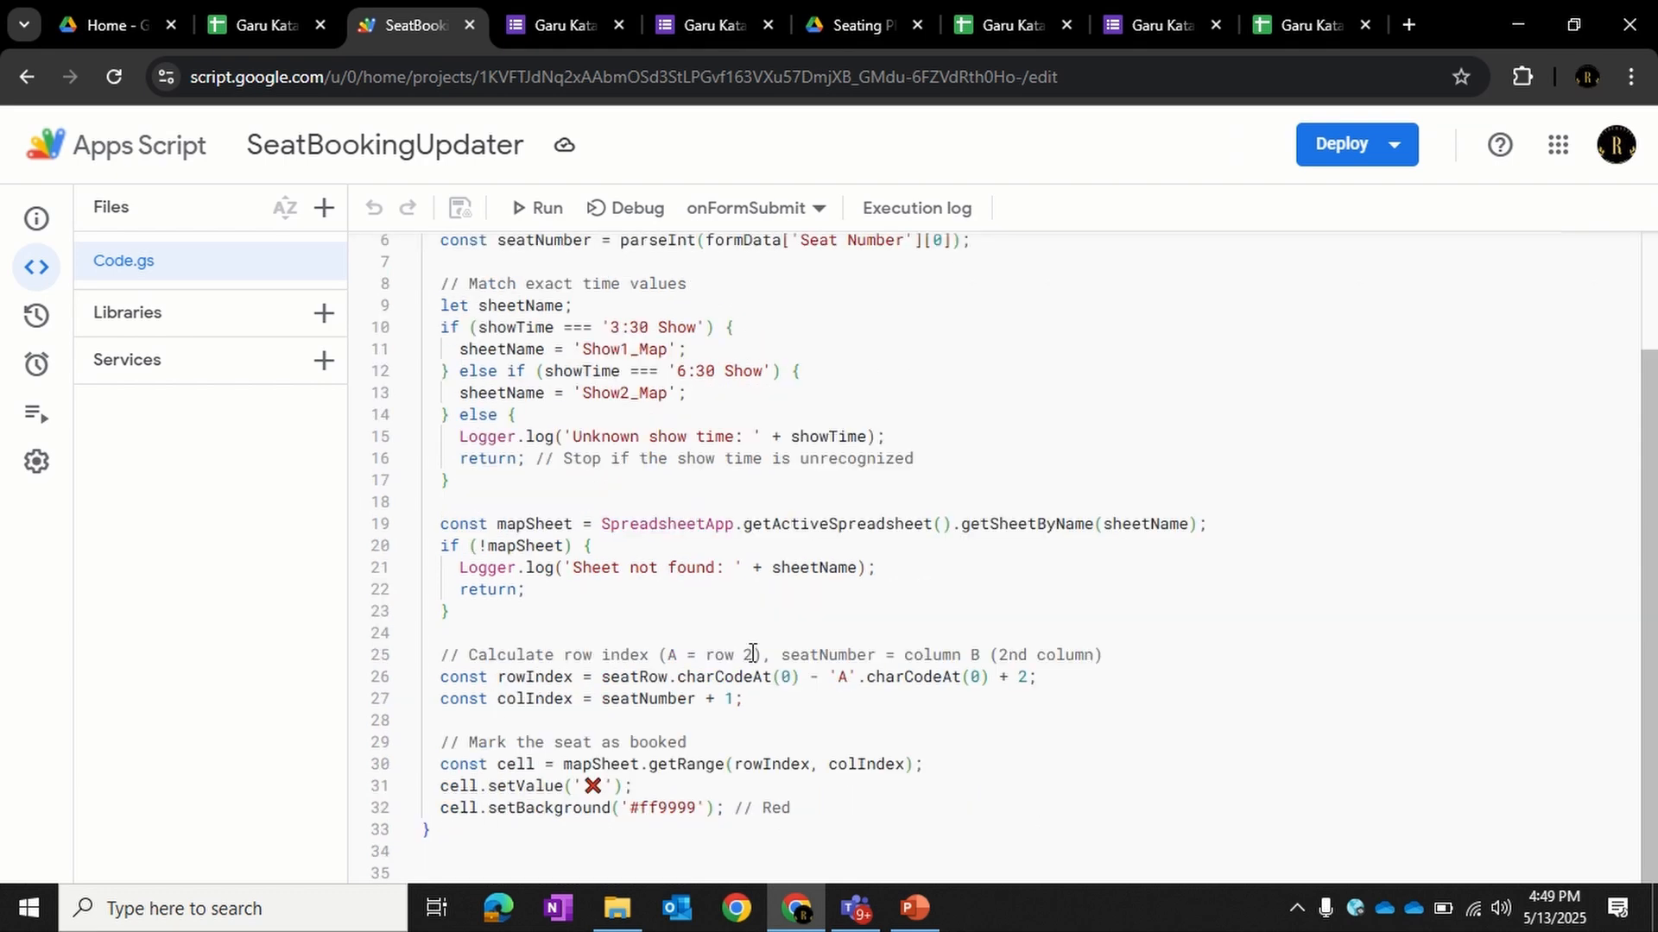
scroll(749, 639, "up", 3)
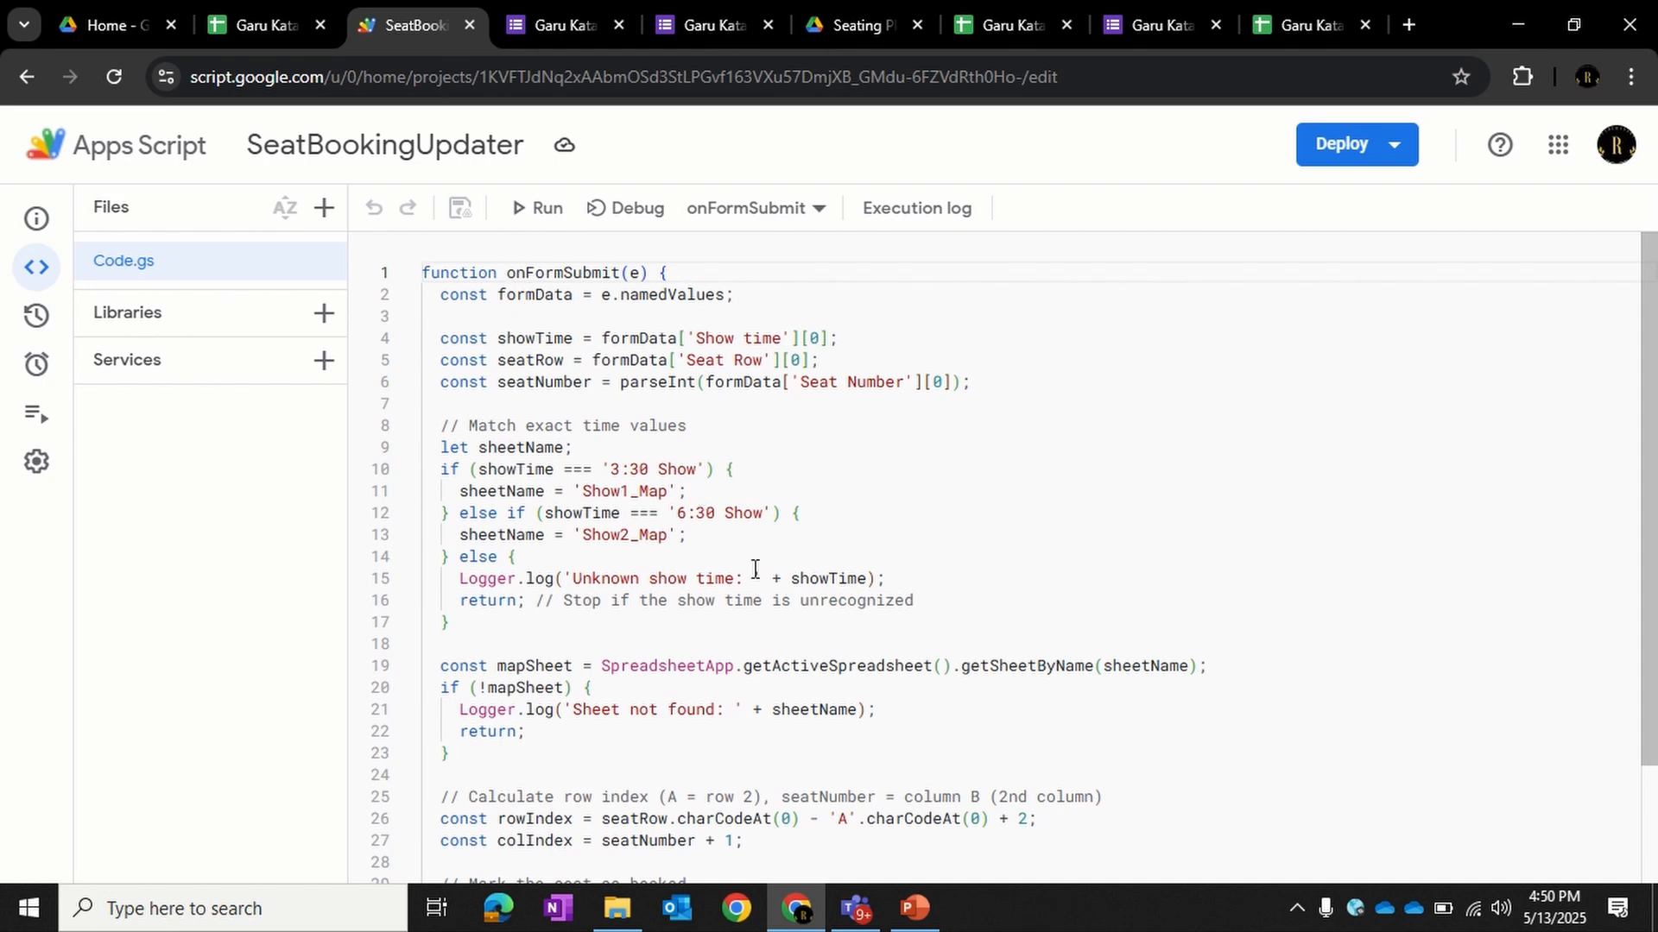
scroll(756, 570, "down", 2)
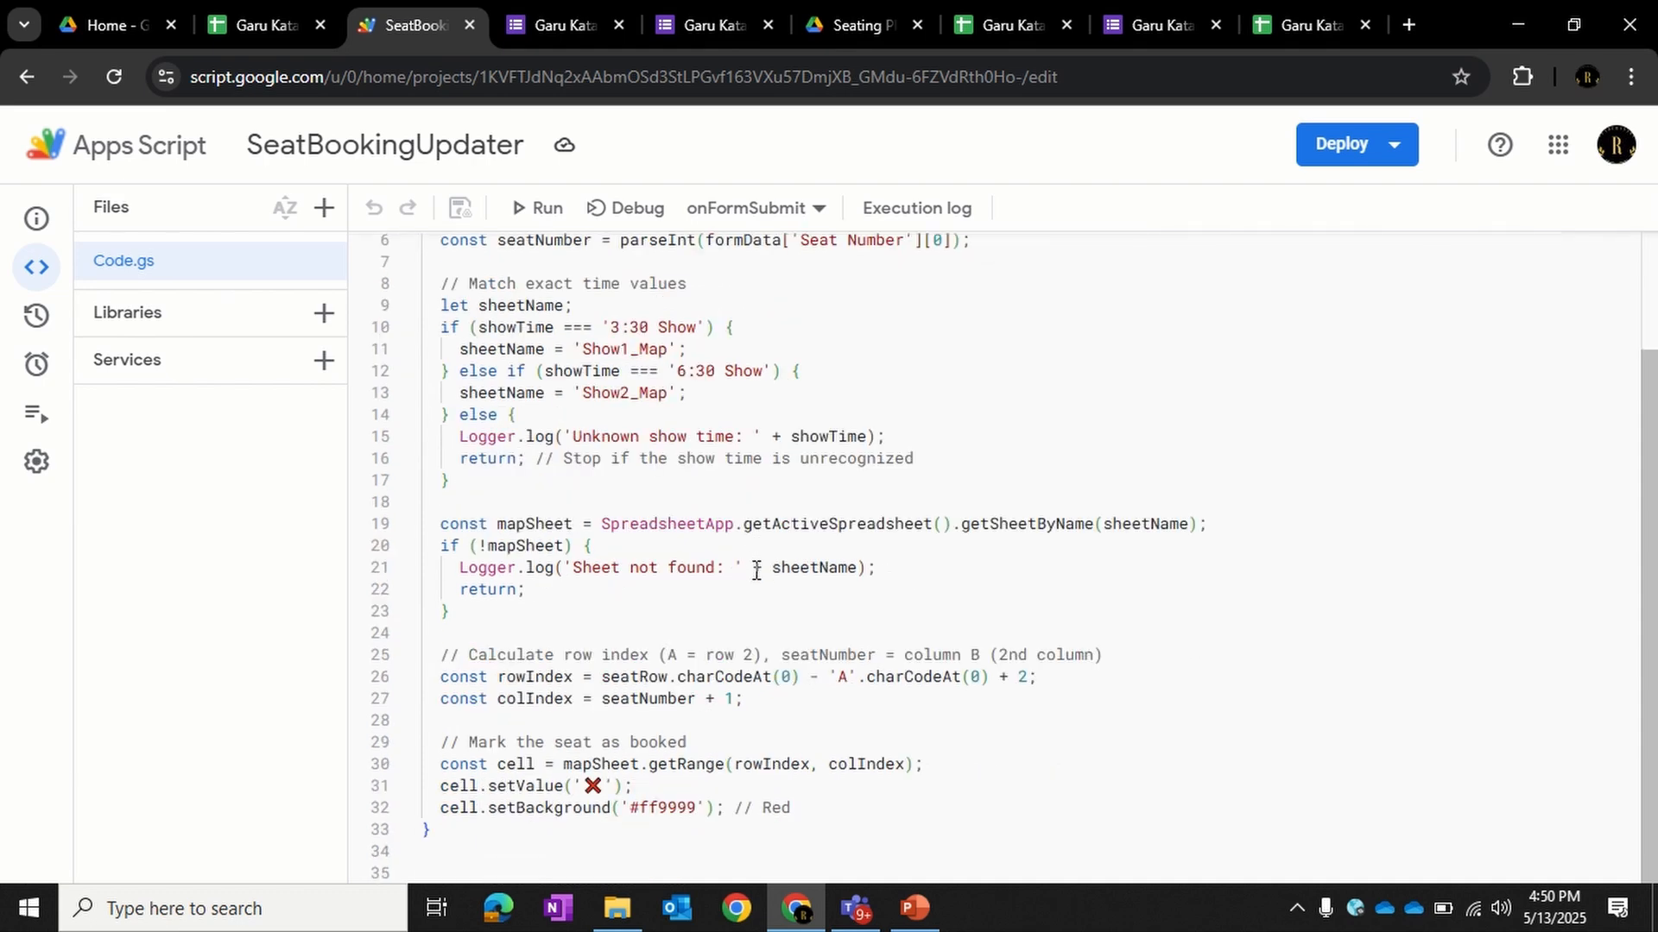
scroll(756, 569, "up", 3)
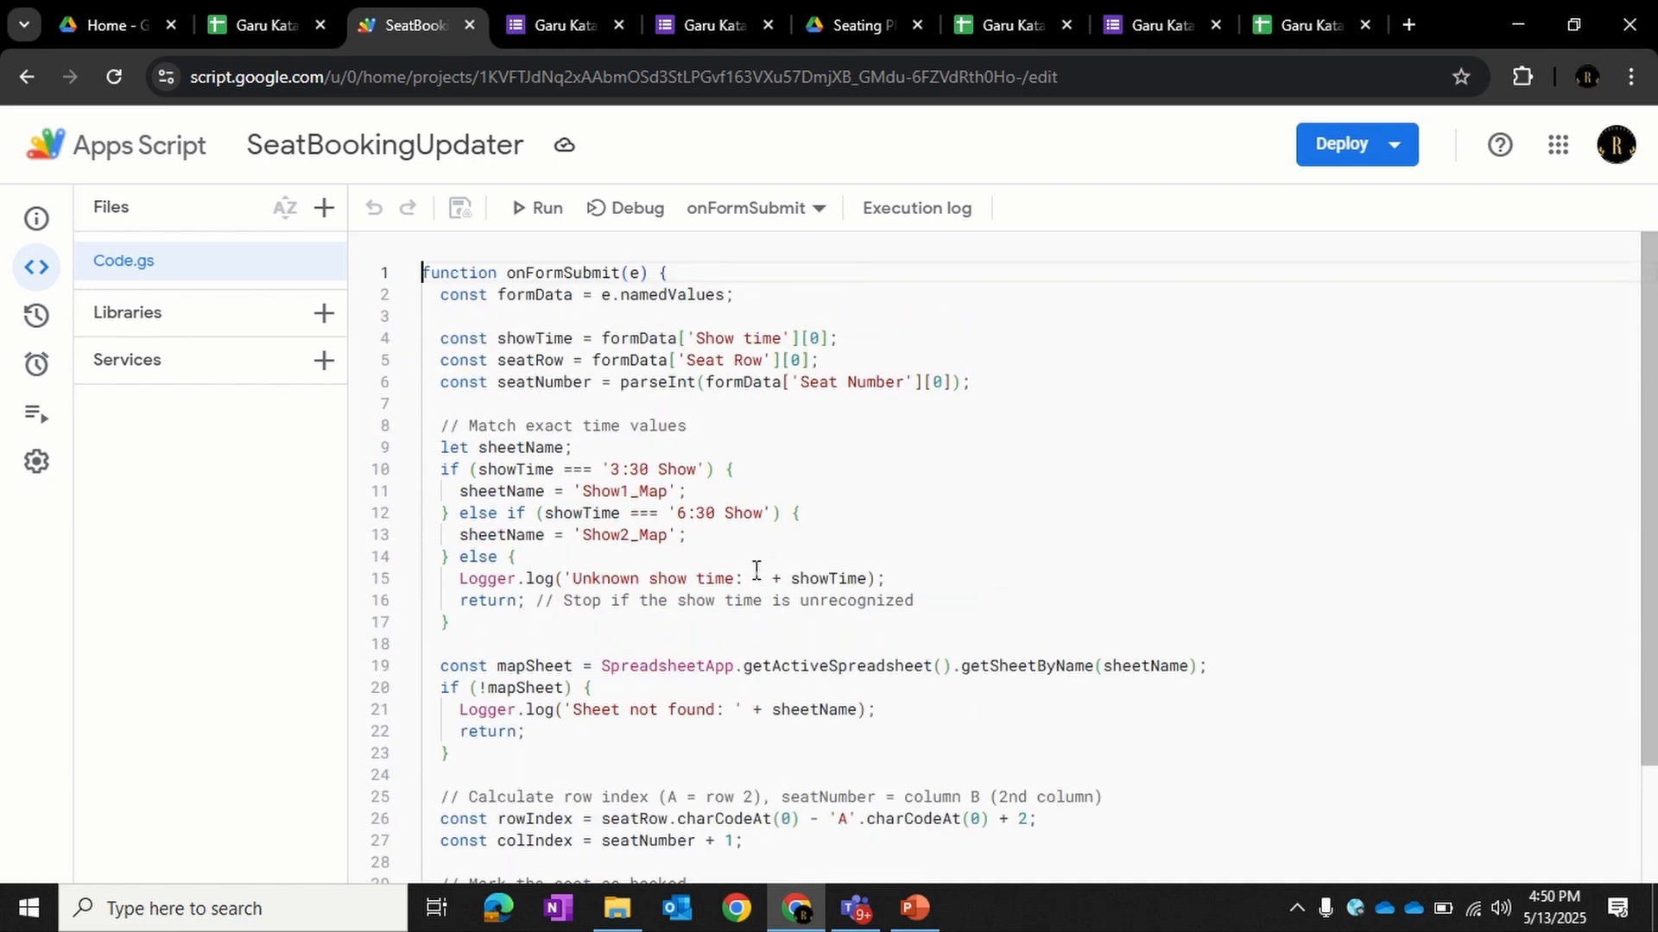
scroll(756, 570, "down", 2)
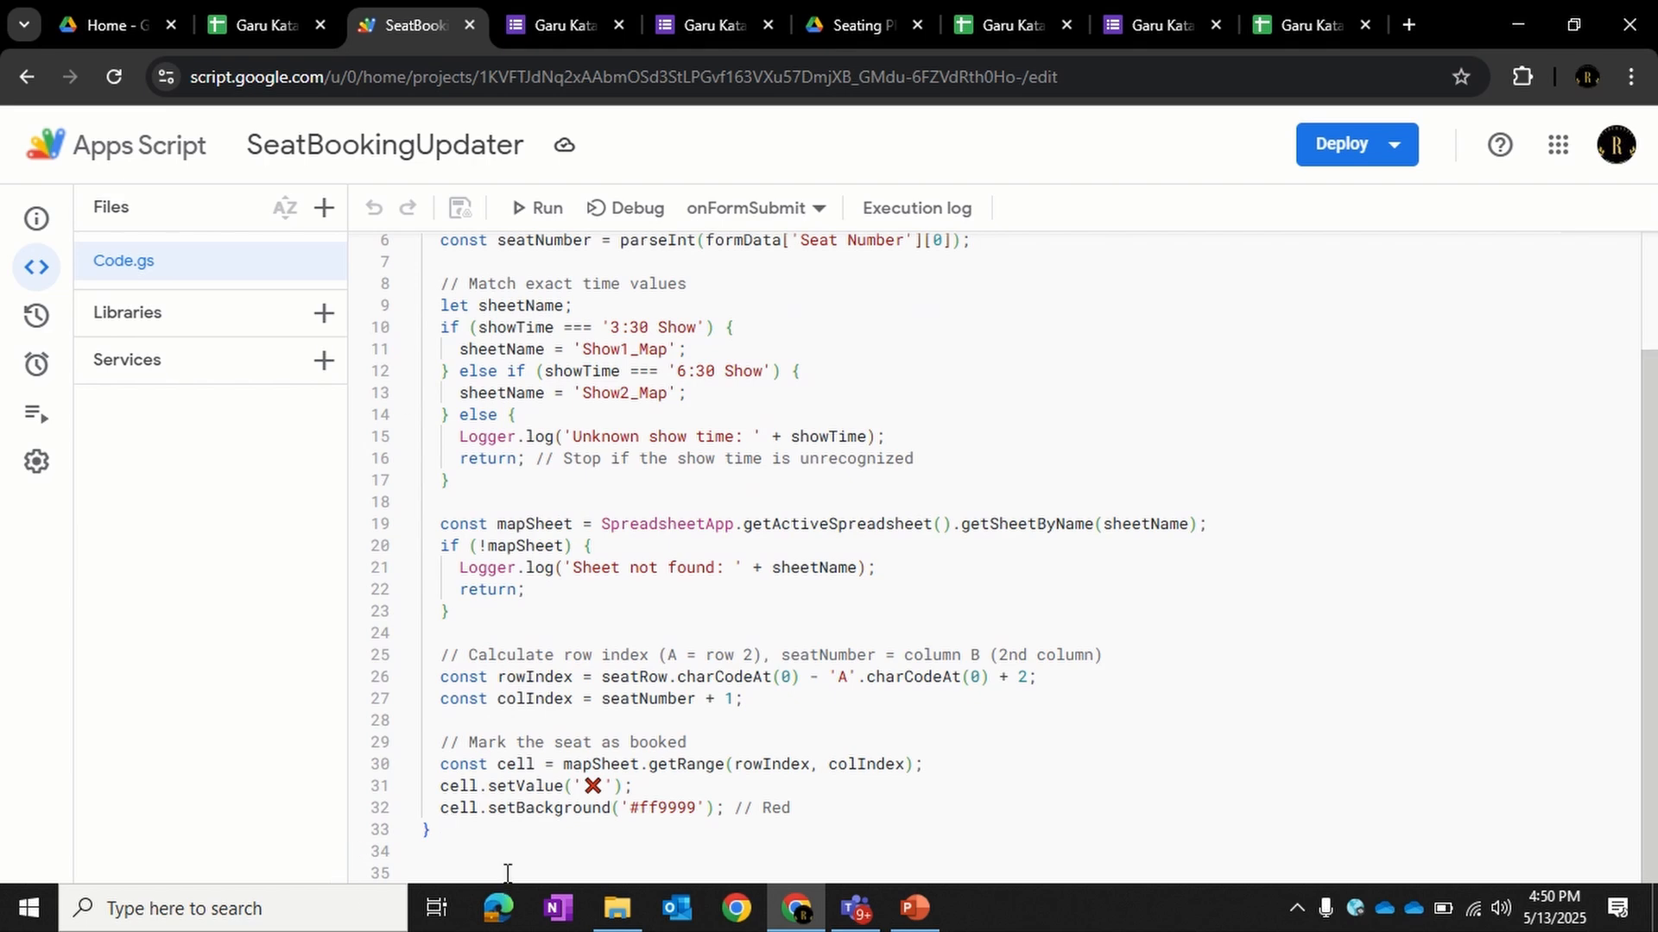
left_click_drag(422, 847, 425, 74)
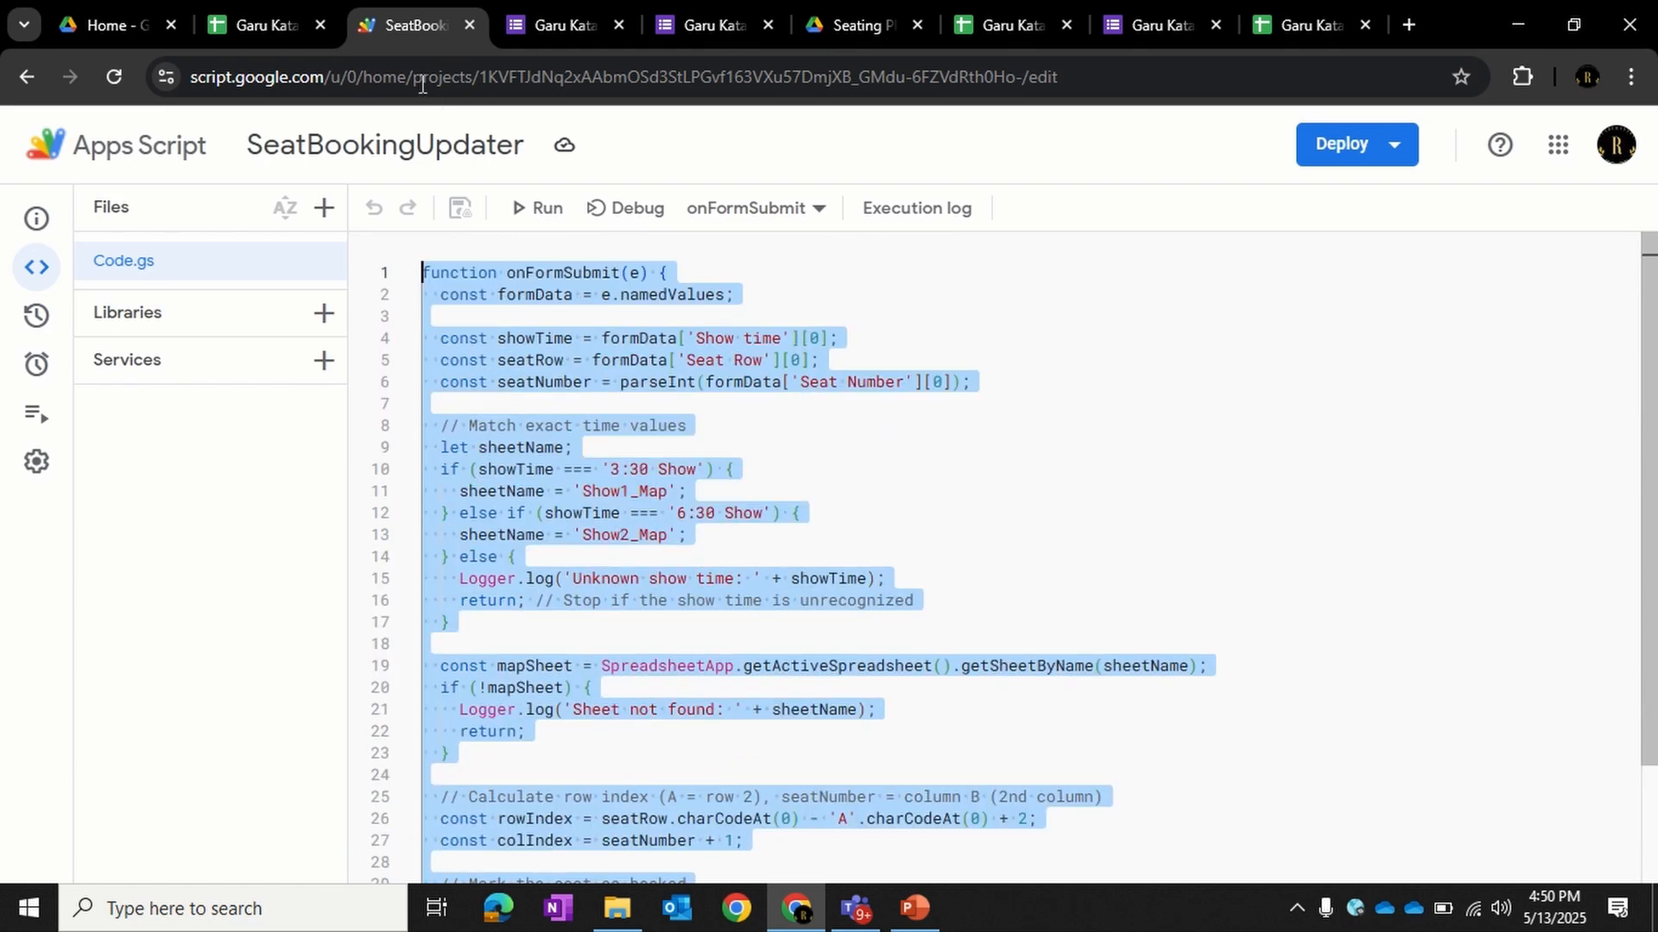
left_click(1320, 473)
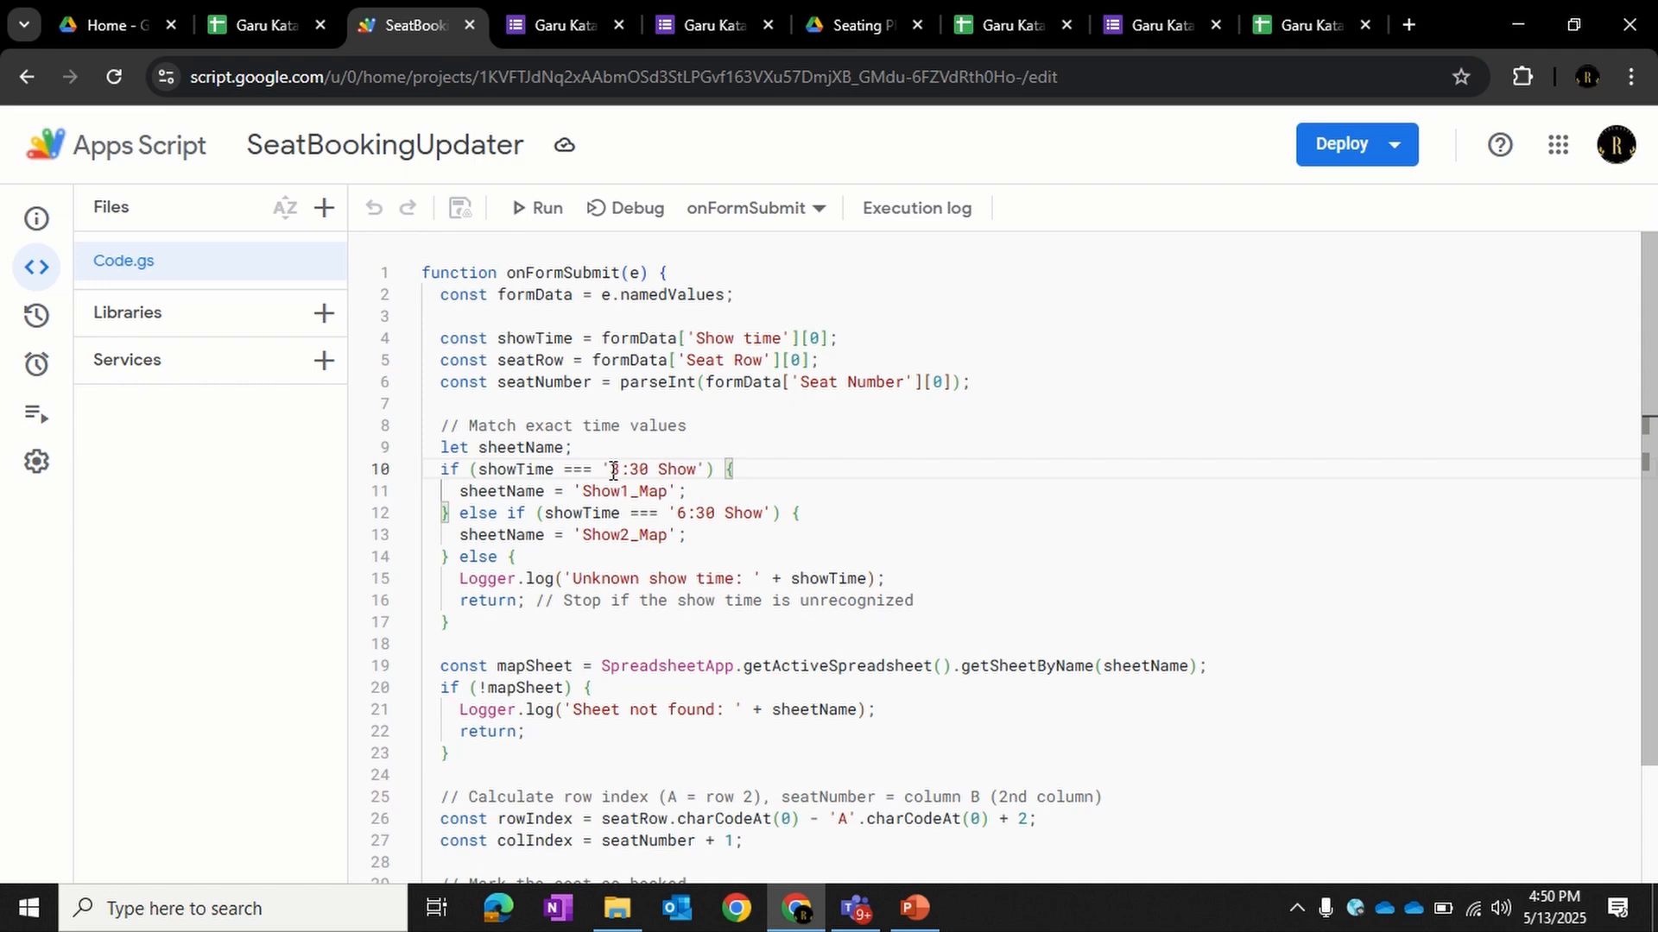
- Examine the '3:30 Show' condition and the lines that set the booked seat's cross marker and background color
left_click_drag(609, 469, 697, 471)
left_click(915, 482)
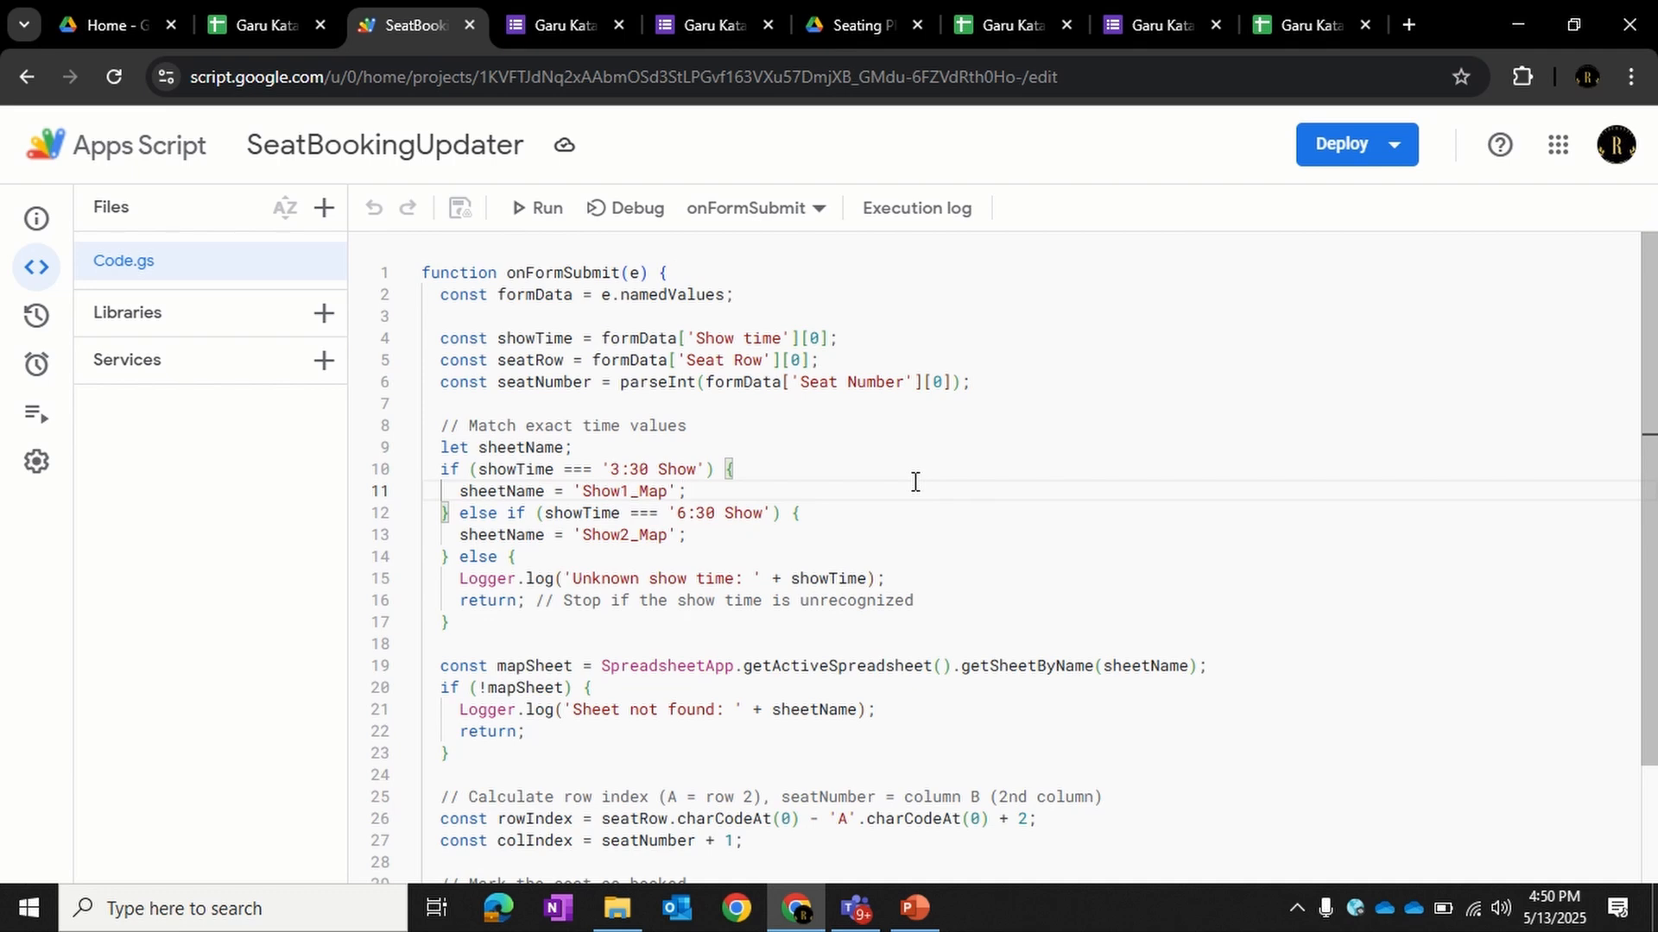
scroll(914, 492, "down", 1)
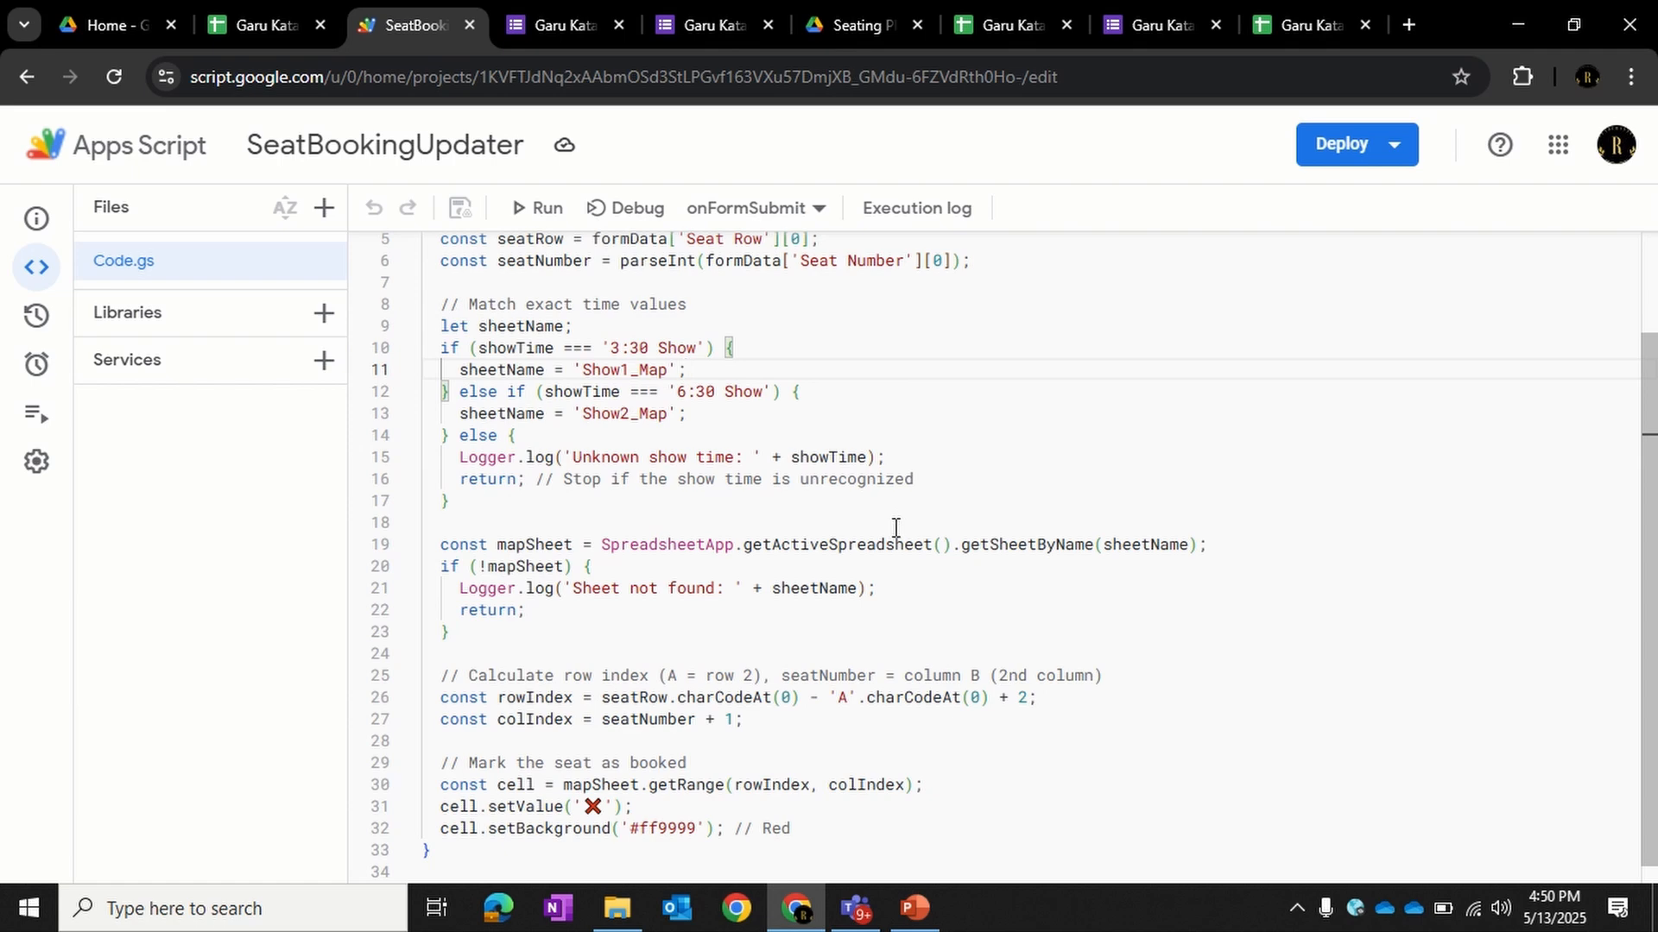
scroll(896, 530, "down", 1)
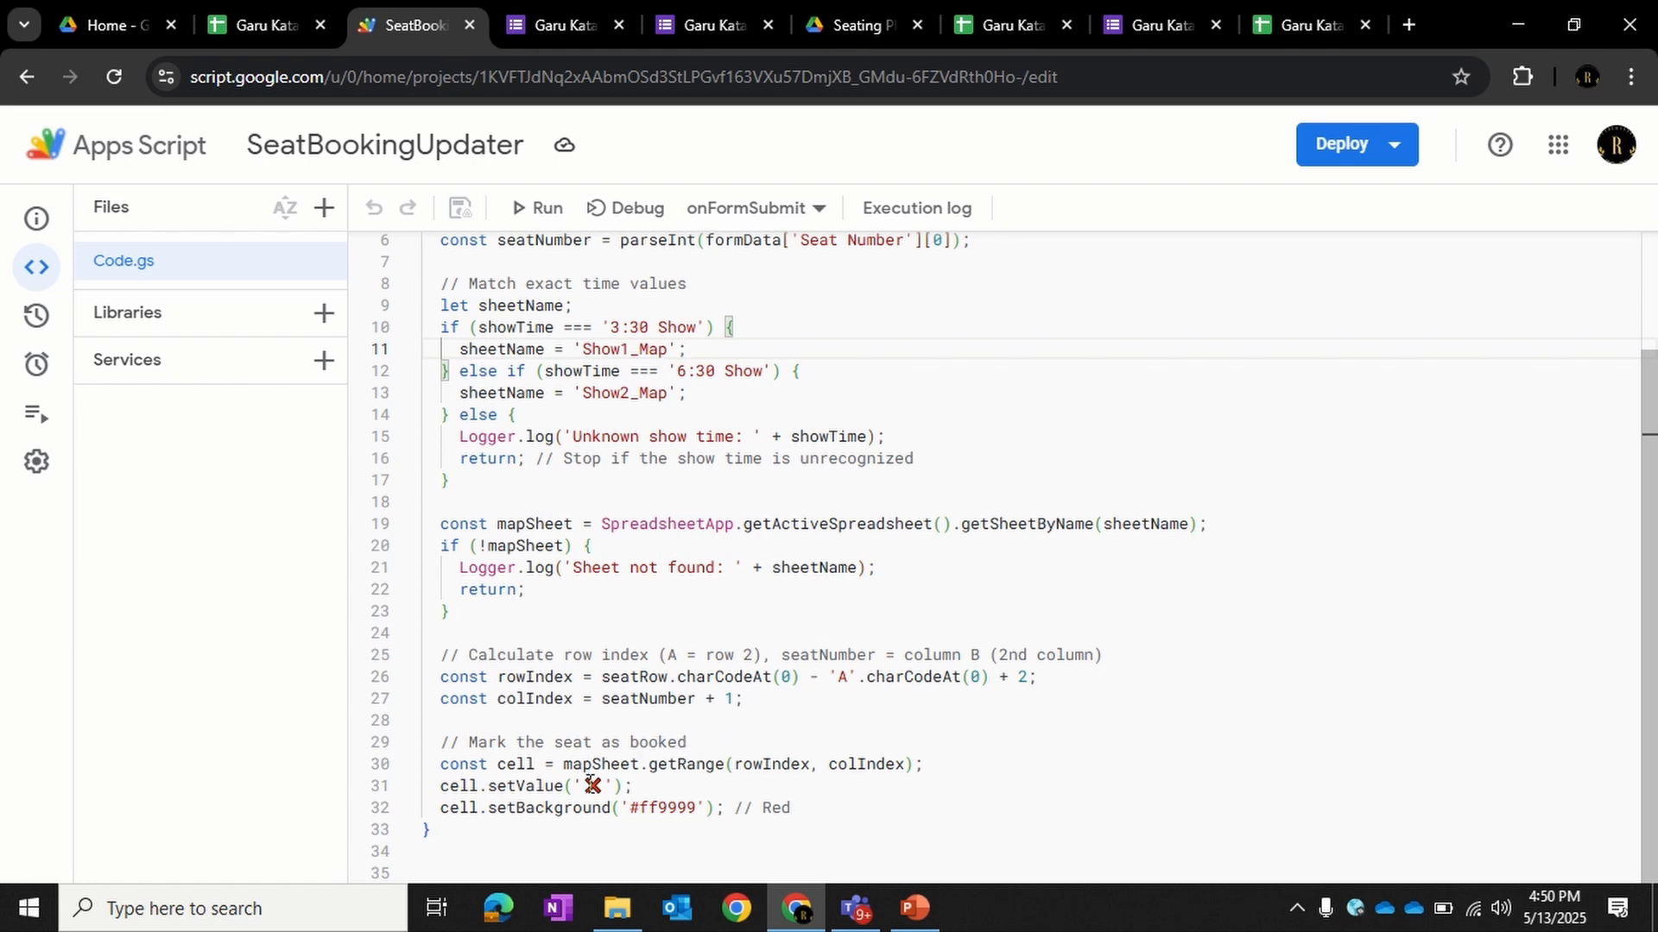
double_click(591, 784)
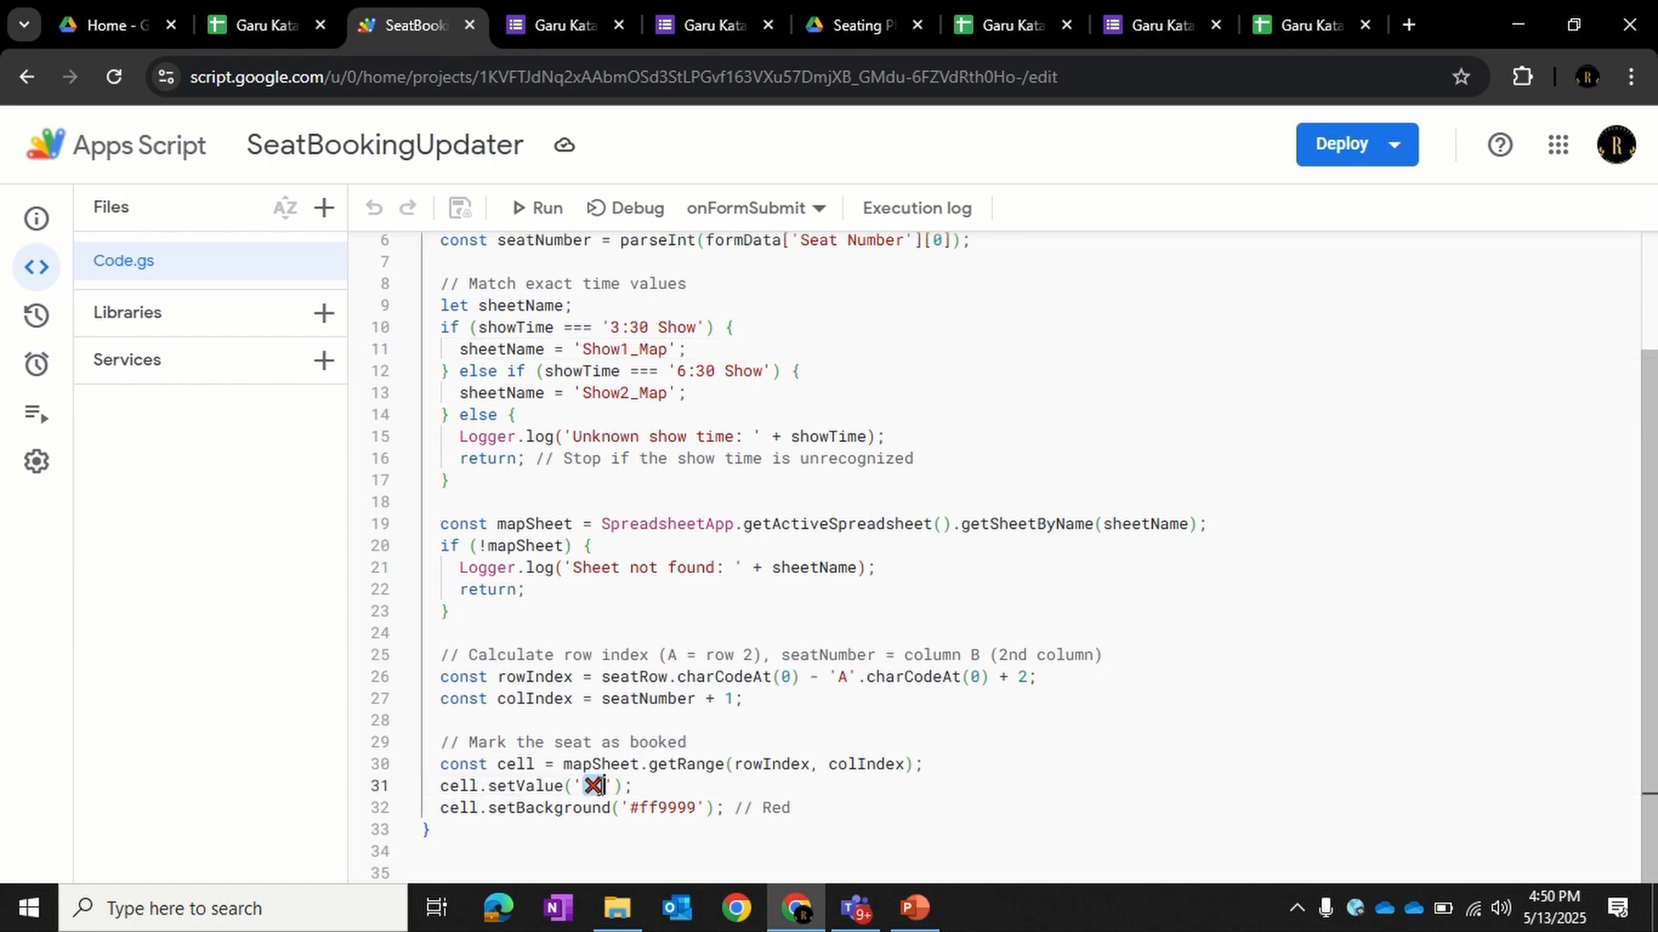
double_click(638, 810)
left_click(944, 763)
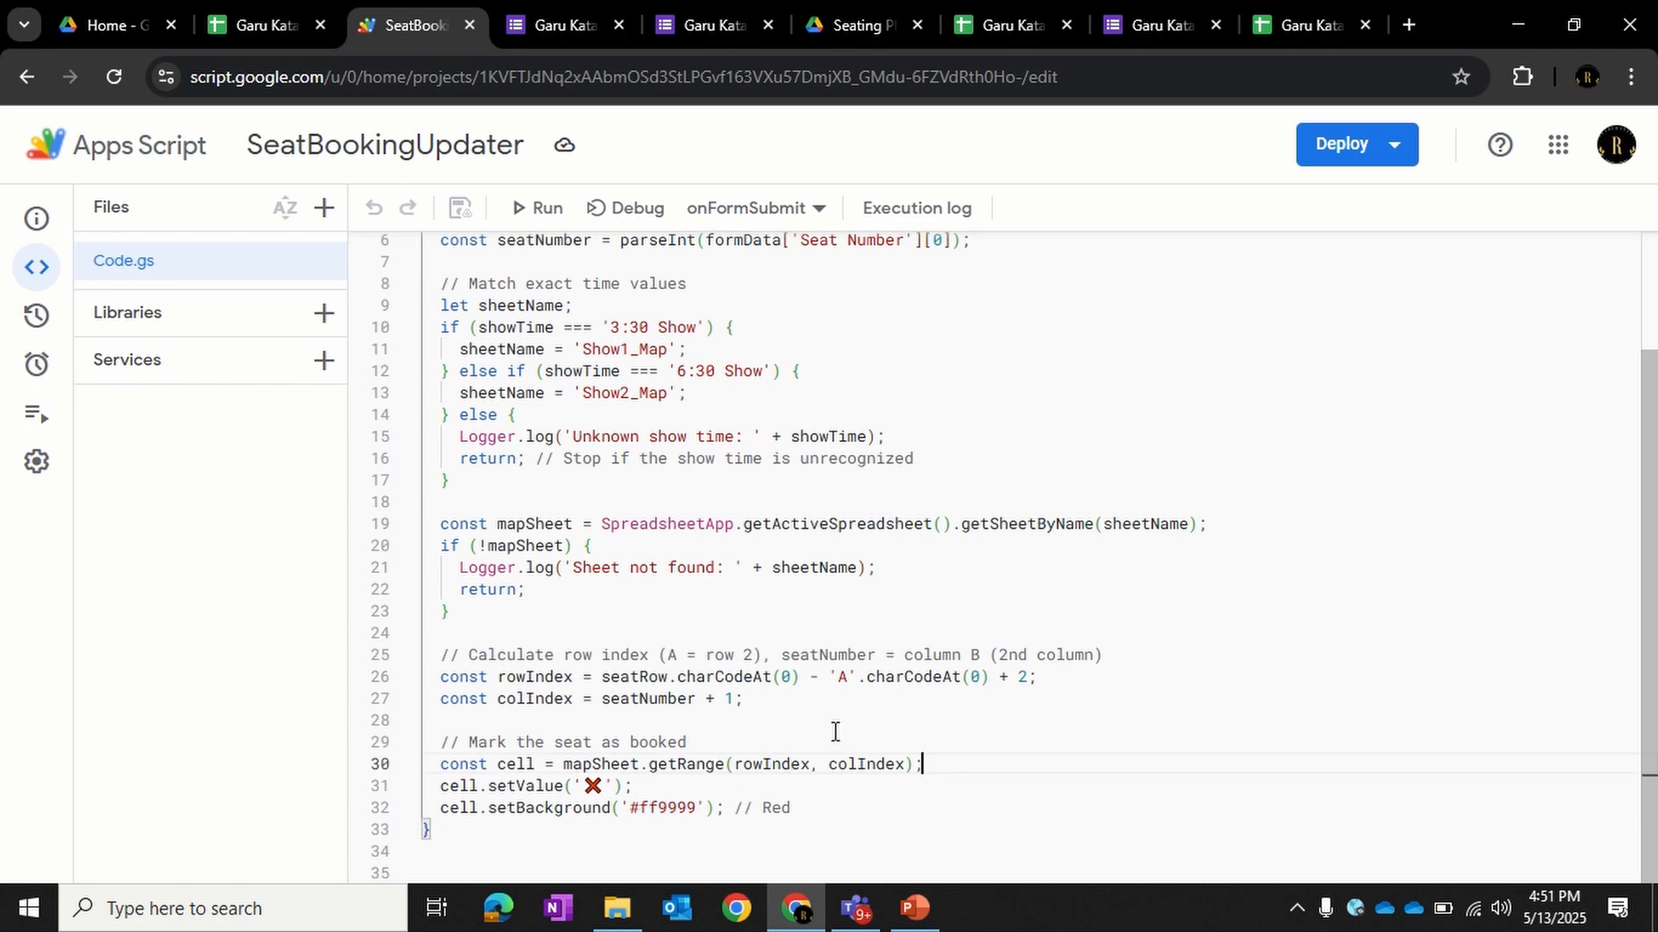
scroll(853, 687, "up", 3)
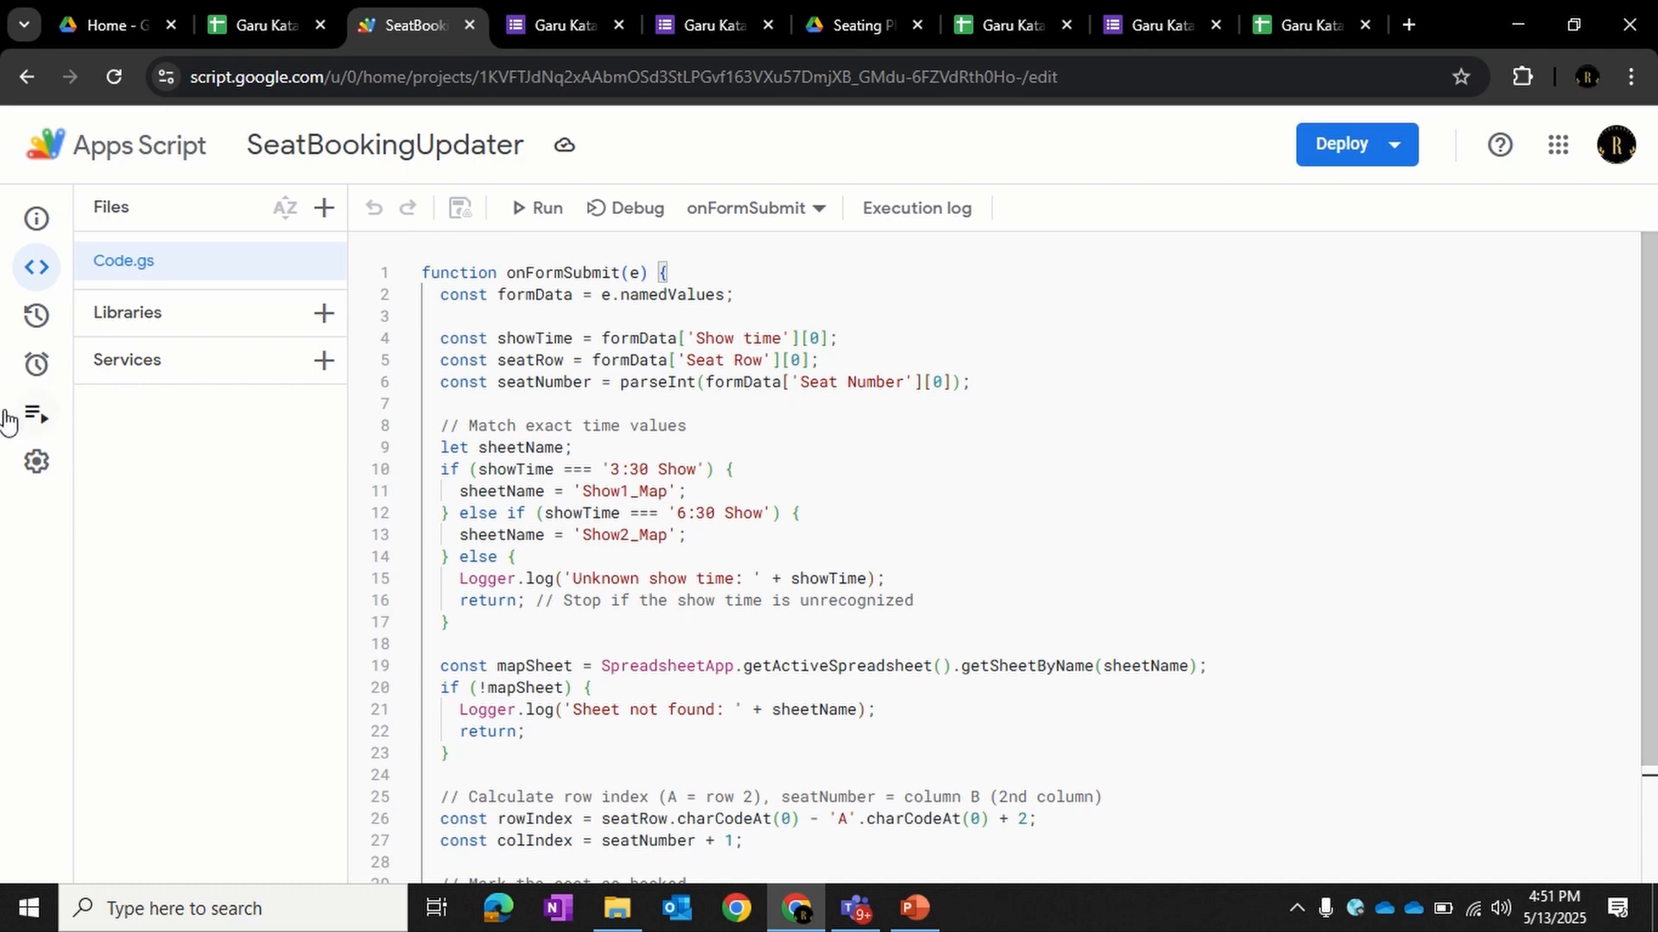
- Open the project's triggers and examine the event types offered for a new spreadsheet trigger, without creating one
mouse_move(36, 365)
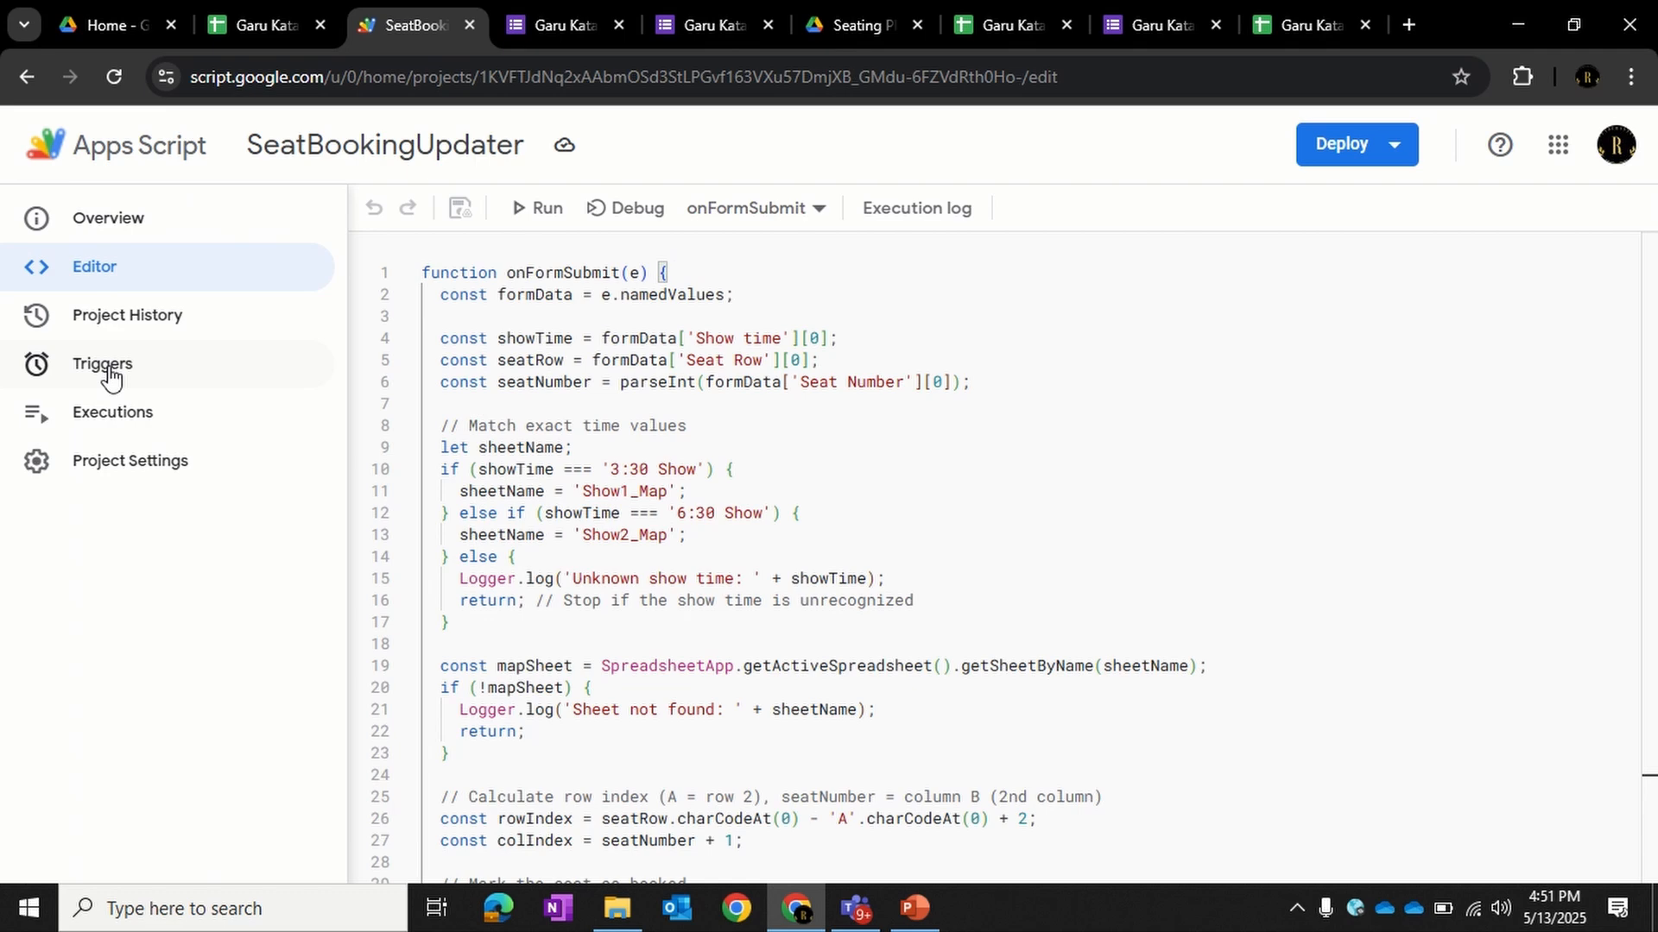
left_click(111, 377)
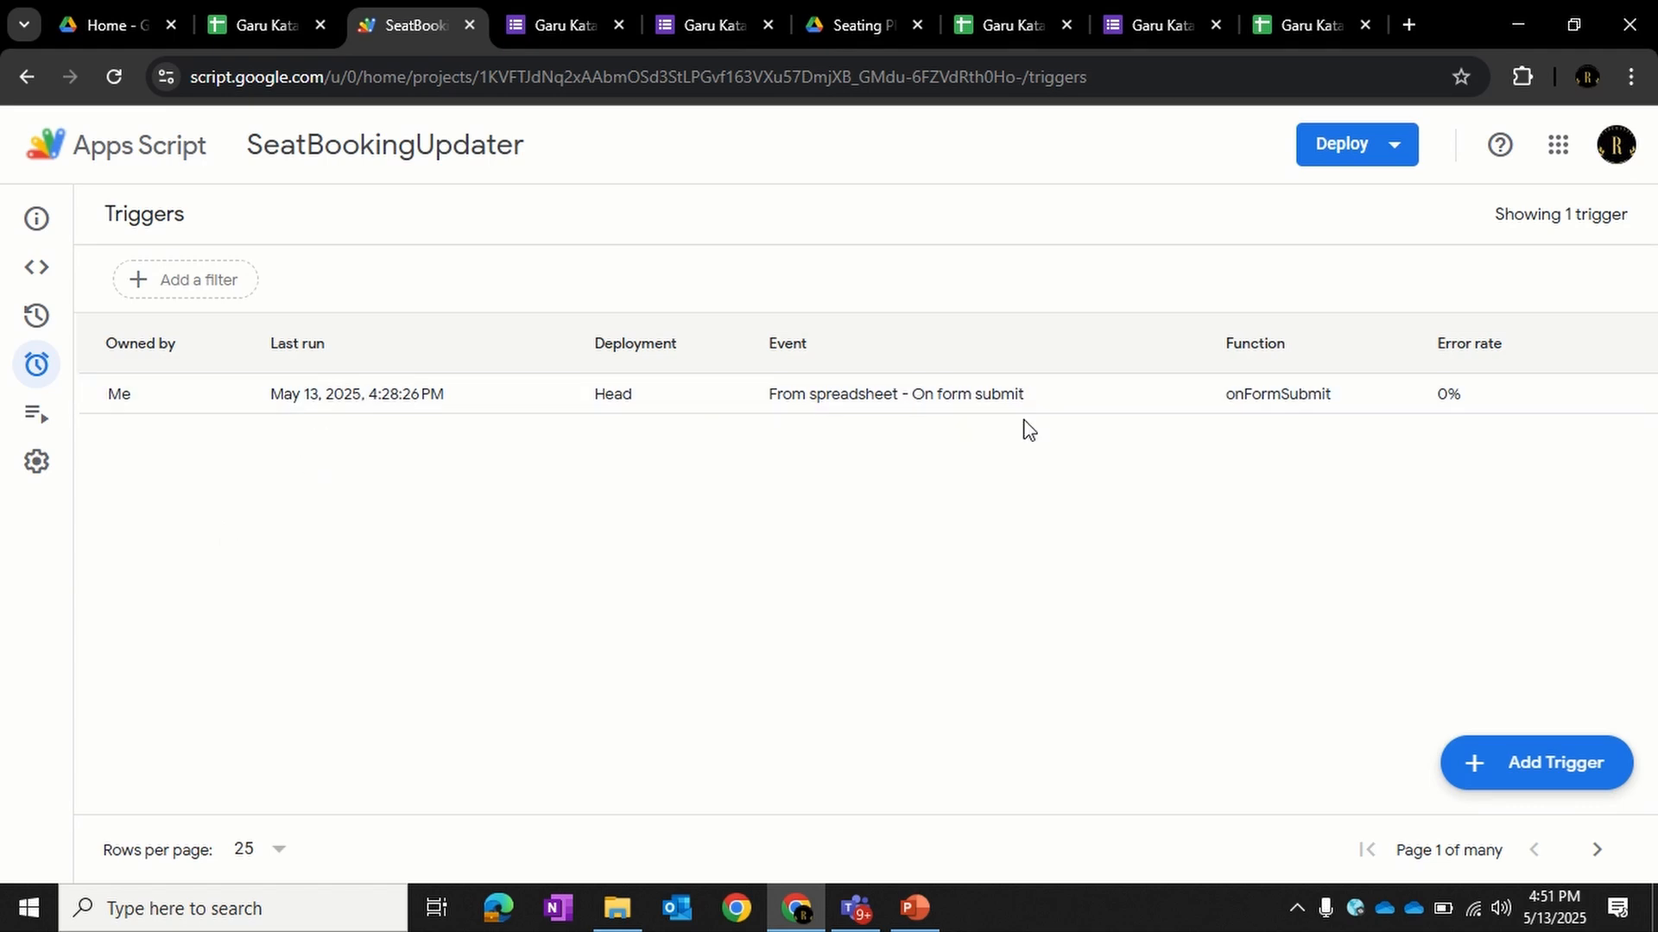
left_click(1521, 786)
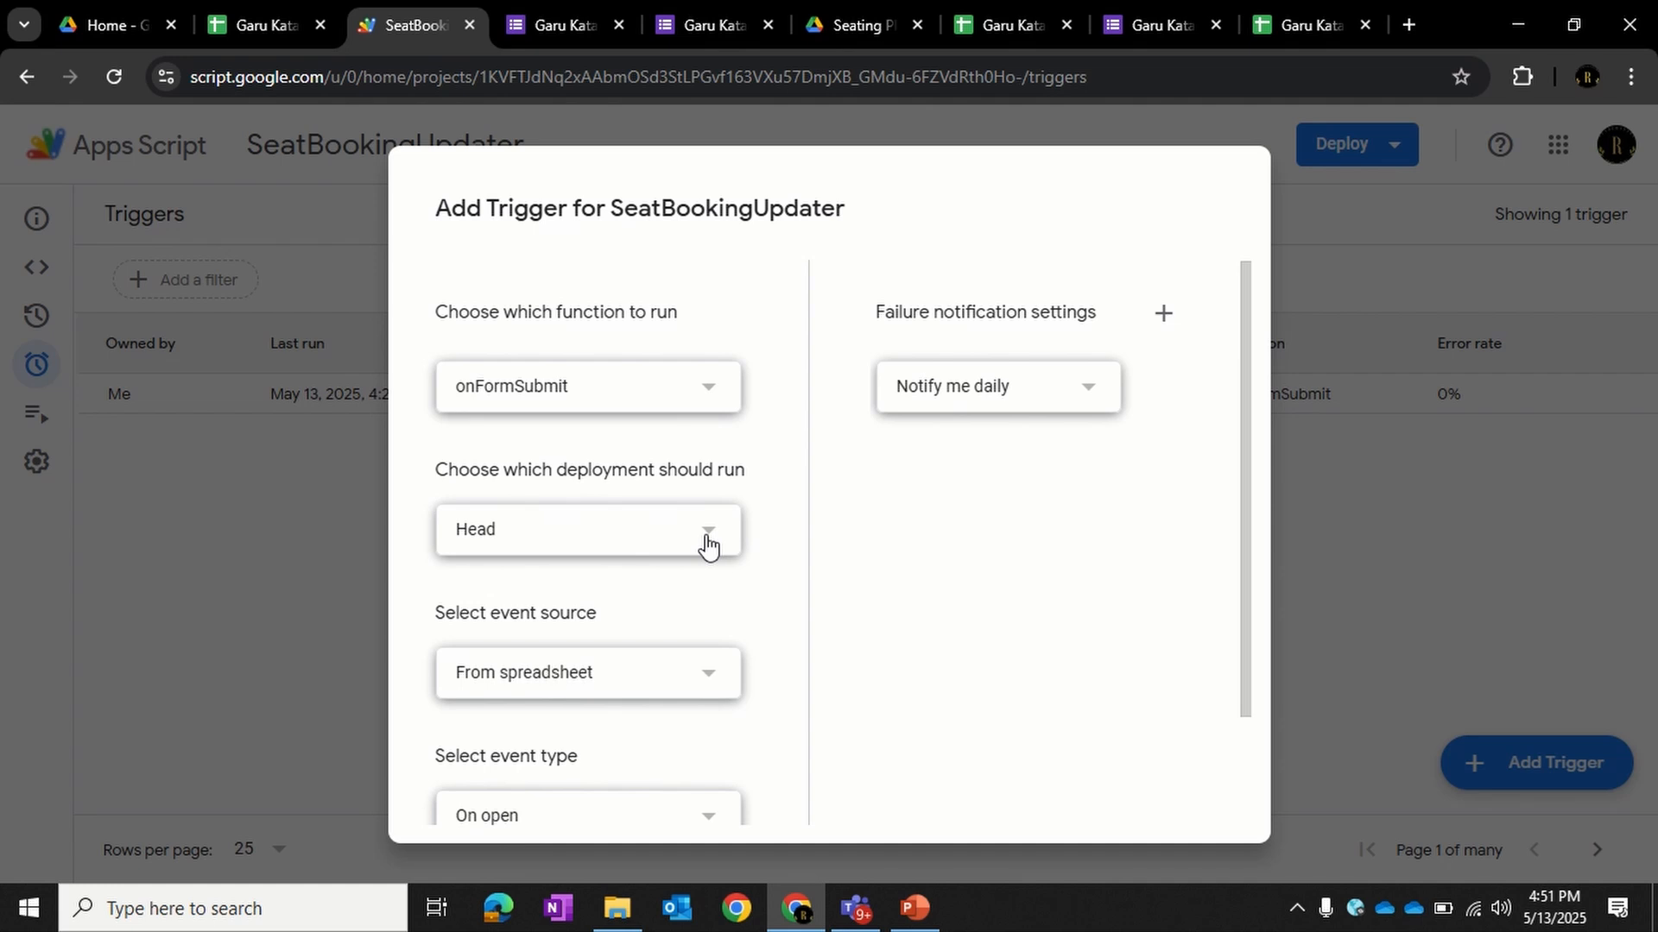
scroll(706, 544, "down", 2)
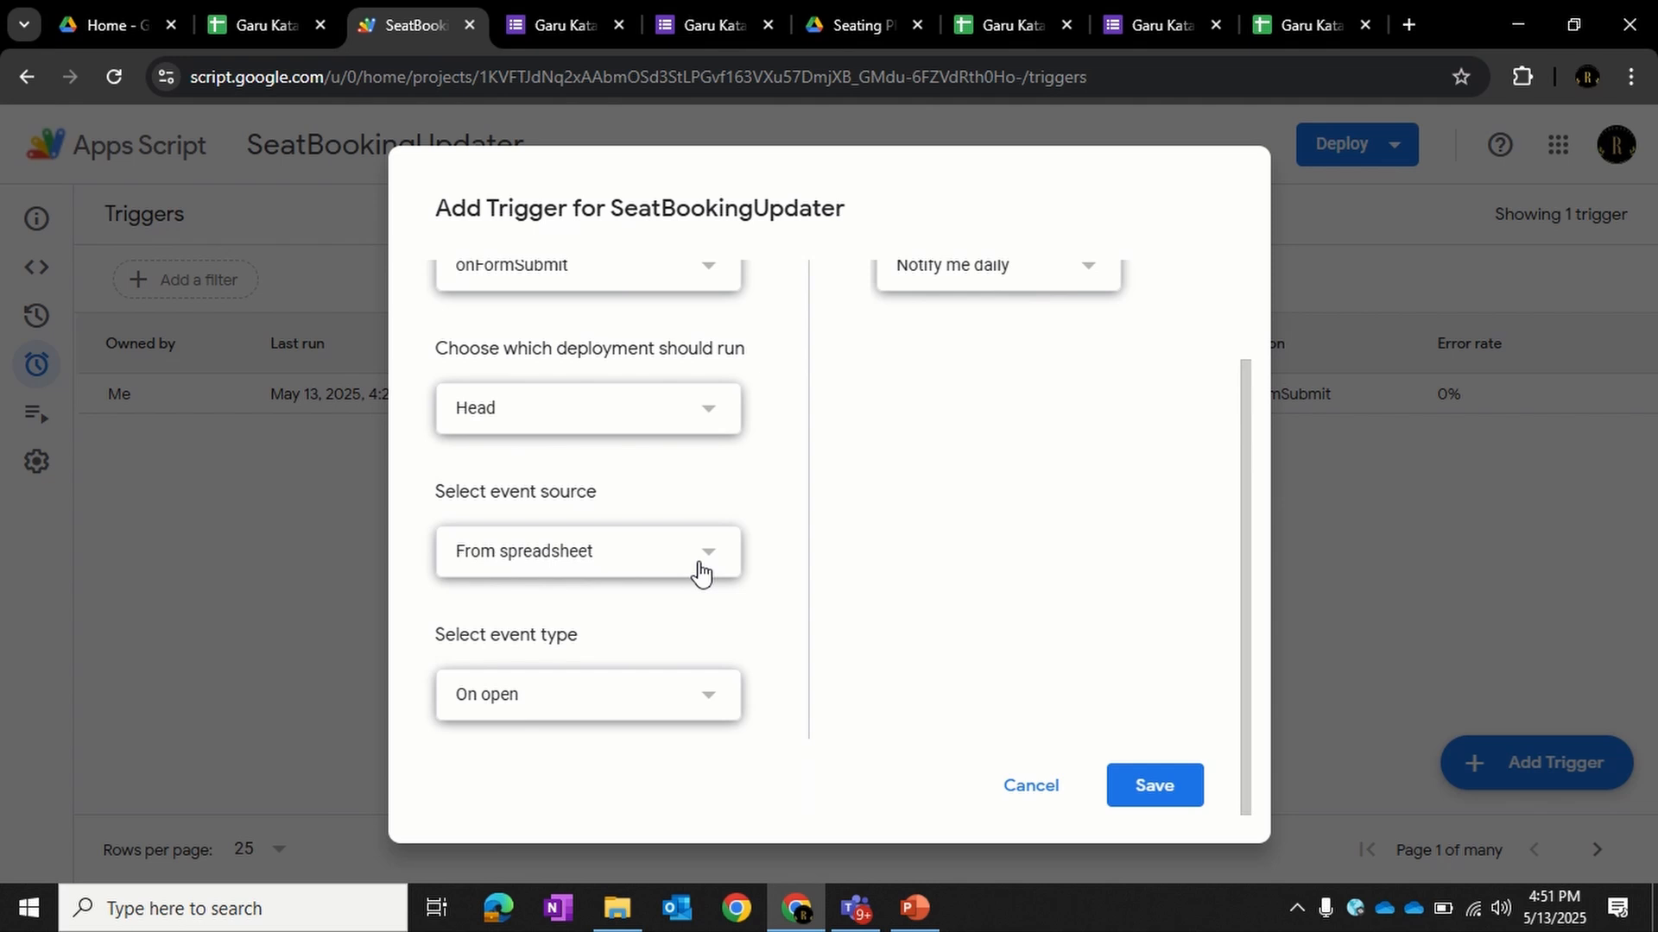
left_click(676, 703)
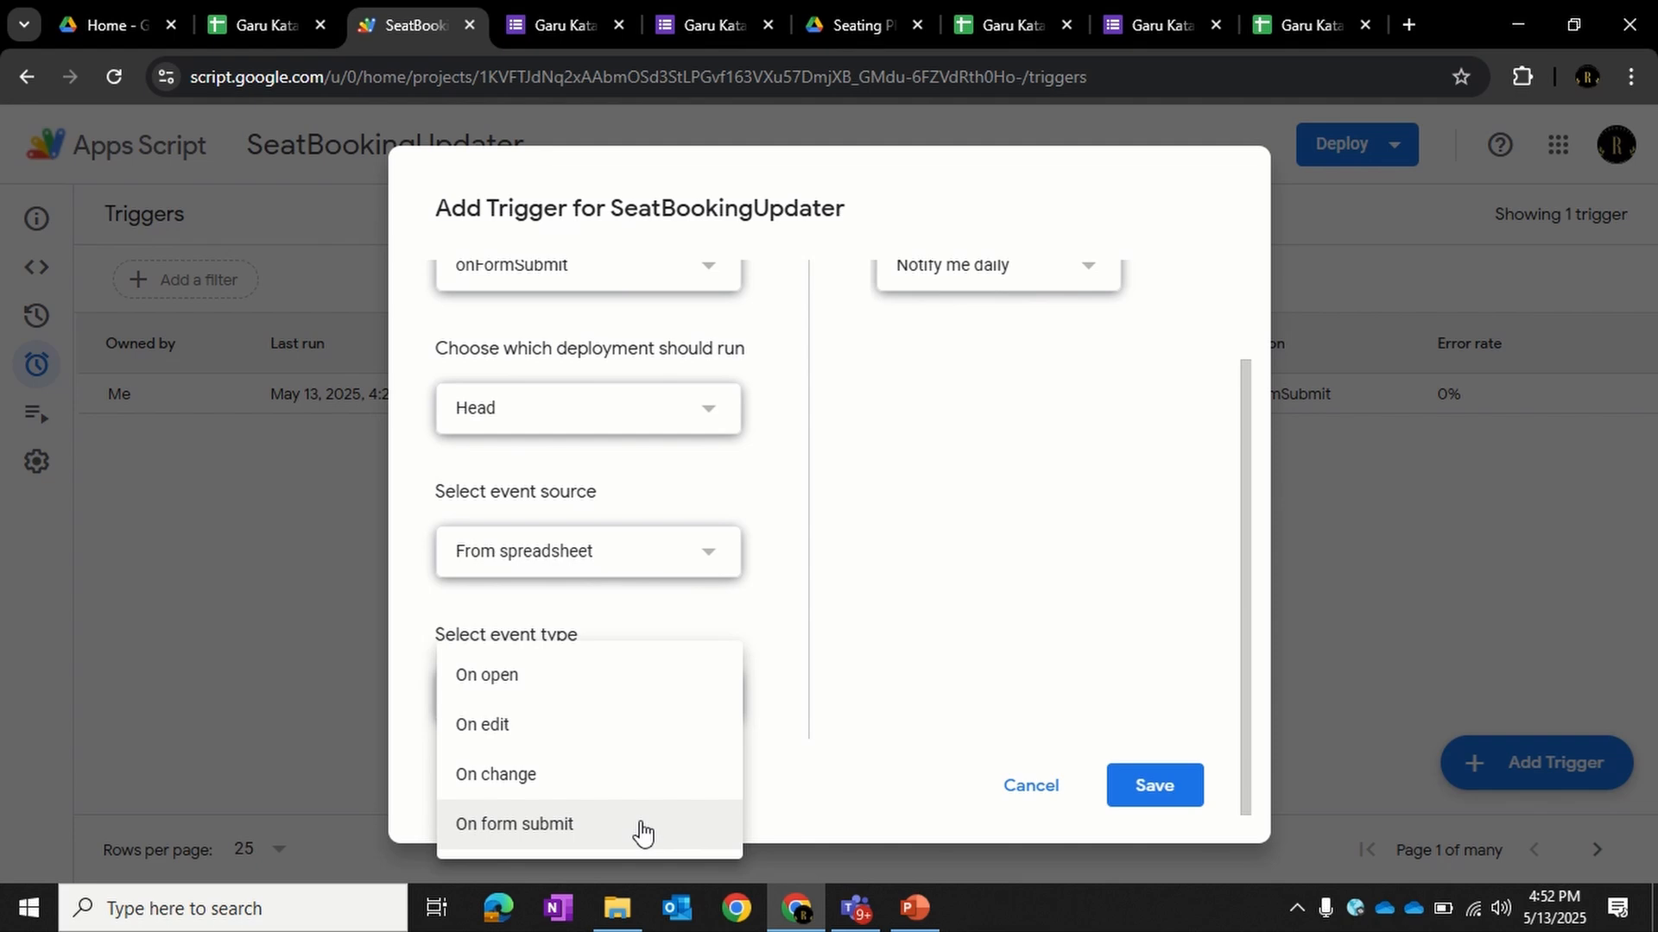
left_click(1012, 789)
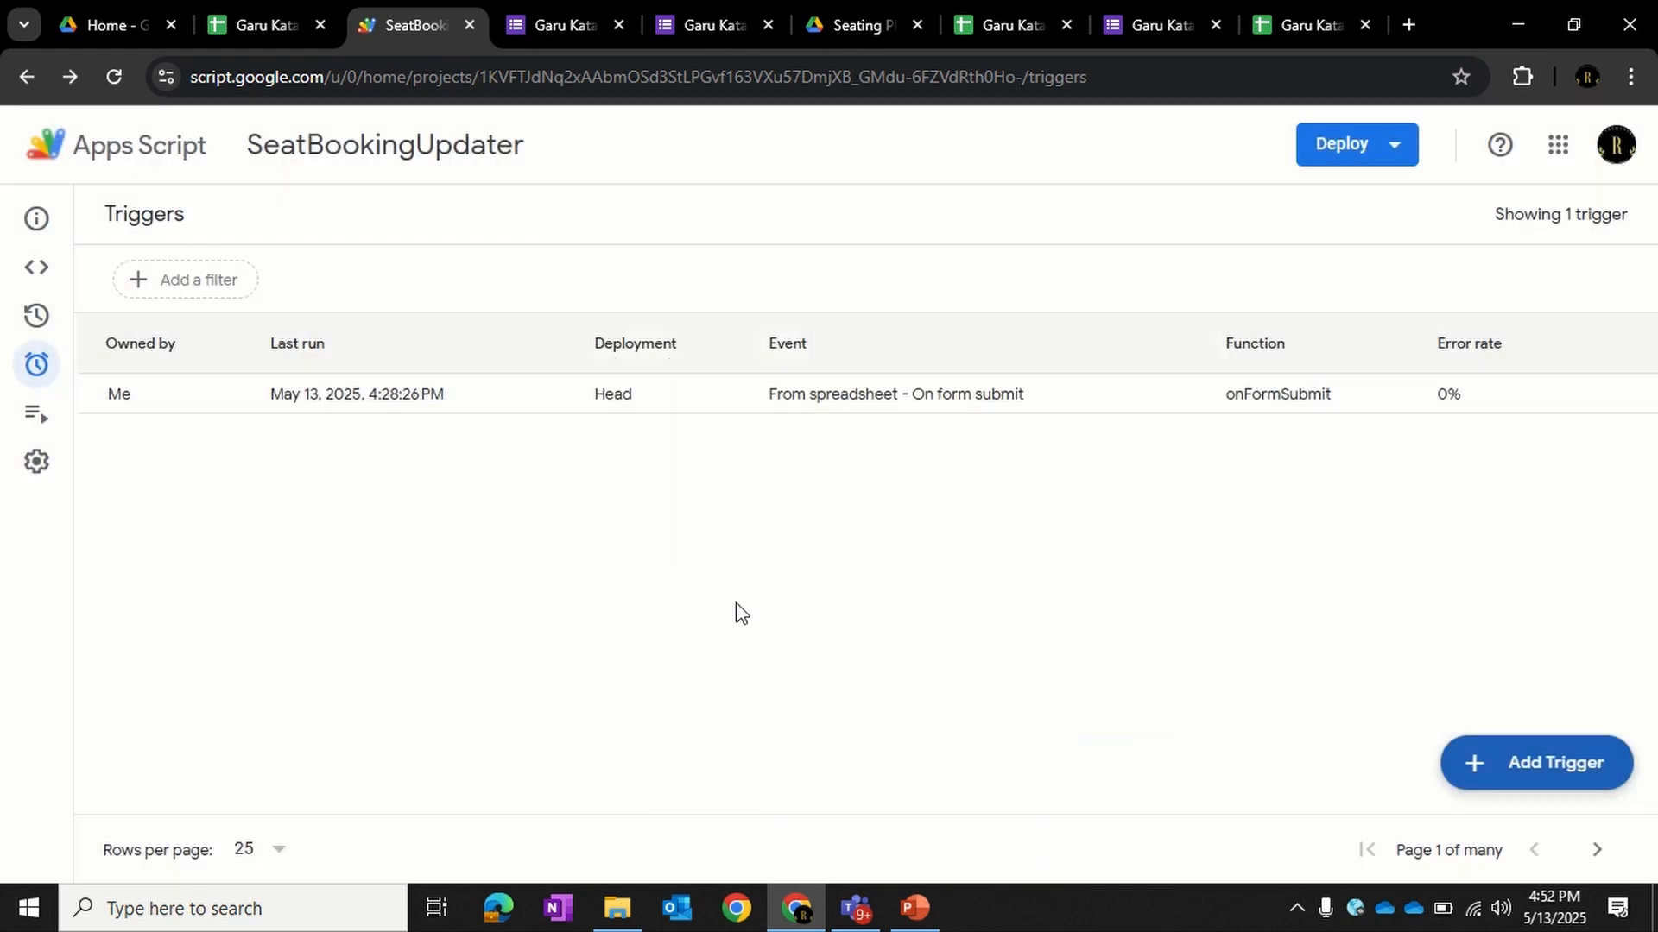
left_click(38, 275)
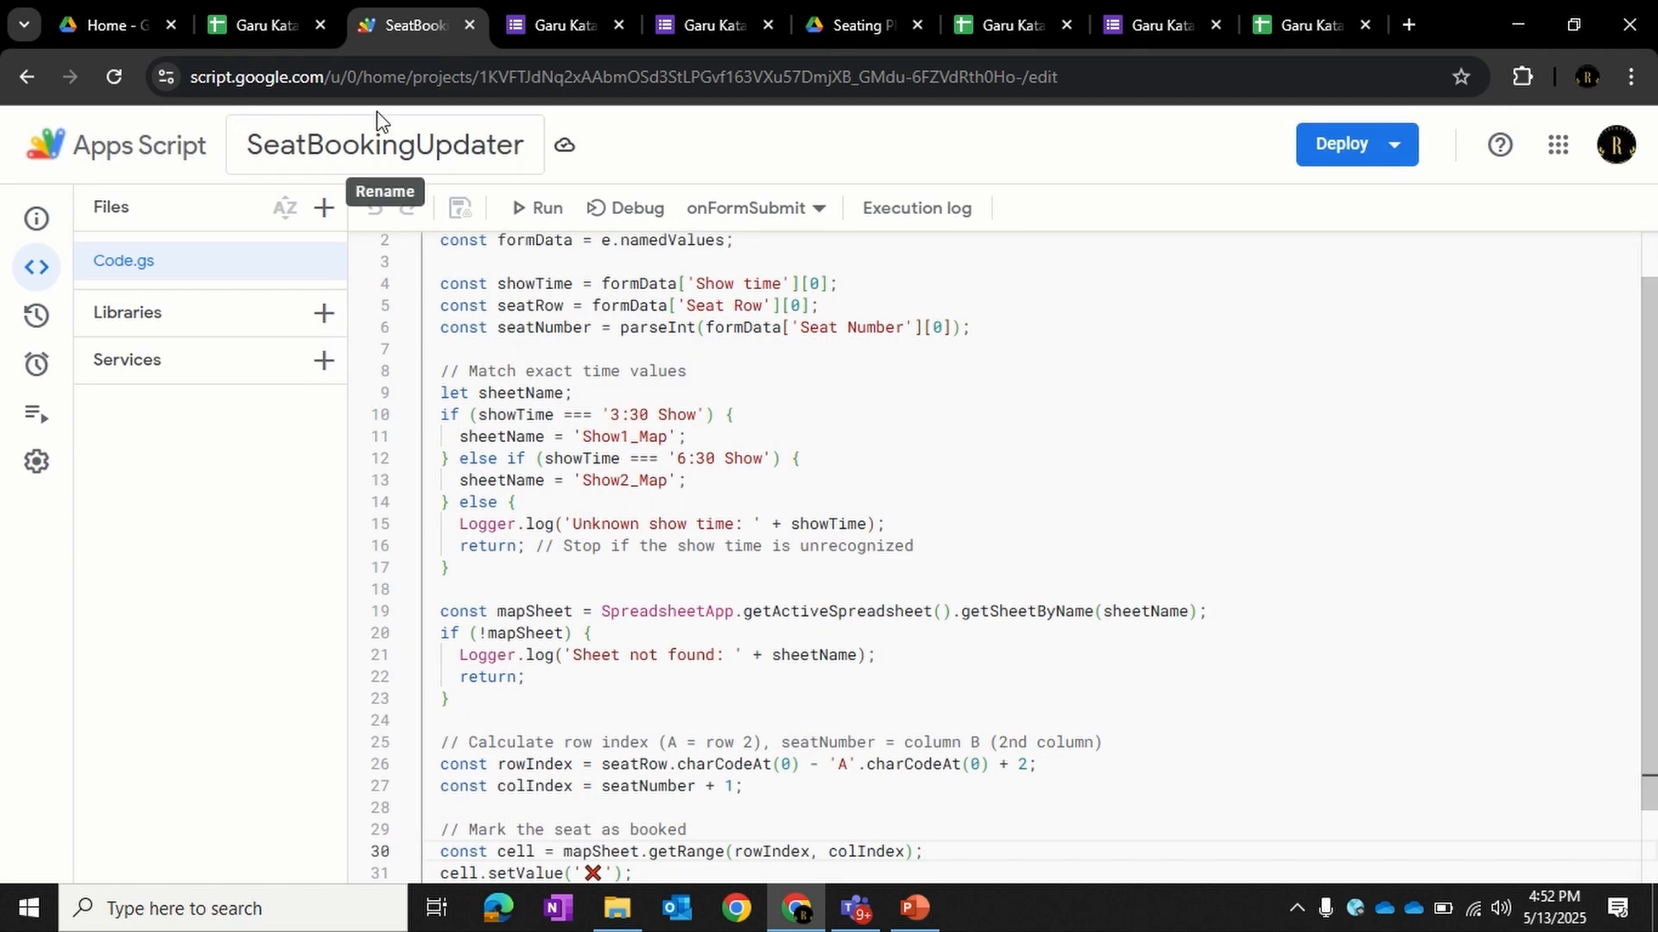
left_click(362, 147)
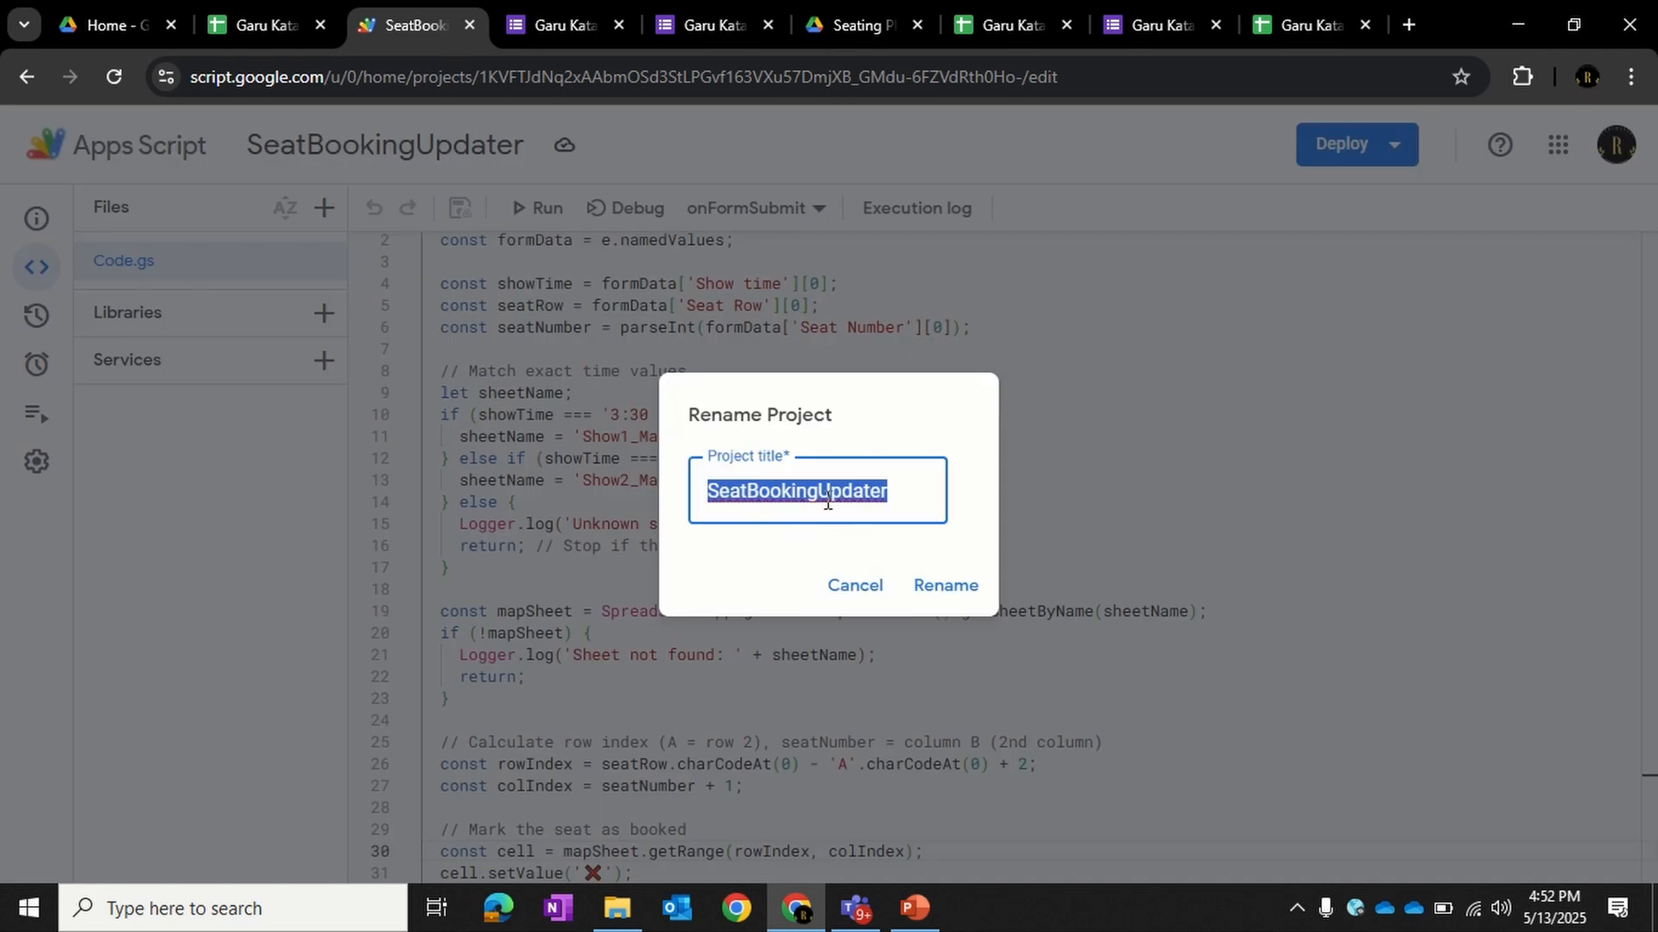
left_click(870, 603)
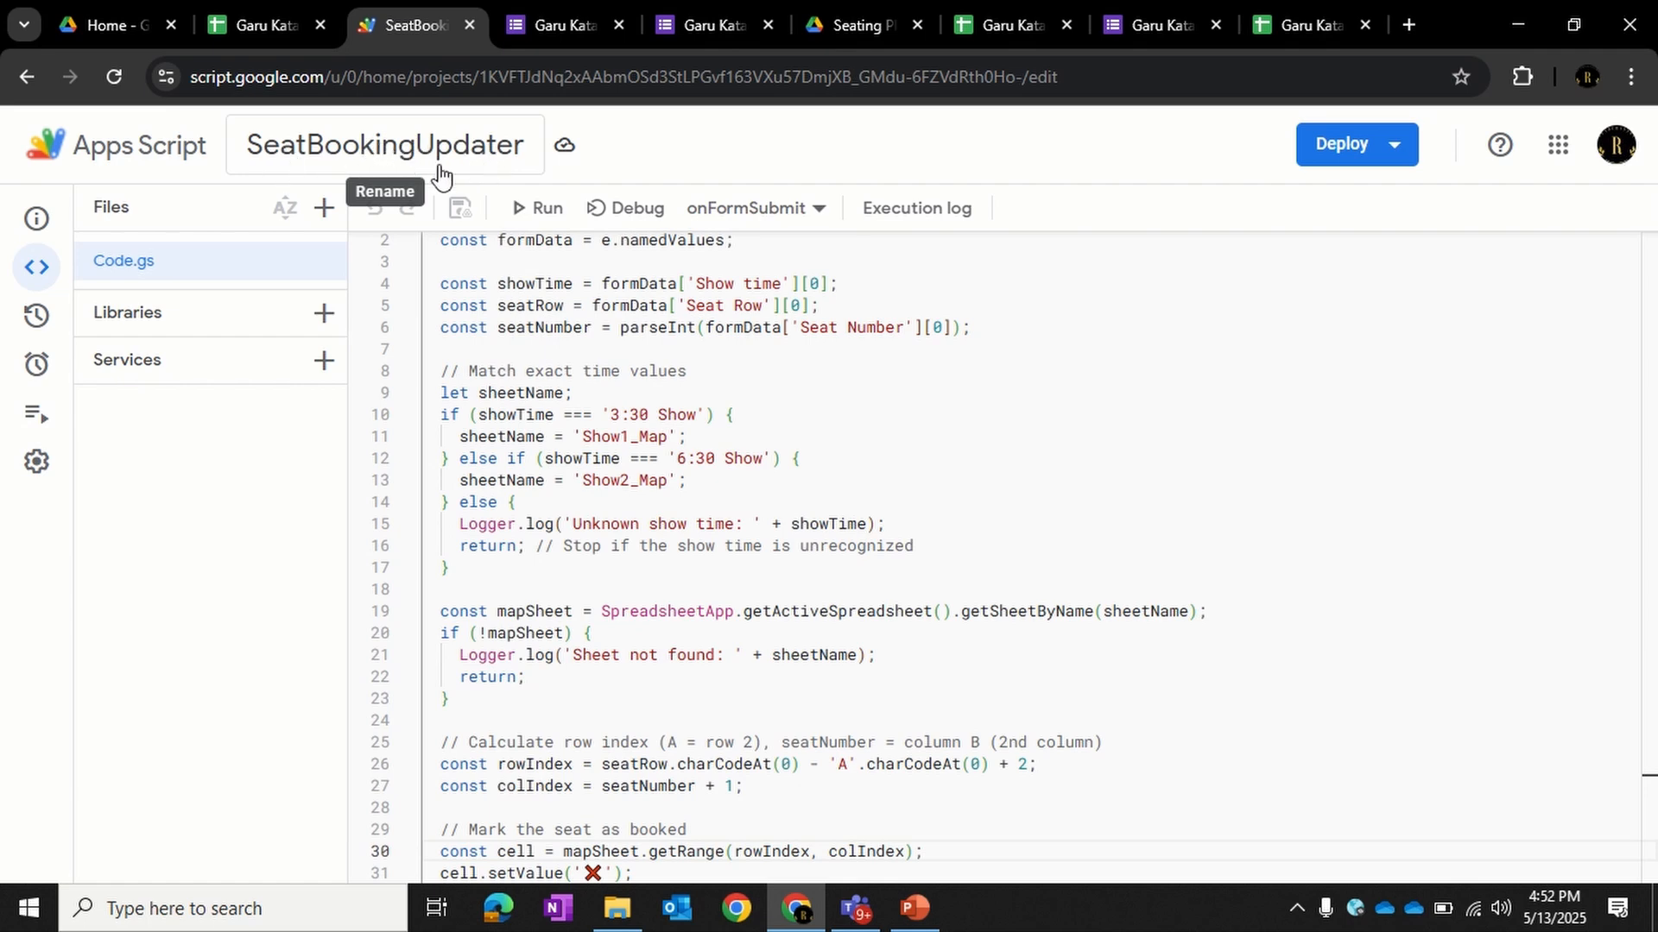
- Edit the existing onFormSubmit trigger and save it with event source From spreadsheet and event type On form submit
left_click(59, 380)
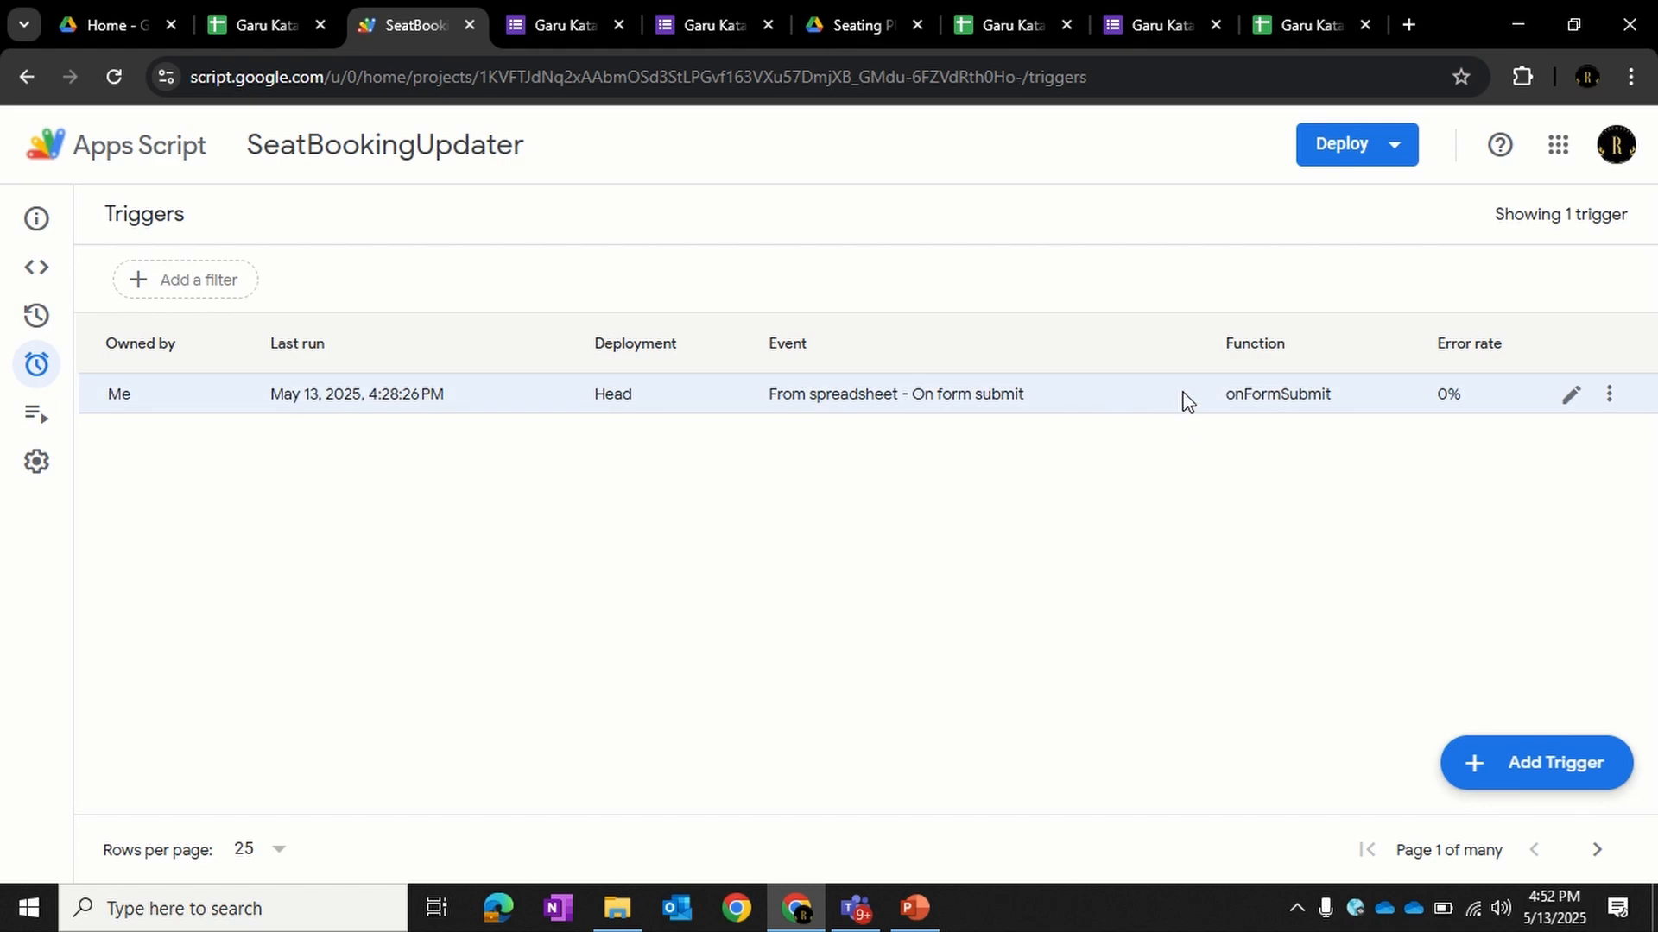
left_click(1571, 395)
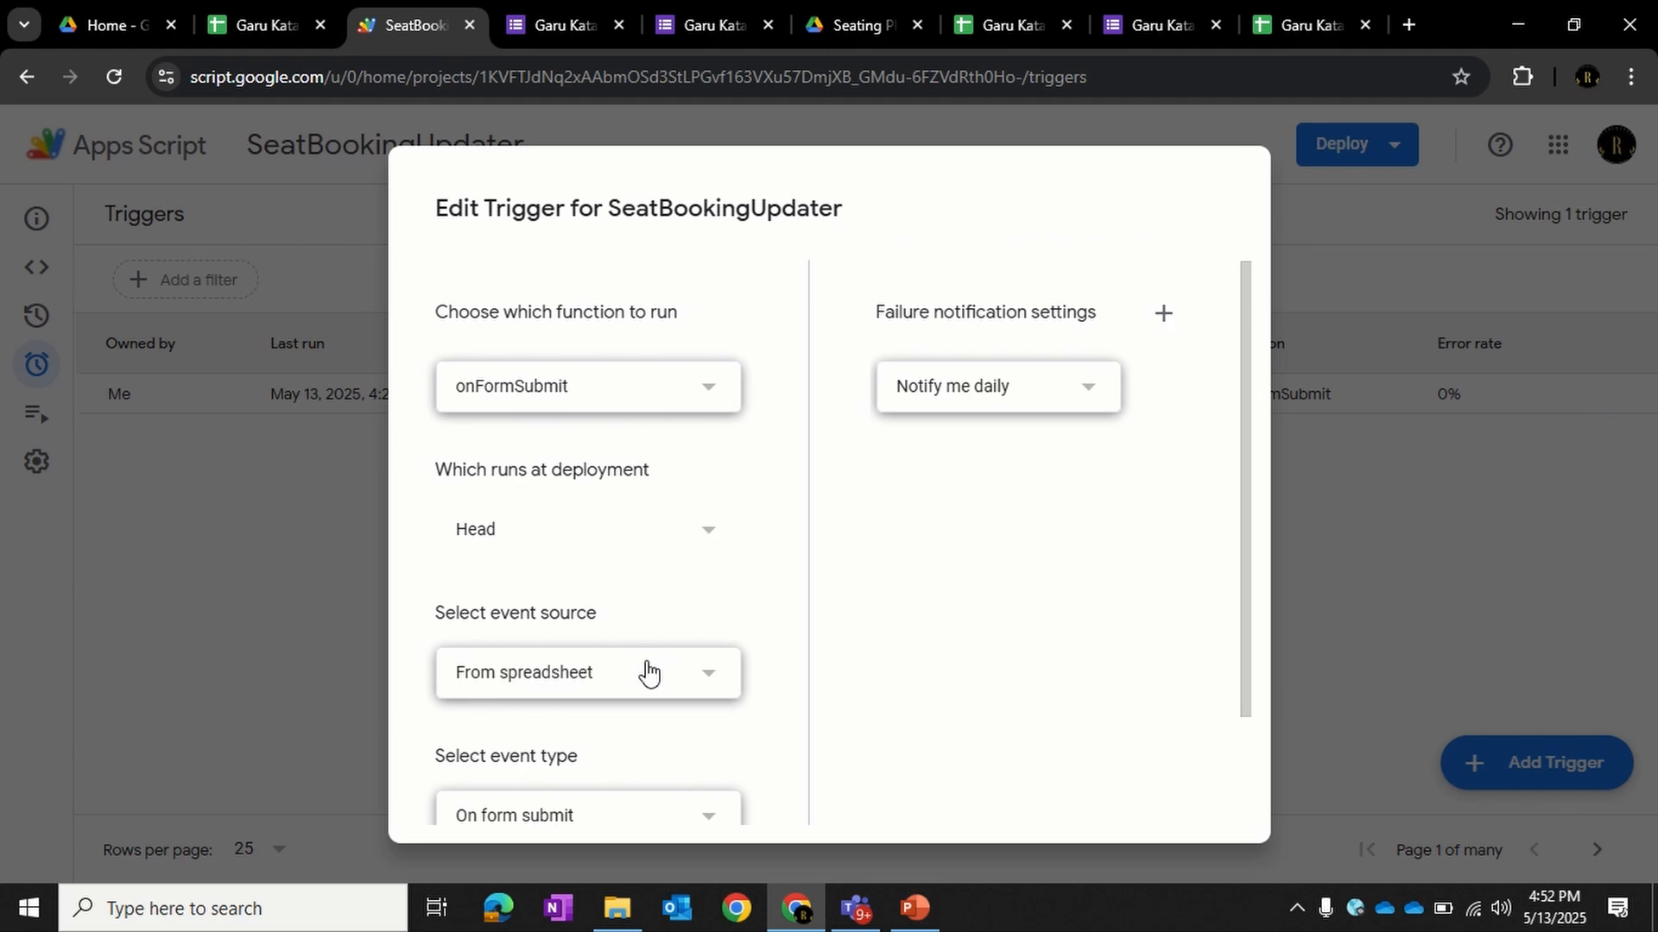
scroll(643, 671, "down", 3)
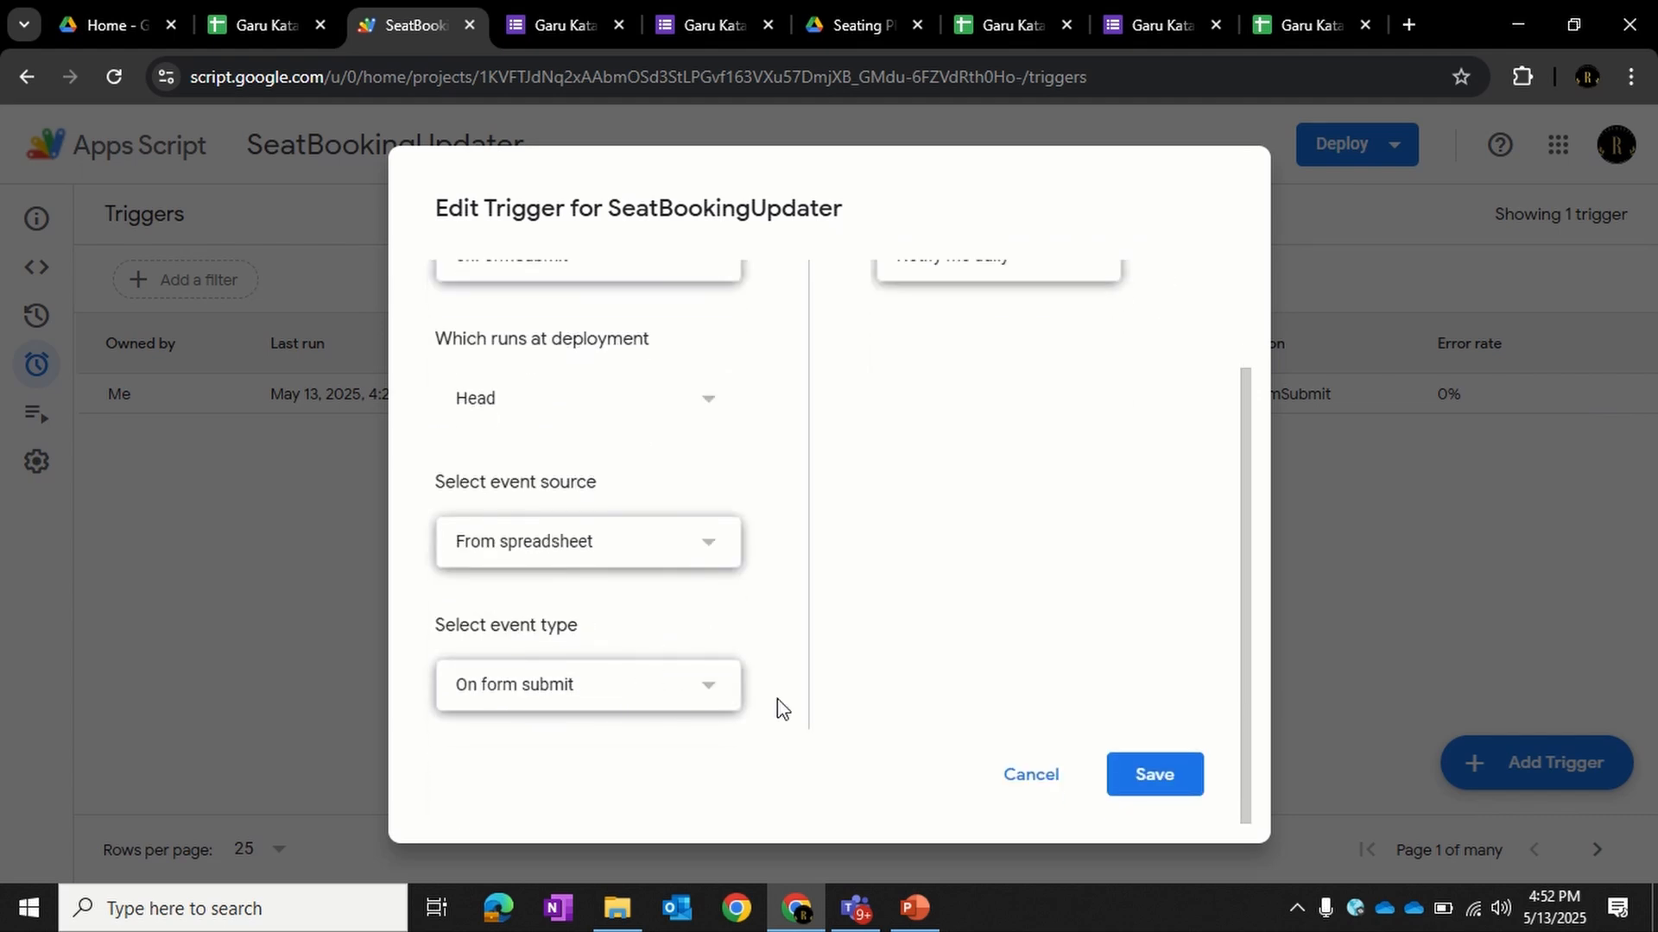
left_click(1160, 785)
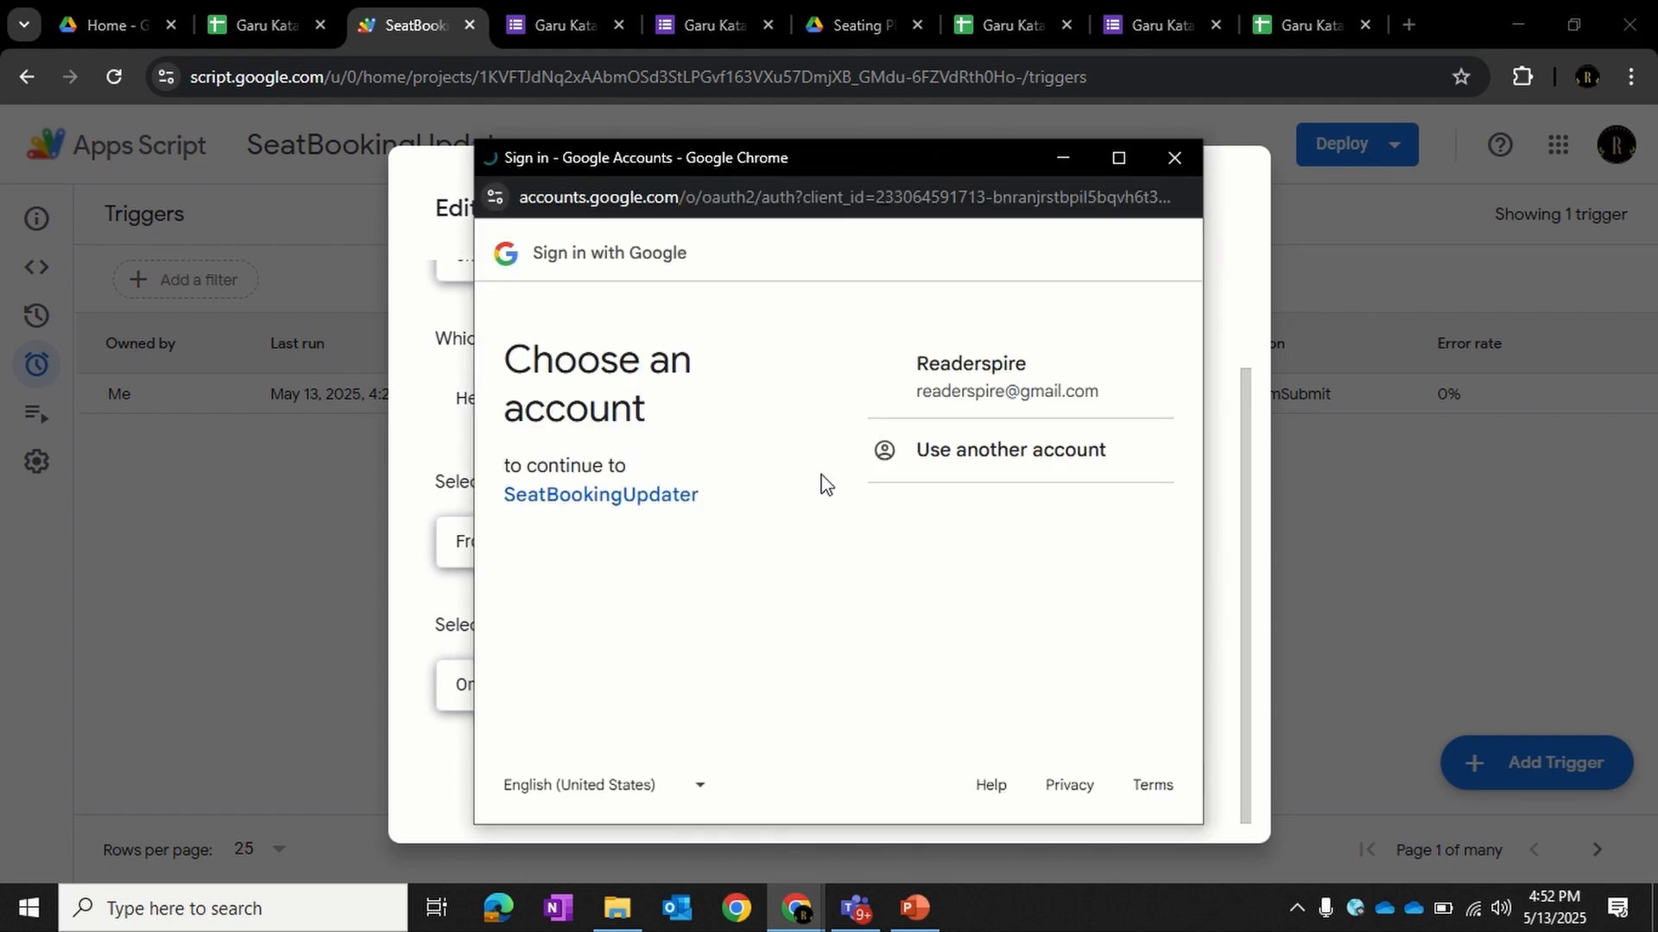
- Authorize SeatBookingUpdater with the owner's Google account, proceeding past the unverified-app warning and allowing the requested access
left_click(1049, 391)
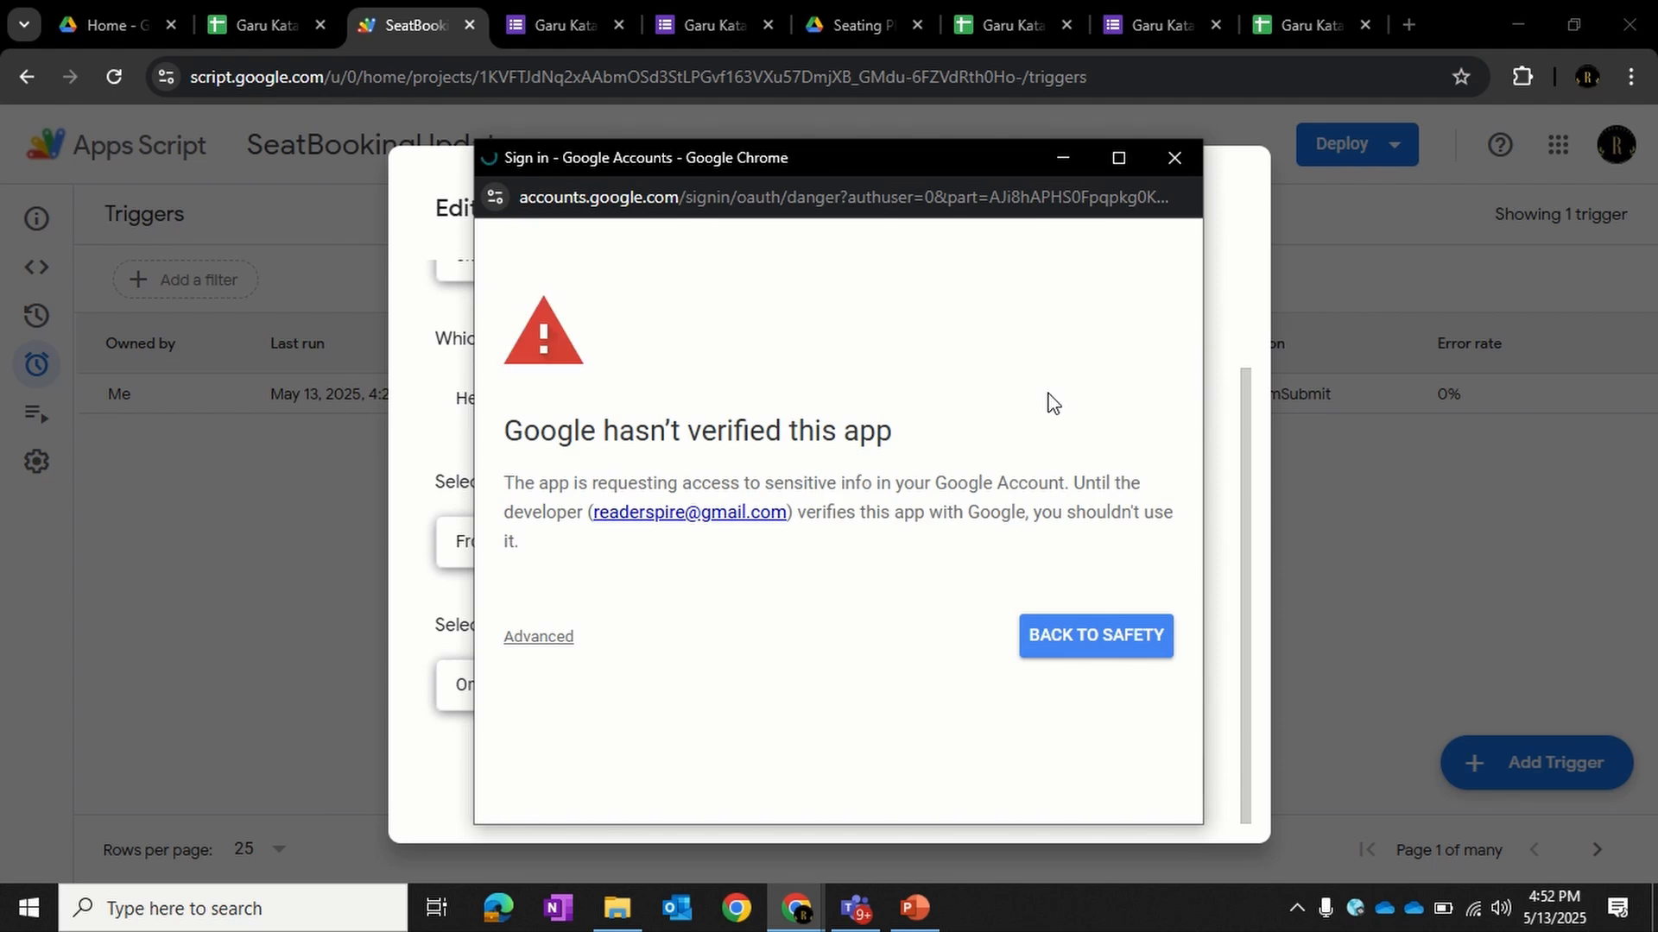
left_click(531, 639)
scroll(682, 666, "down", 1)
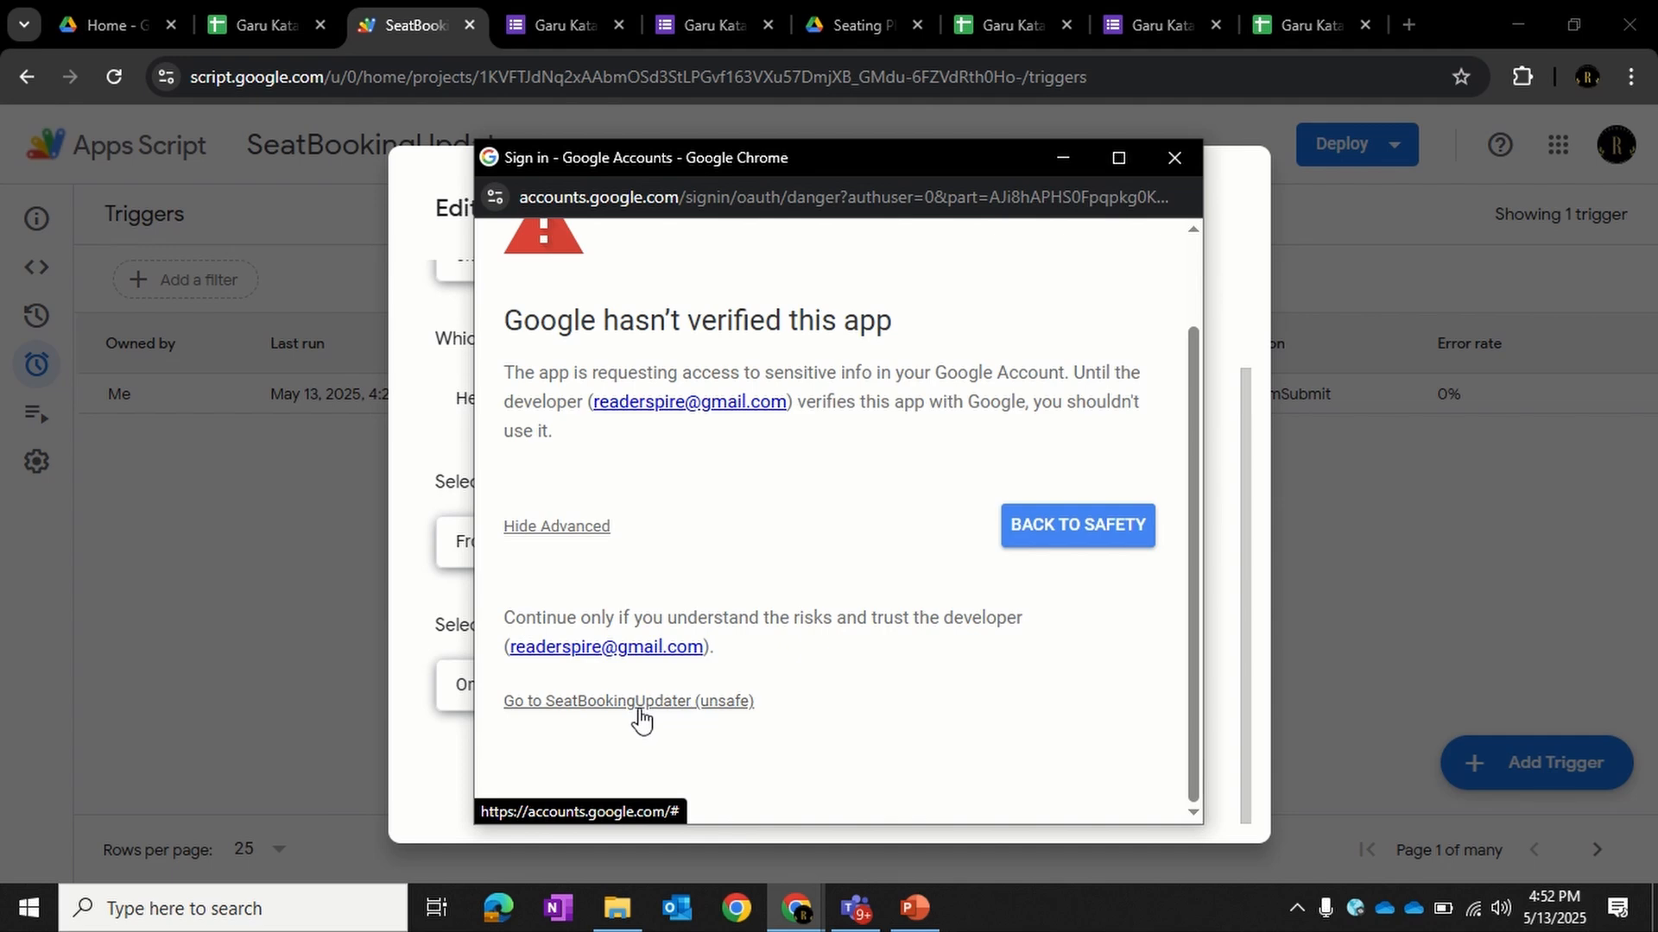
left_click(644, 704)
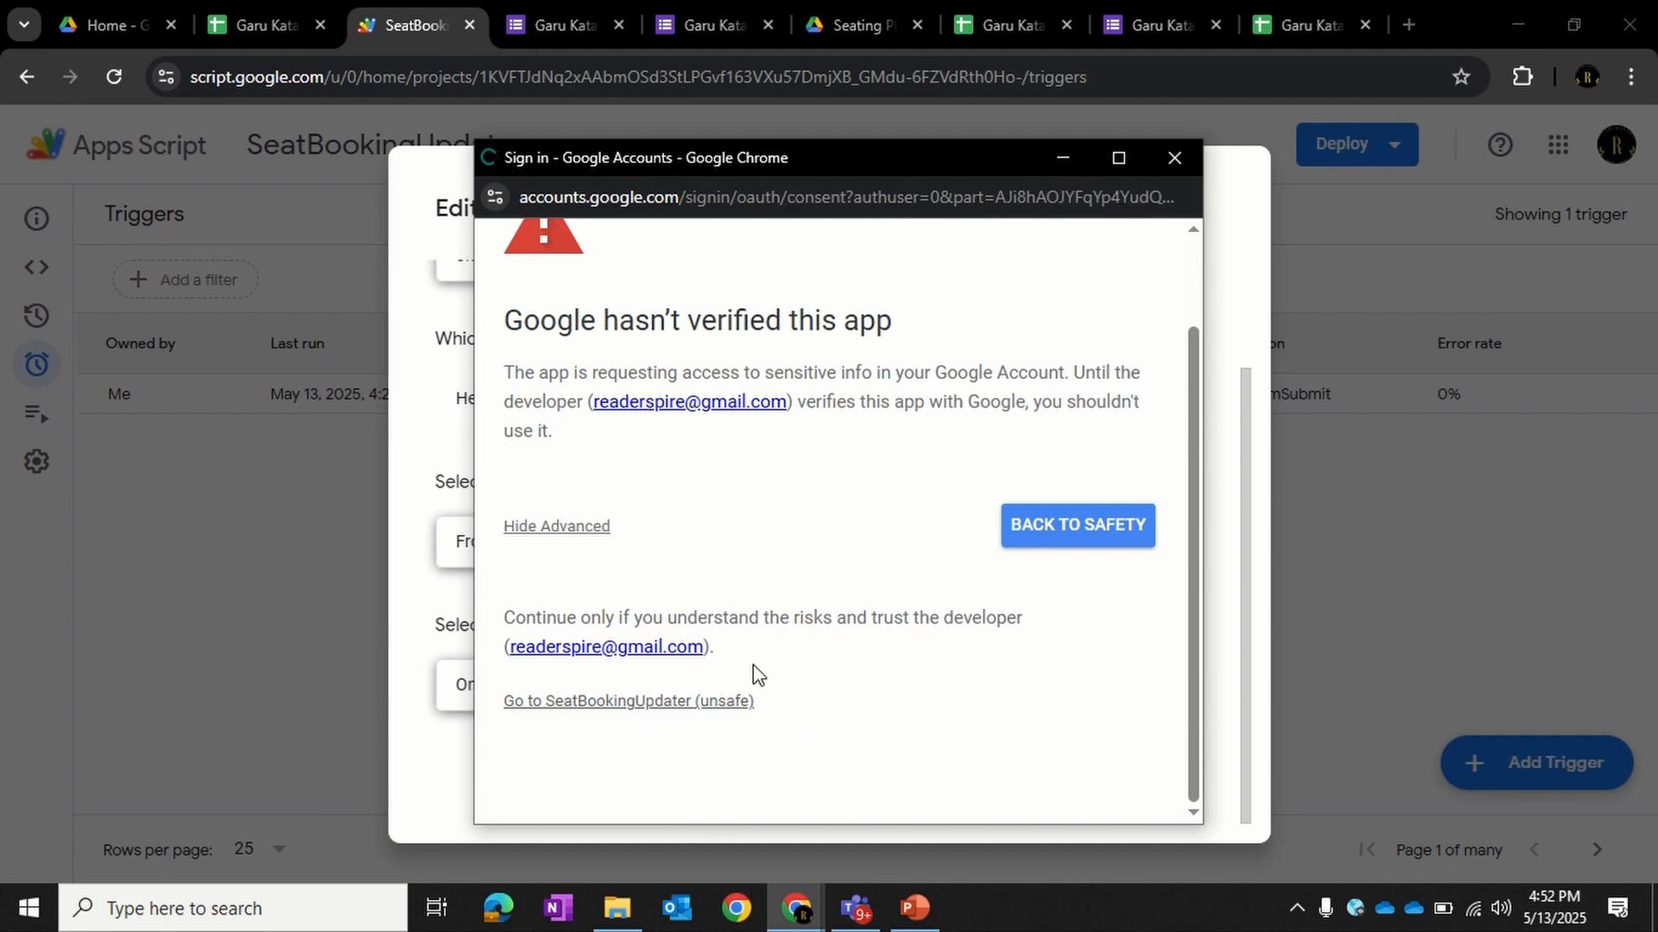
scroll(967, 539, "down", 10)
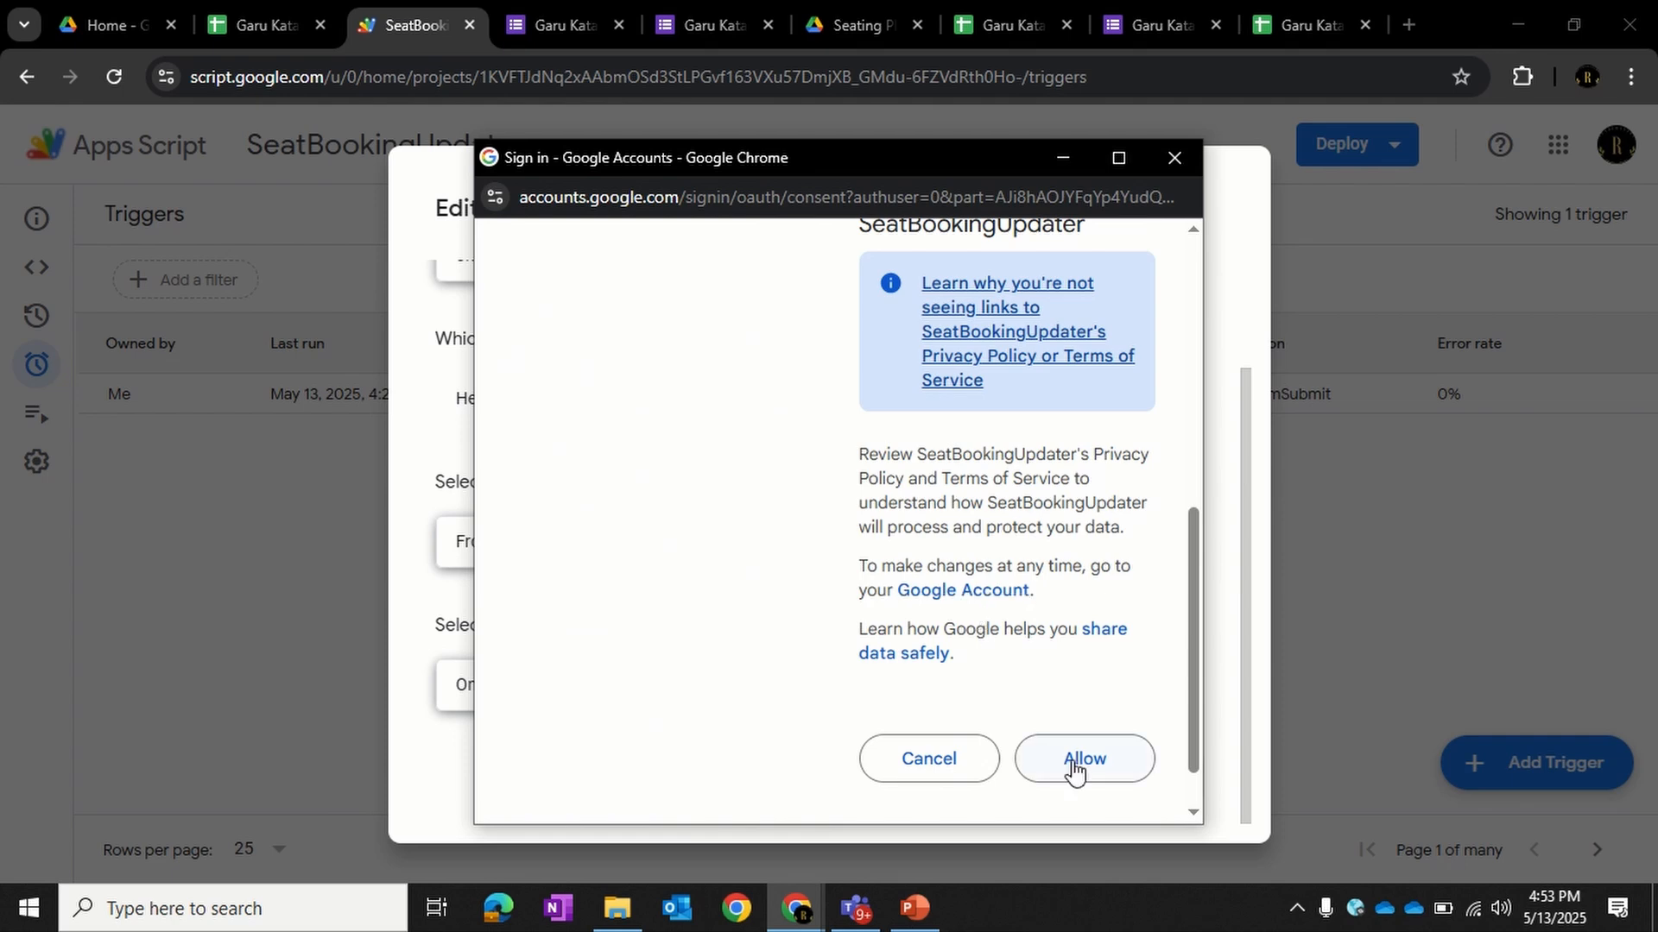
left_click(1123, 765)
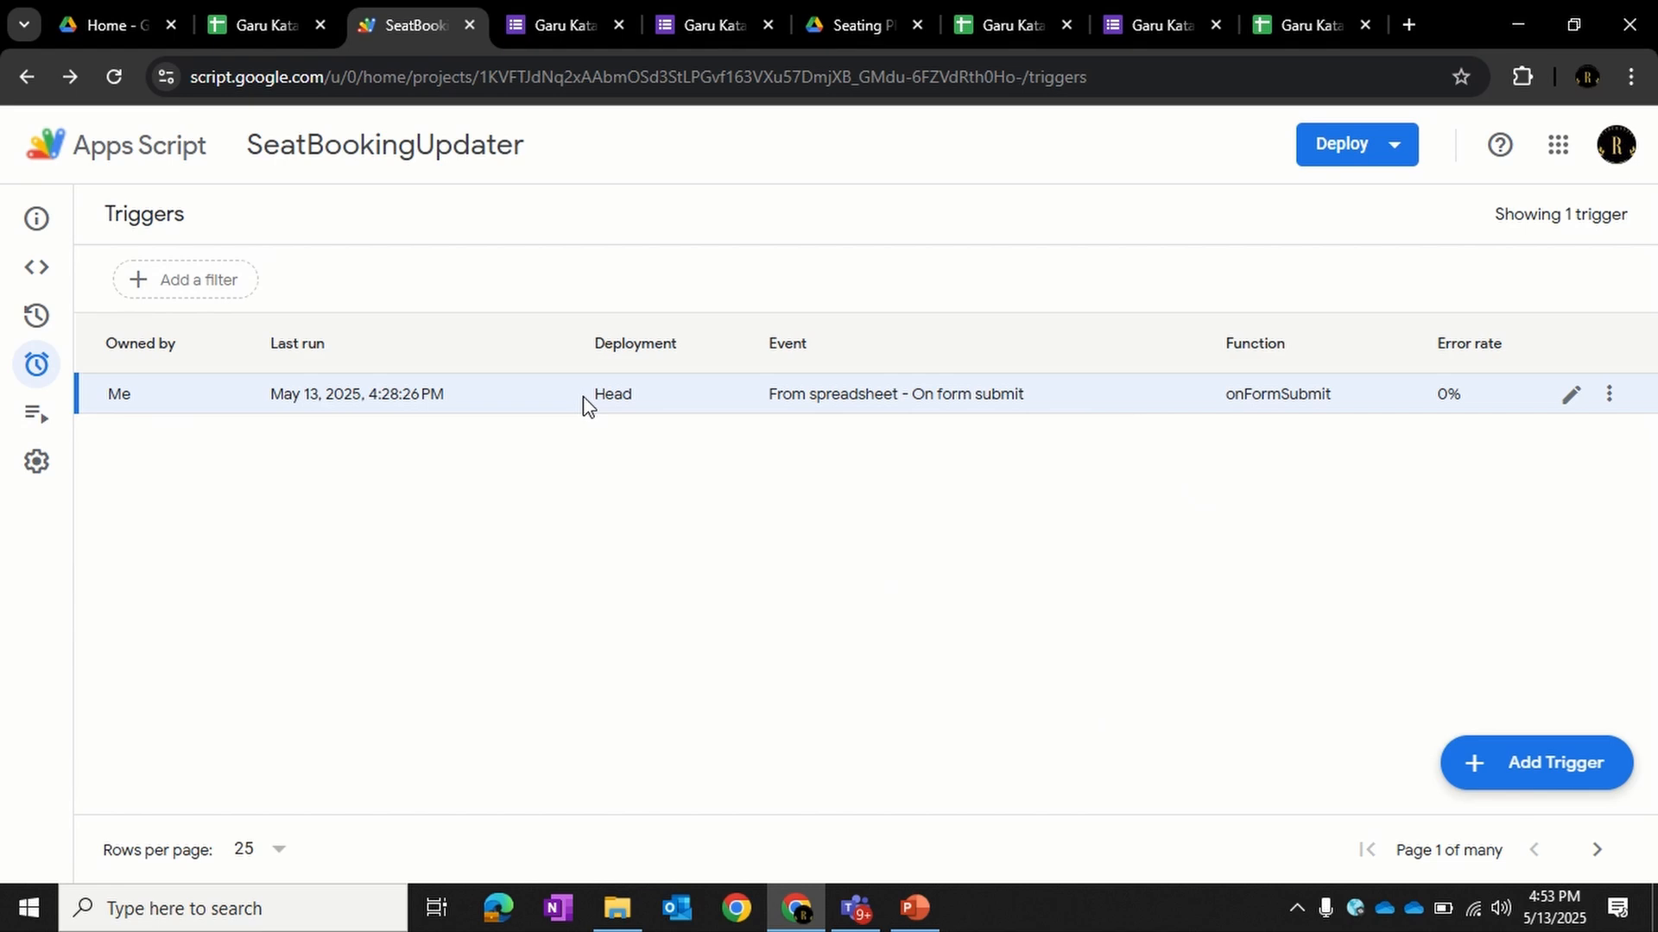
- Switch to the booking spreadsheet and look over the seat layout and price legend on the Show2_Map sheet
left_click(255, 35)
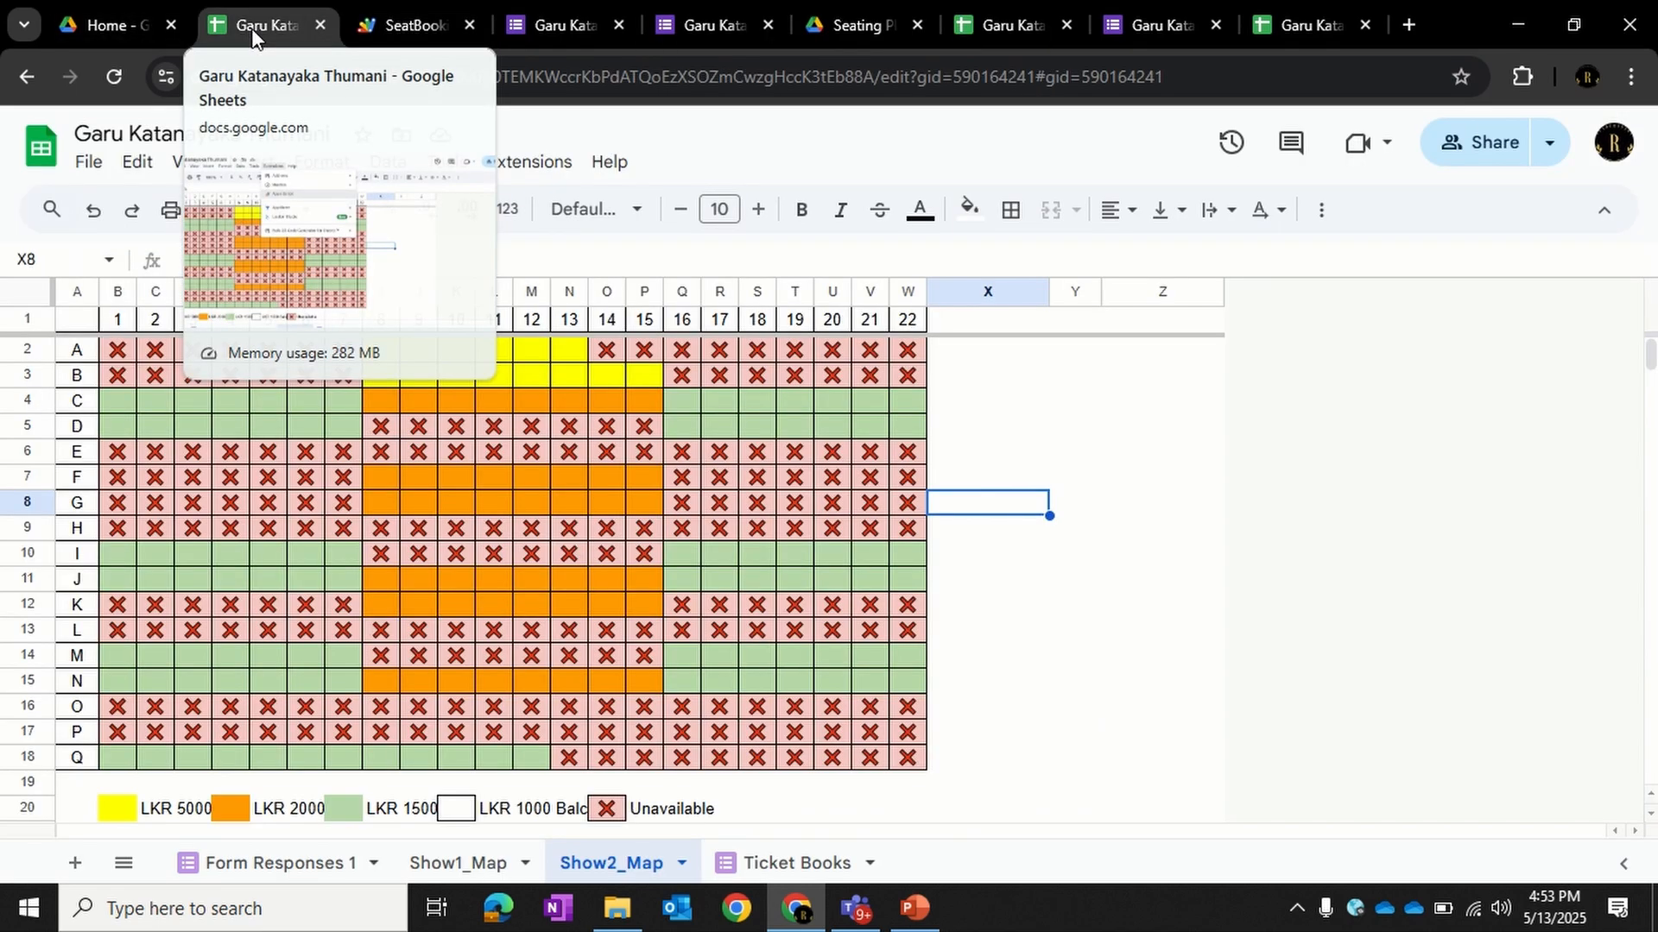
scroll(373, 558, "down", 5)
scroll(378, 584, "up", 5)
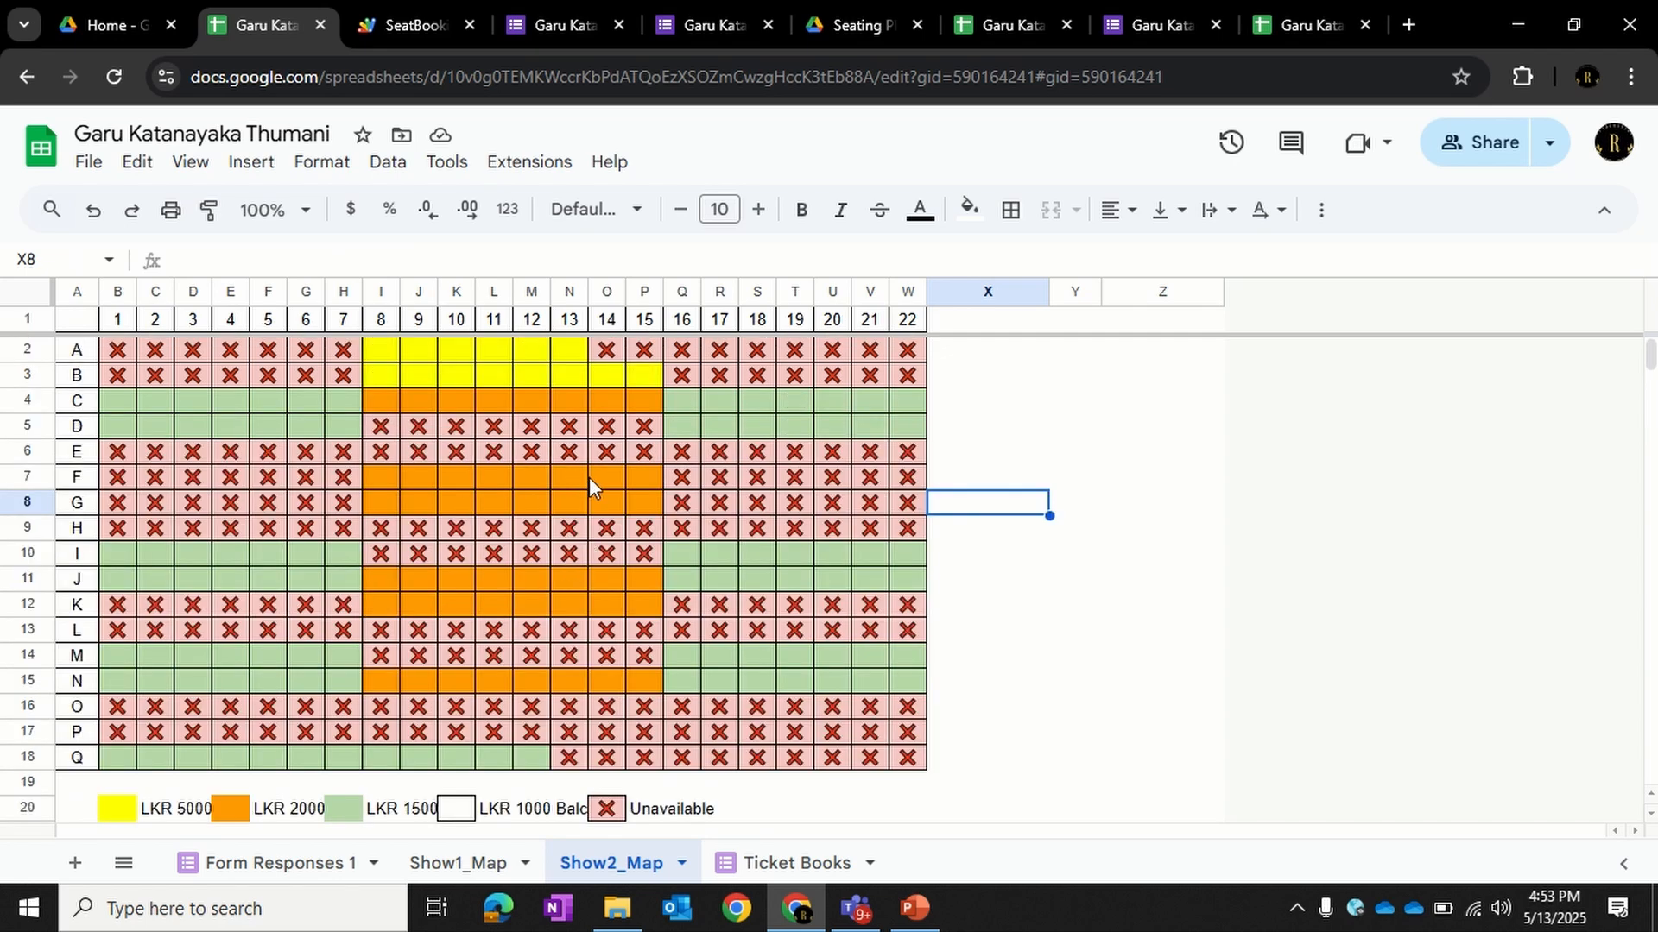
- Switch to the live Garu Katanayaka Thumani form and review the show map, details view and seating view links in its description
left_click(1140, 23)
scroll(911, 626, "up", 5)
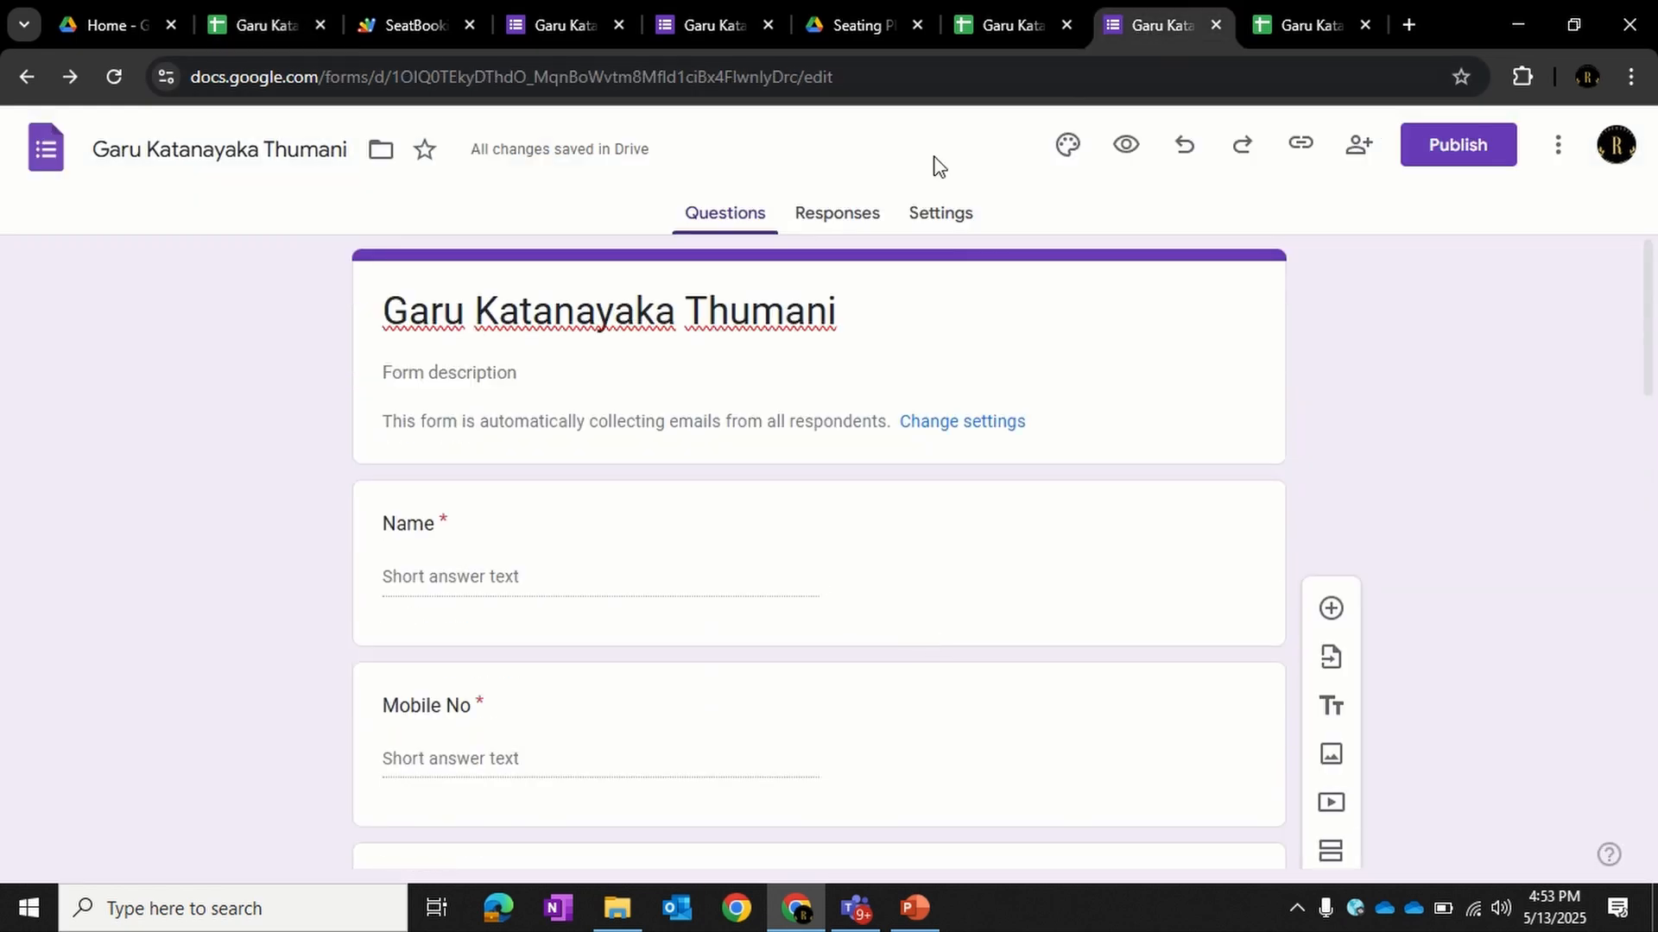
left_click(697, 24)
scroll(805, 441, "up", 4)
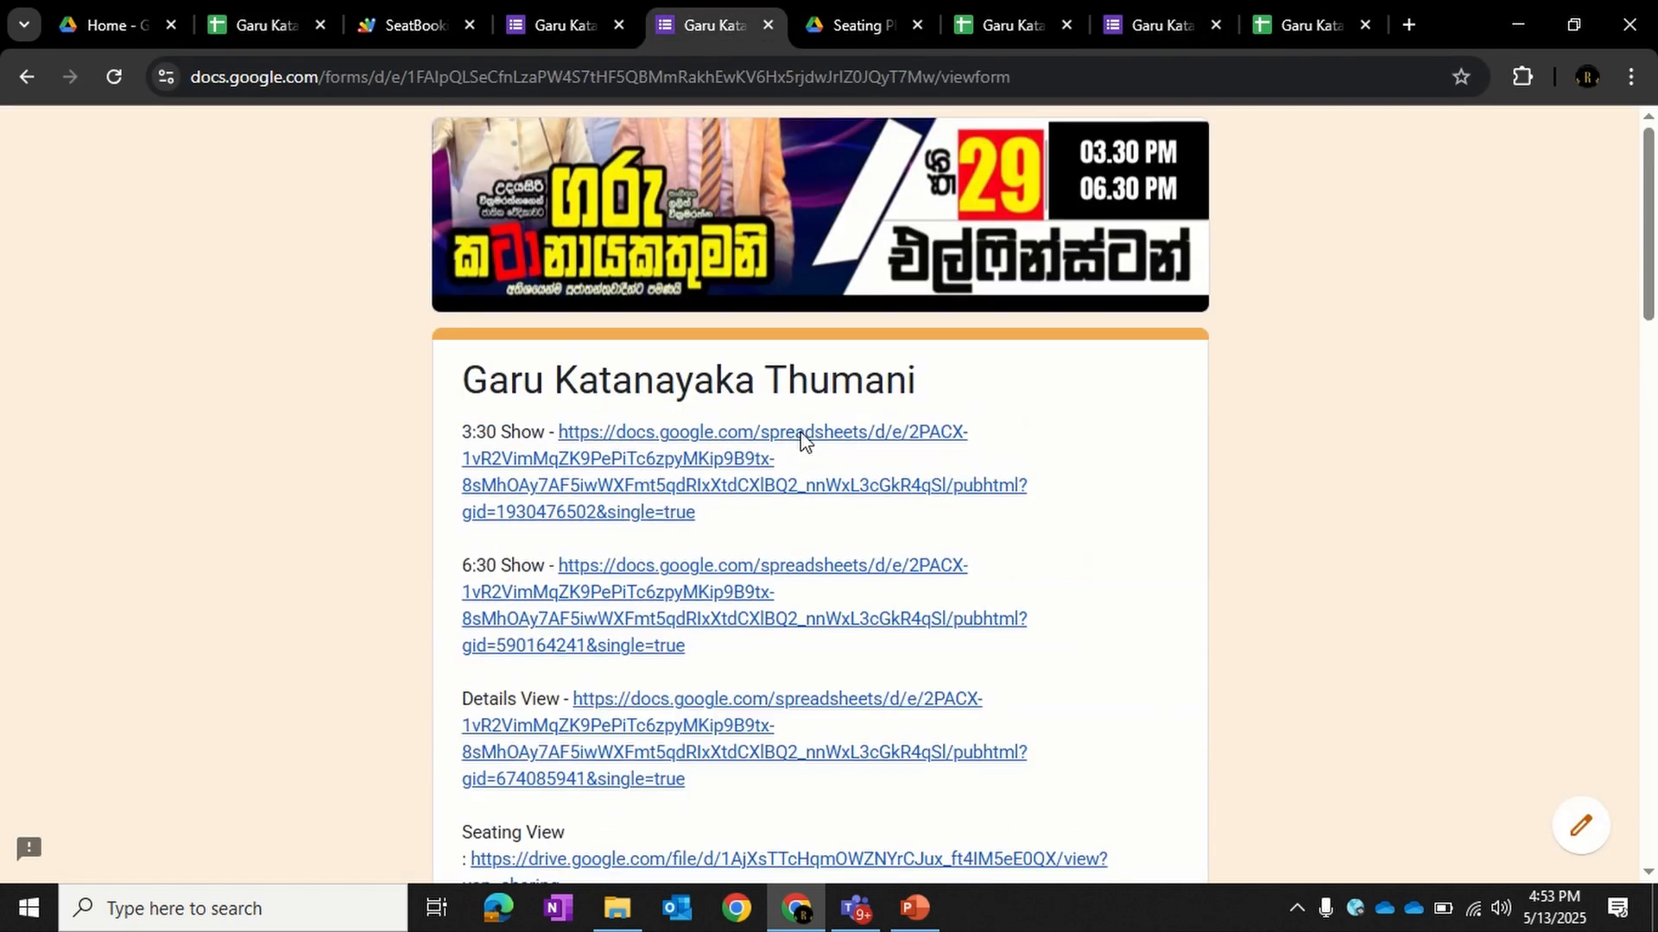
scroll(800, 514, "down", 5)
scroll(803, 518, "up", 5)
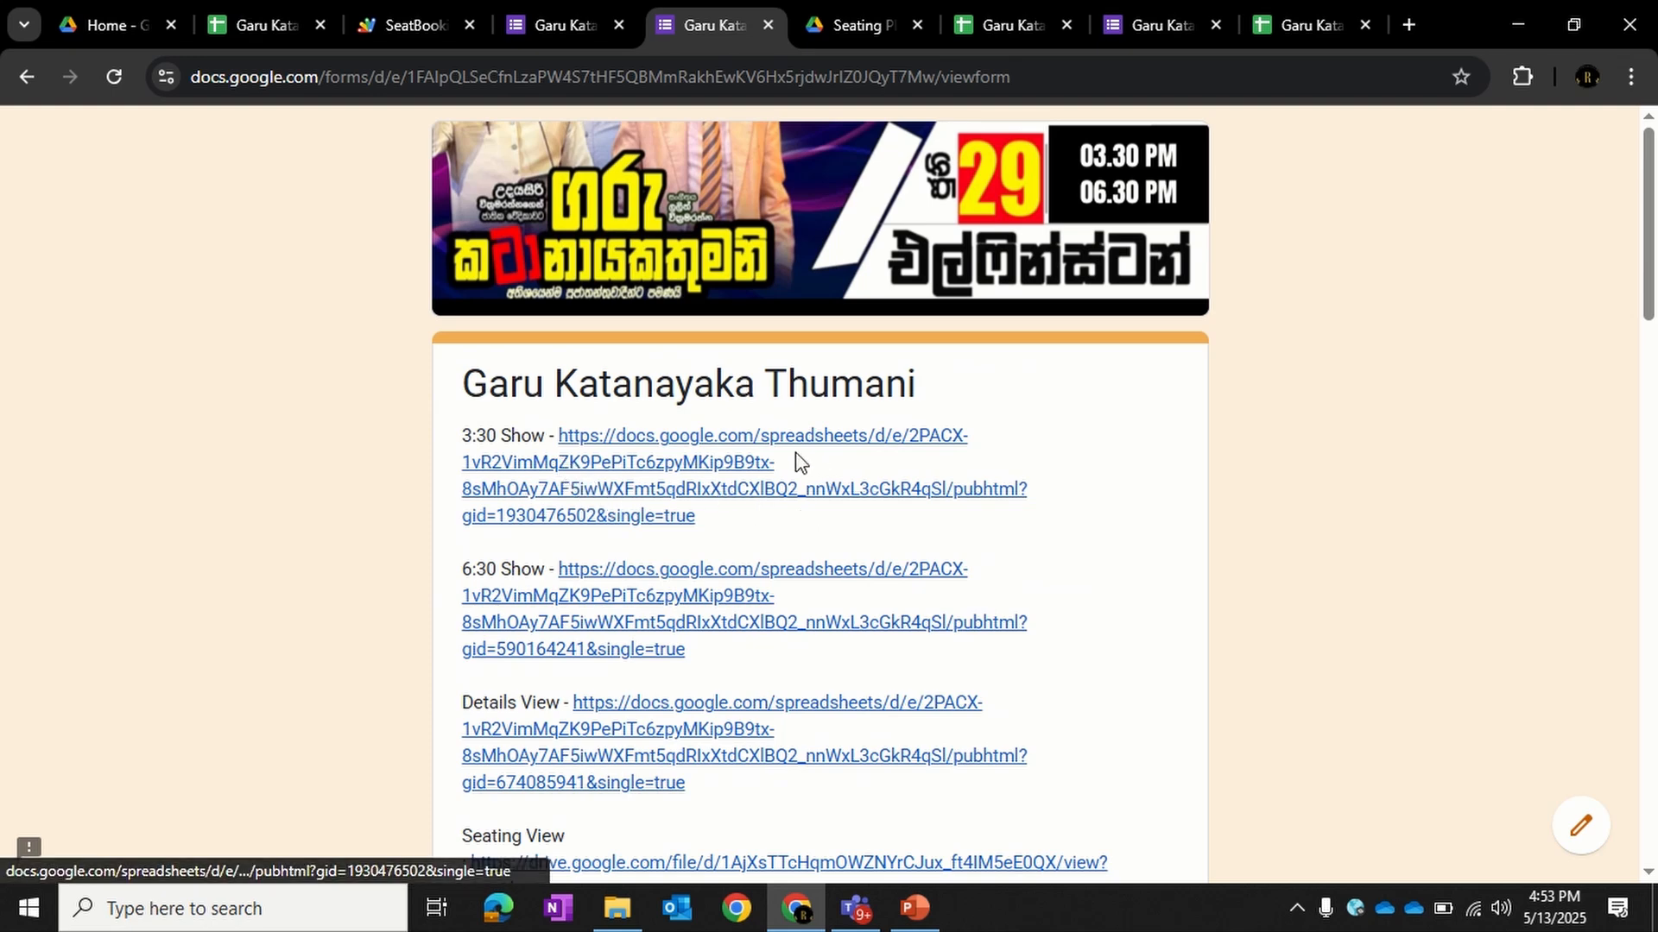
scroll(813, 557, "down", 5)
scroll(813, 556, "up", 5)
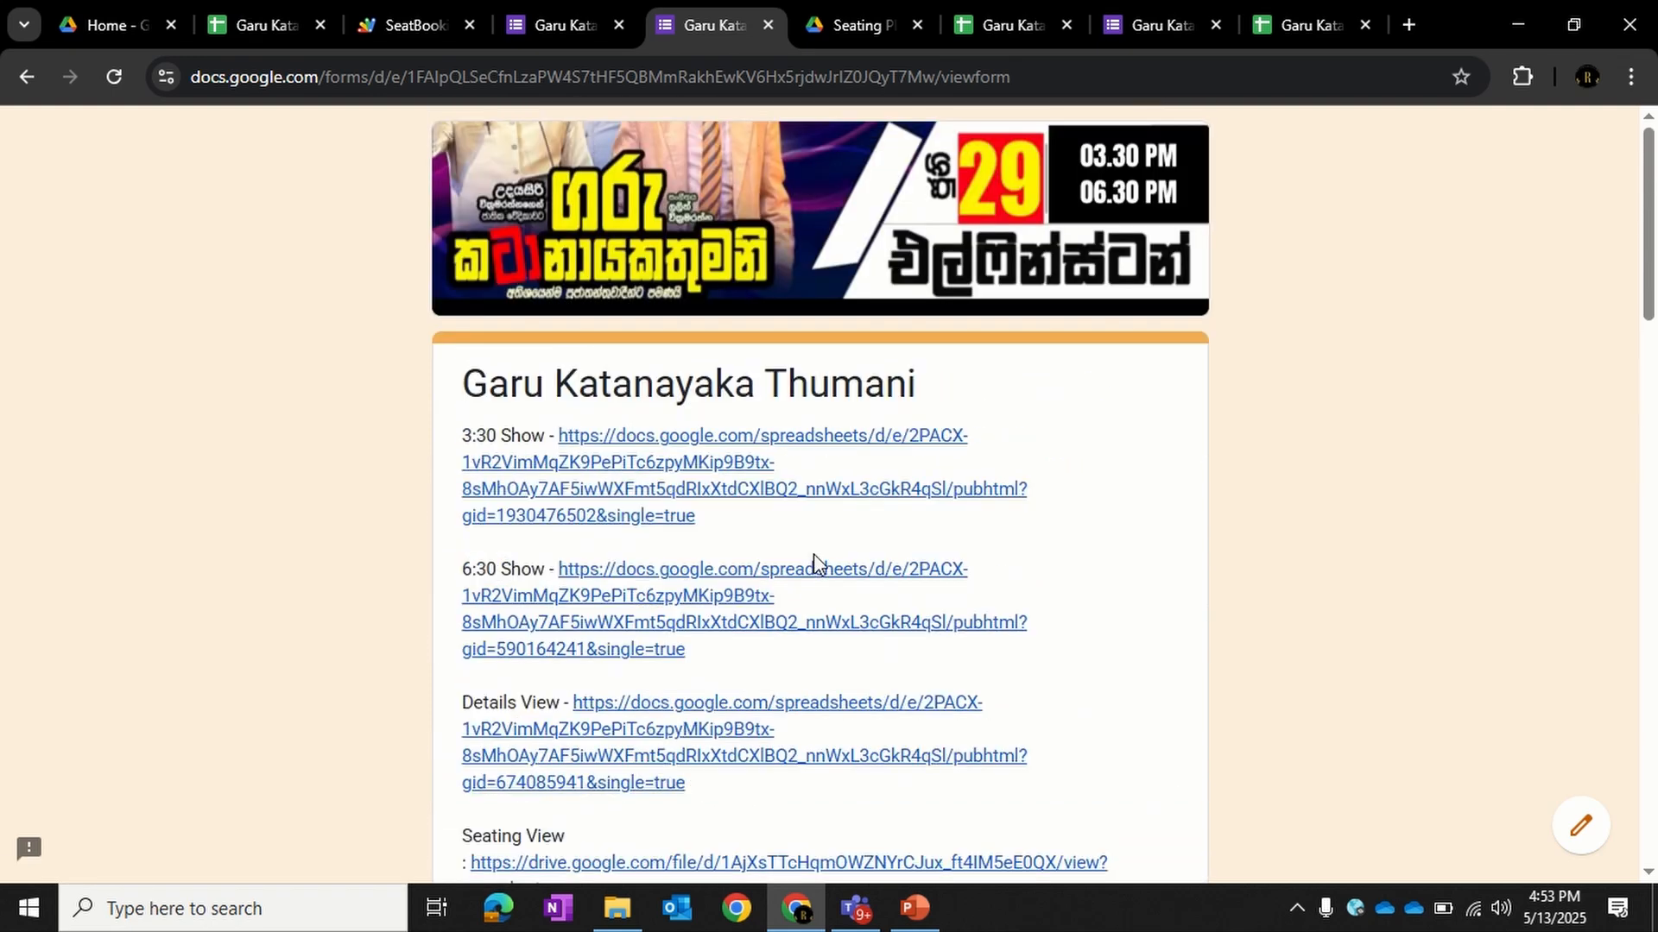